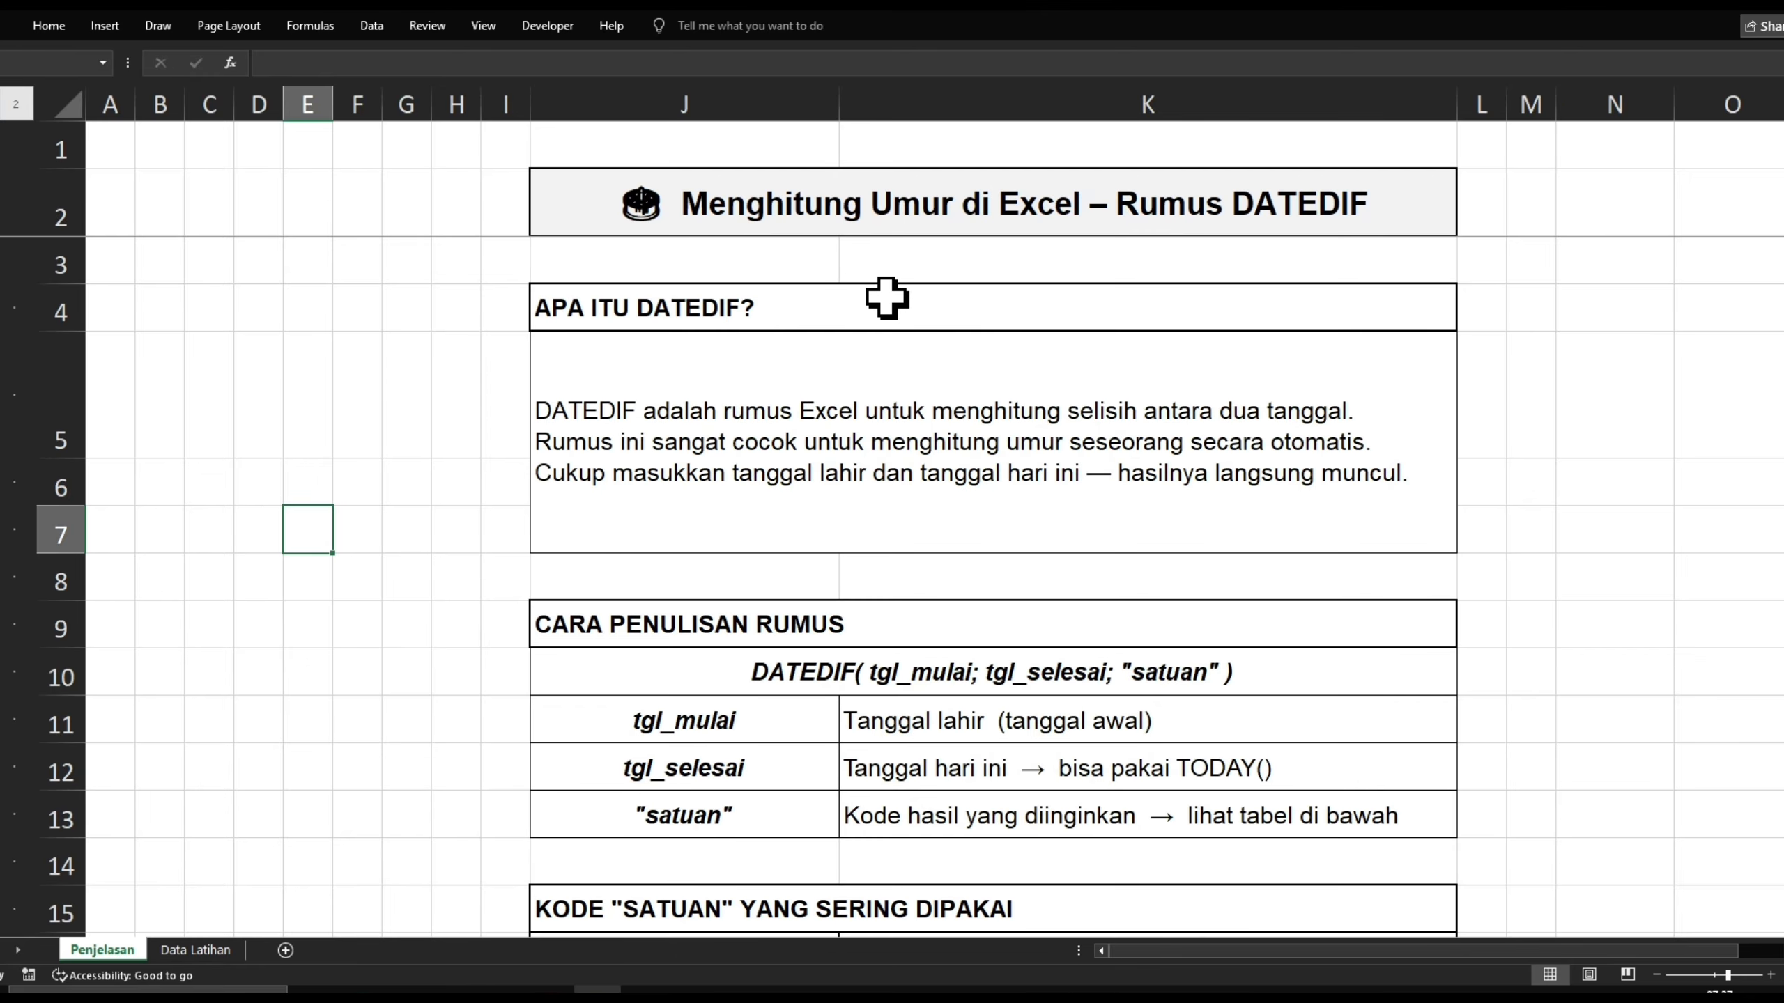
# Read the DATEDIF definition and formula syntax on the Penjelasan sheet, down to the table of unit codes.
pyautogui.click(747, 451)
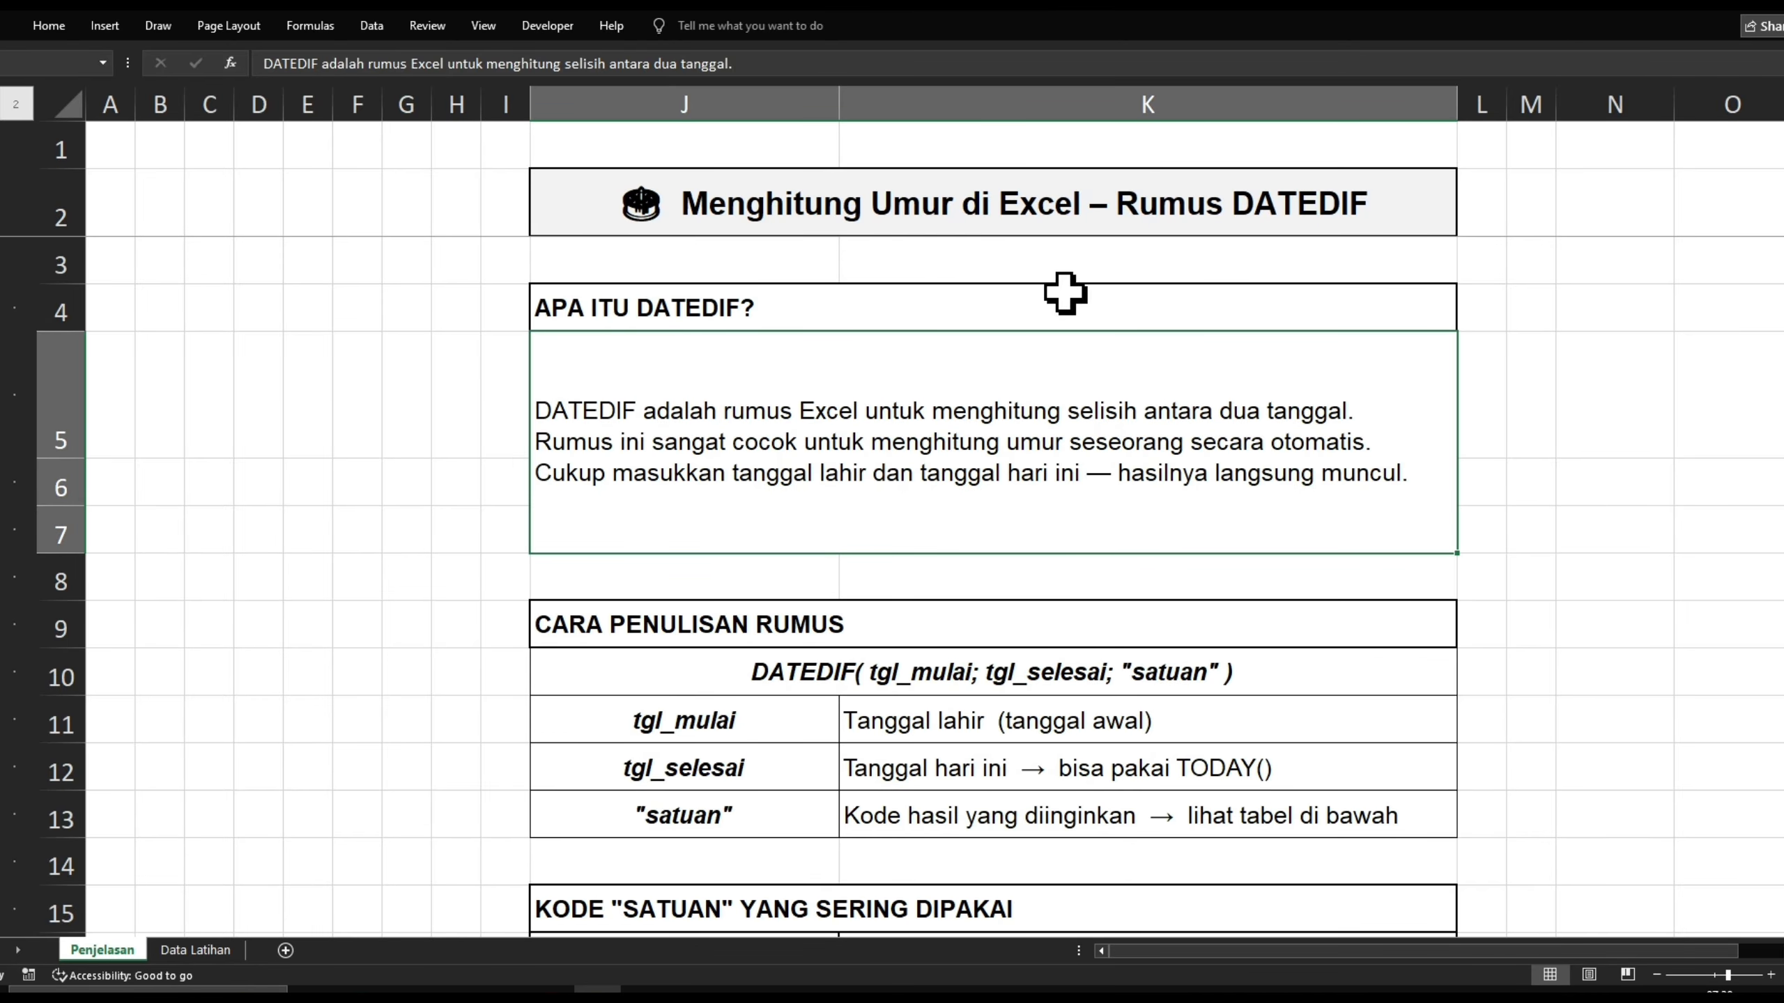
pyautogui.scroll(-1, 898, 394)
pyautogui.scroll(1, 902, 449)
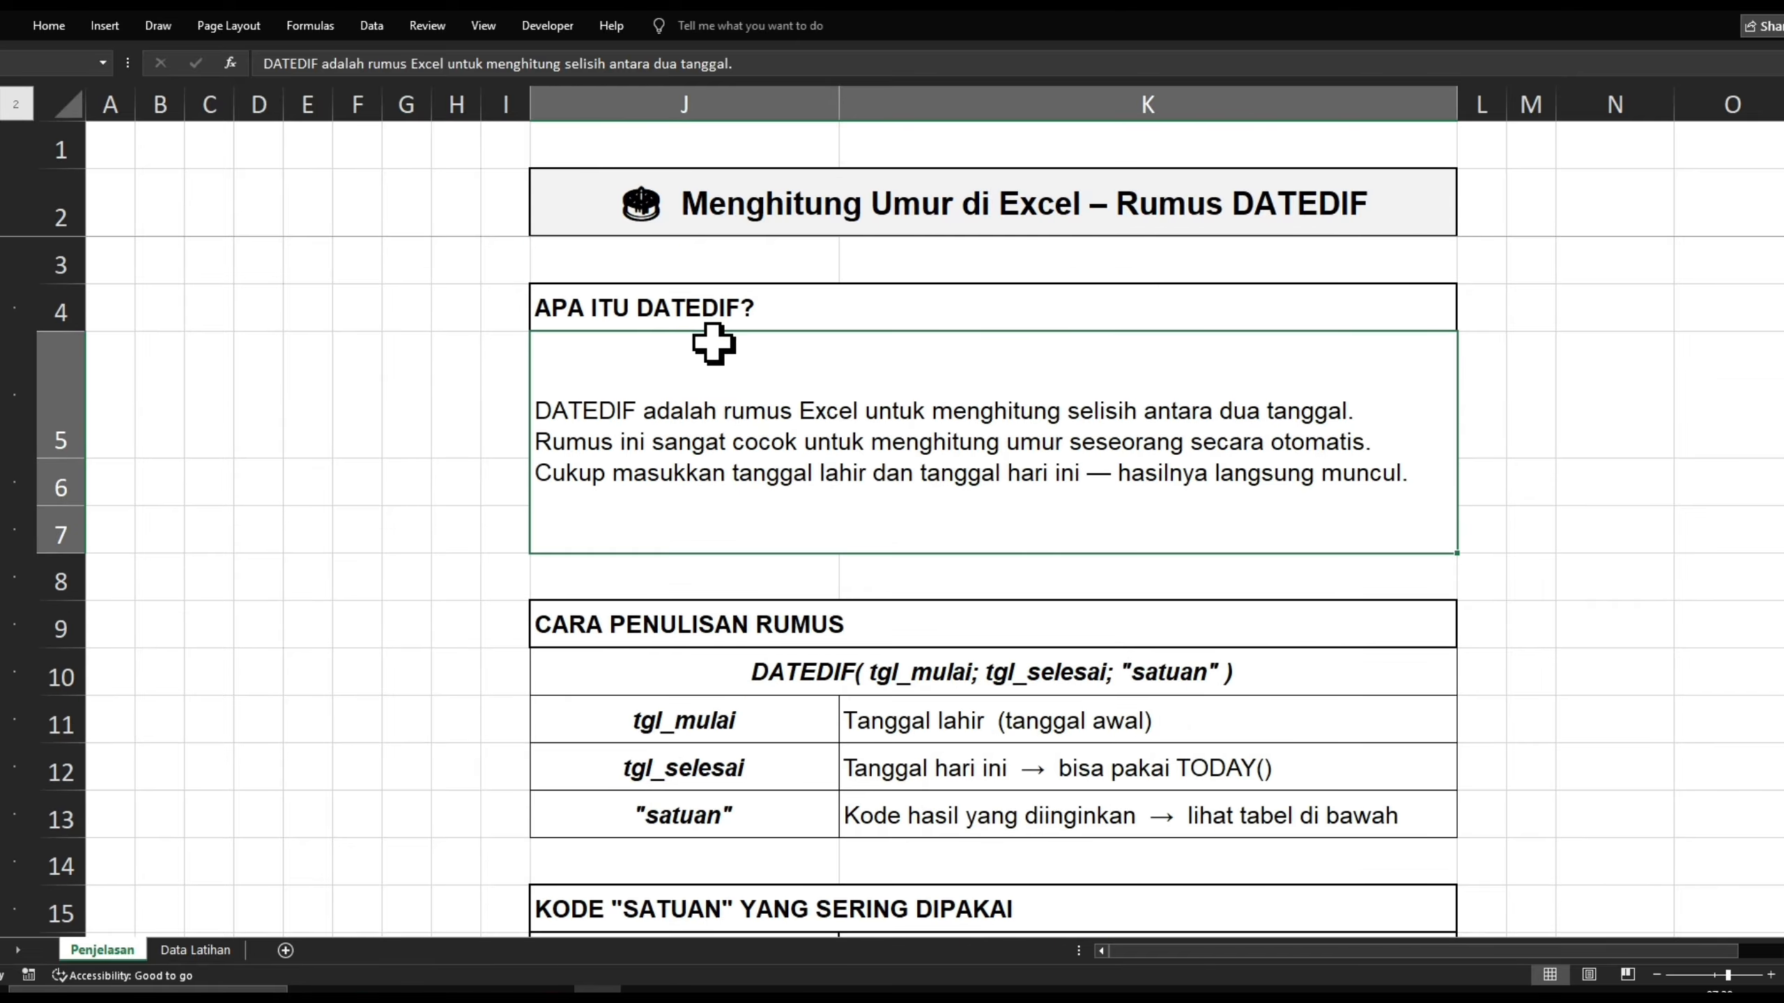
pyautogui.scroll(-1, 712, 337)
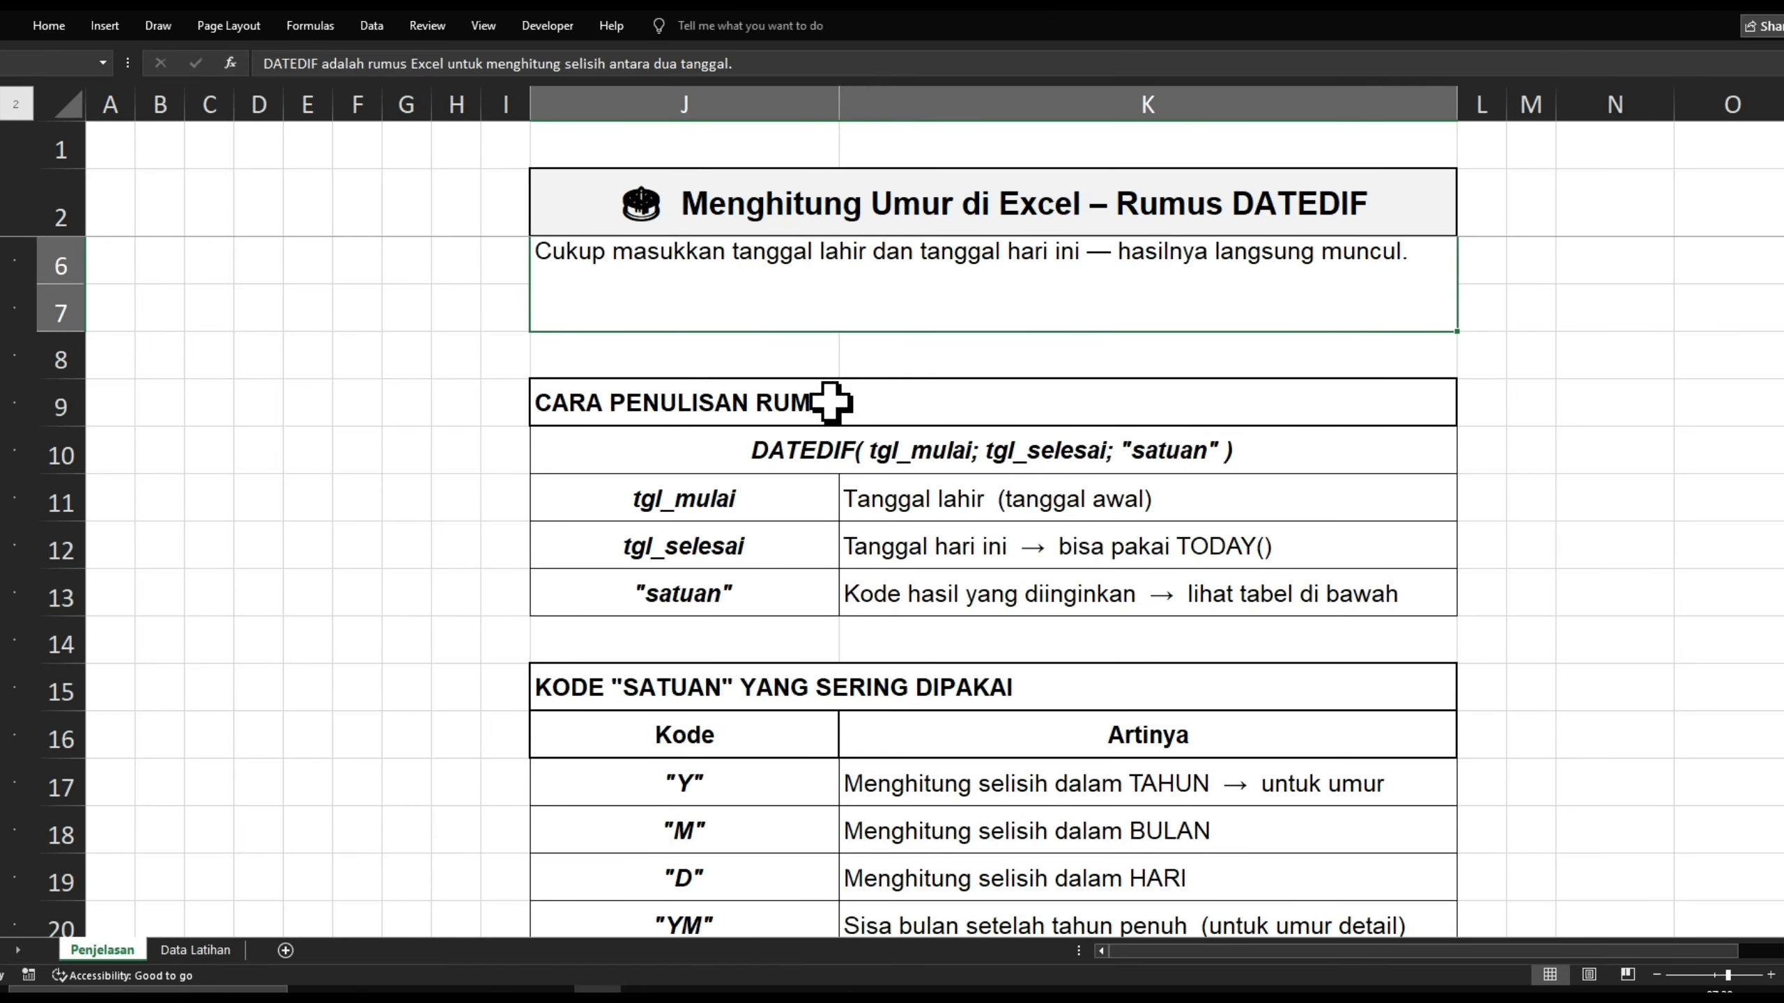
pyautogui.scroll(-1, 831, 404)
pyautogui.scroll(-1, 830, 403)
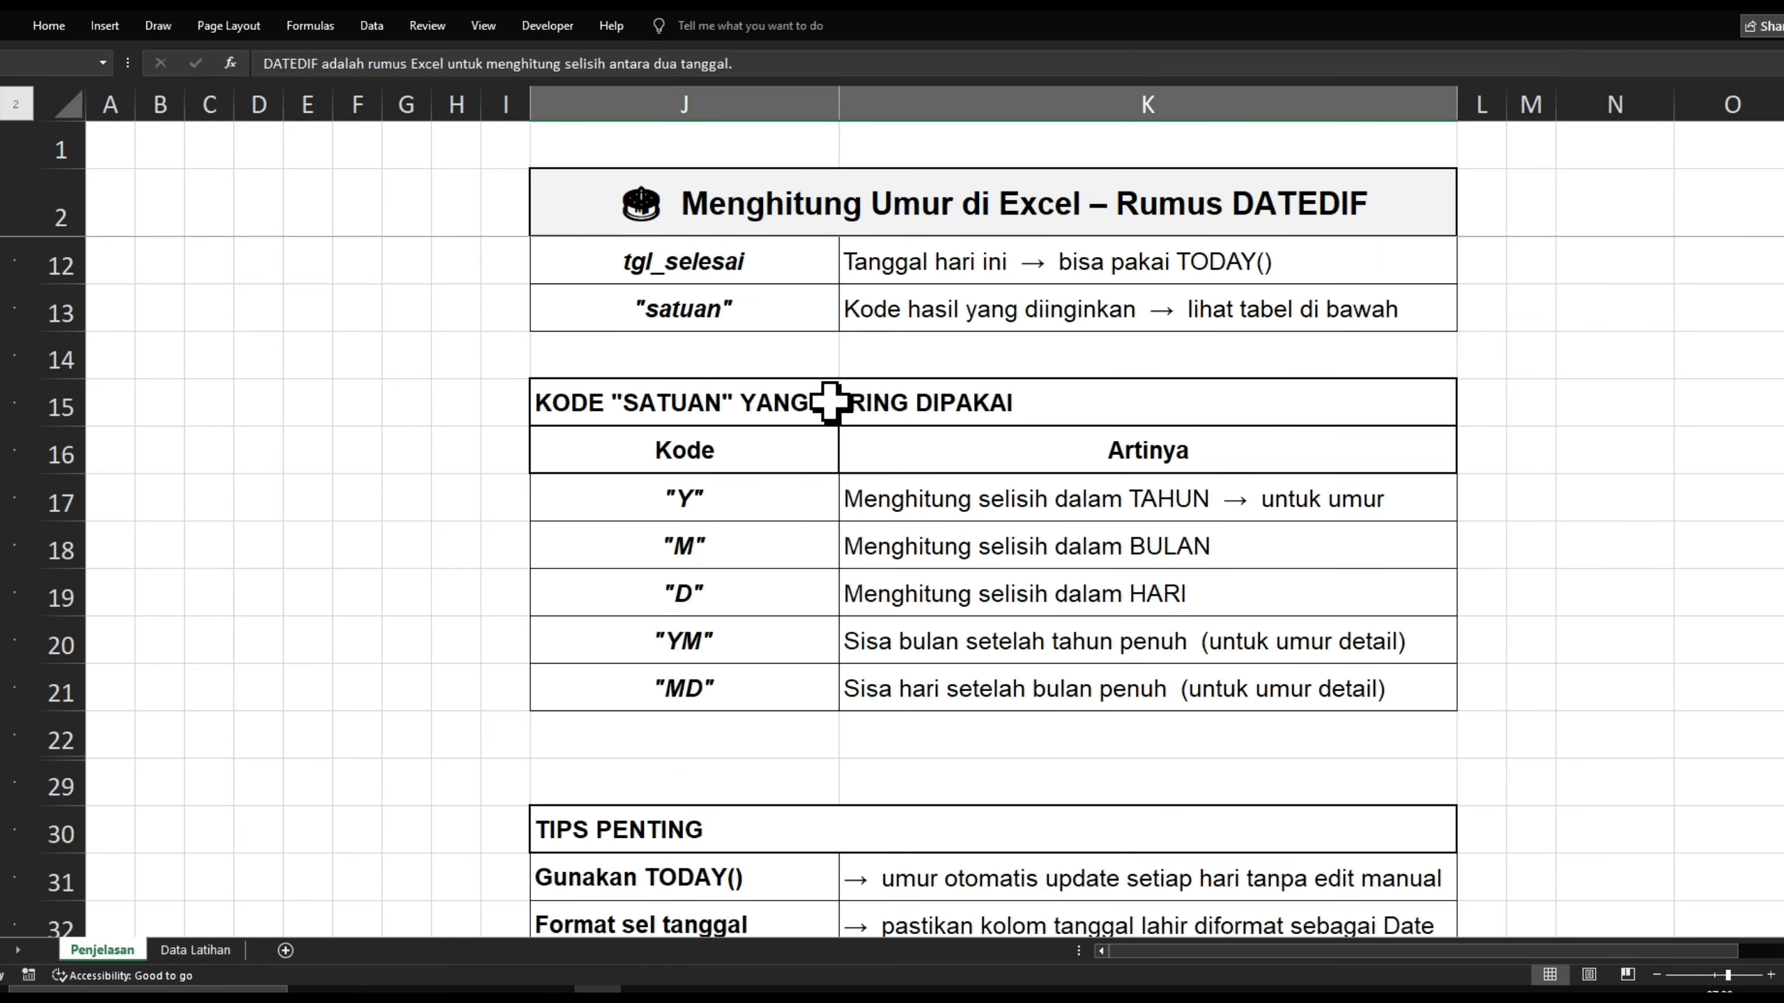
pyautogui.scroll(-1, 831, 404)
pyautogui.scroll(1, 808, 404)
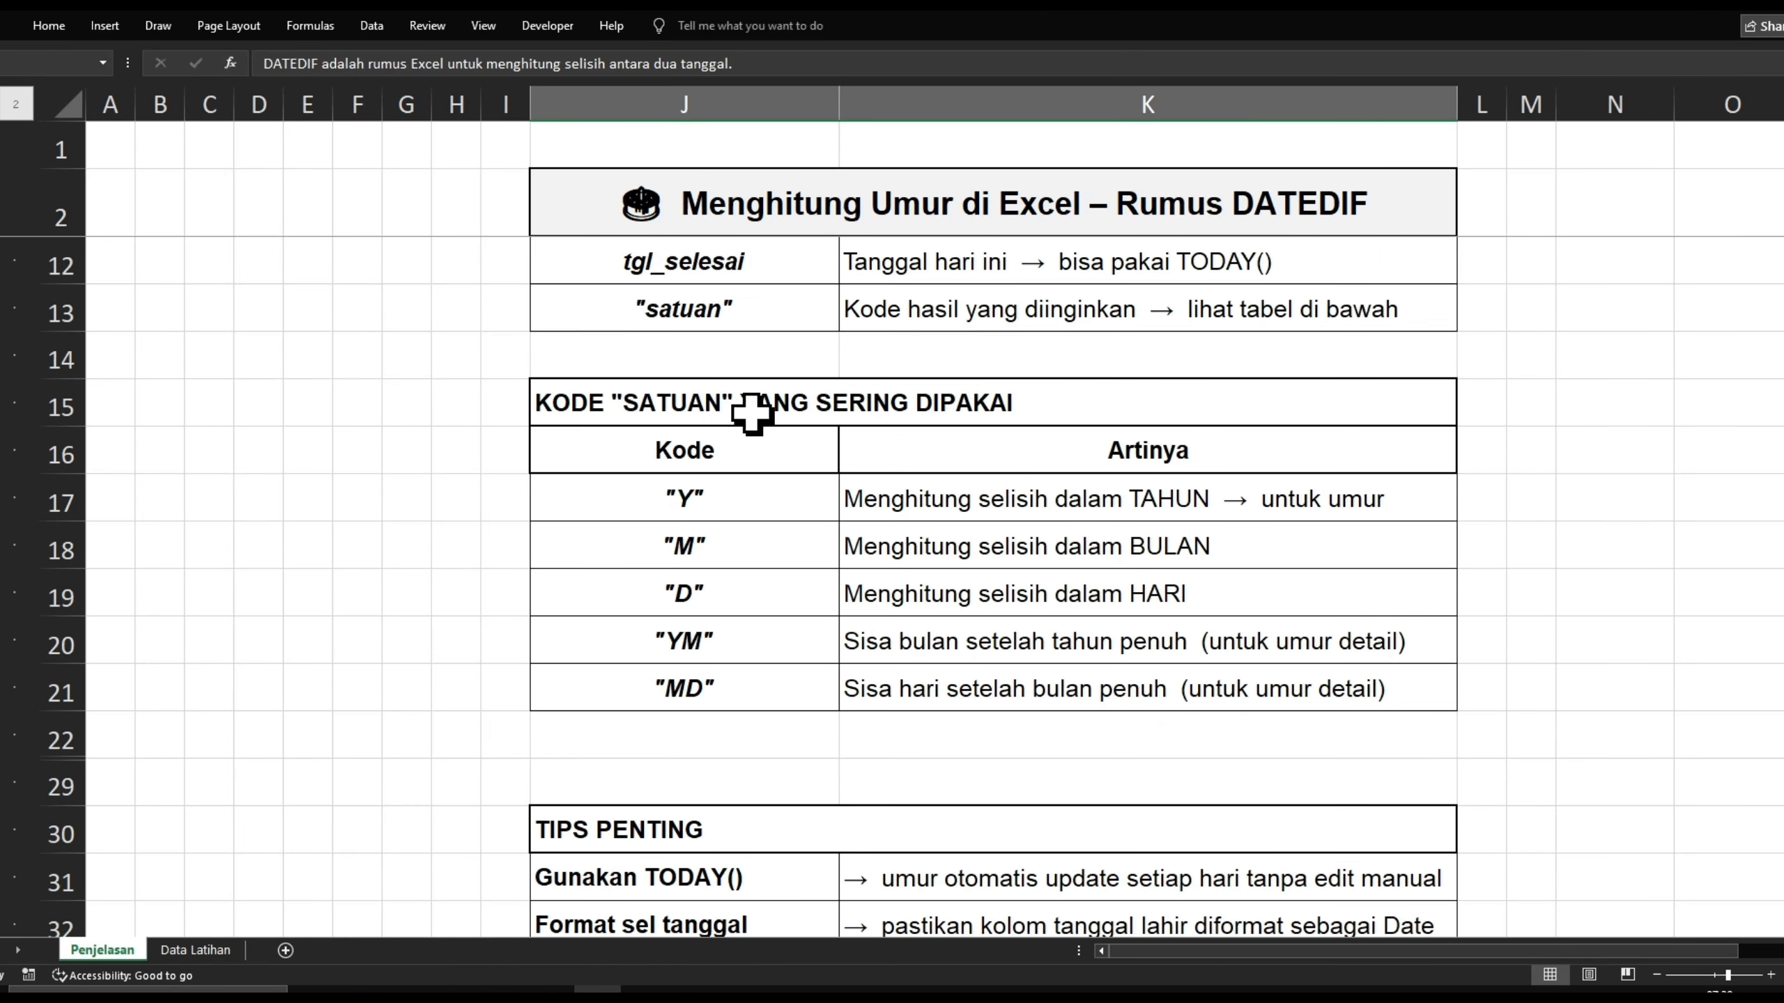
pyautogui.scroll(-1, 720, 363)
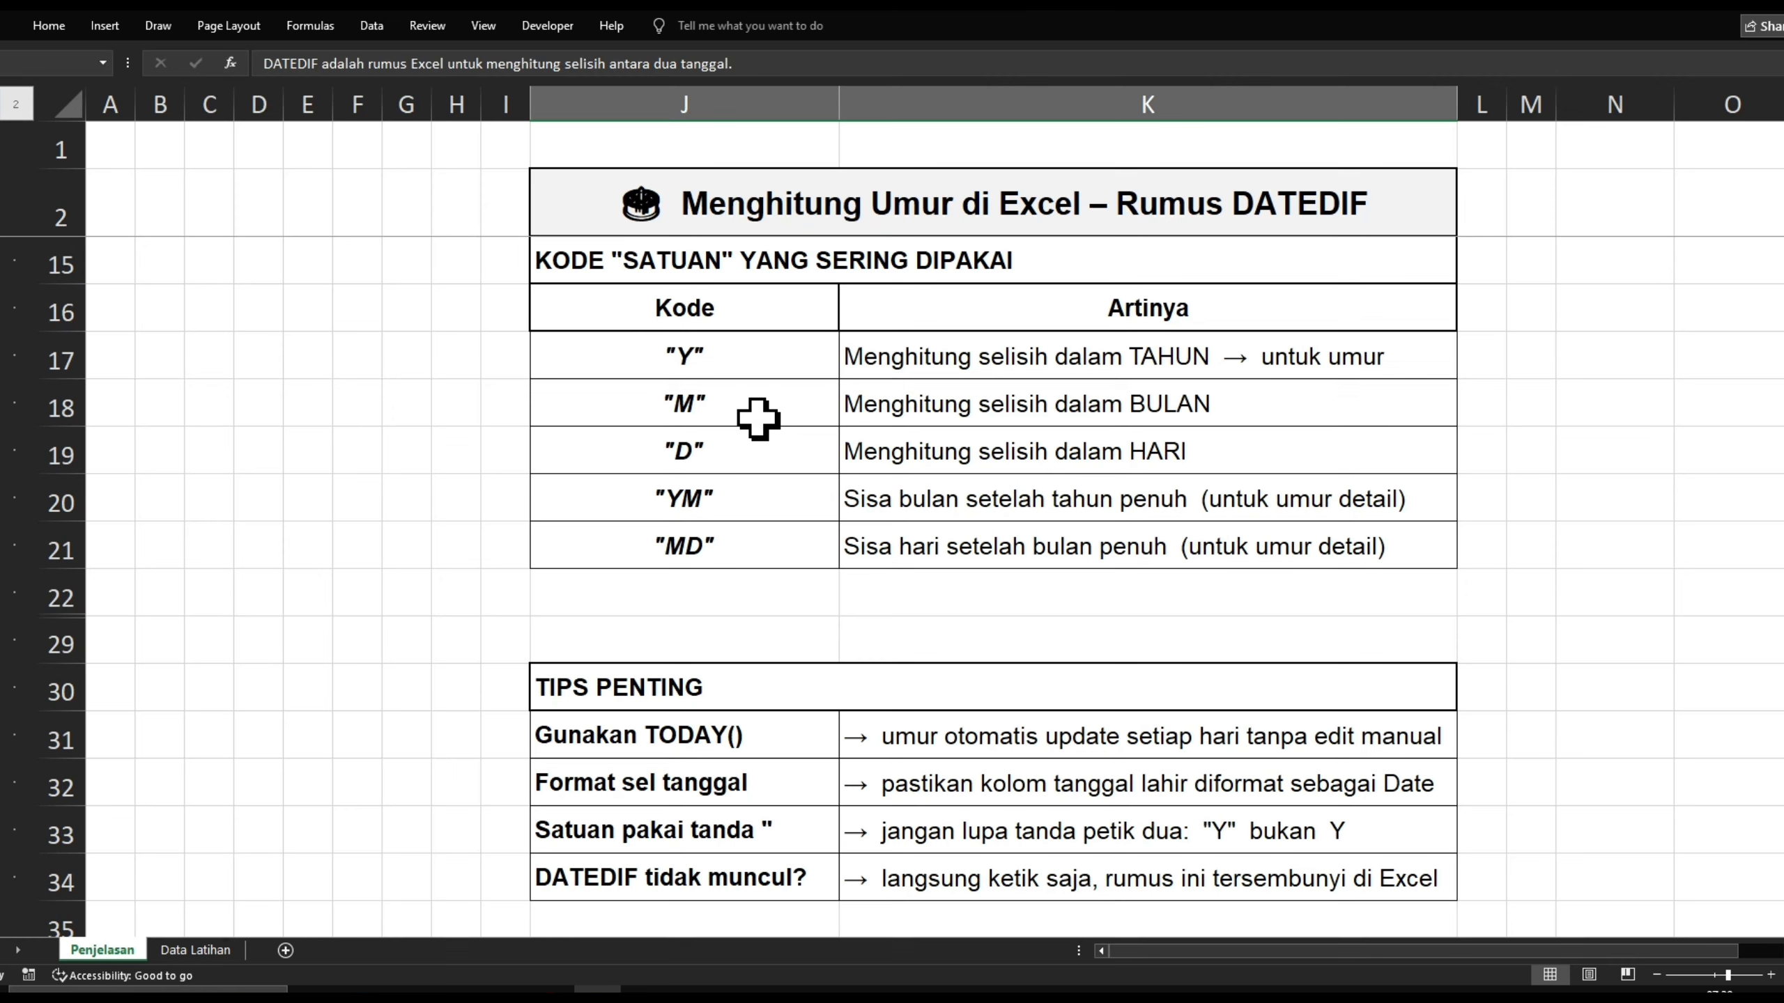
# Go through the "Y", "M", "D", "YM" and "MD" entries in the Kode column of the unit code table.
pyautogui.click(677, 358)
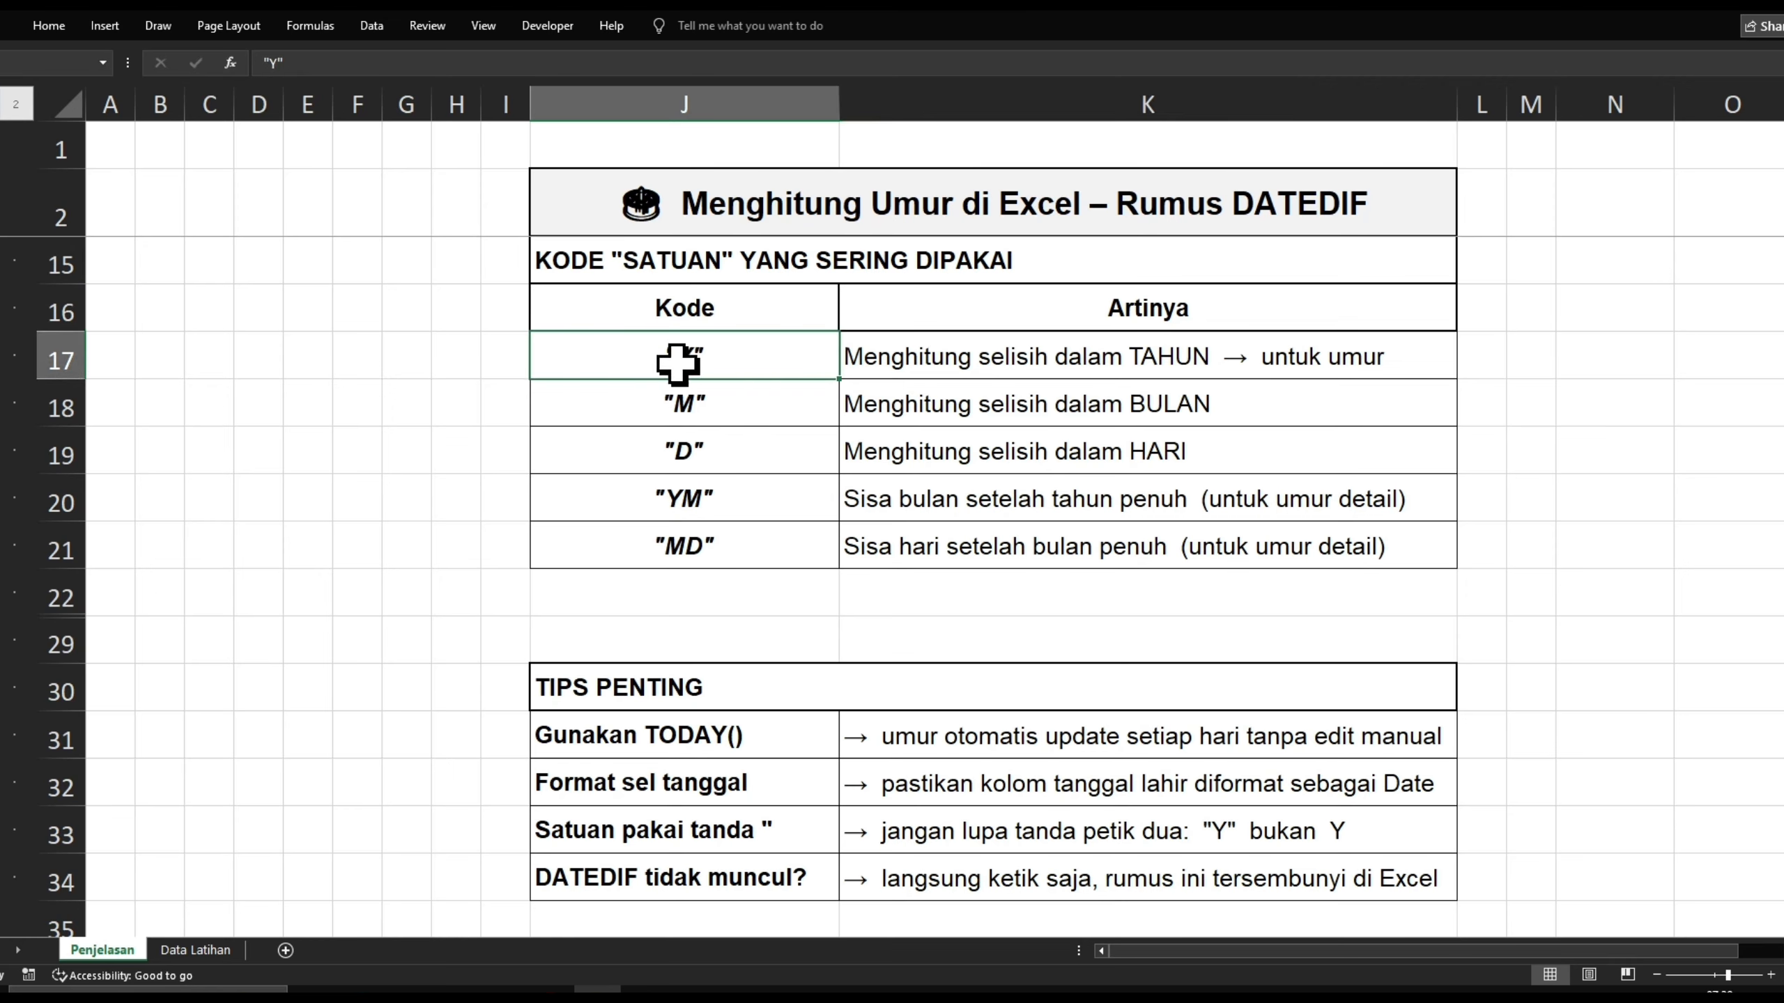
pyautogui.click(676, 400)
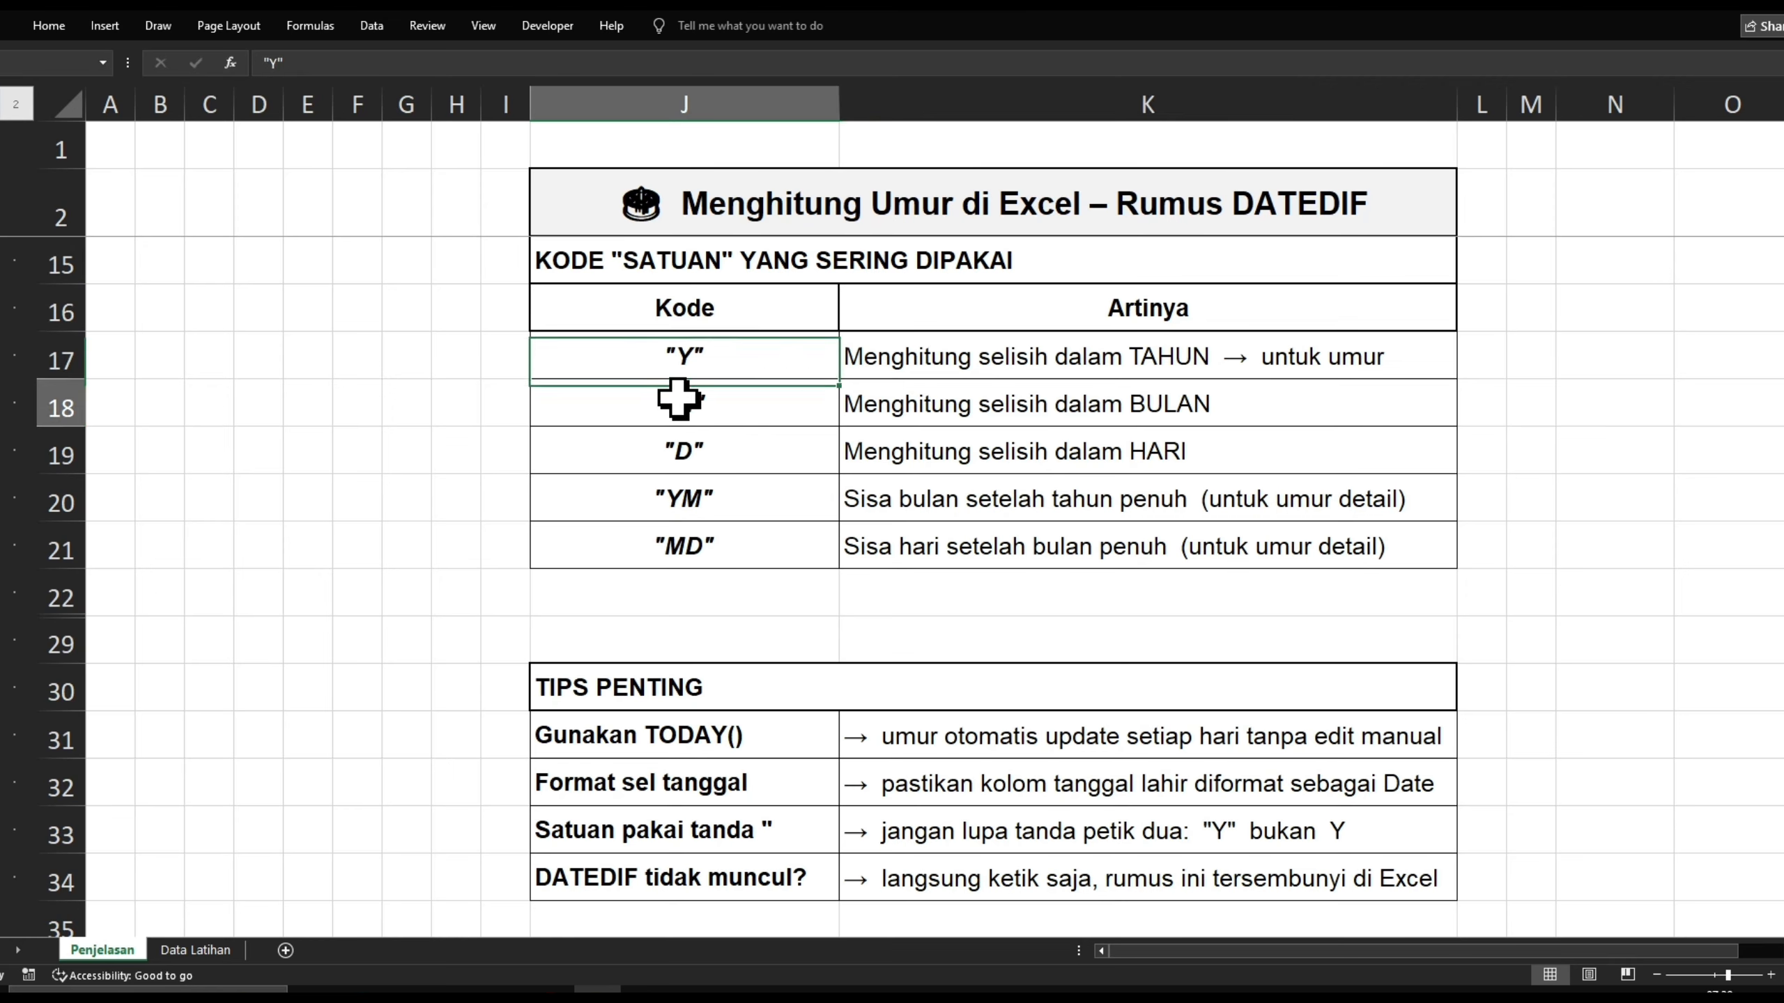
pyautogui.click(730, 456)
pyautogui.click(690, 498)
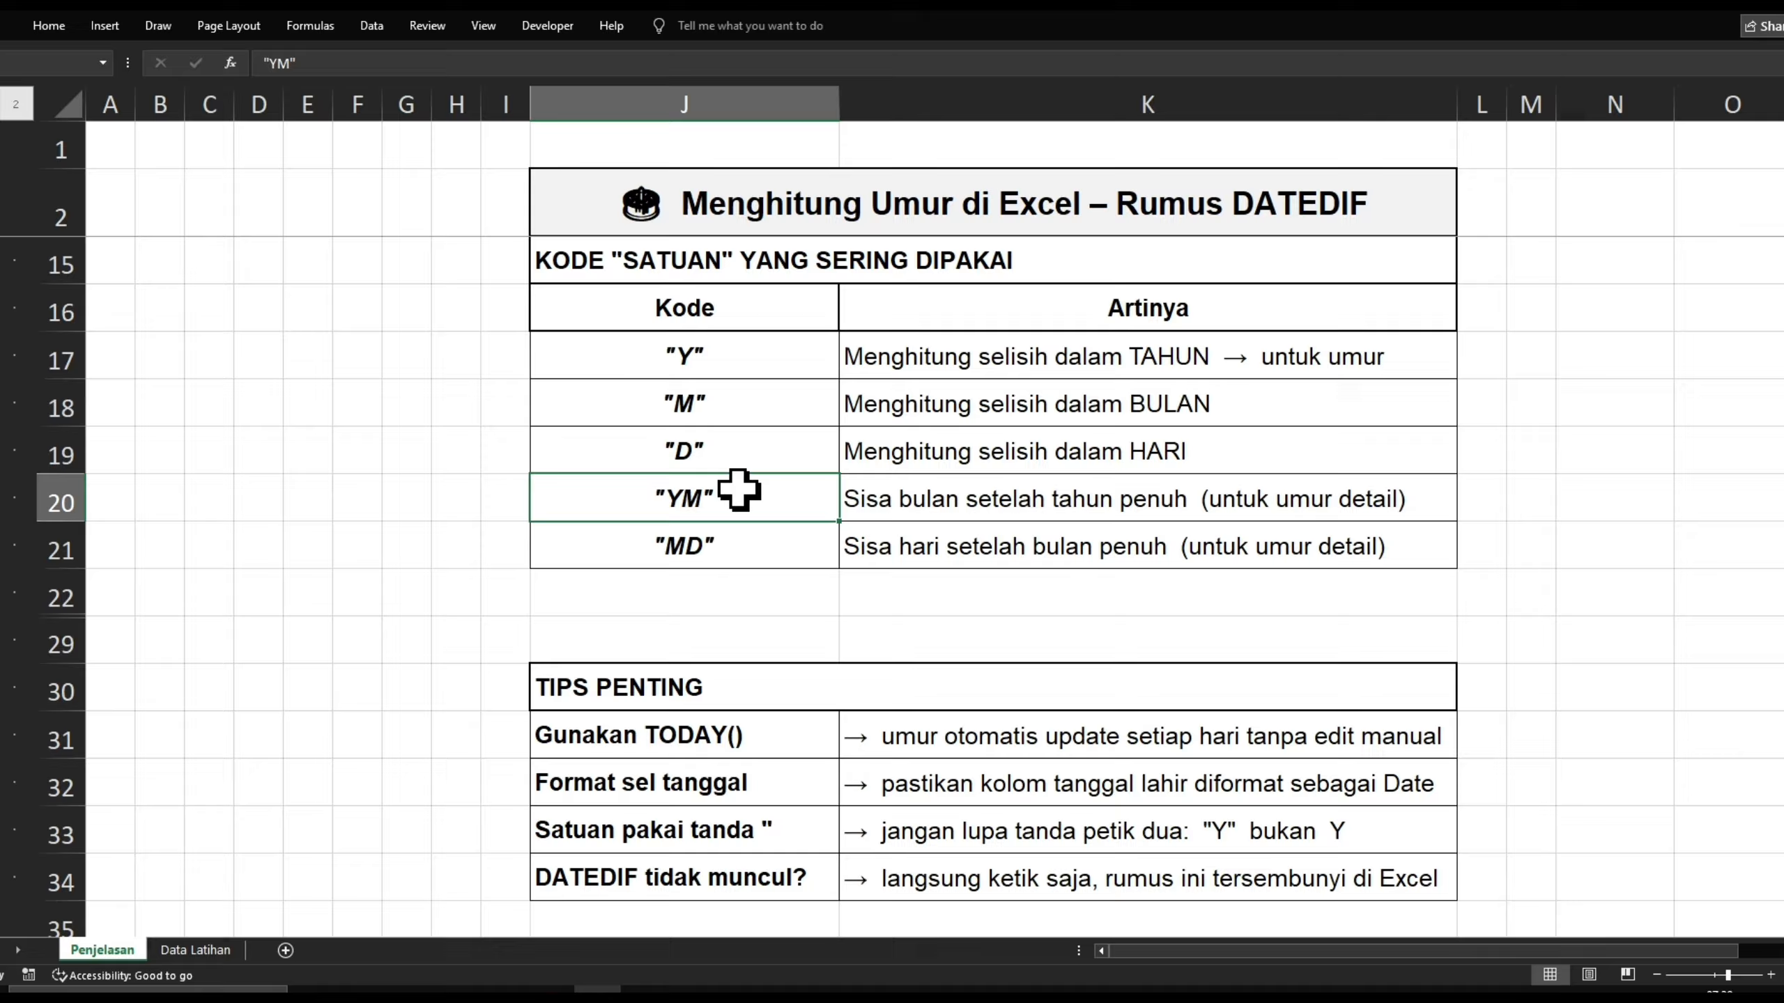
pyautogui.click(687, 536)
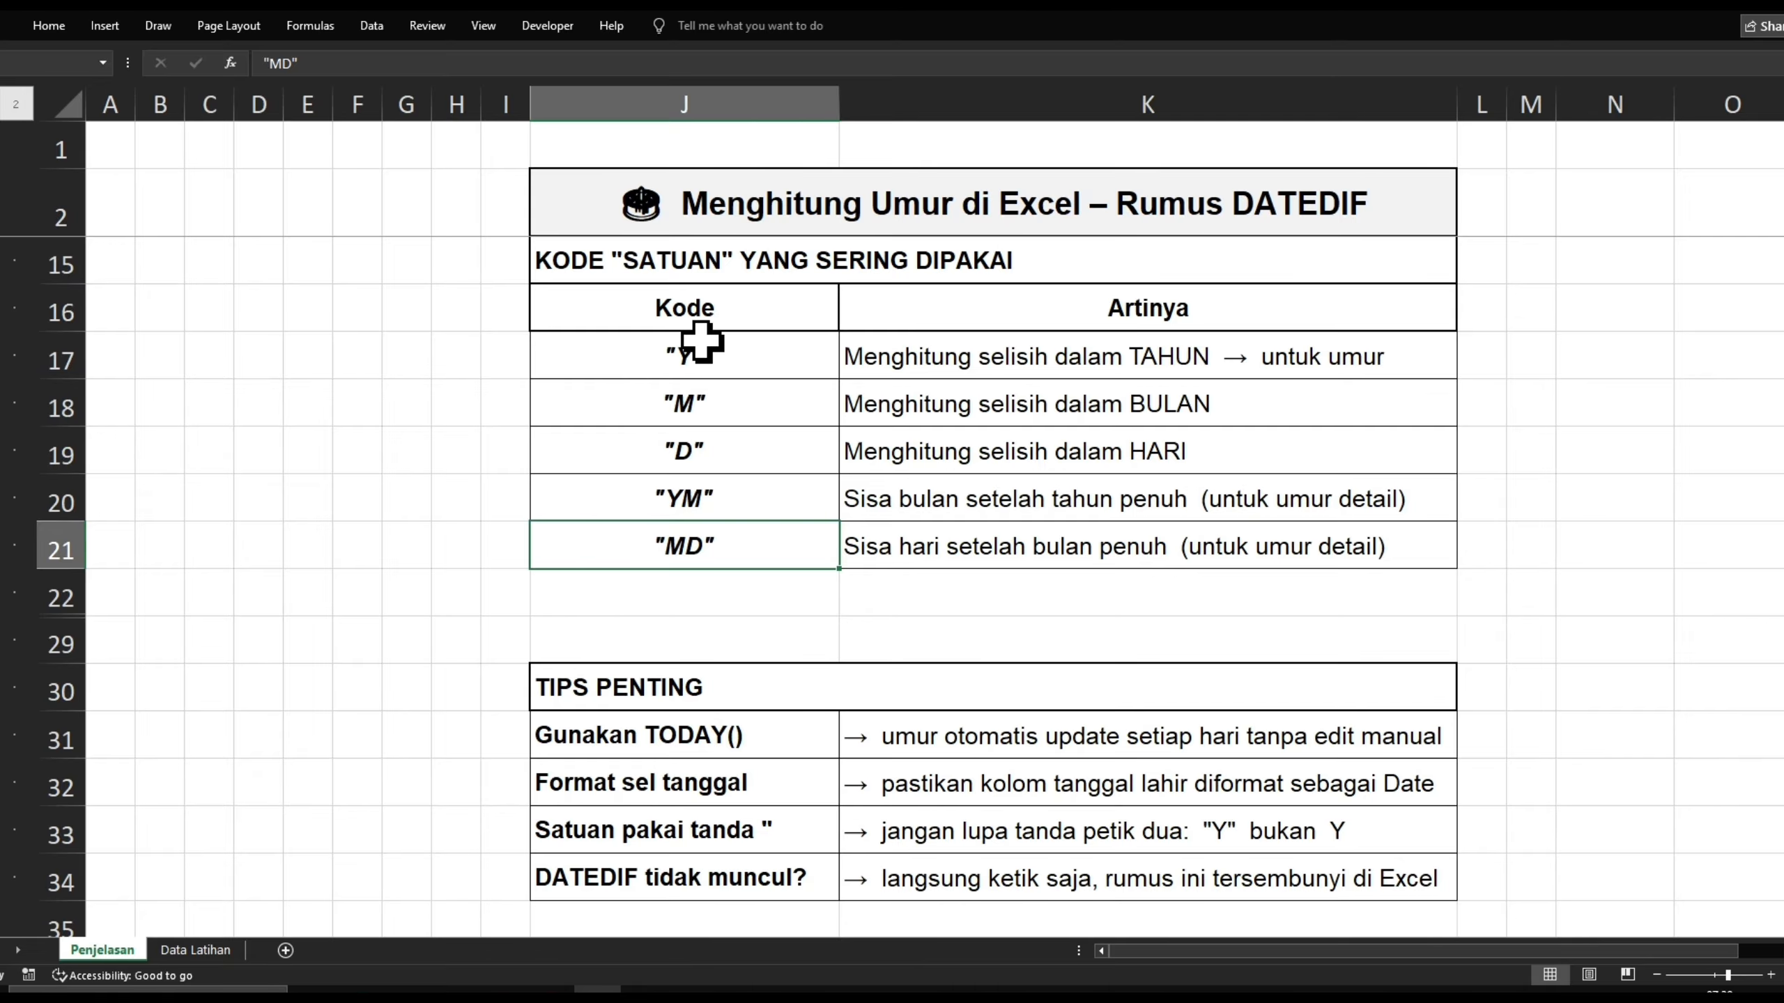
pyautogui.moveTo(701, 347); pyautogui.dragTo(701, 454)
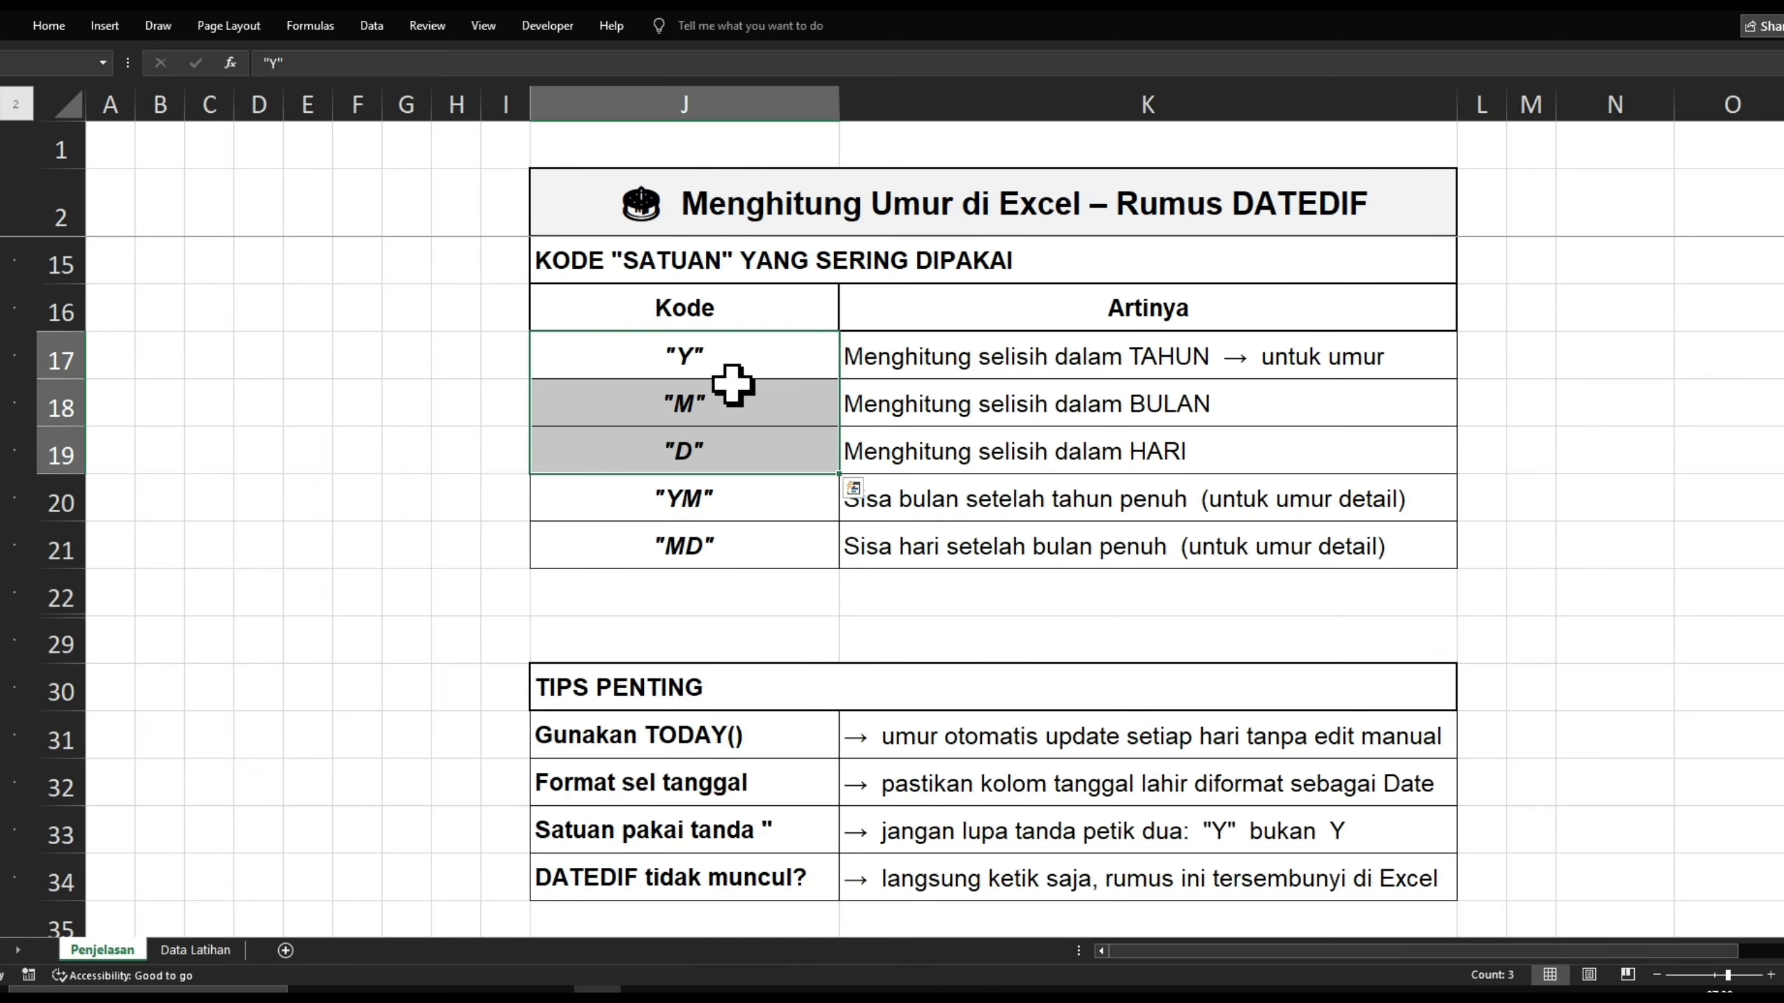
pyautogui.click(719, 528)
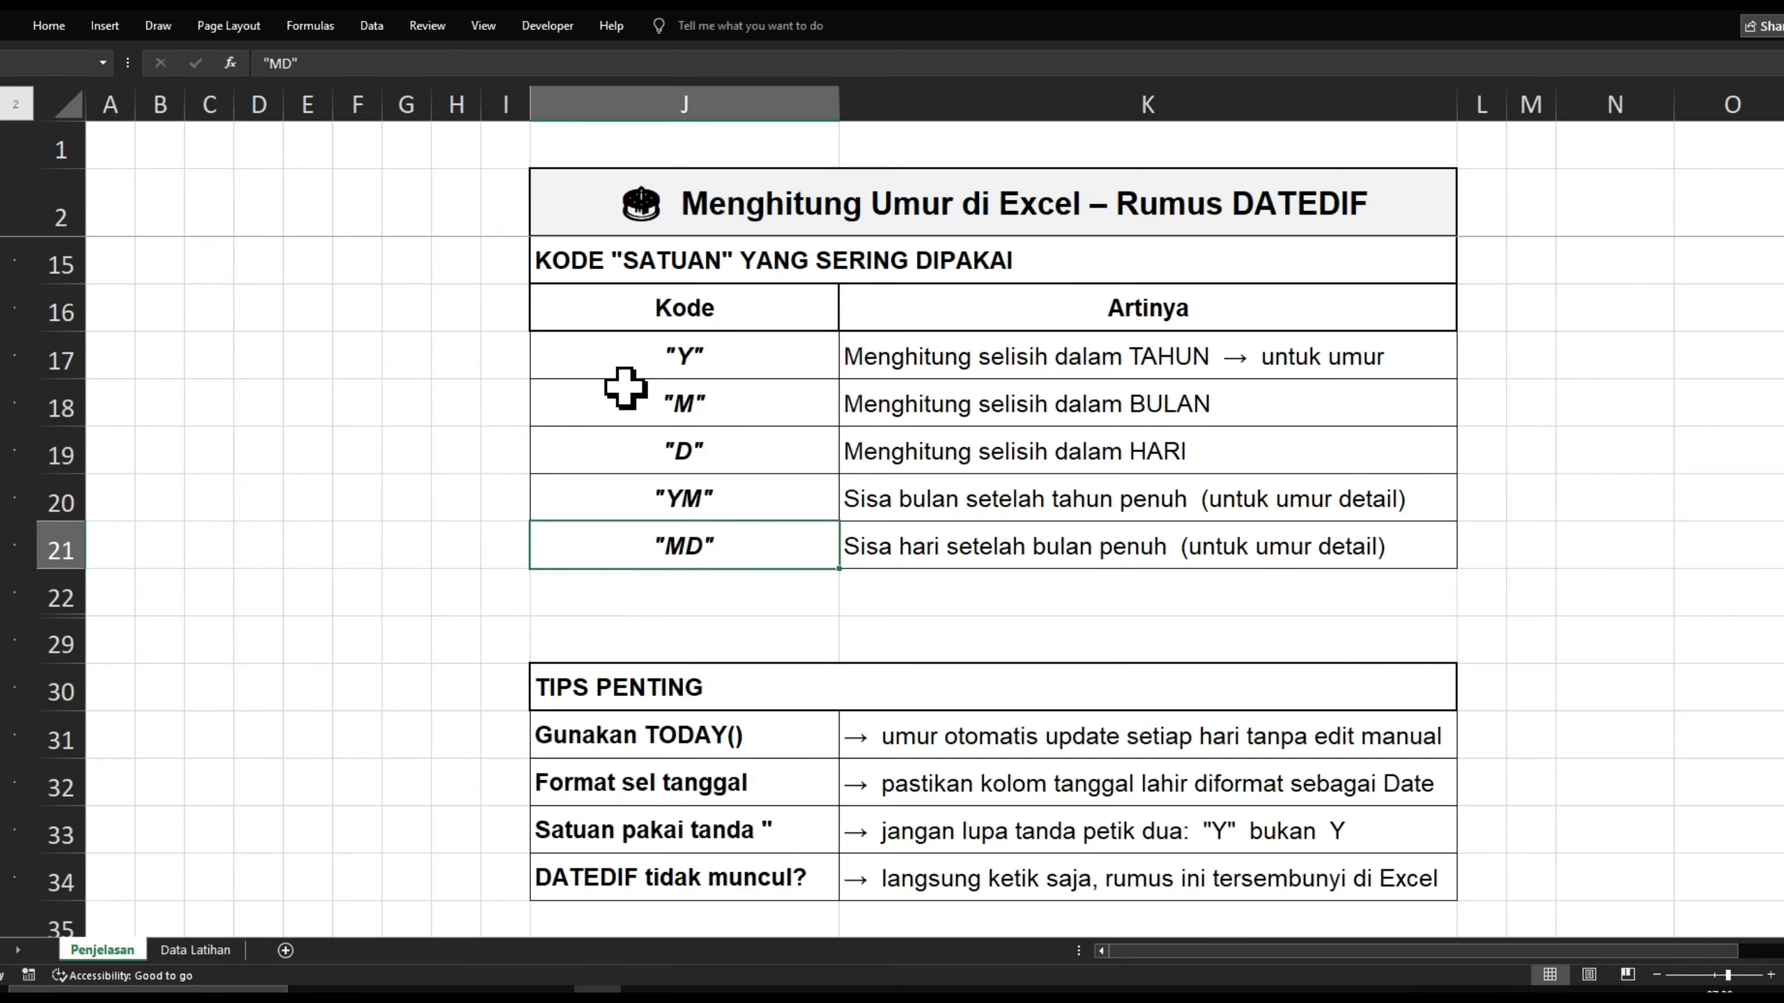
# Examine the meaning of each DATEDIF unit code one by one, from "Y" in J17 to "MD" in J21.
pyautogui.click(703, 355)
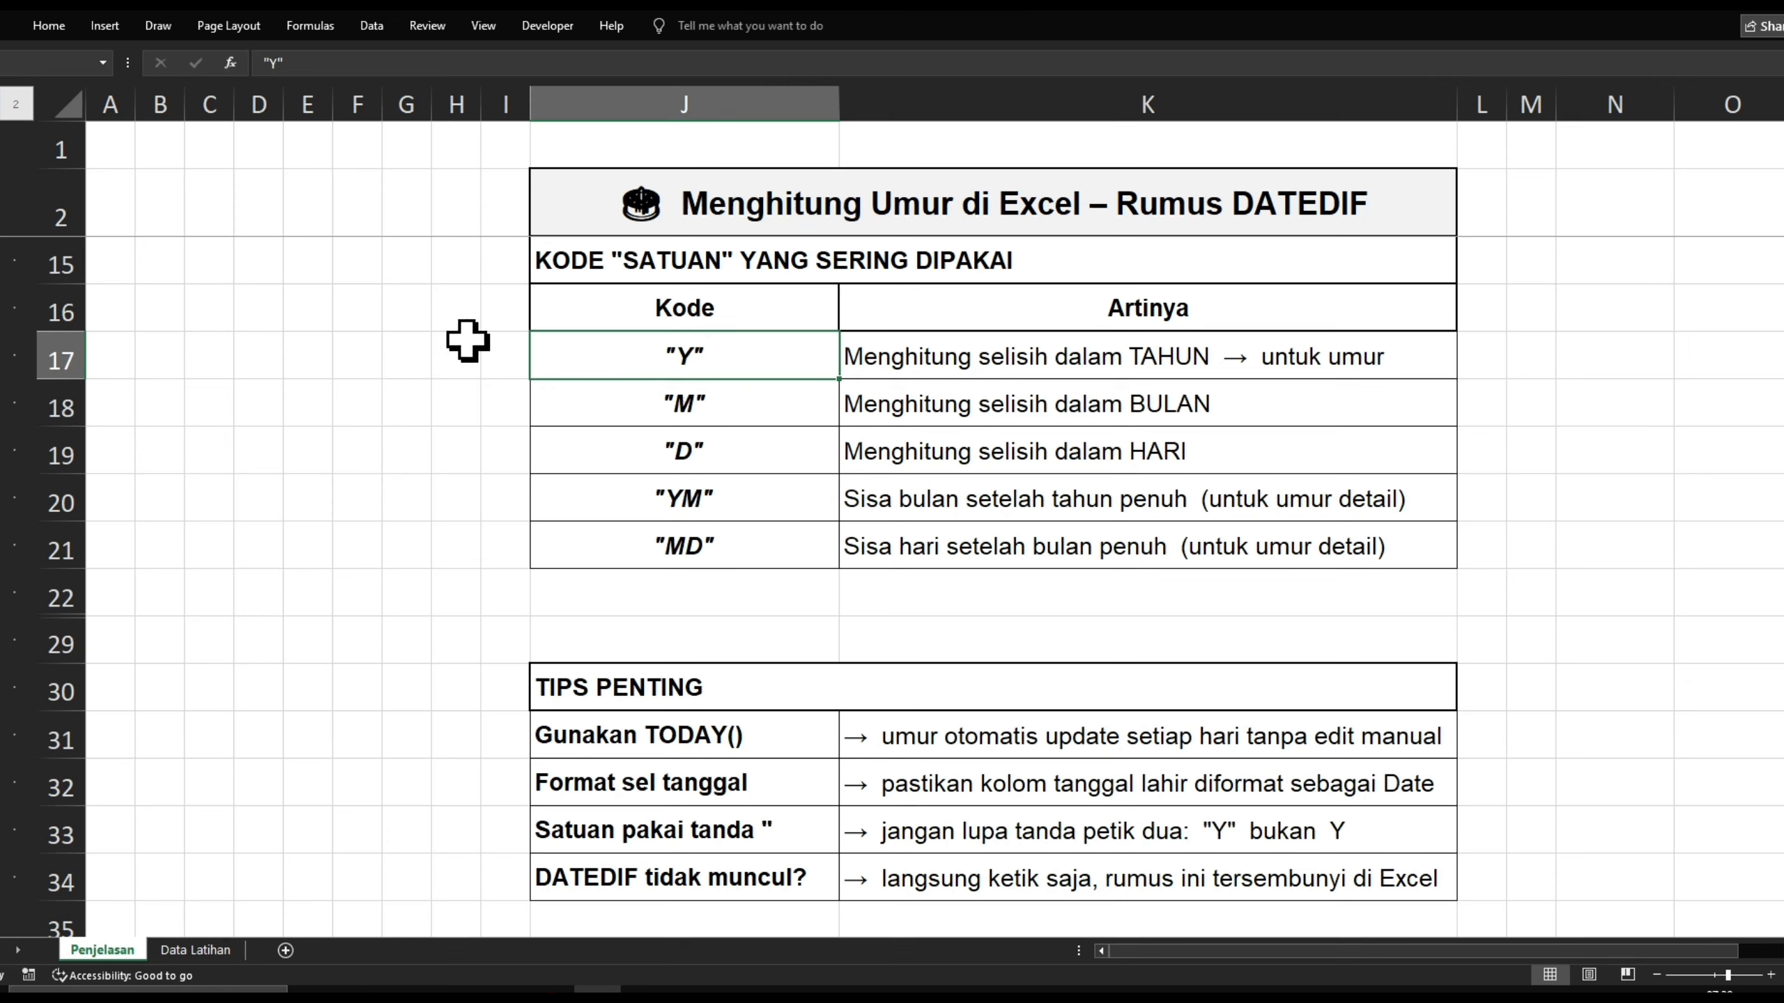
pyautogui.click(687, 395)
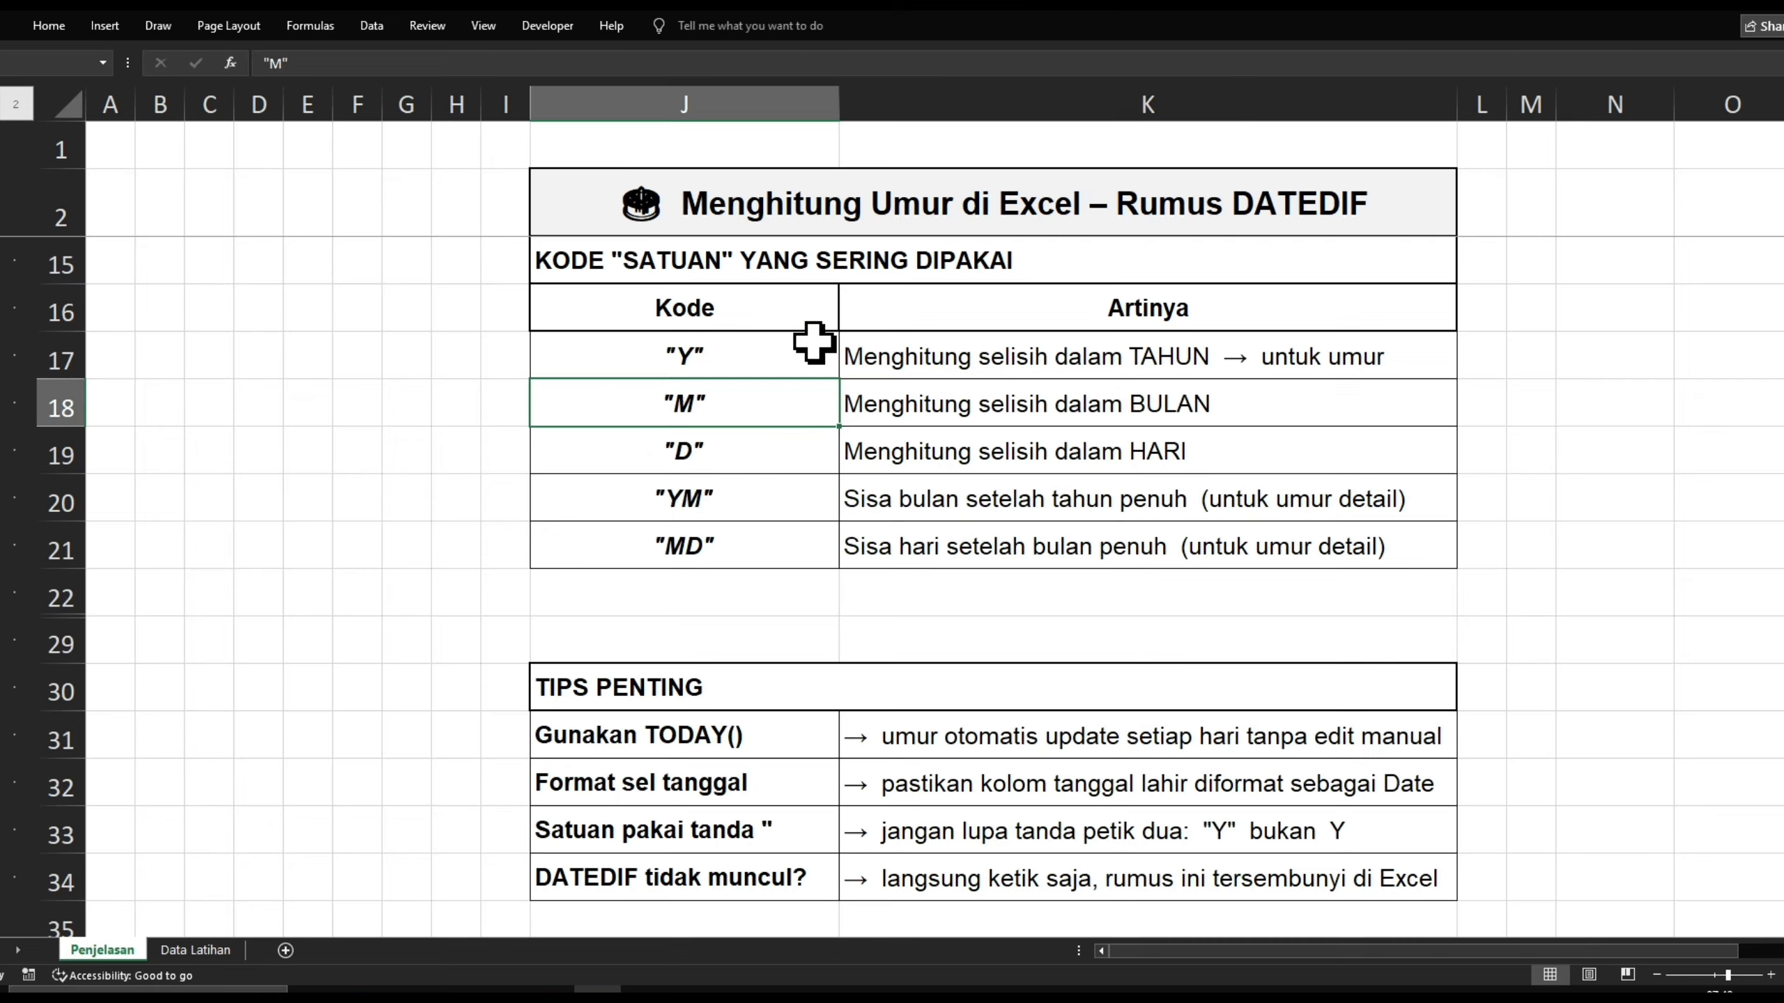
pyautogui.click(695, 453)
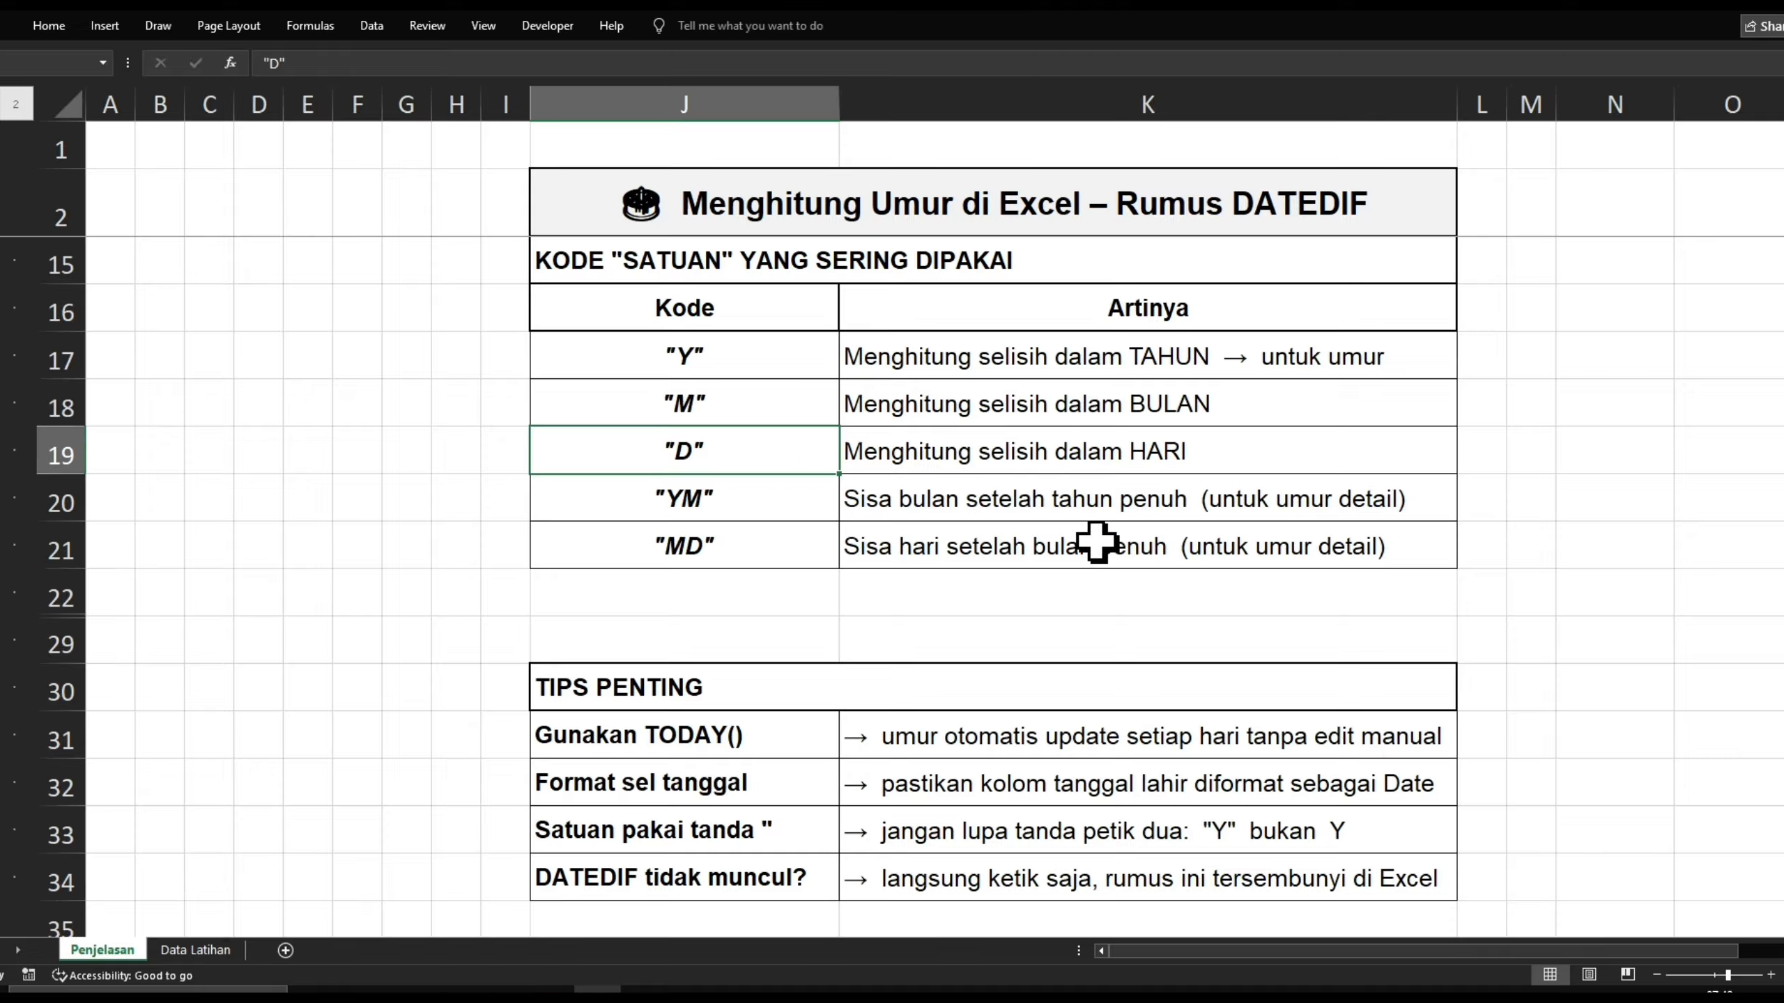
pyautogui.click(727, 496)
pyautogui.click(701, 460)
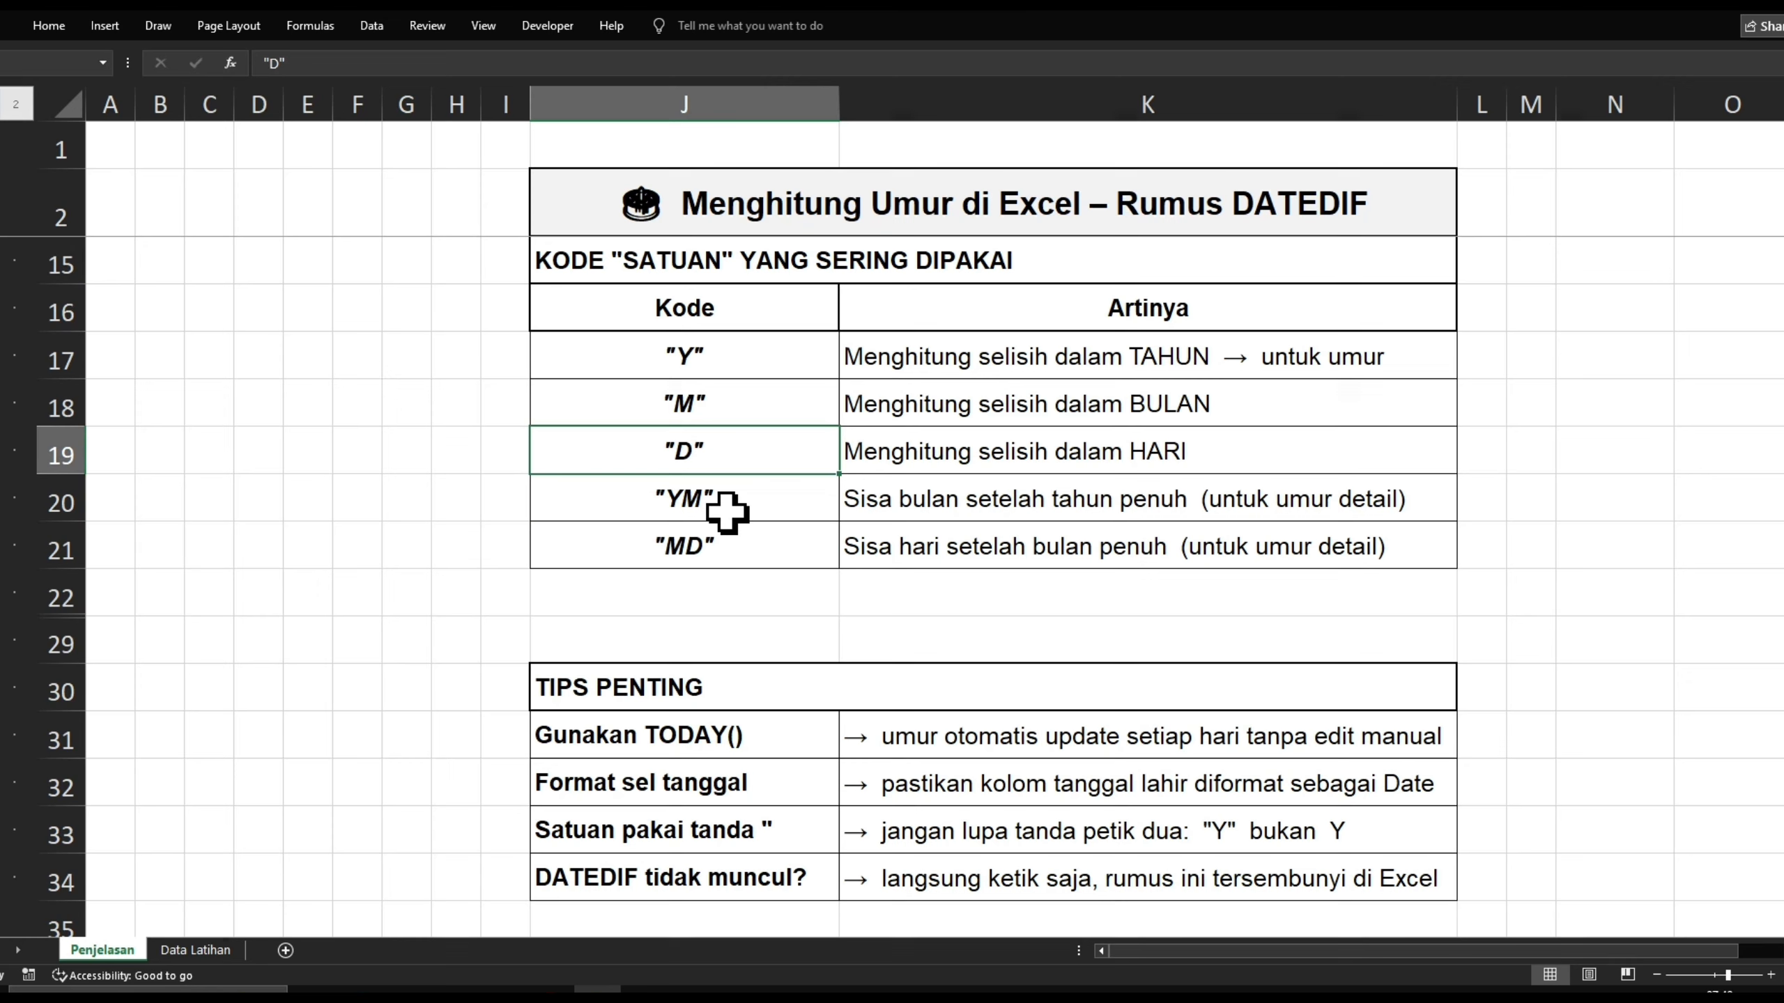
pyautogui.click(683, 500)
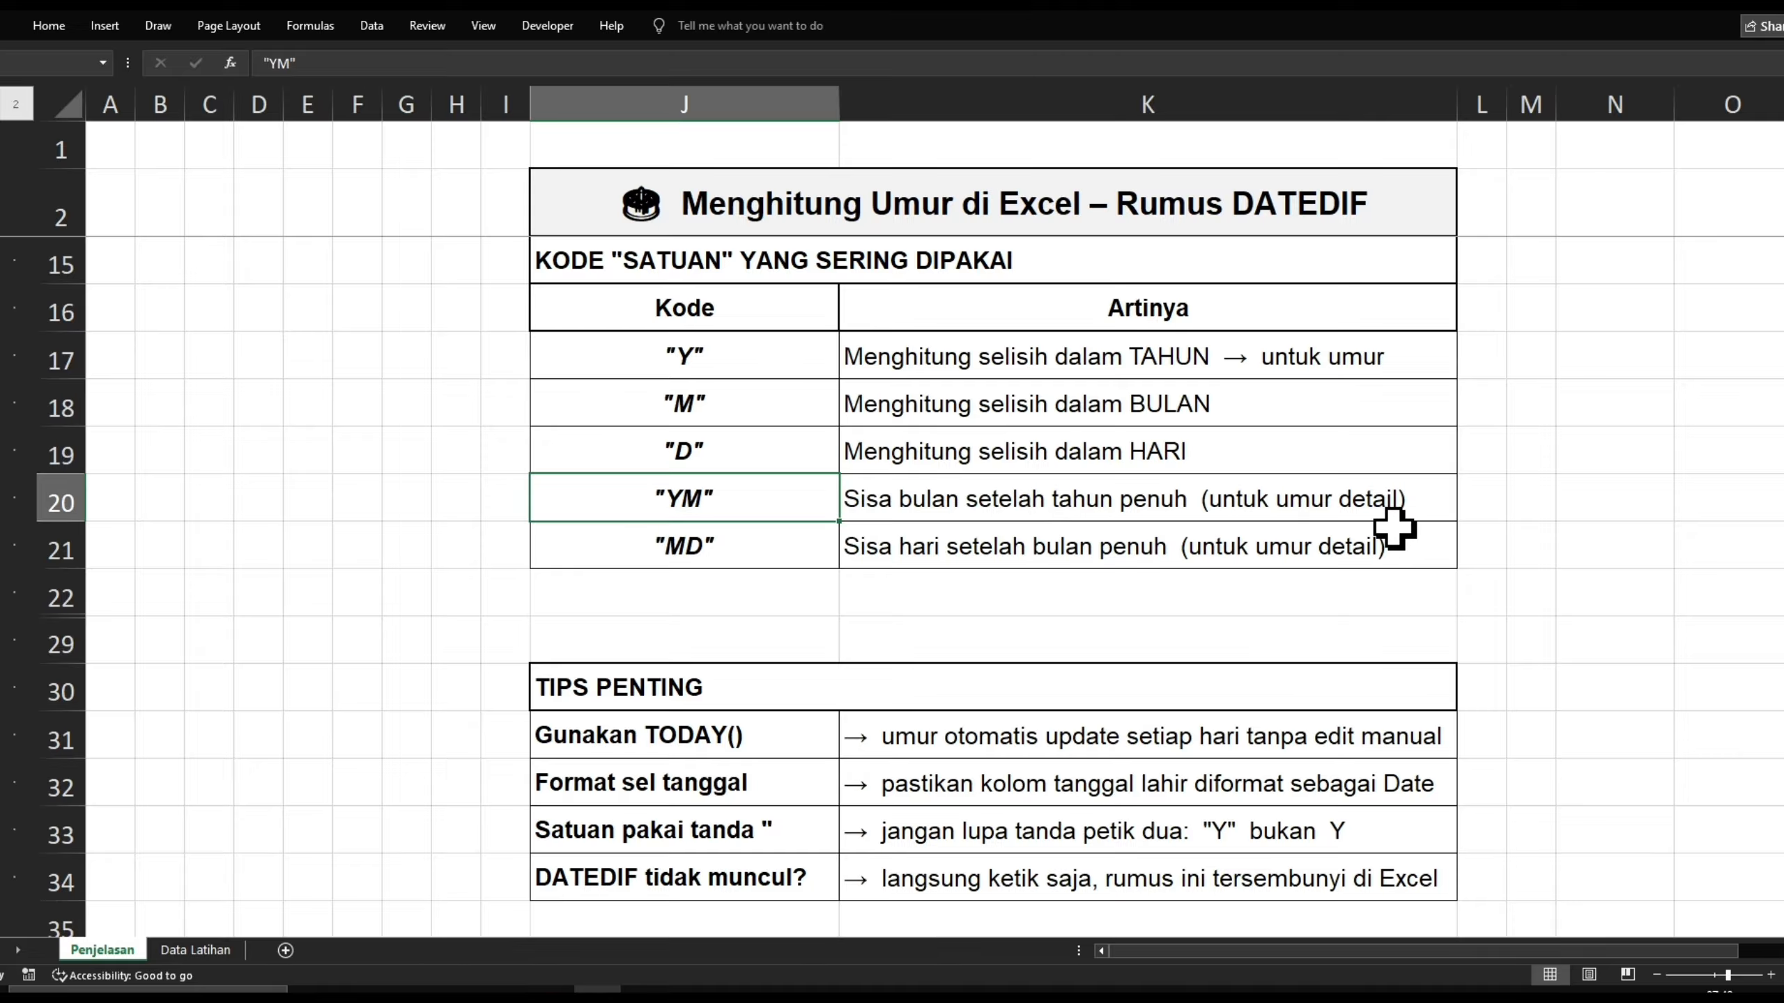
pyautogui.click(765, 580)
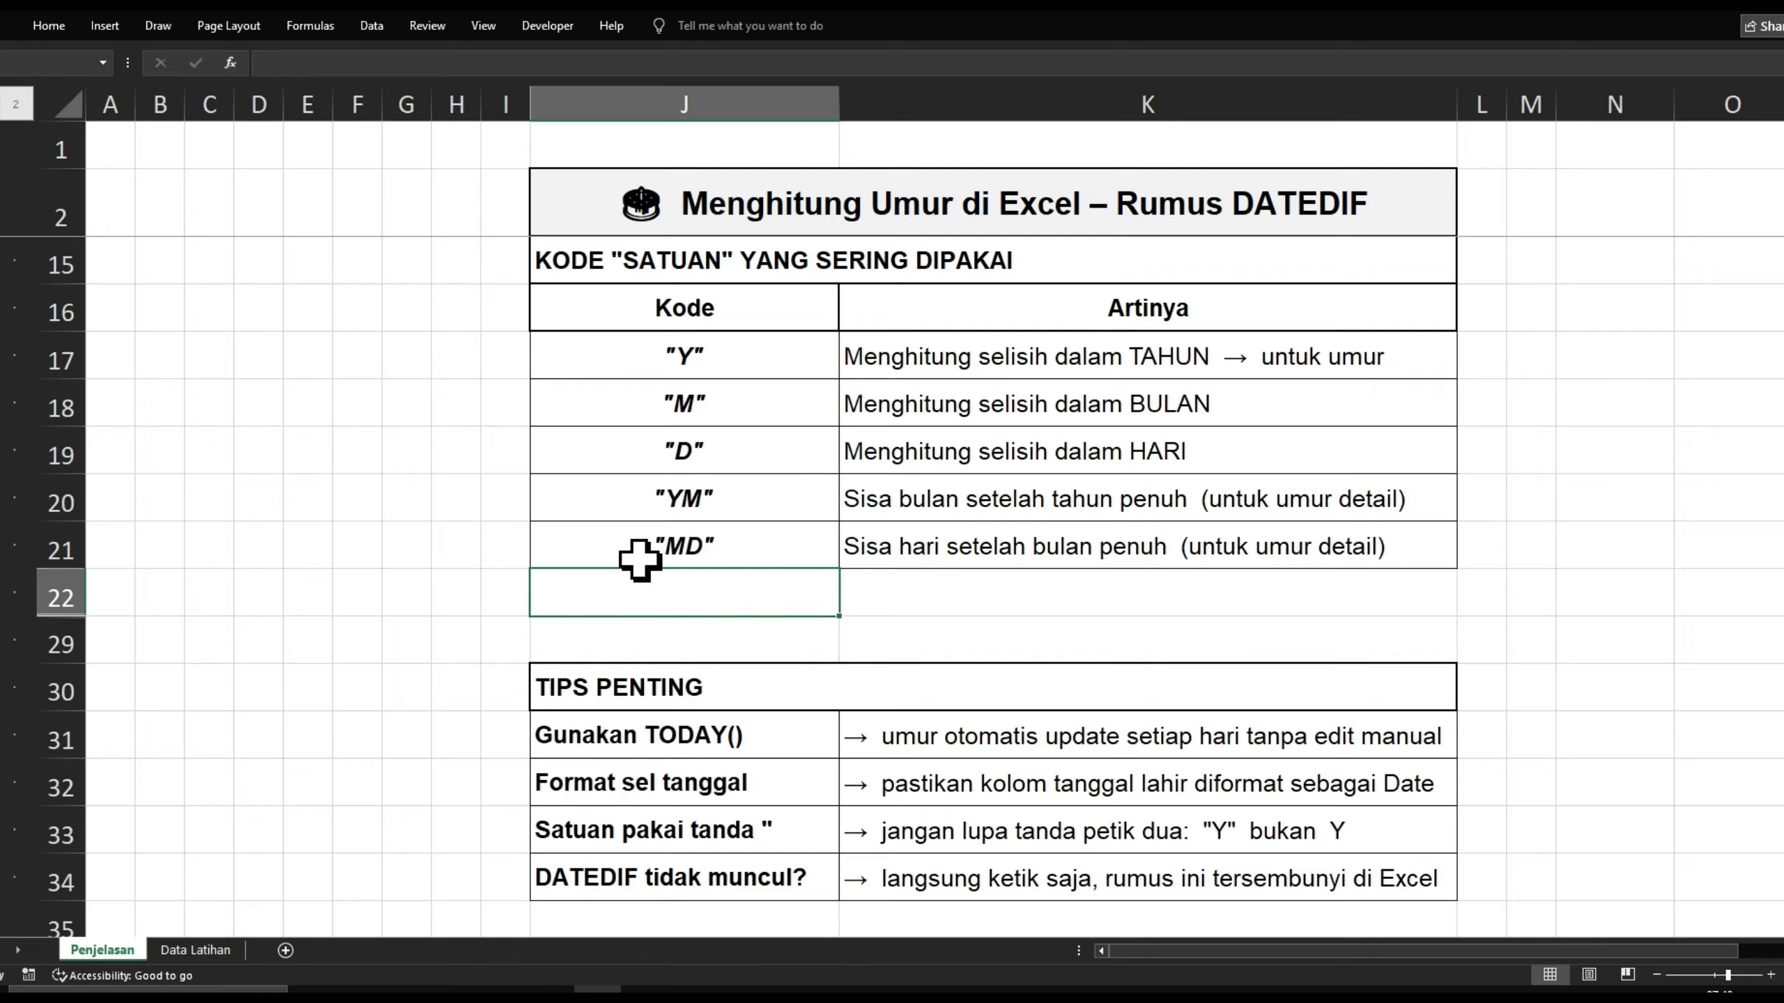
pyautogui.click(665, 510)
pyautogui.click(726, 601)
pyautogui.click(727, 542)
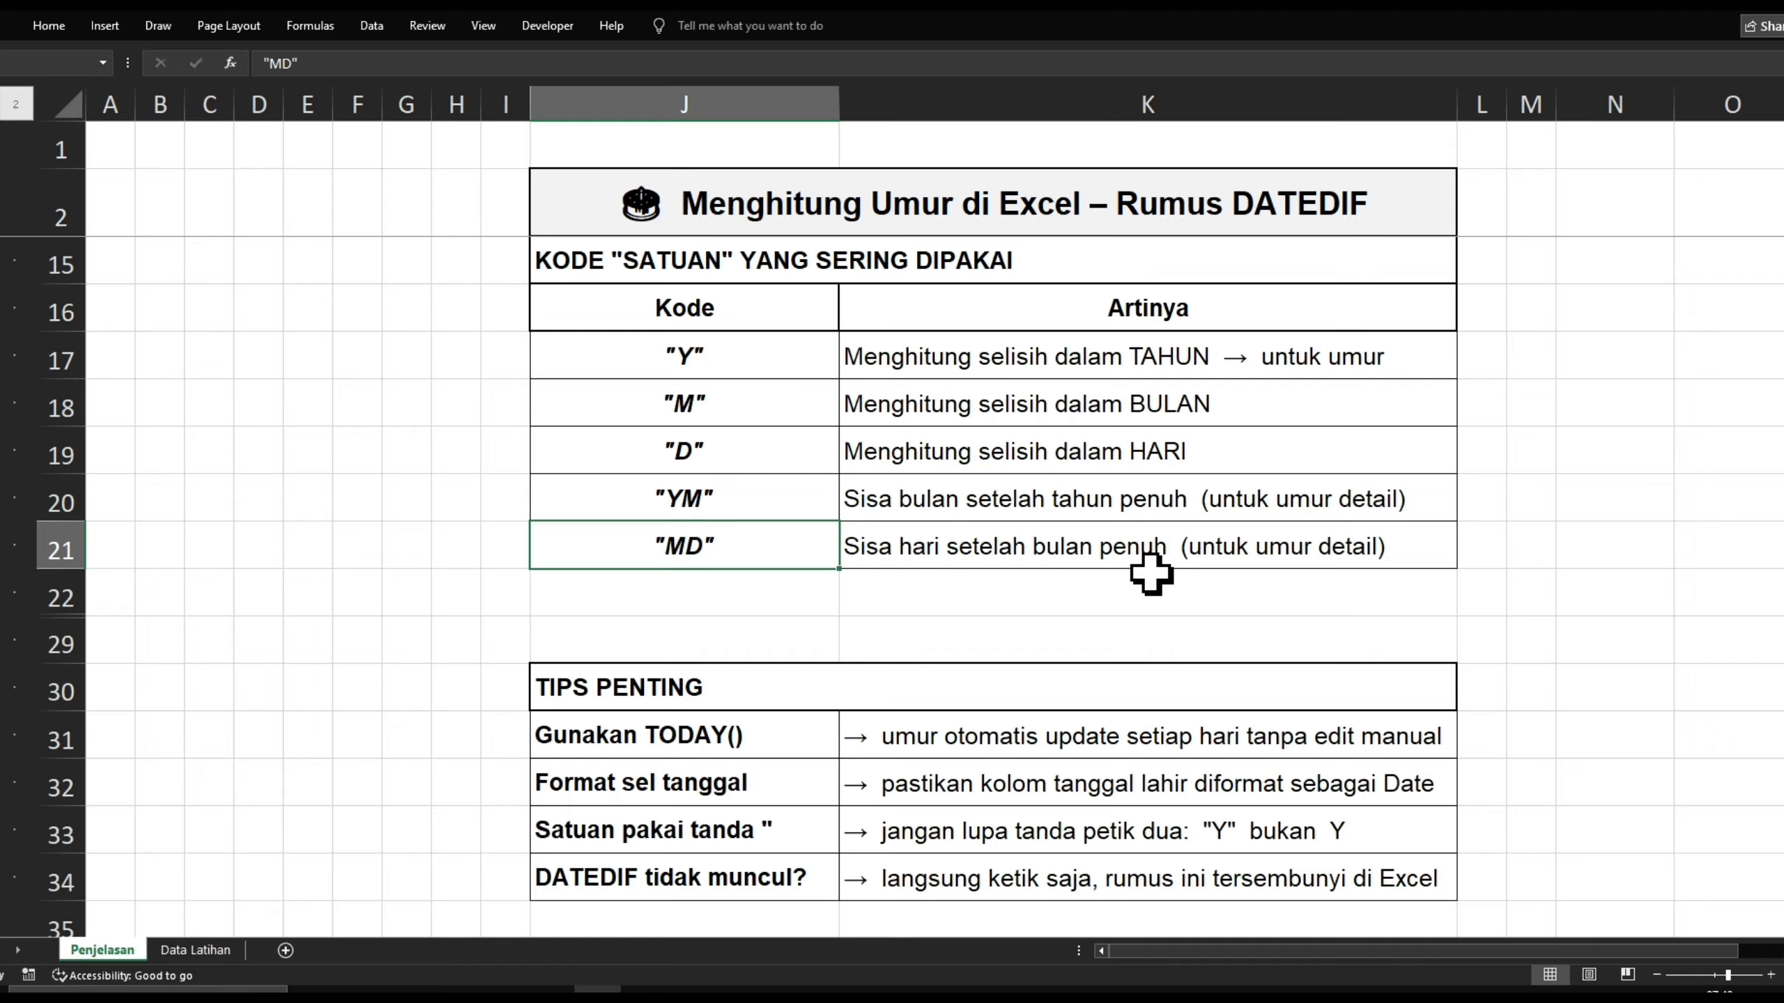
pyautogui.click(1235, 614)
# Compare the "YM" and "MD" codes with the "Y", "M" and "D" codes, and check the TIPS PENTING section.
pyautogui.moveTo(678, 506); pyautogui.dragTo(642, 555)
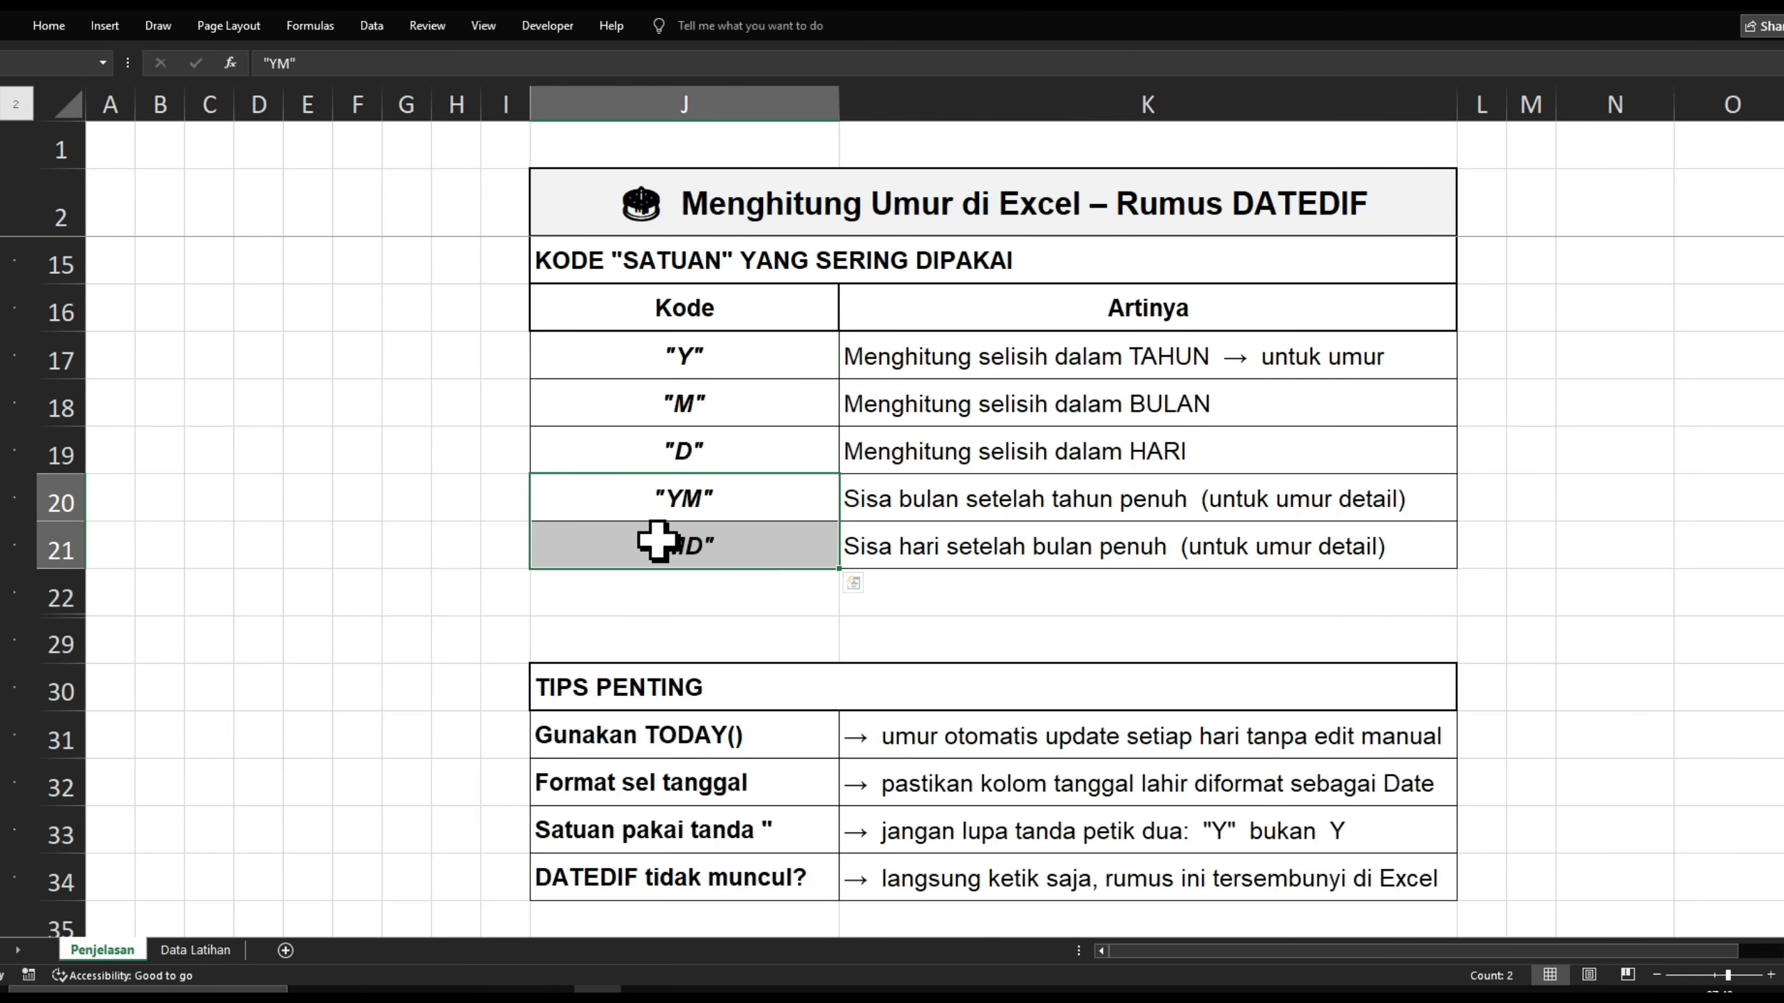
pyautogui.click(738, 597)
pyautogui.click(712, 354)
pyautogui.moveTo(712, 355); pyautogui.dragTo(693, 451)
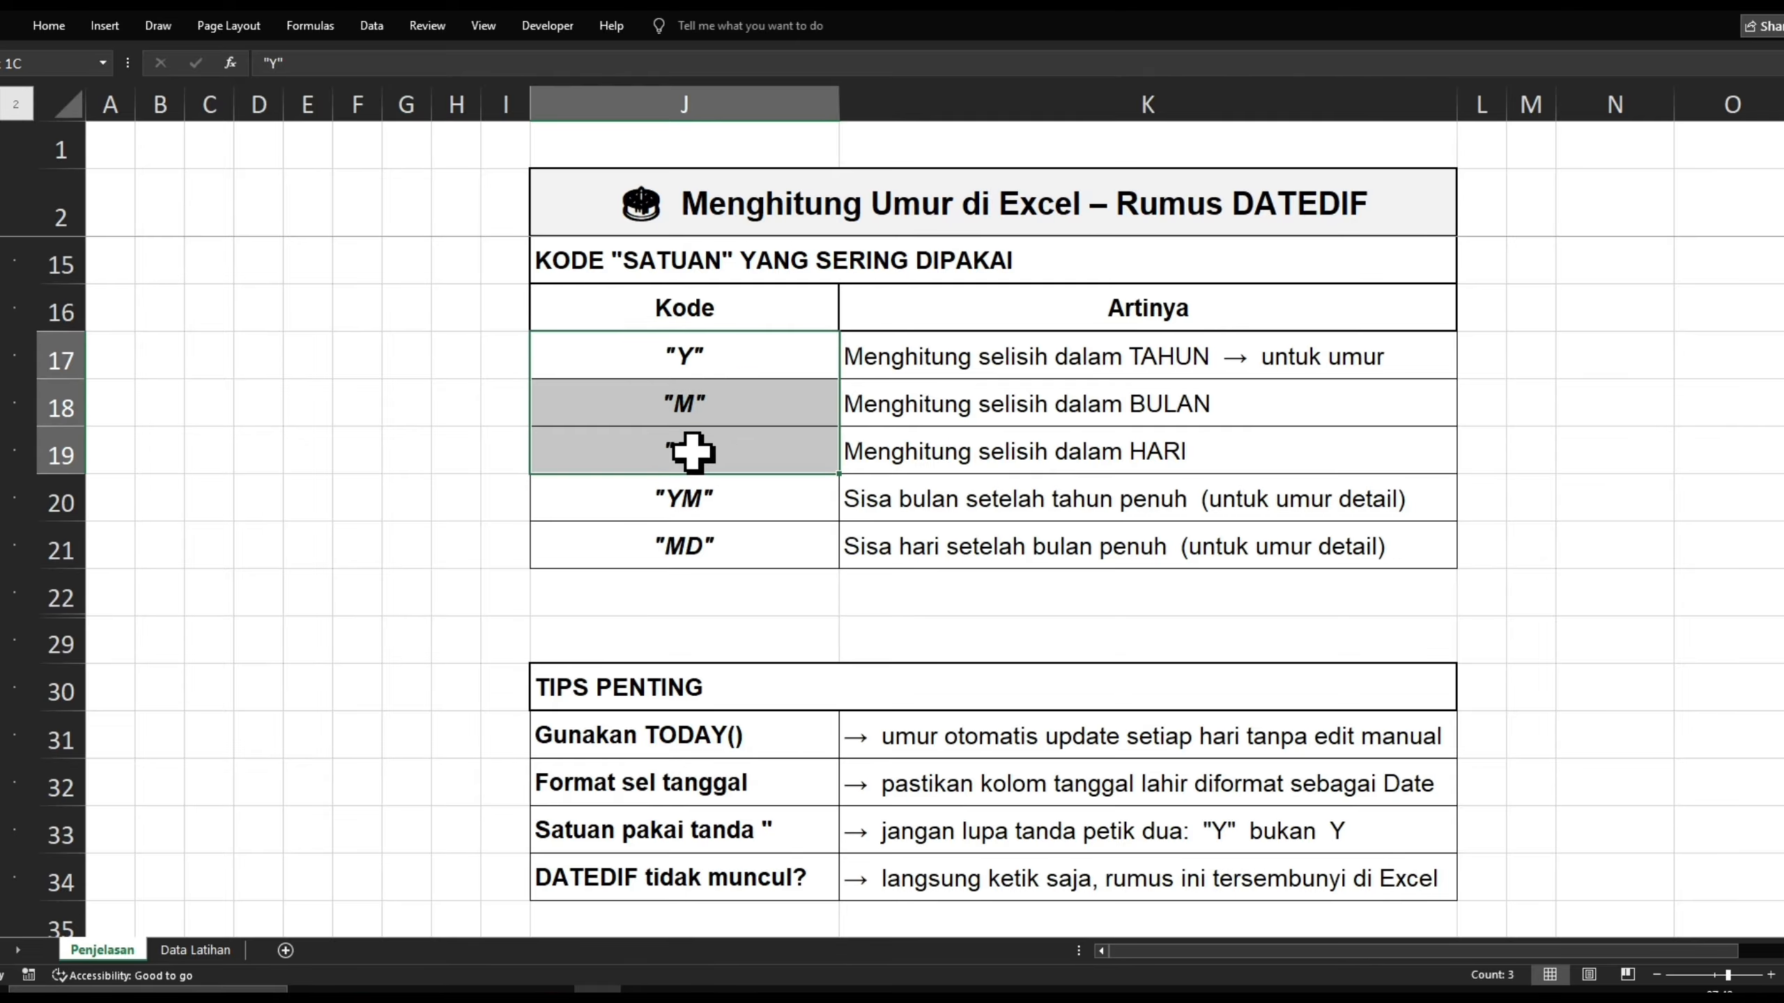
pyautogui.click(750, 495)
pyautogui.click(719, 357)
pyautogui.click(706, 415)
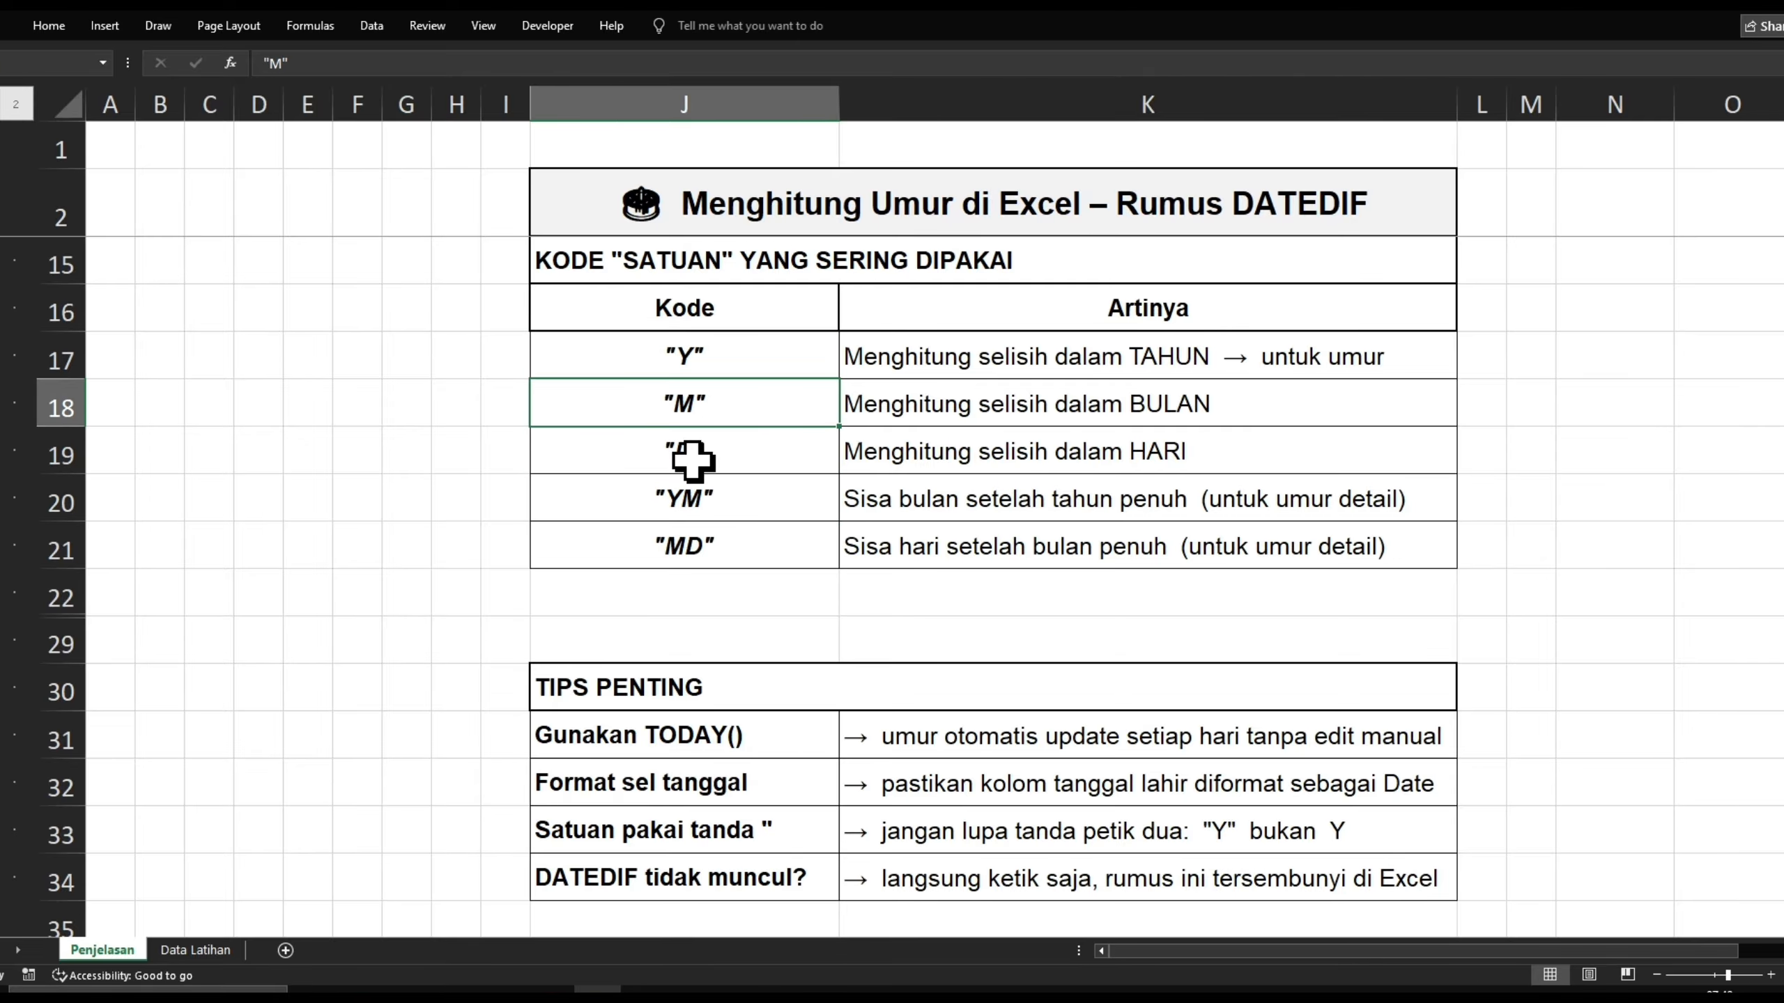
pyautogui.click(698, 455)
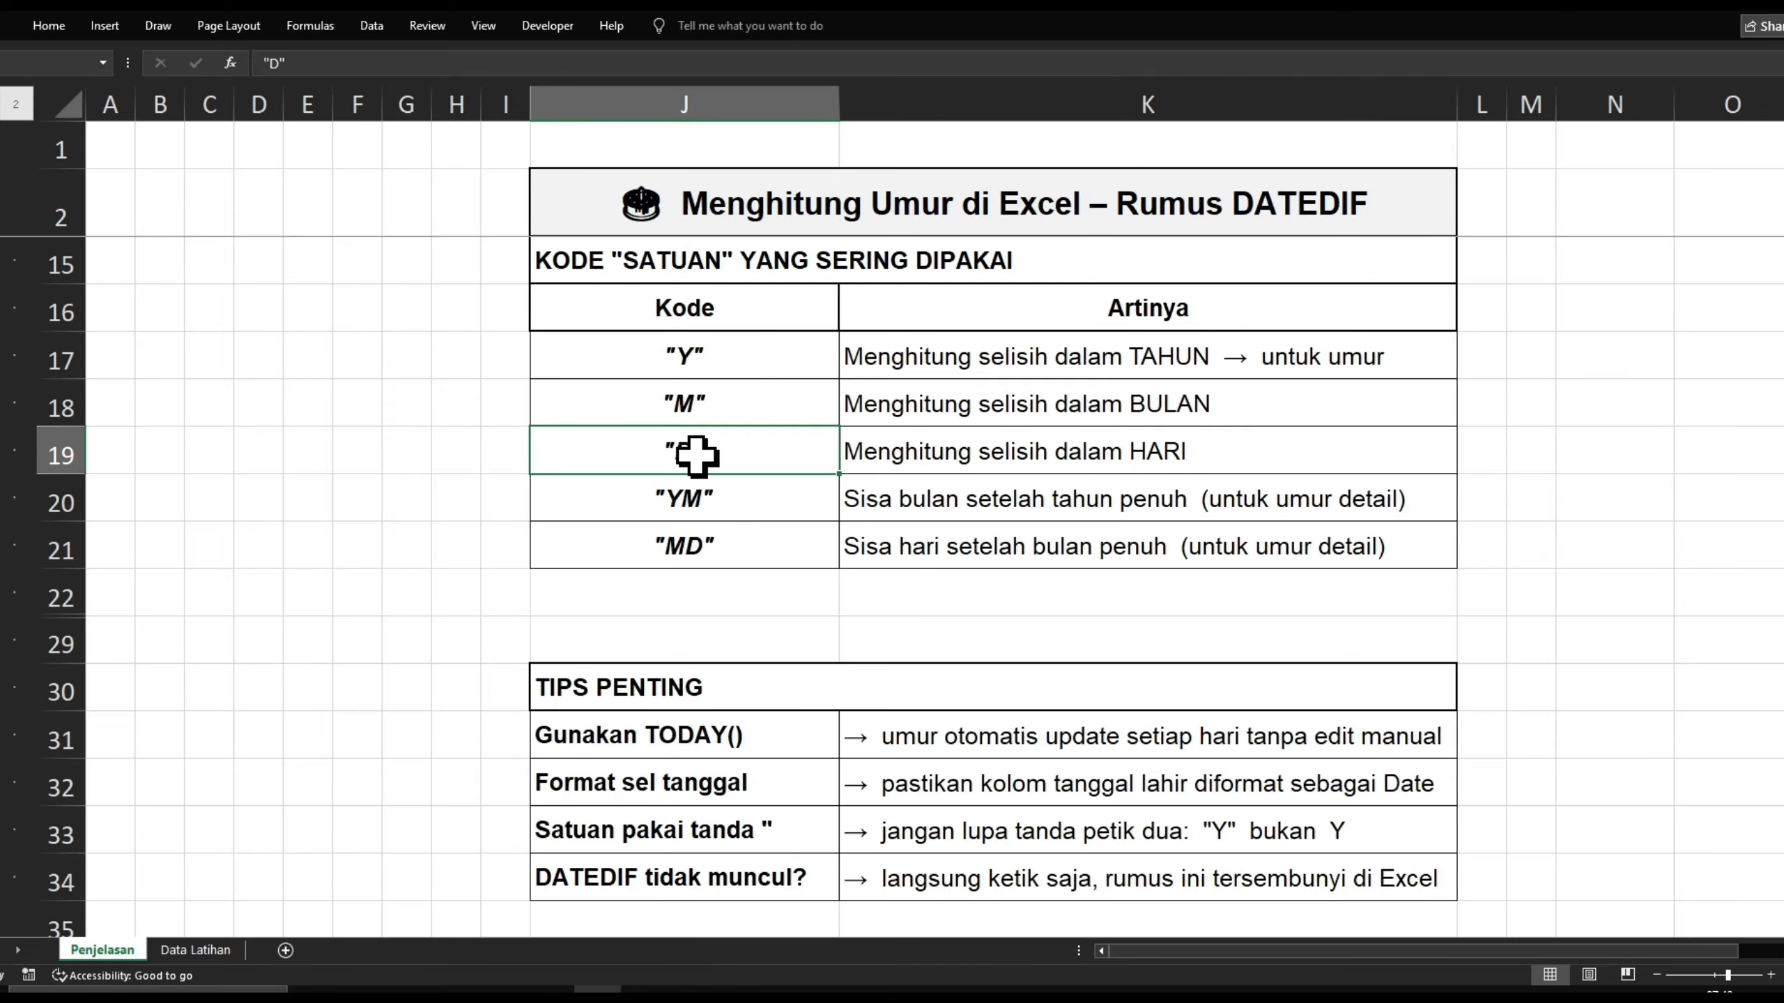
pyautogui.scroll(-2, 699, 533)
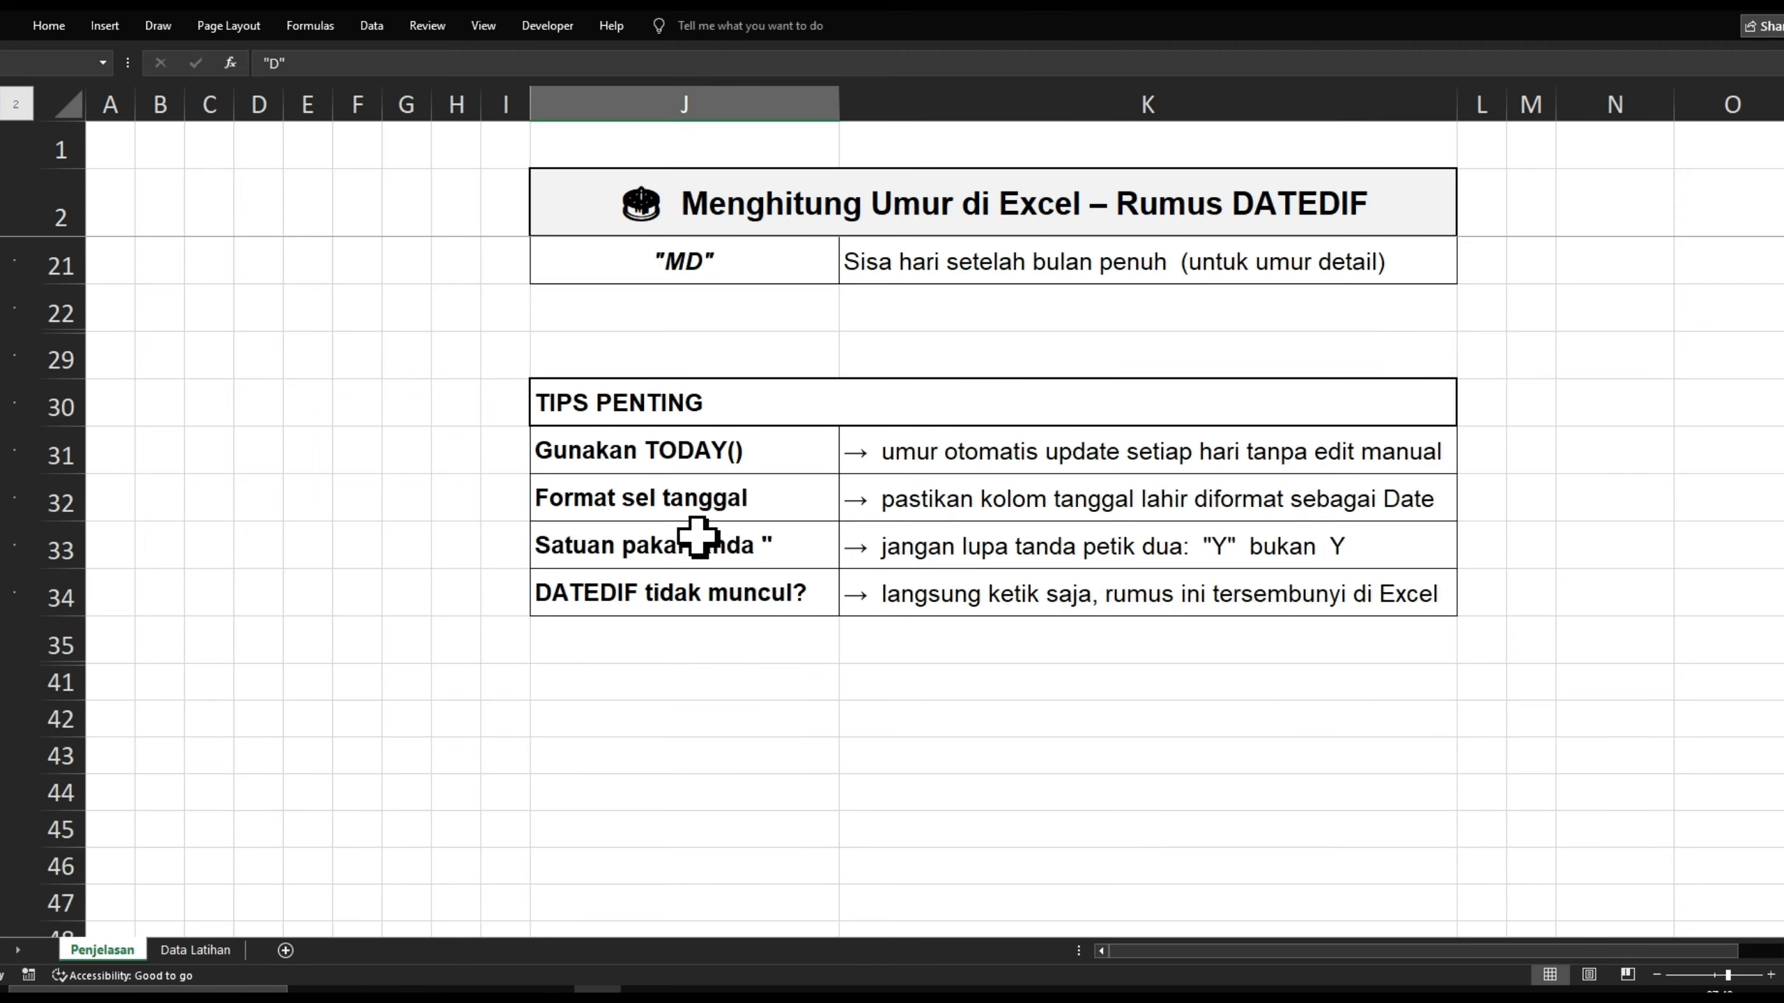
pyautogui.scroll(6, 698, 536)
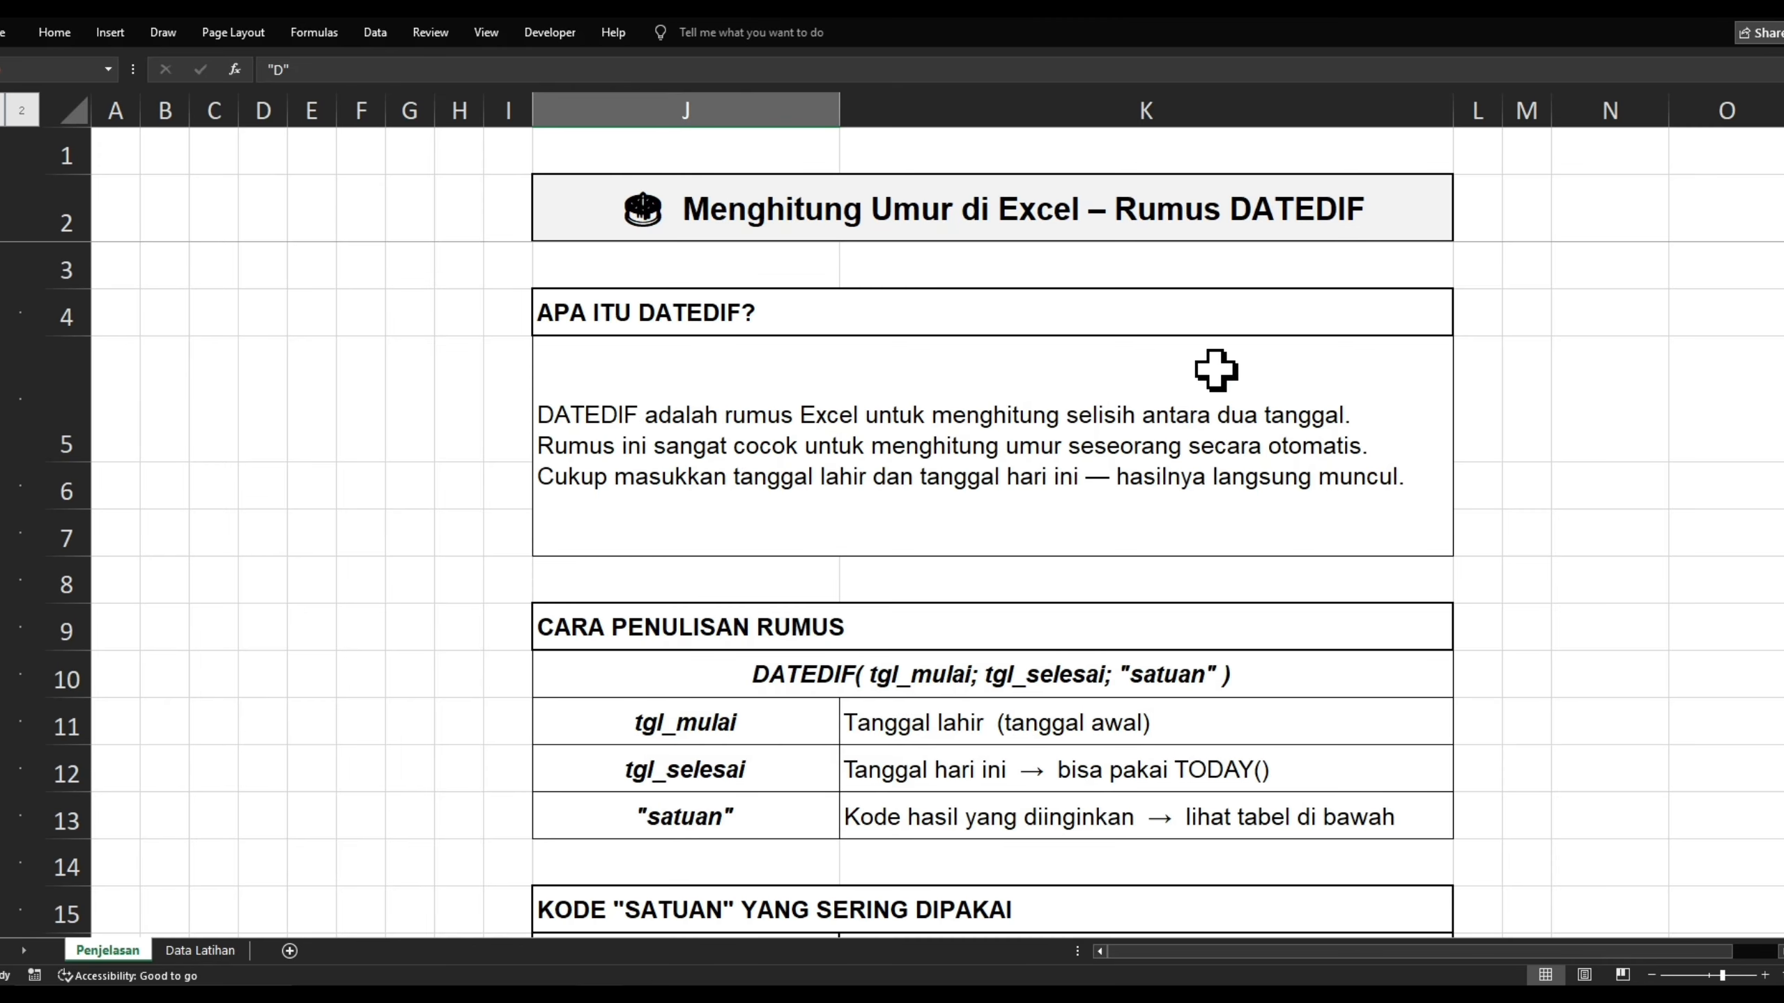
# Open the Data Latihan sheet, review its birth date and age columns, and select the first Umur (Tahun) cell, E6.
pyautogui.hotkey('ctrl', 'pagedown')
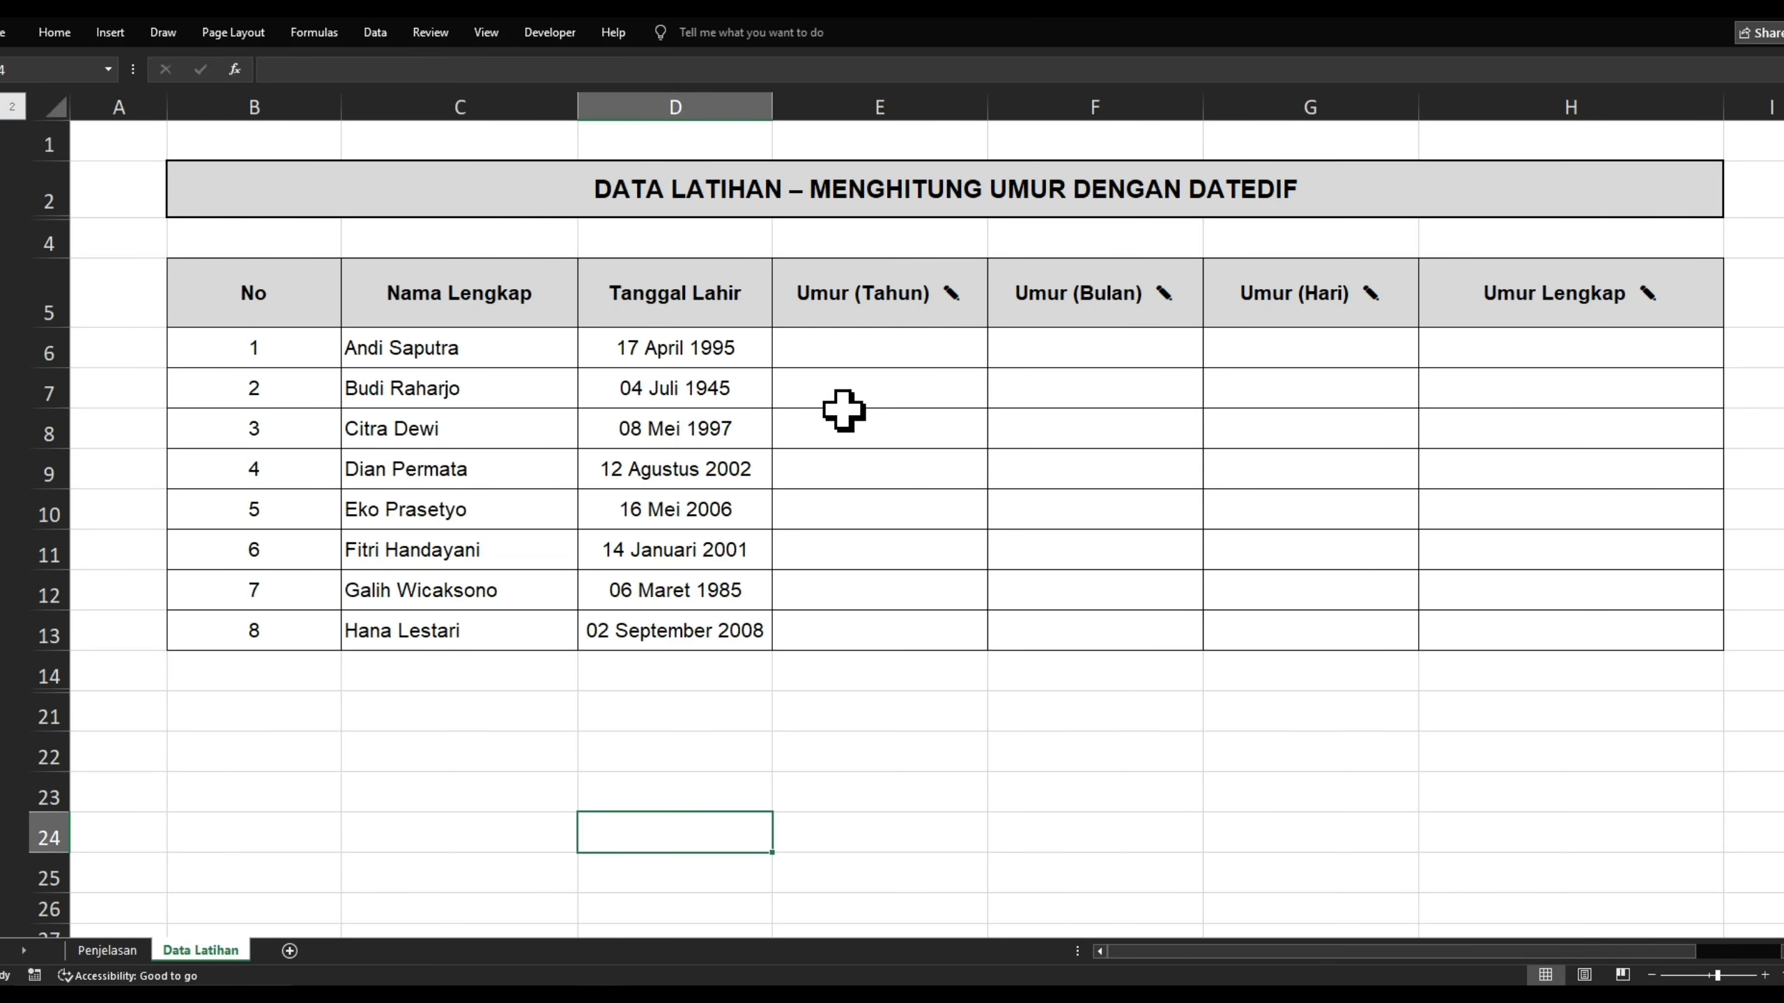
pyautogui.click(224, 729)
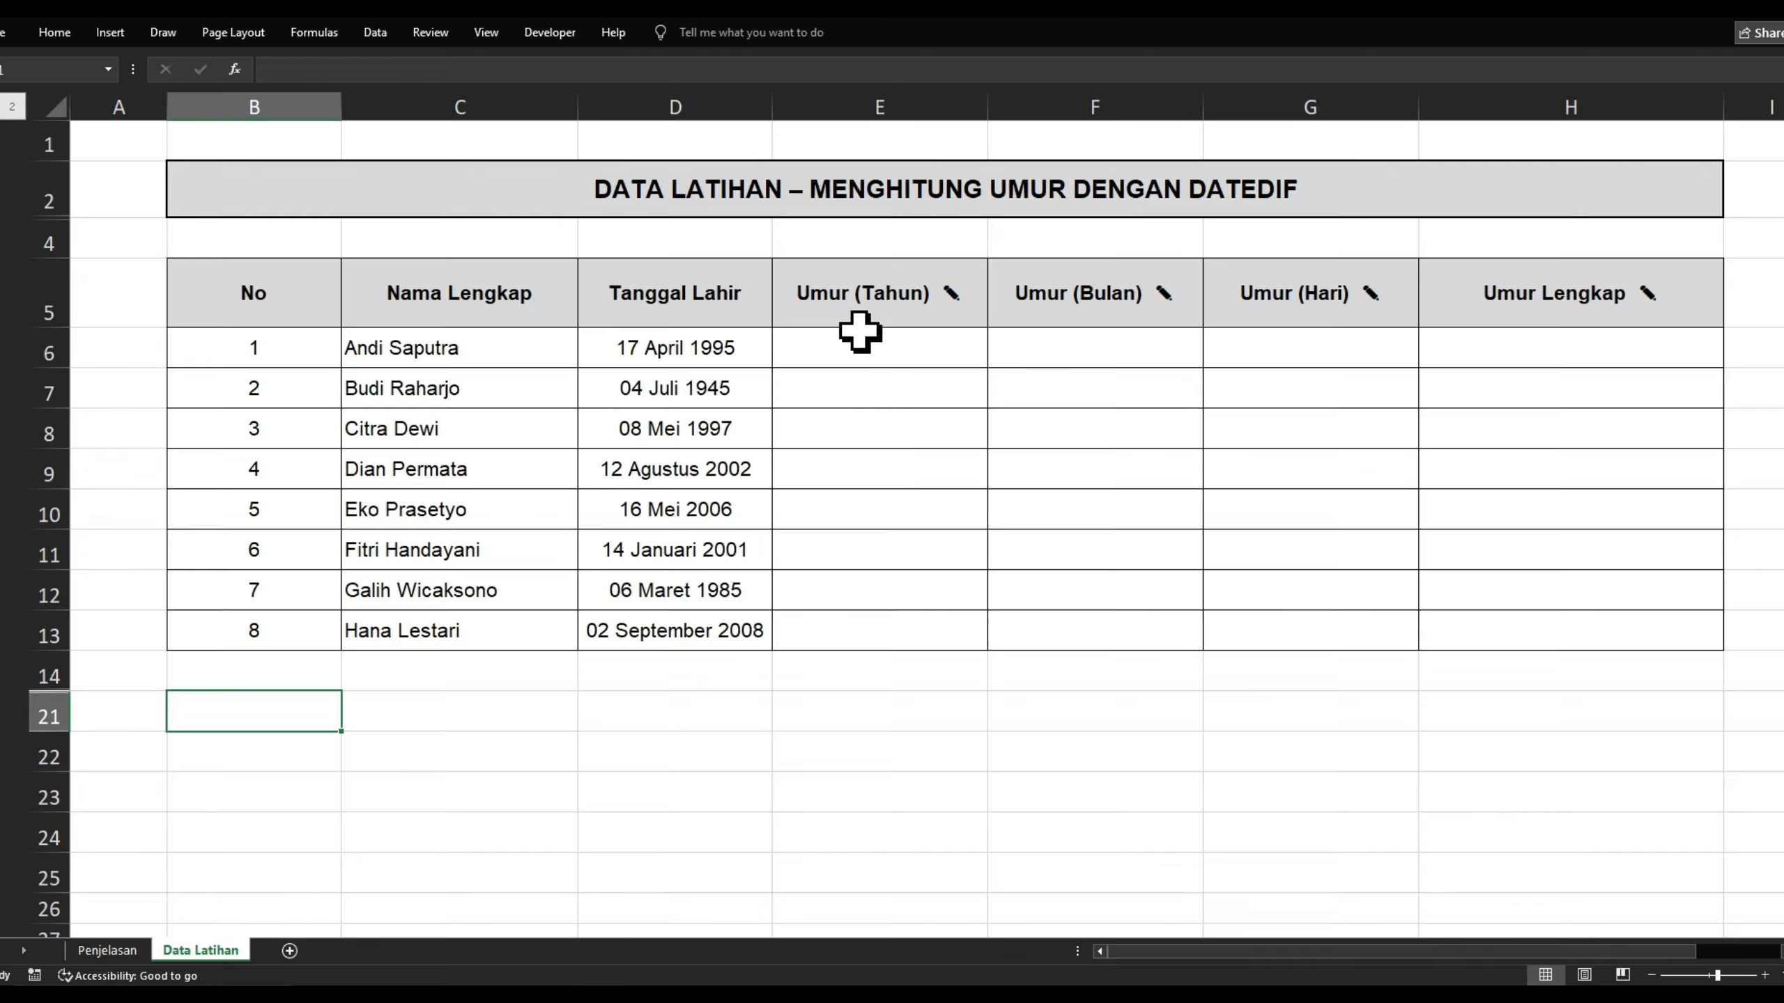
pyautogui.click(891, 291)
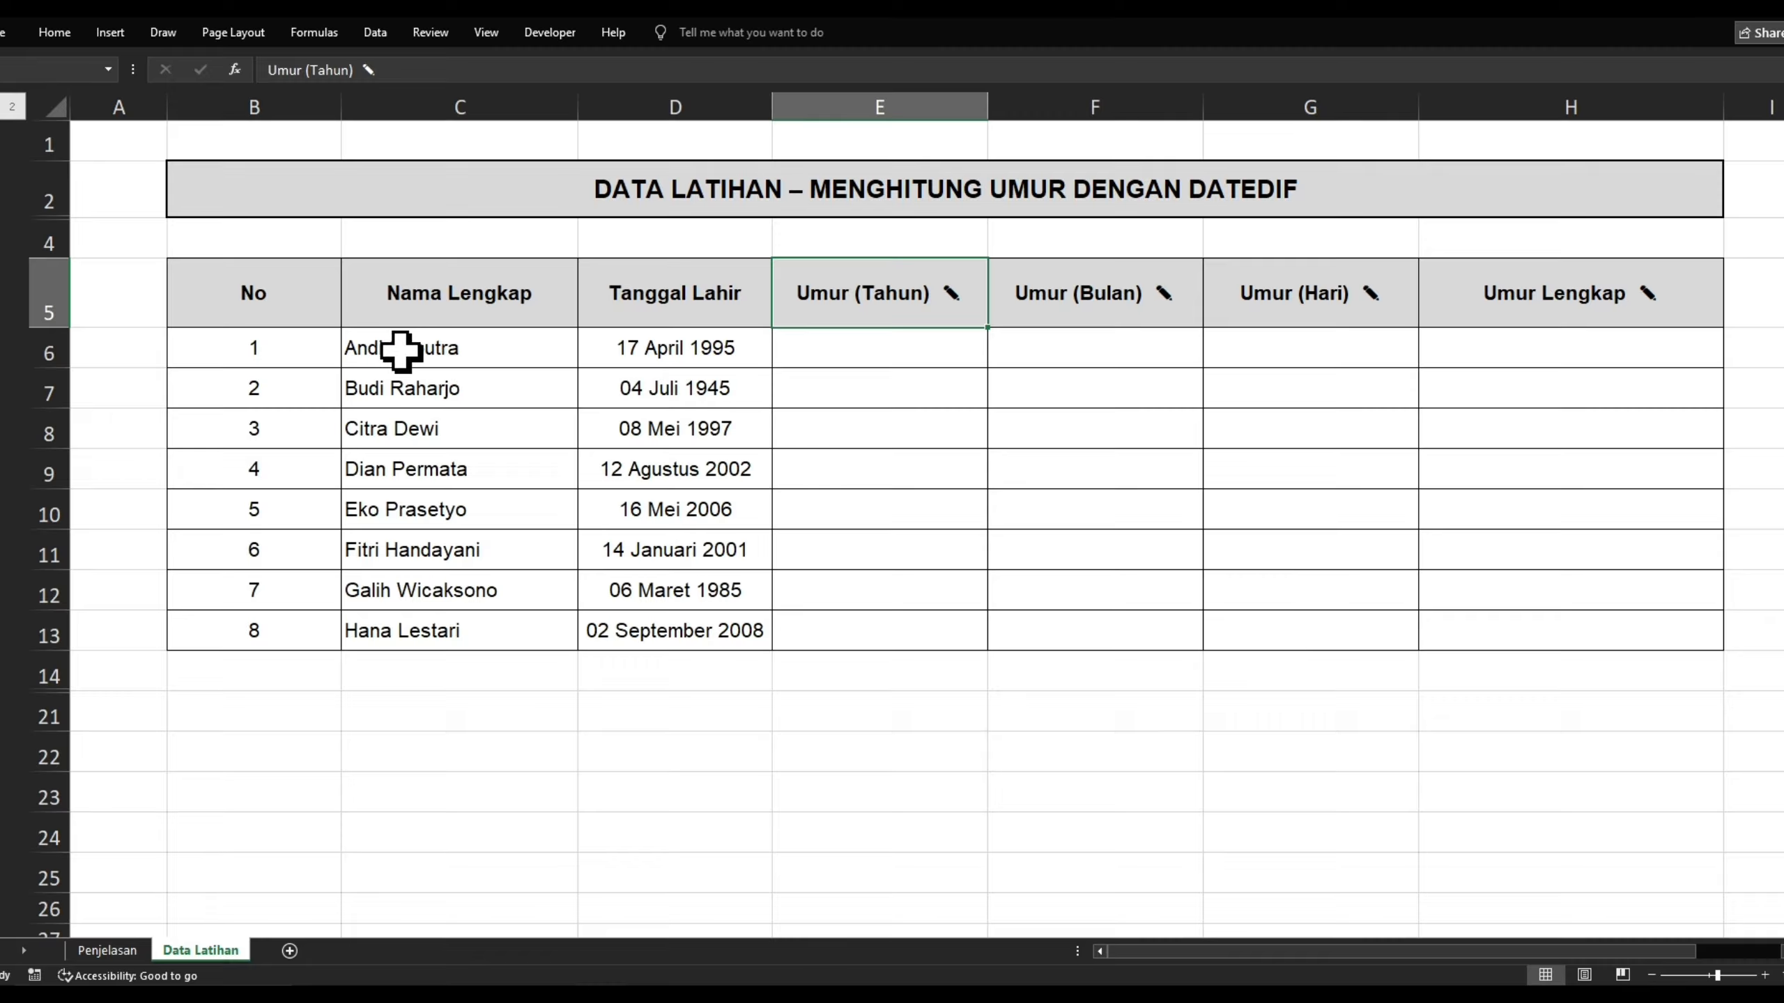
pyautogui.click(646, 358)
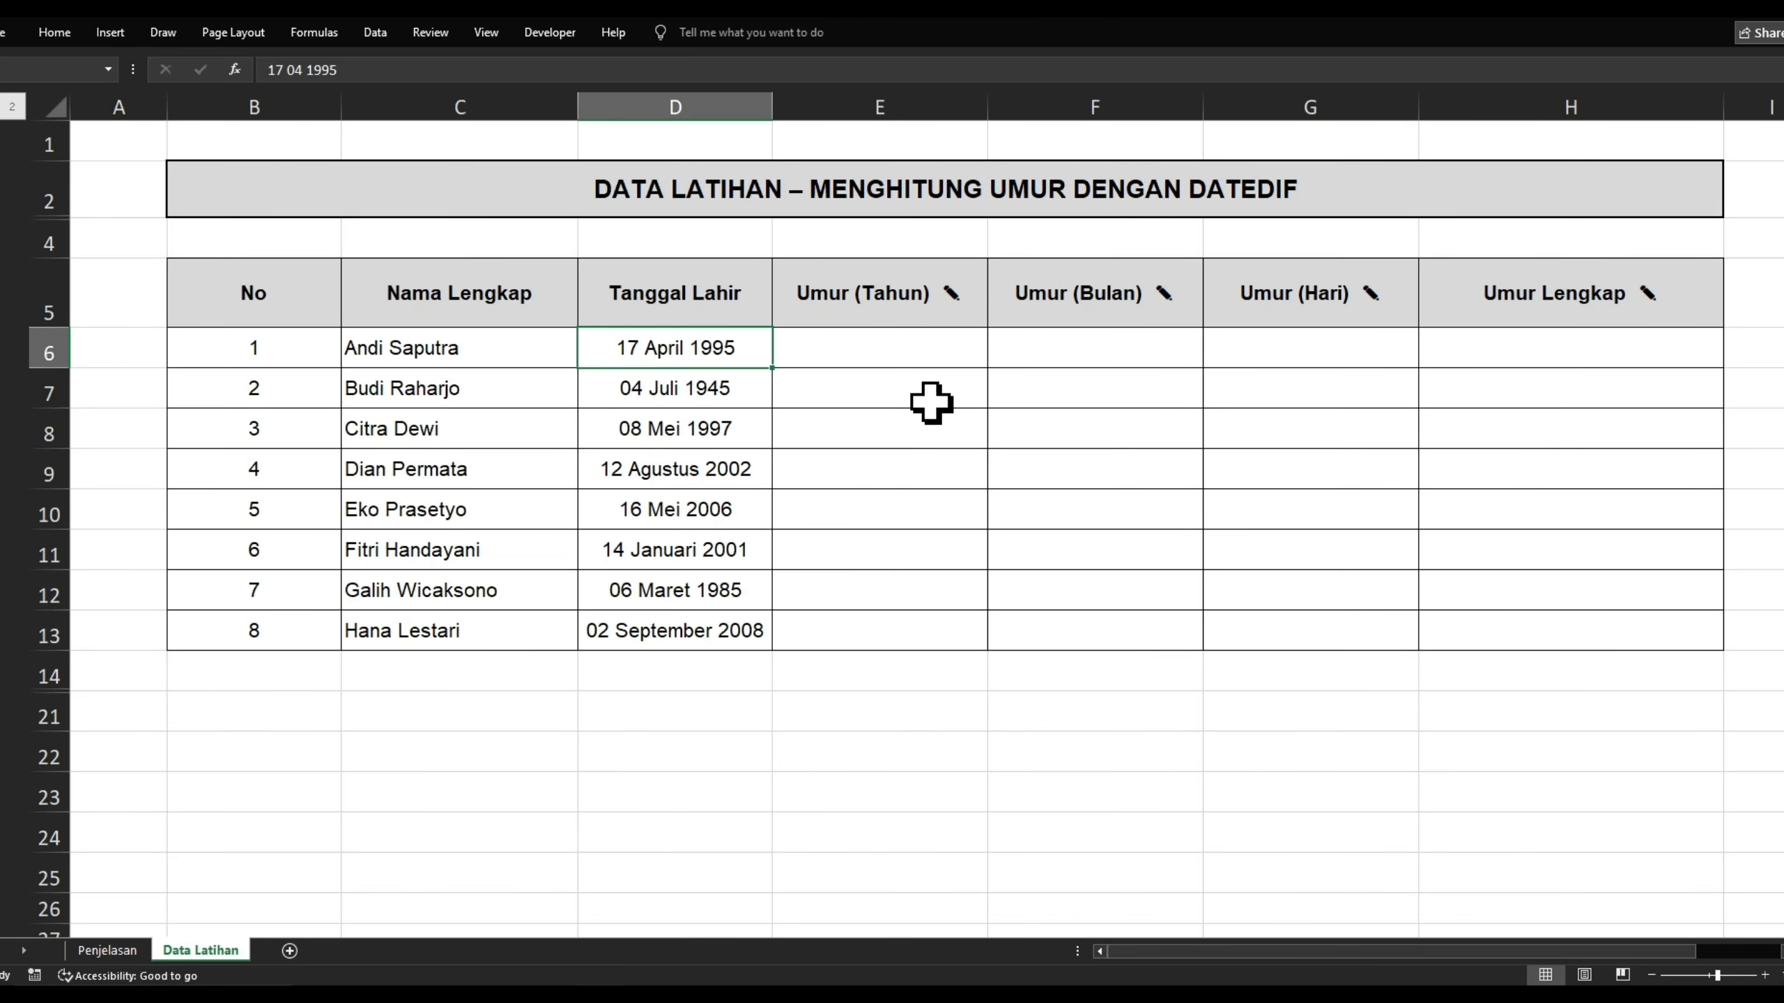
pyautogui.click(878, 301)
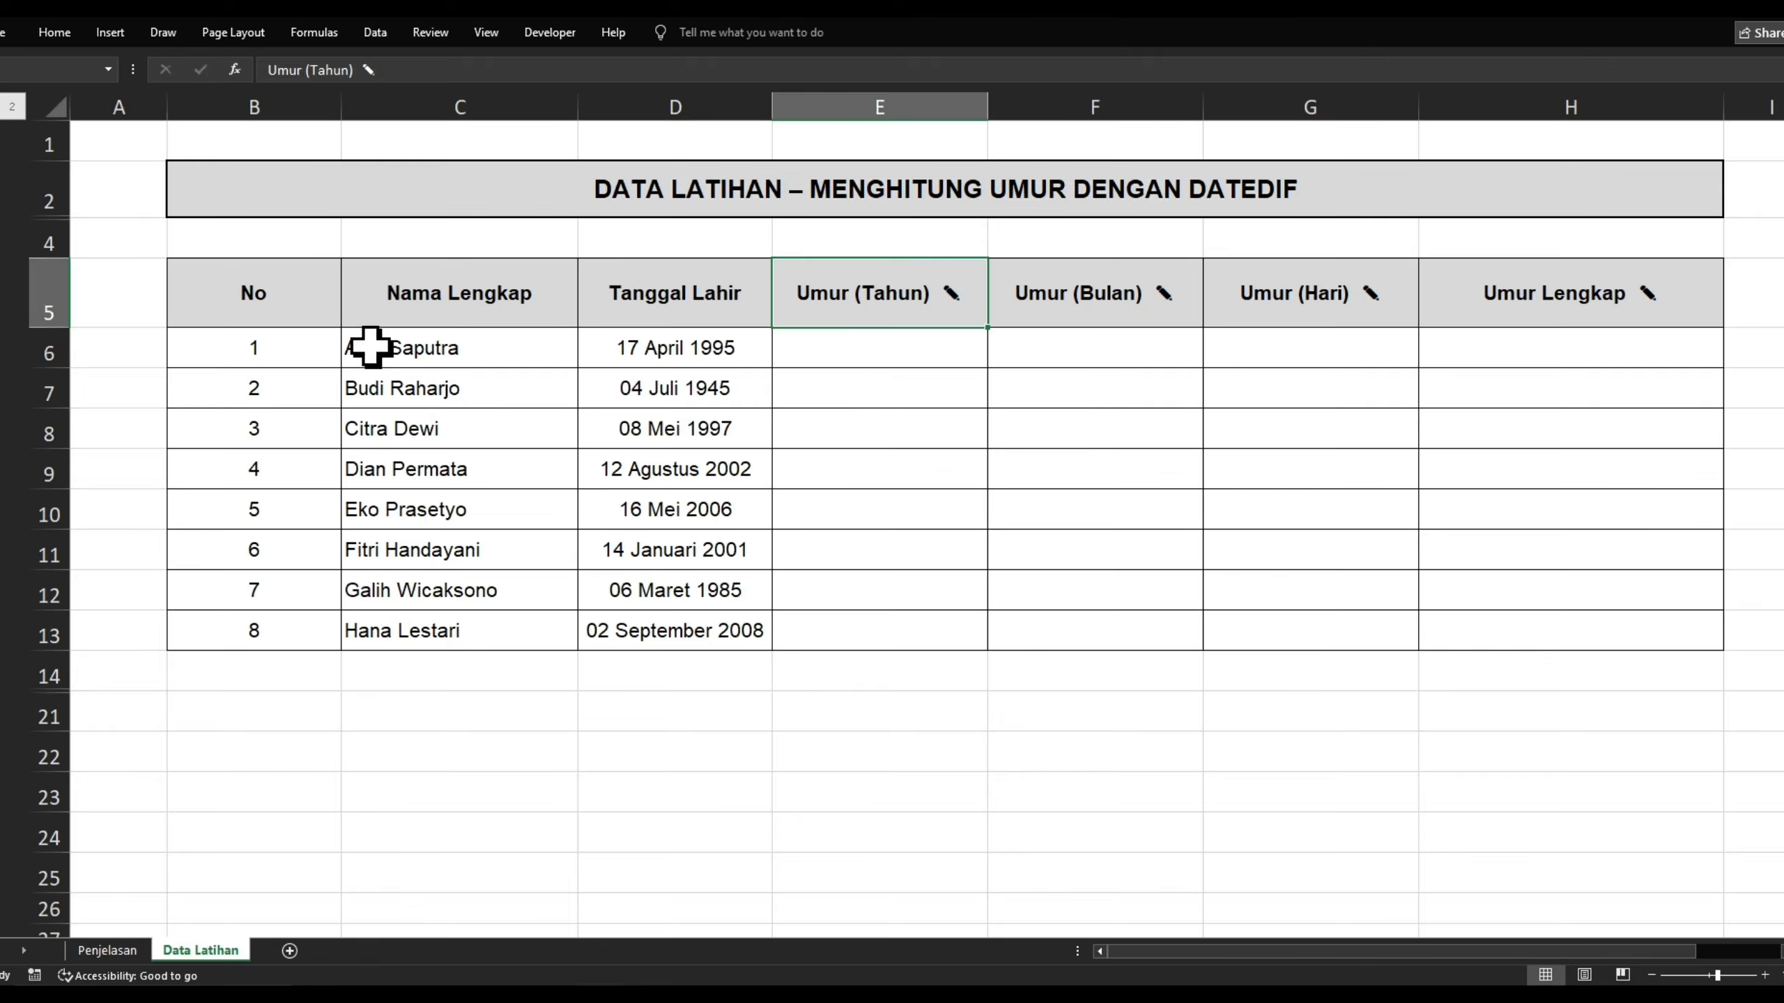
pyautogui.click(1114, 303)
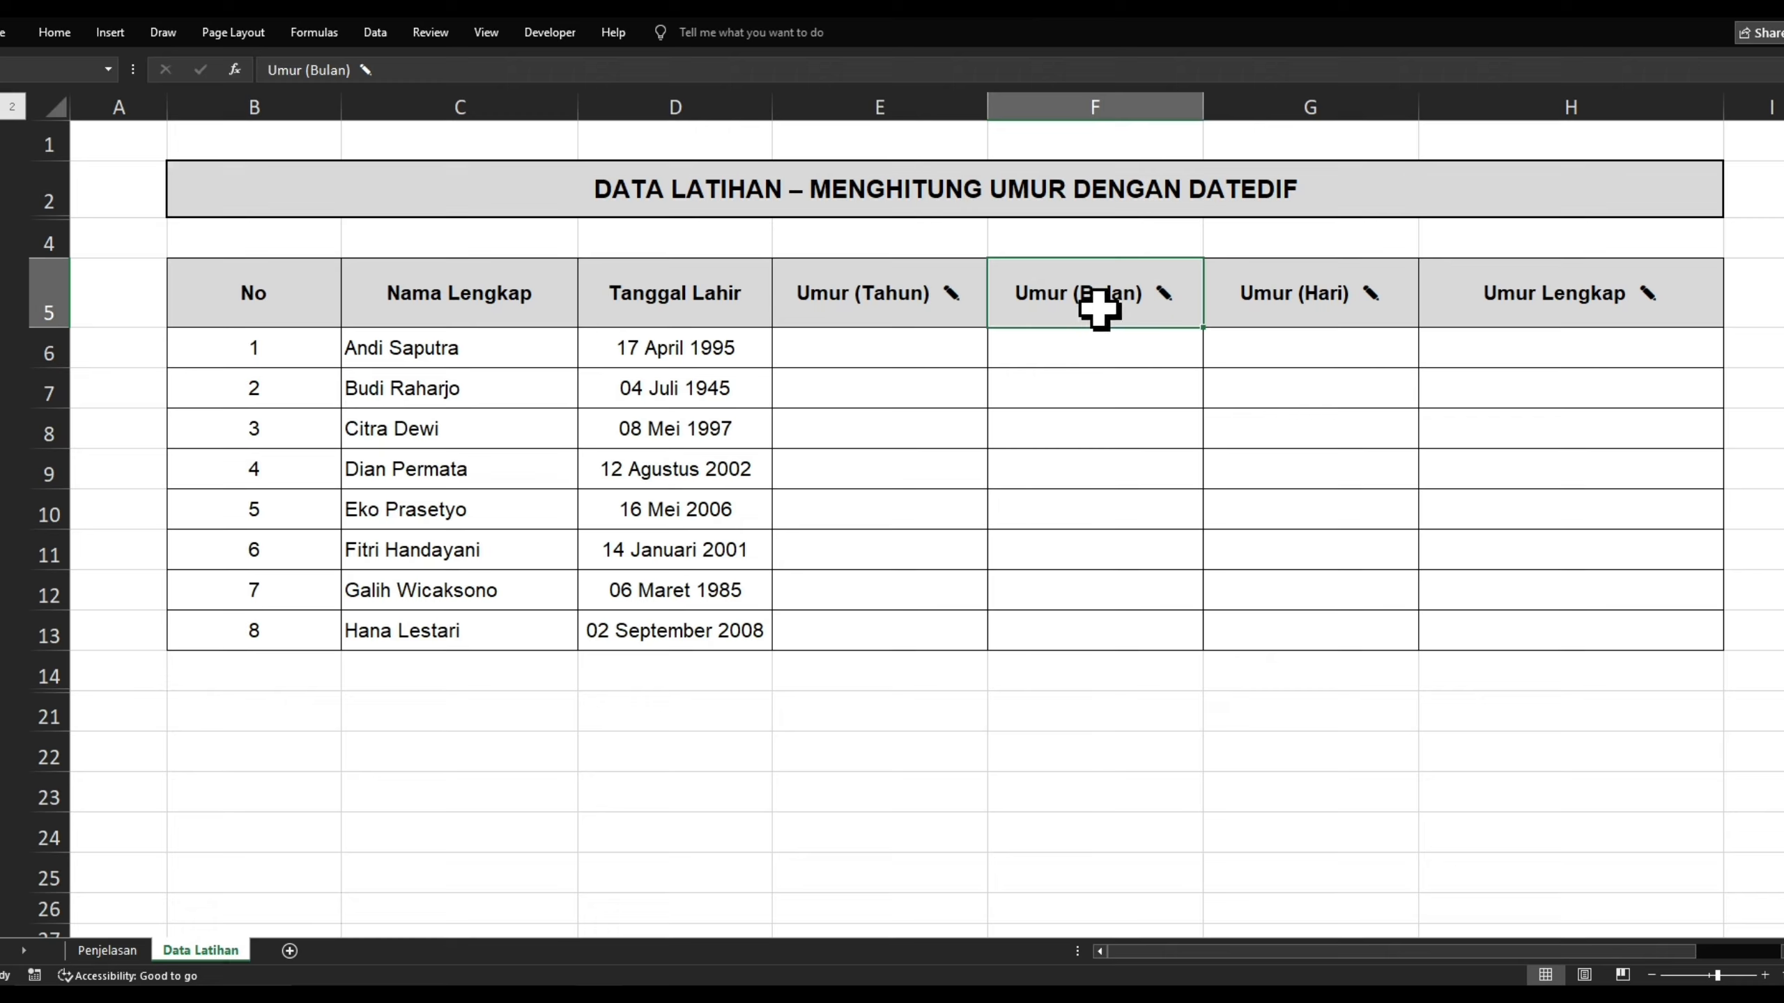
pyautogui.click(1337, 325)
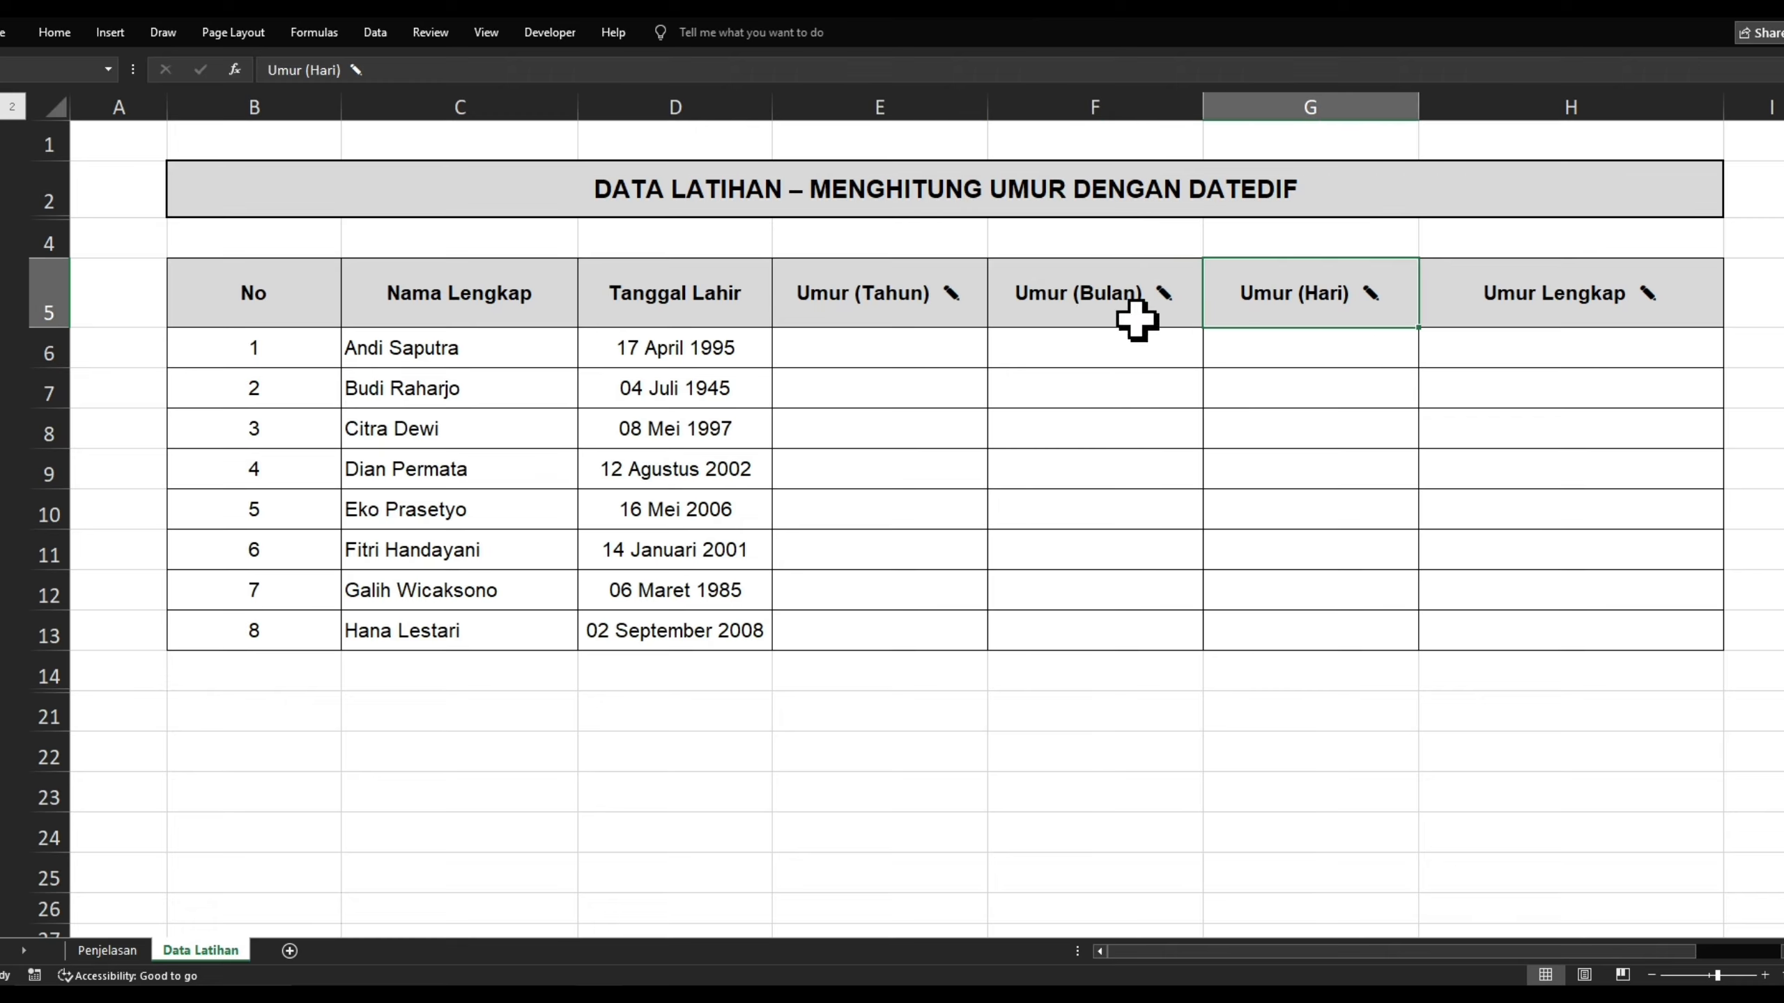
pyautogui.click(1658, 299)
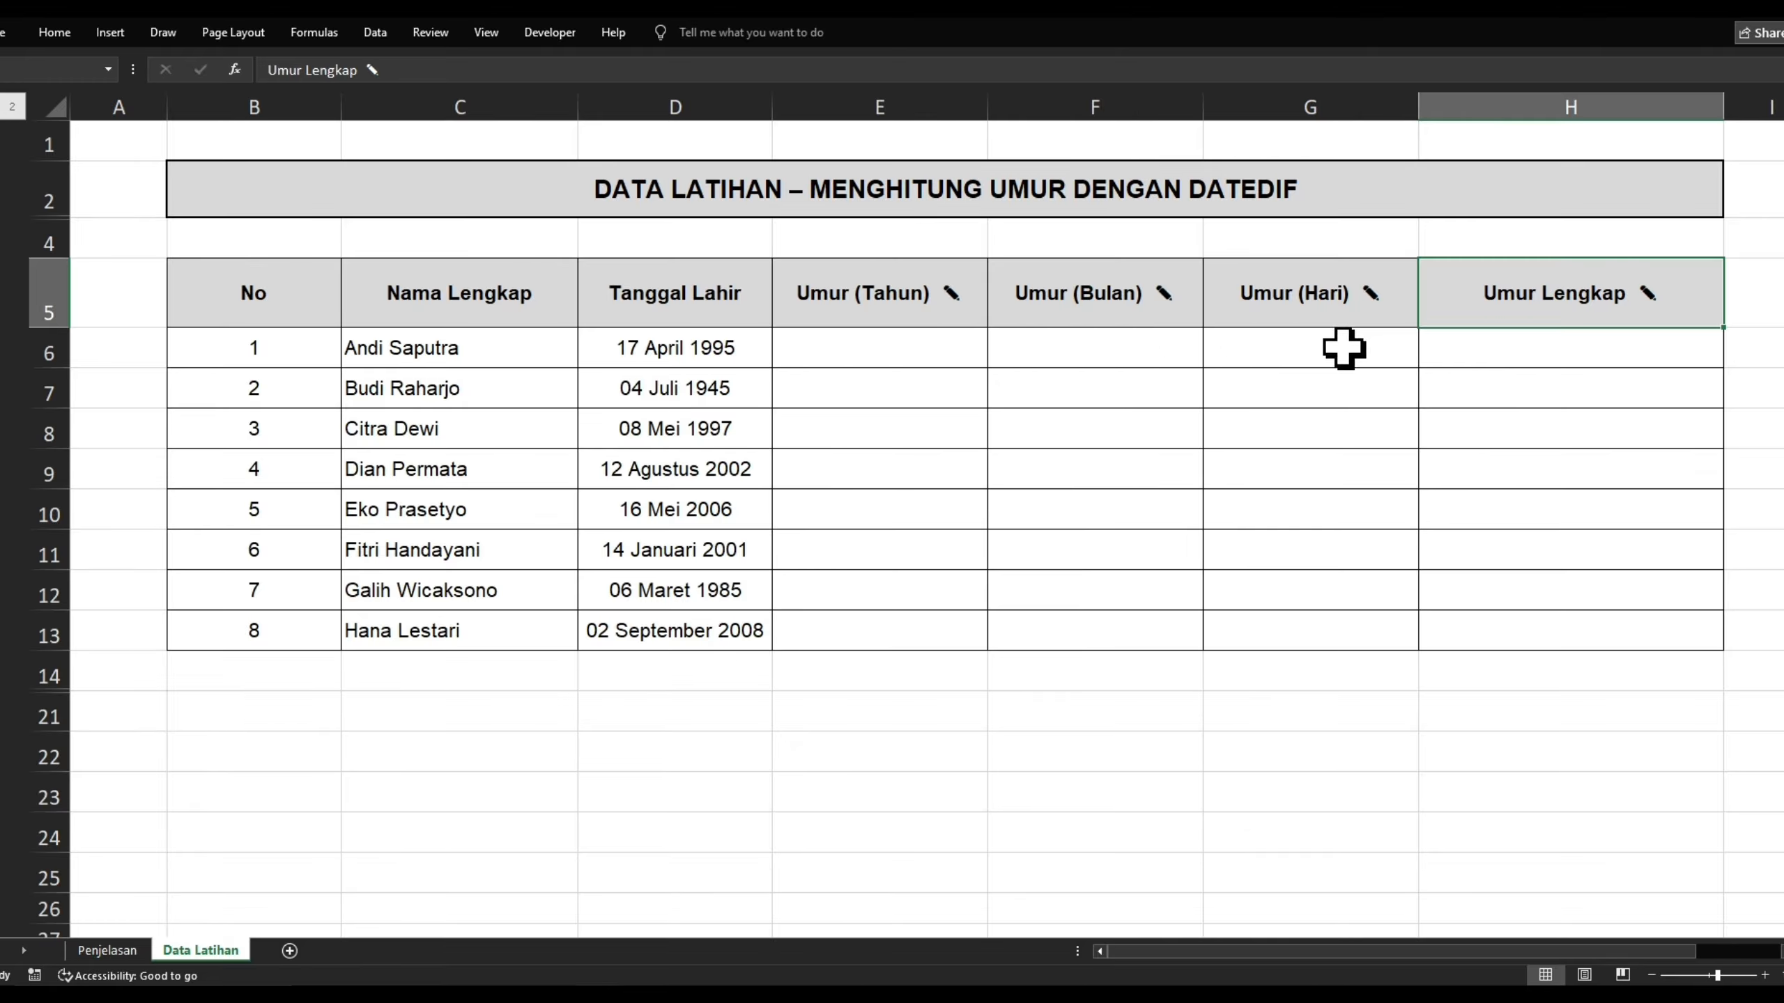
pyautogui.click(1570, 350)
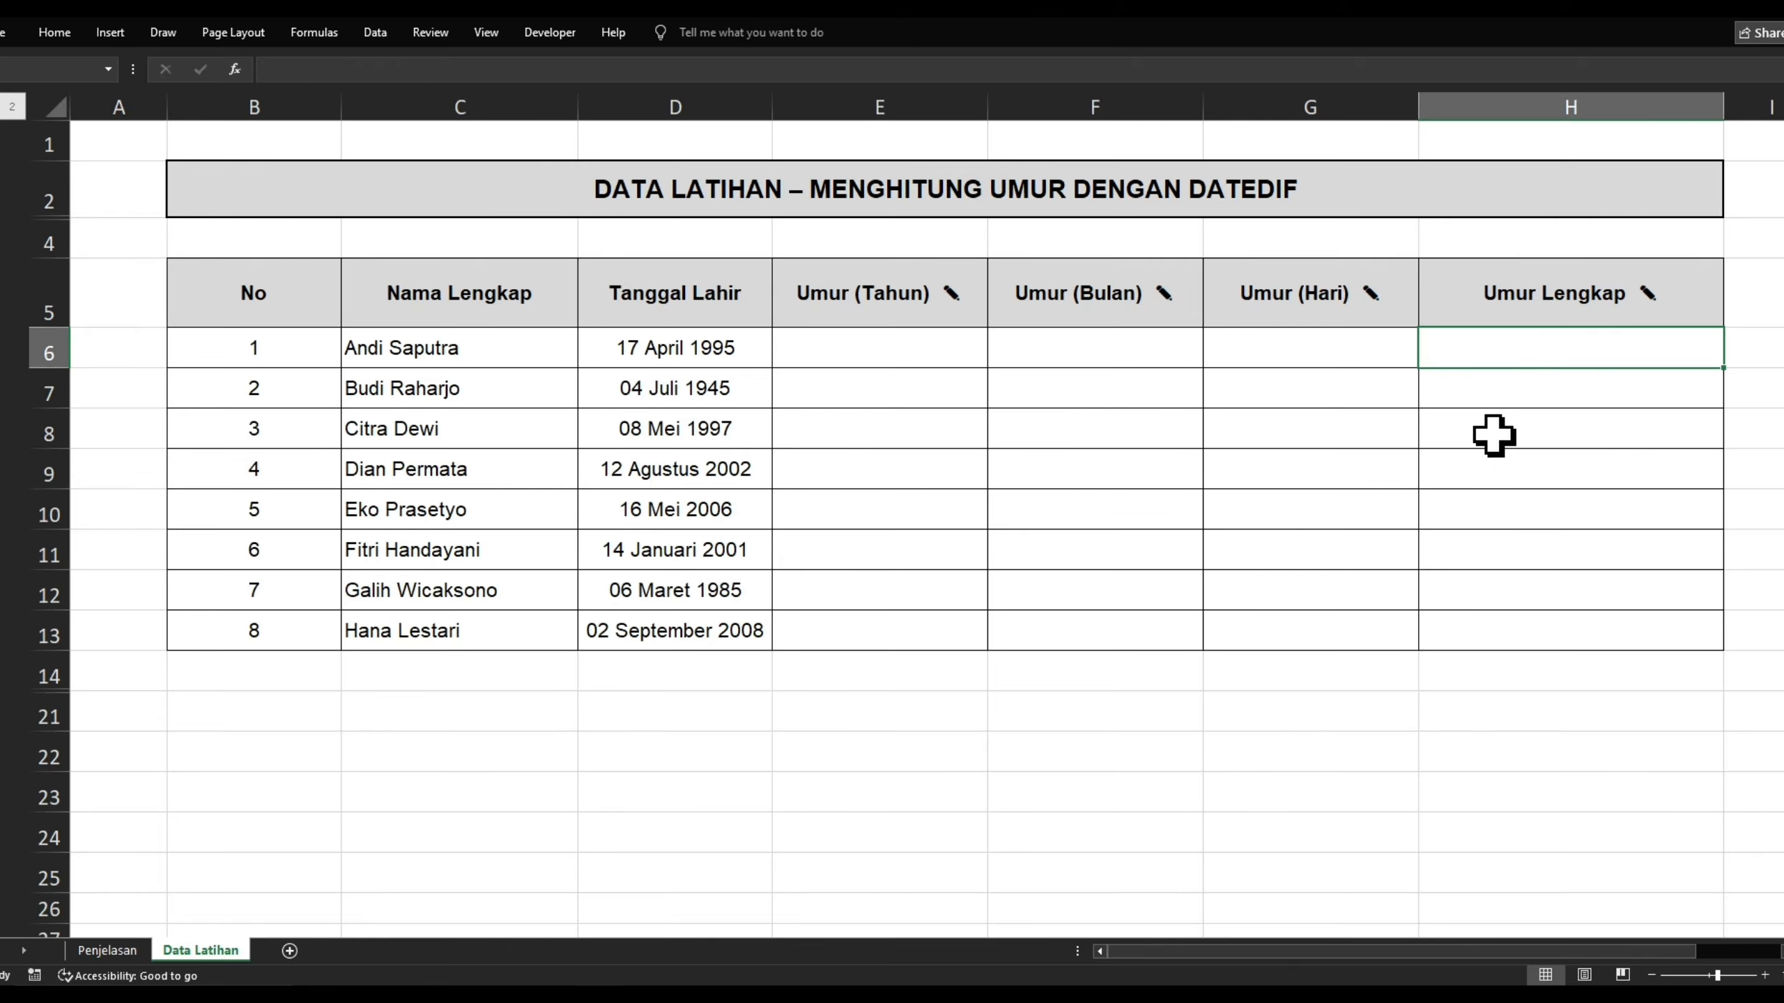
pyautogui.click(864, 355)
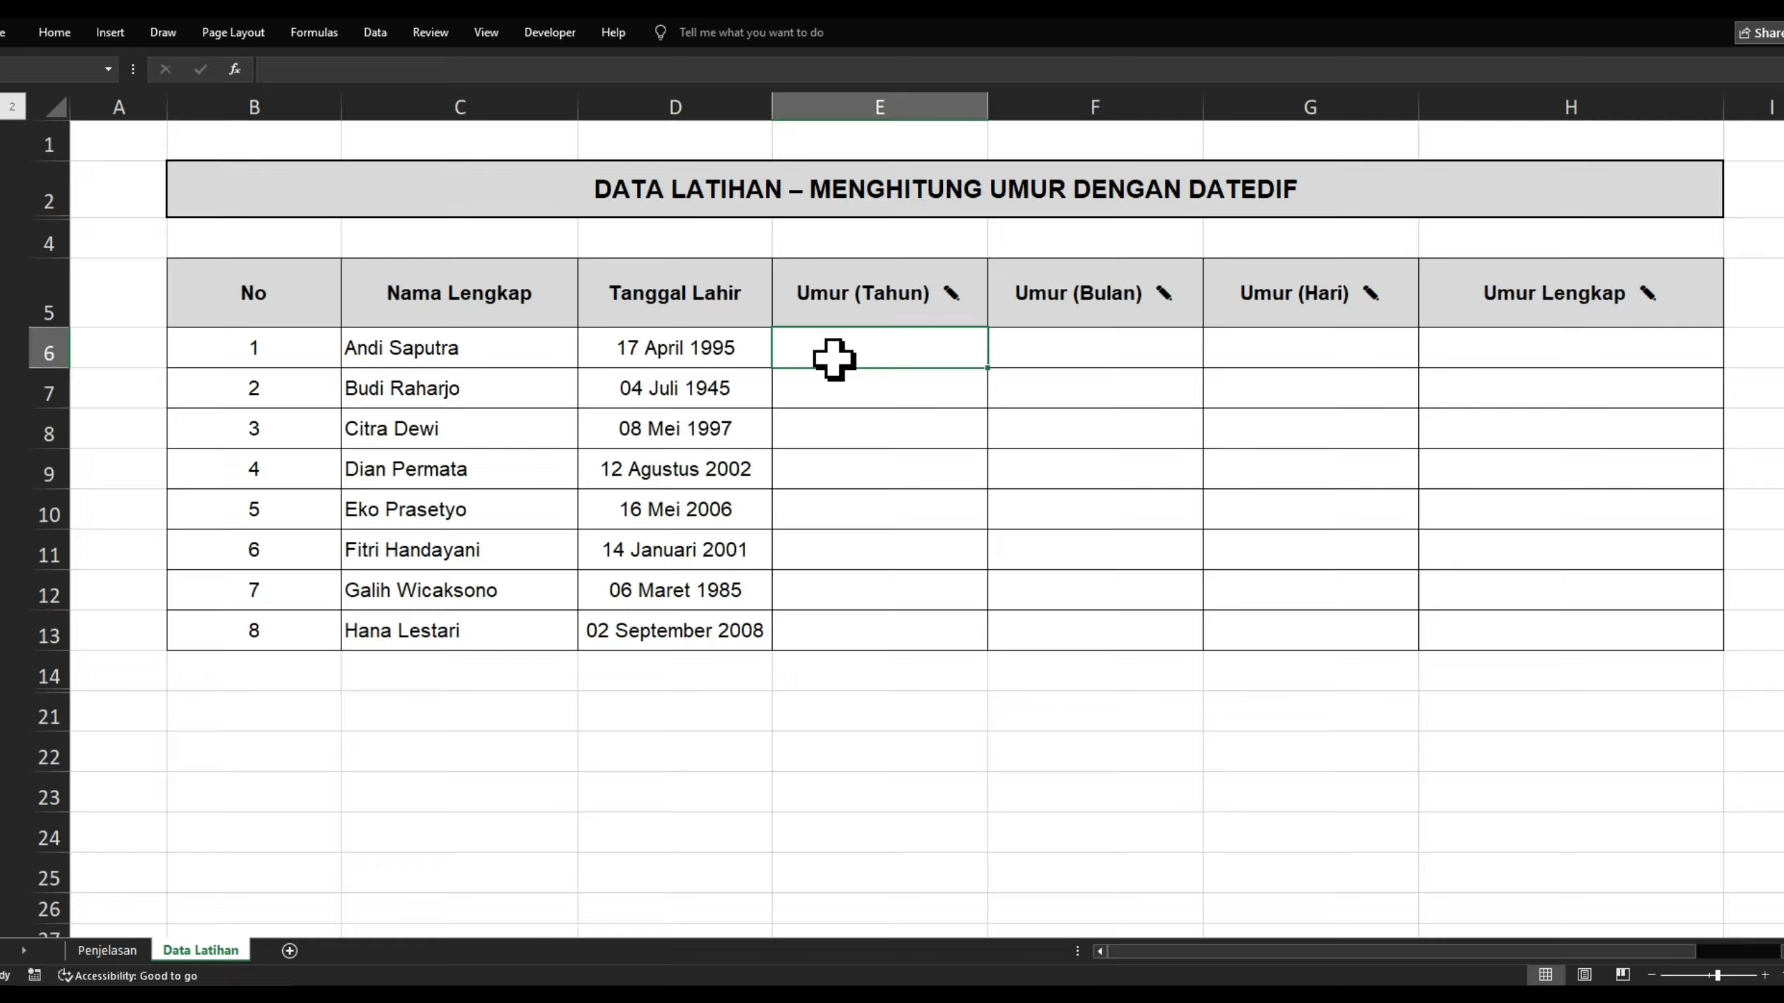
# Start a DATEDIF formula in the first Umur (Tahun) cell, E6, using the birth date in D6 as its start date.
pyautogui.press('Right')
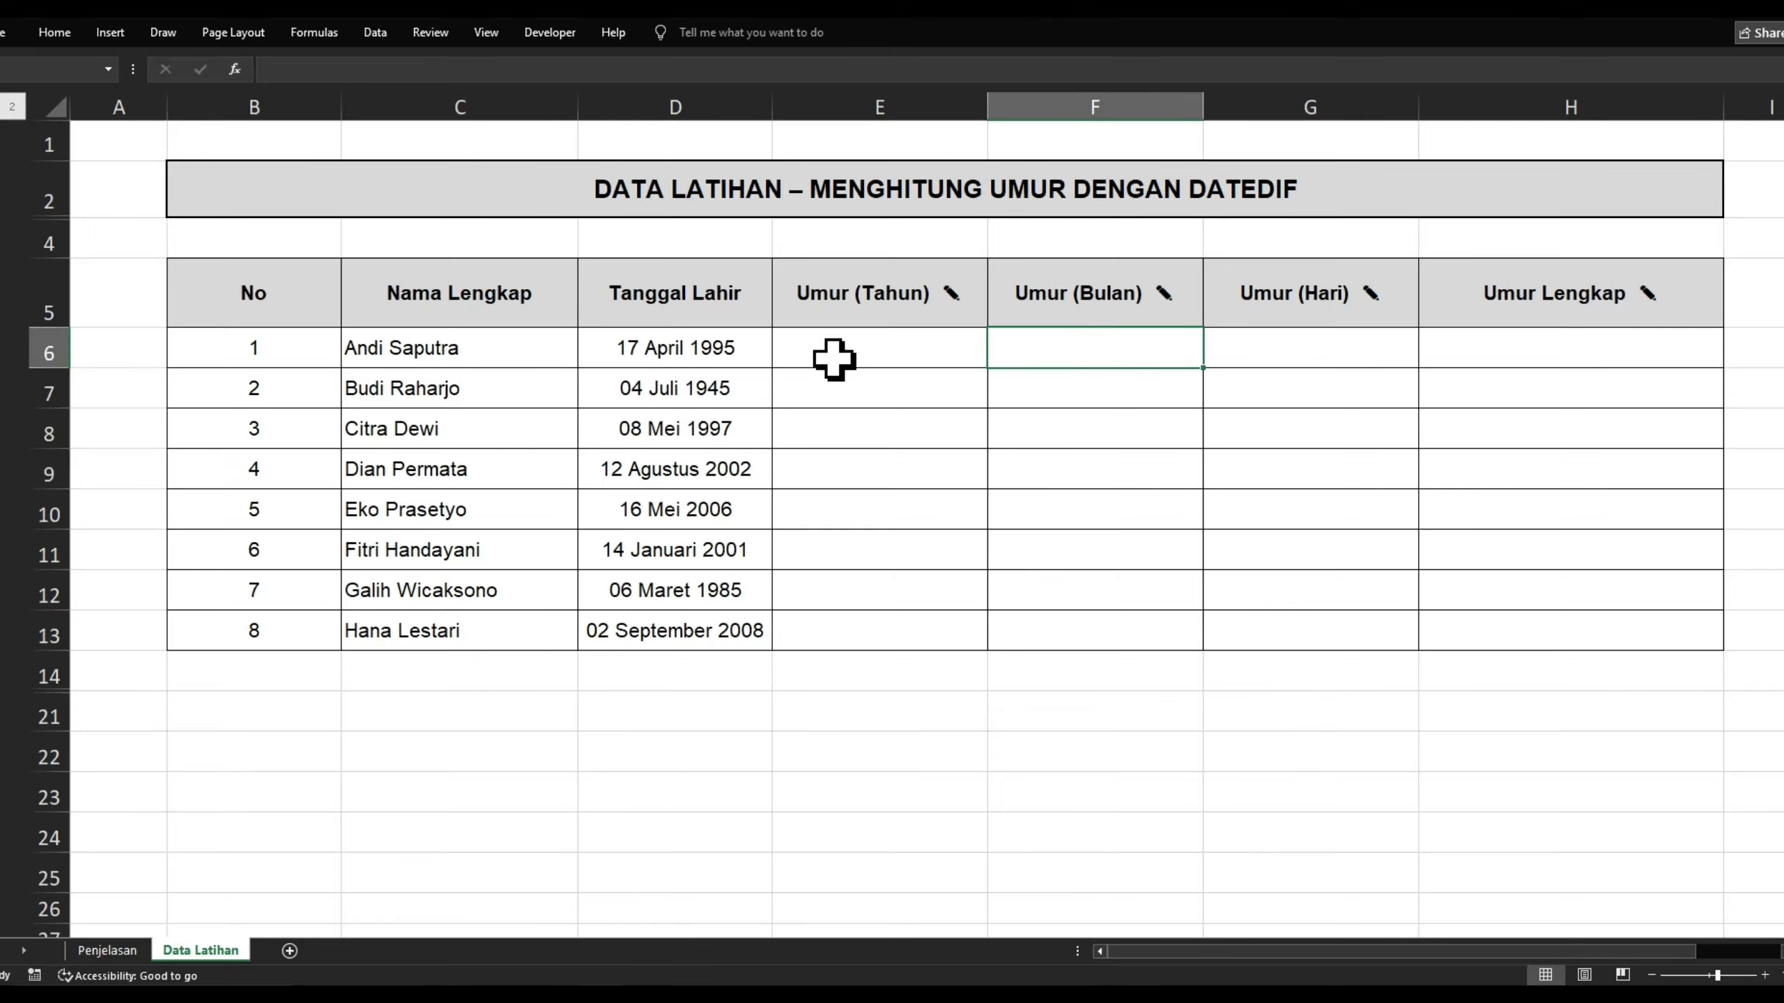
pyautogui.click(834, 350)
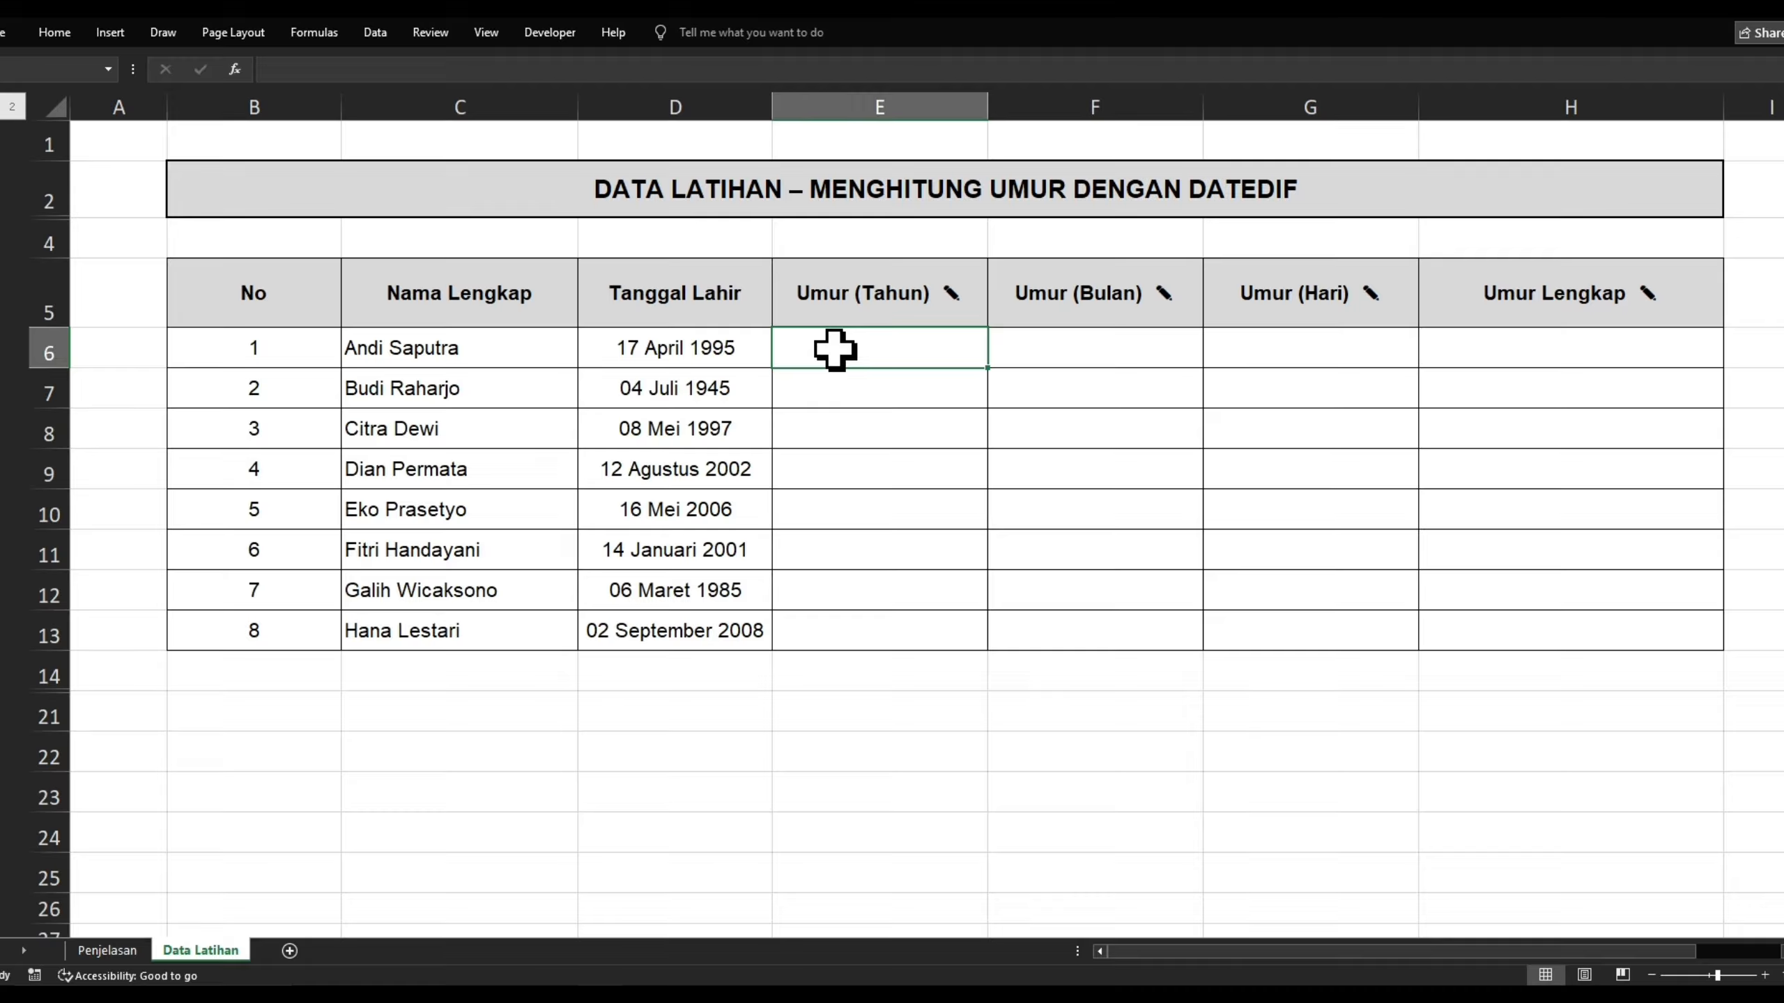
pyautogui.write('=DATE')
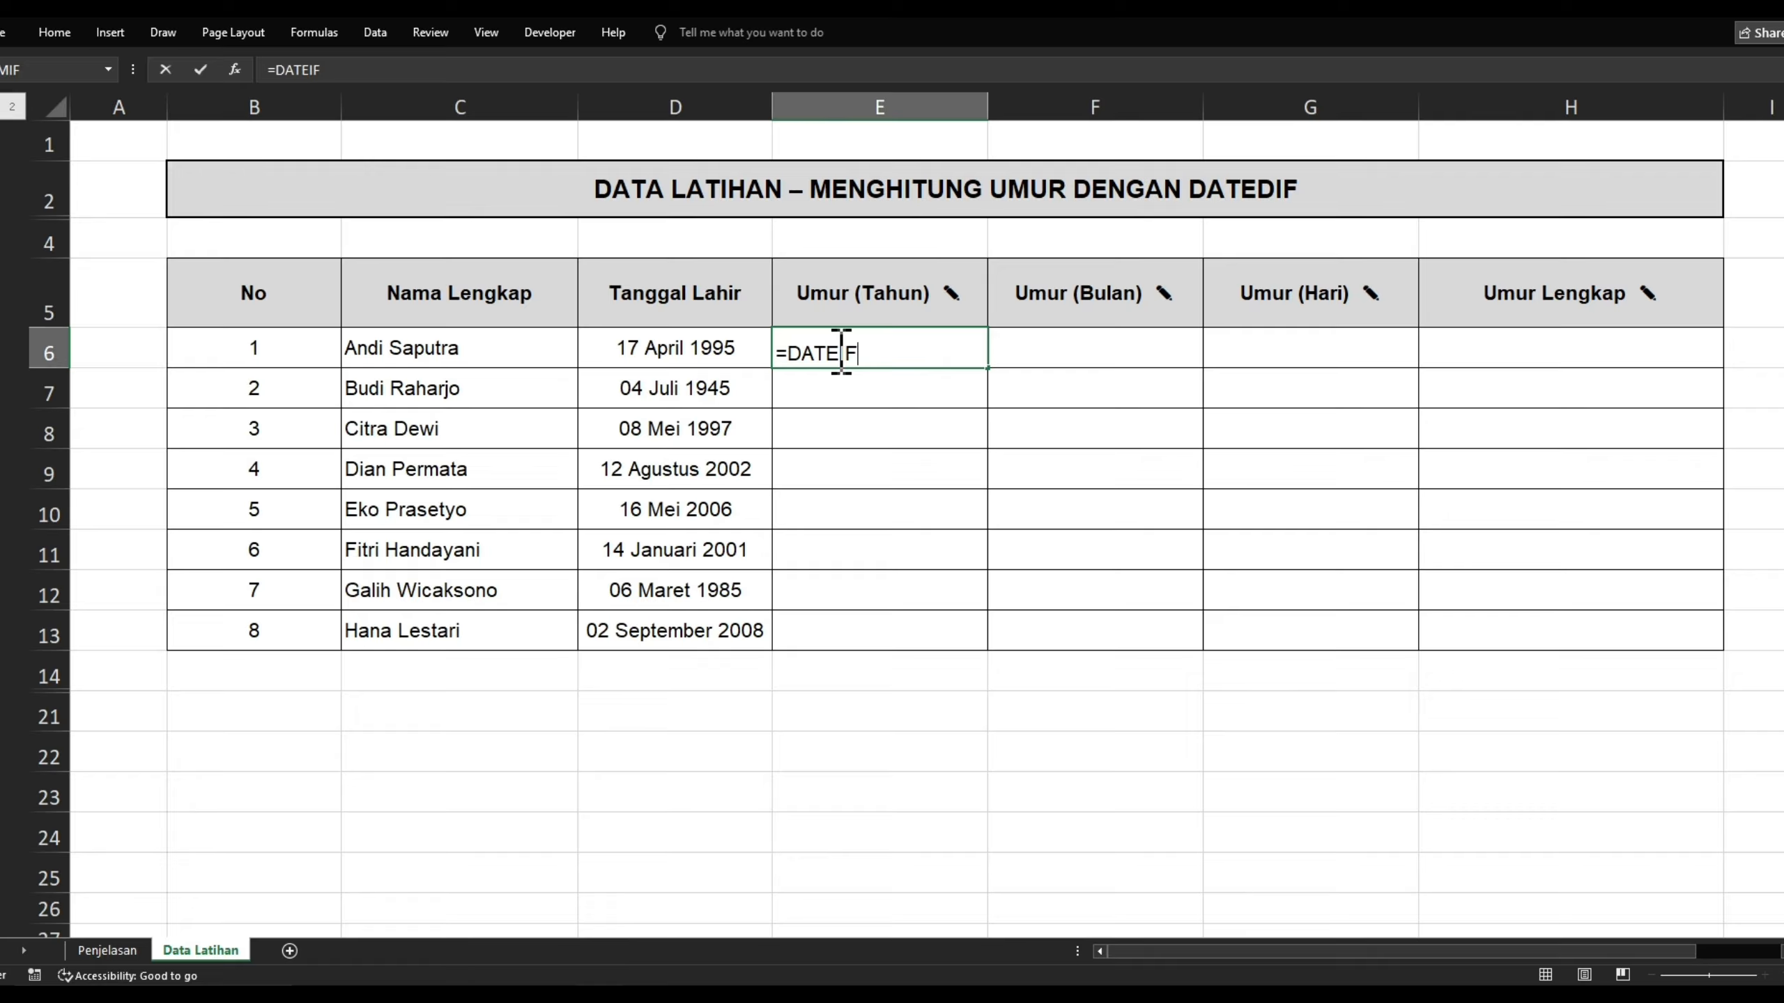
pyautogui.write('IF')
pyautogui.press('BackSpace')
pyautogui.press('BackSpace')
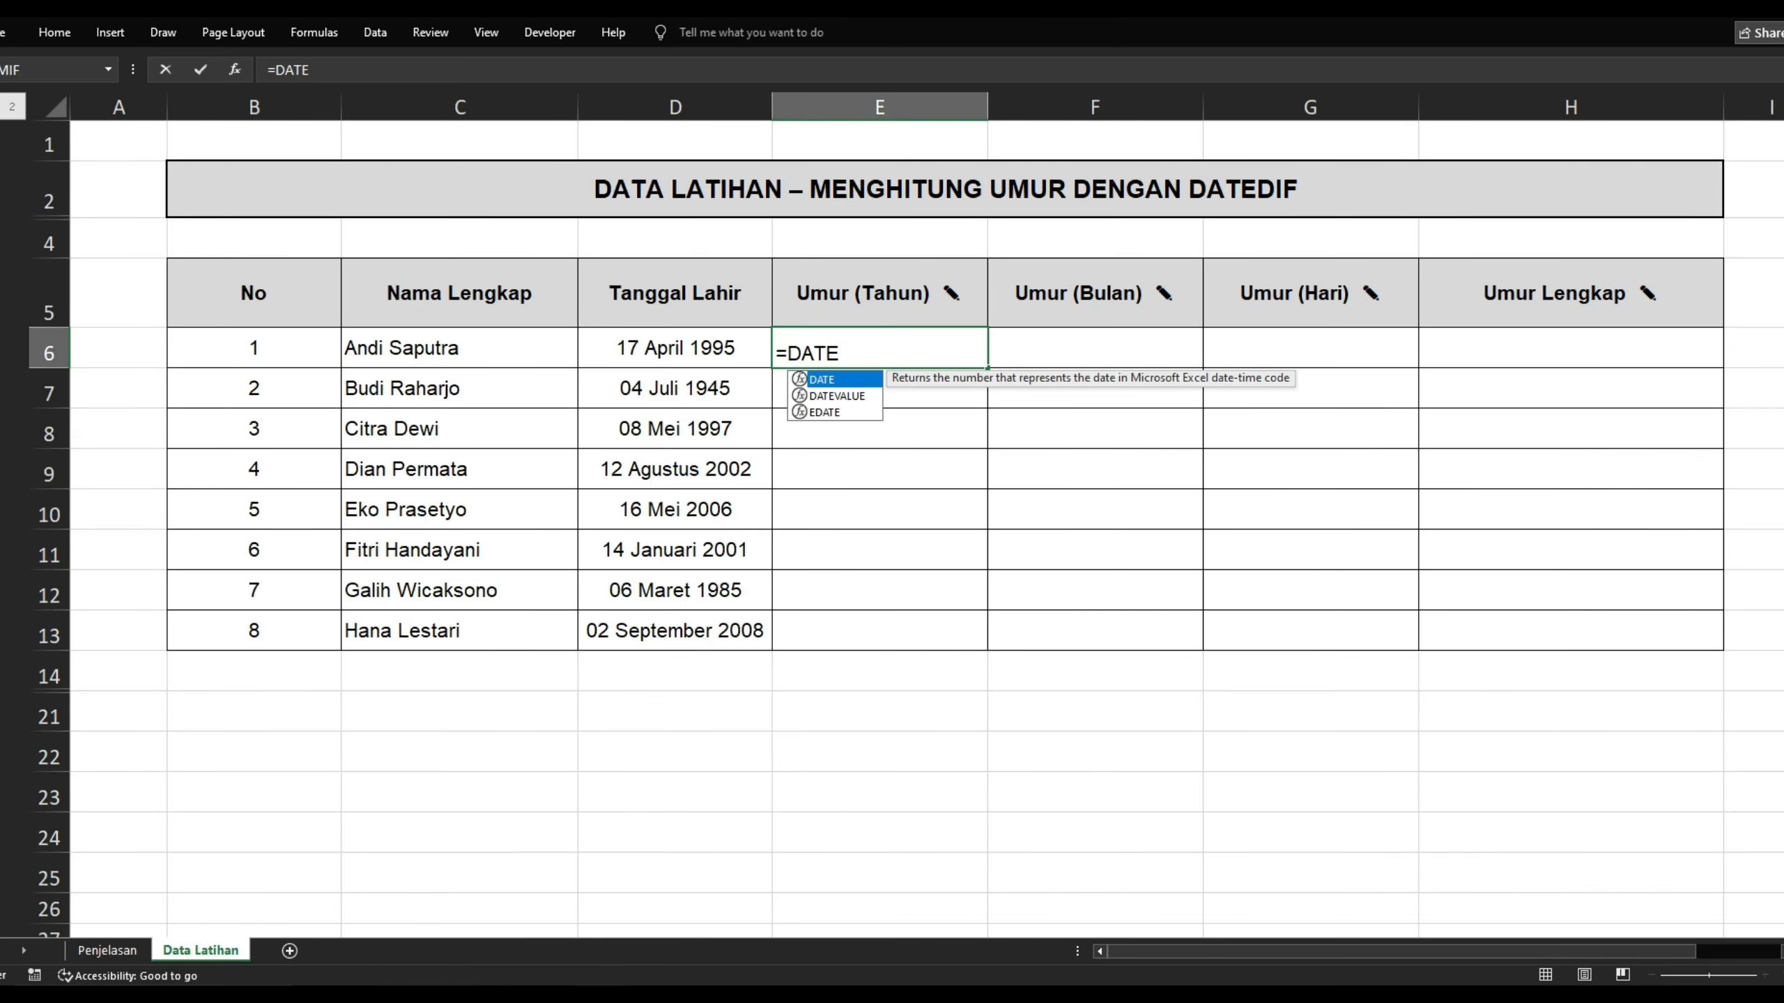
pyautogui.write('DIF(')
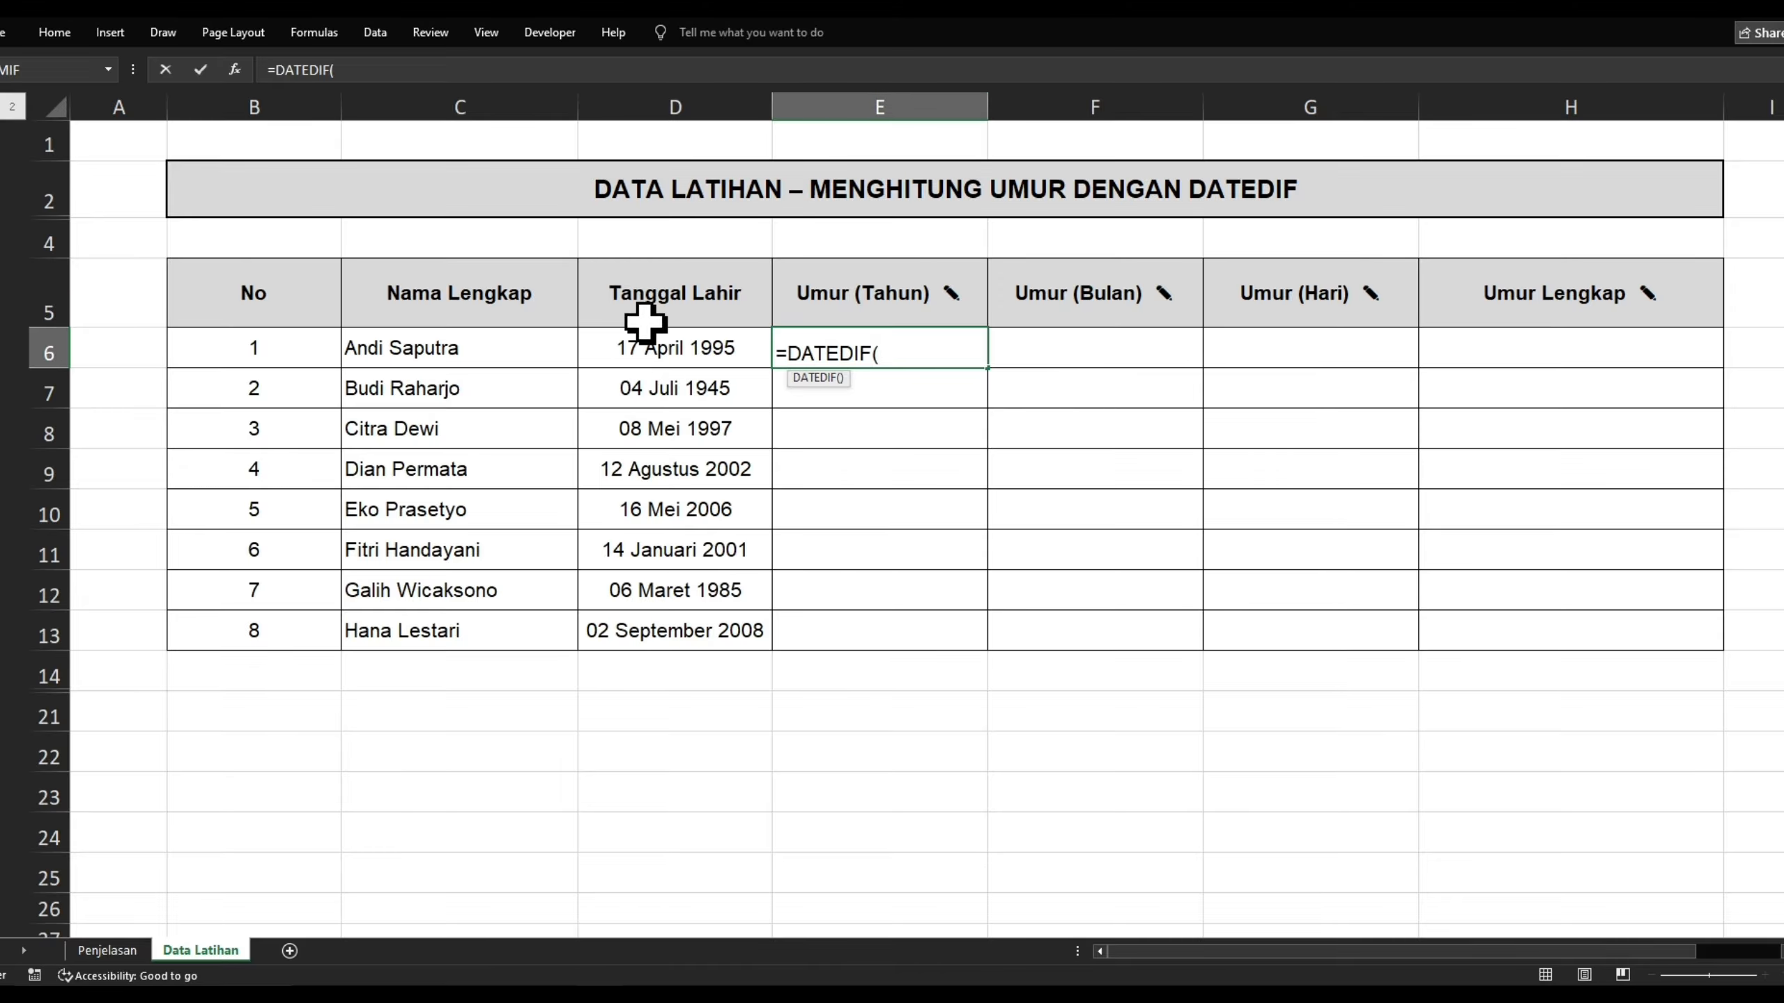
pyautogui.click(660, 345)
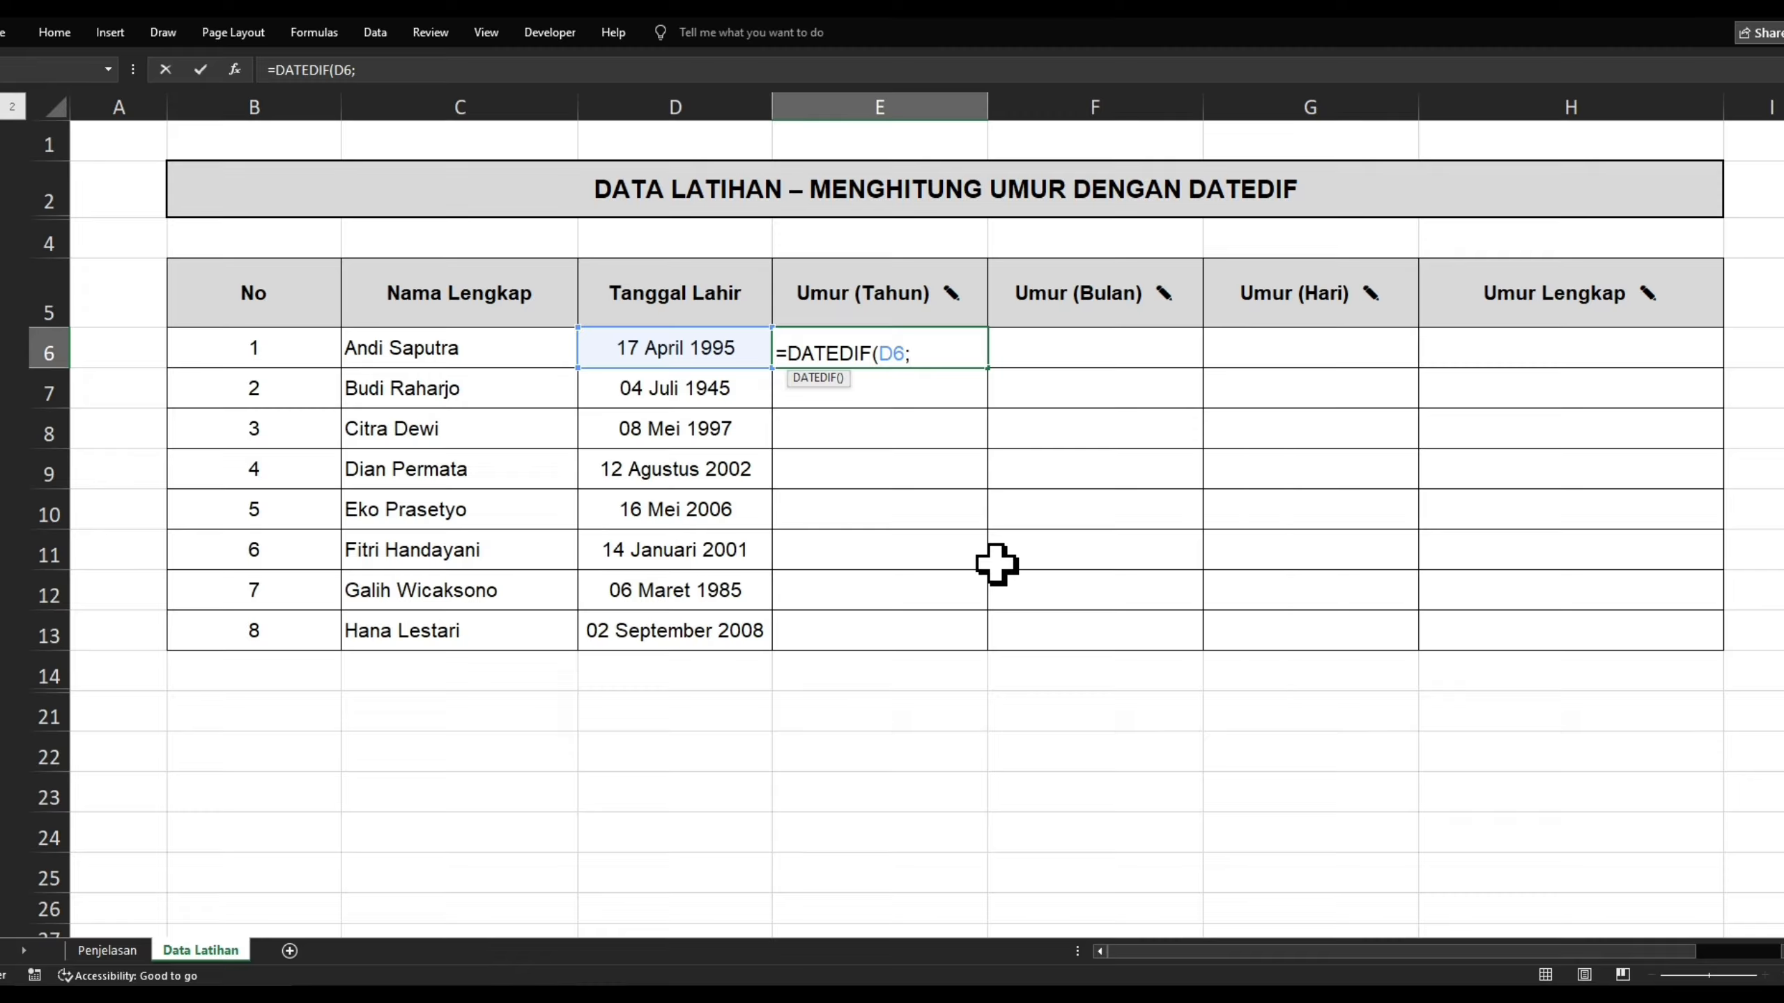
# Try Today and Now as the end date argument of the DATEDIF formula in E6.
pyautogui.write('T')
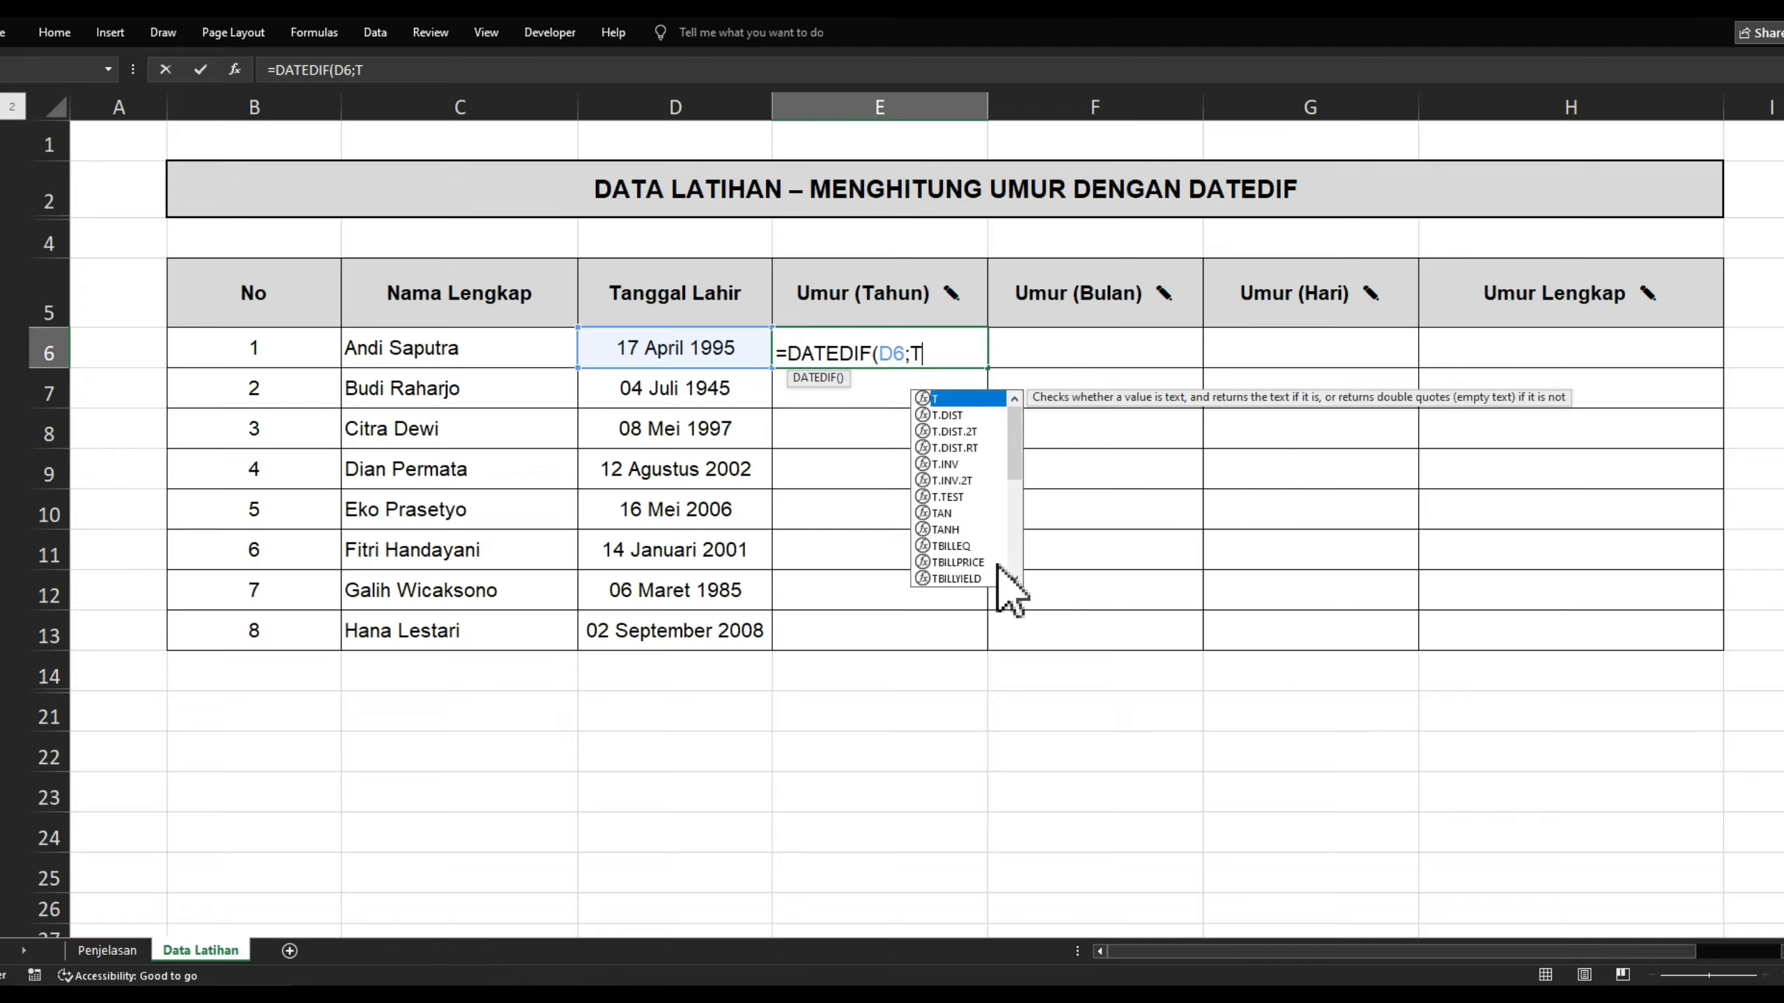
pyautogui.write('oday')
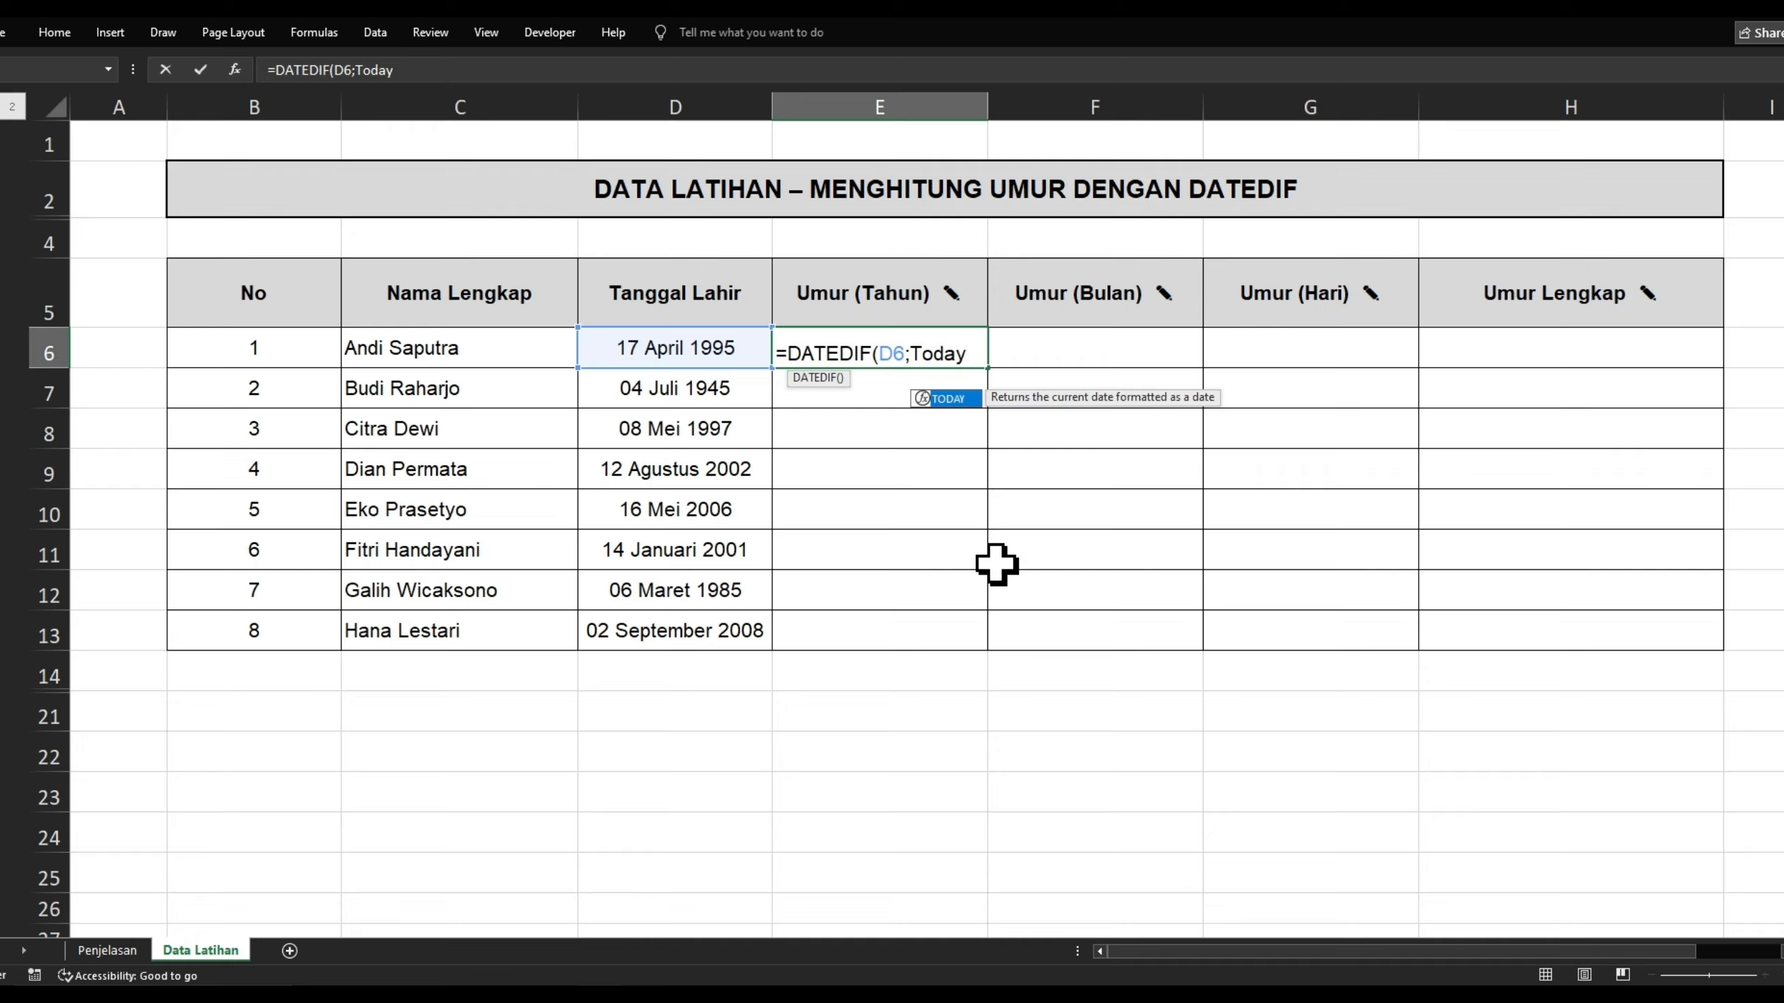
pyautogui.press('BackSpace')
pyautogui.press('BackSpace')
pyautogui.press('BackSpace')
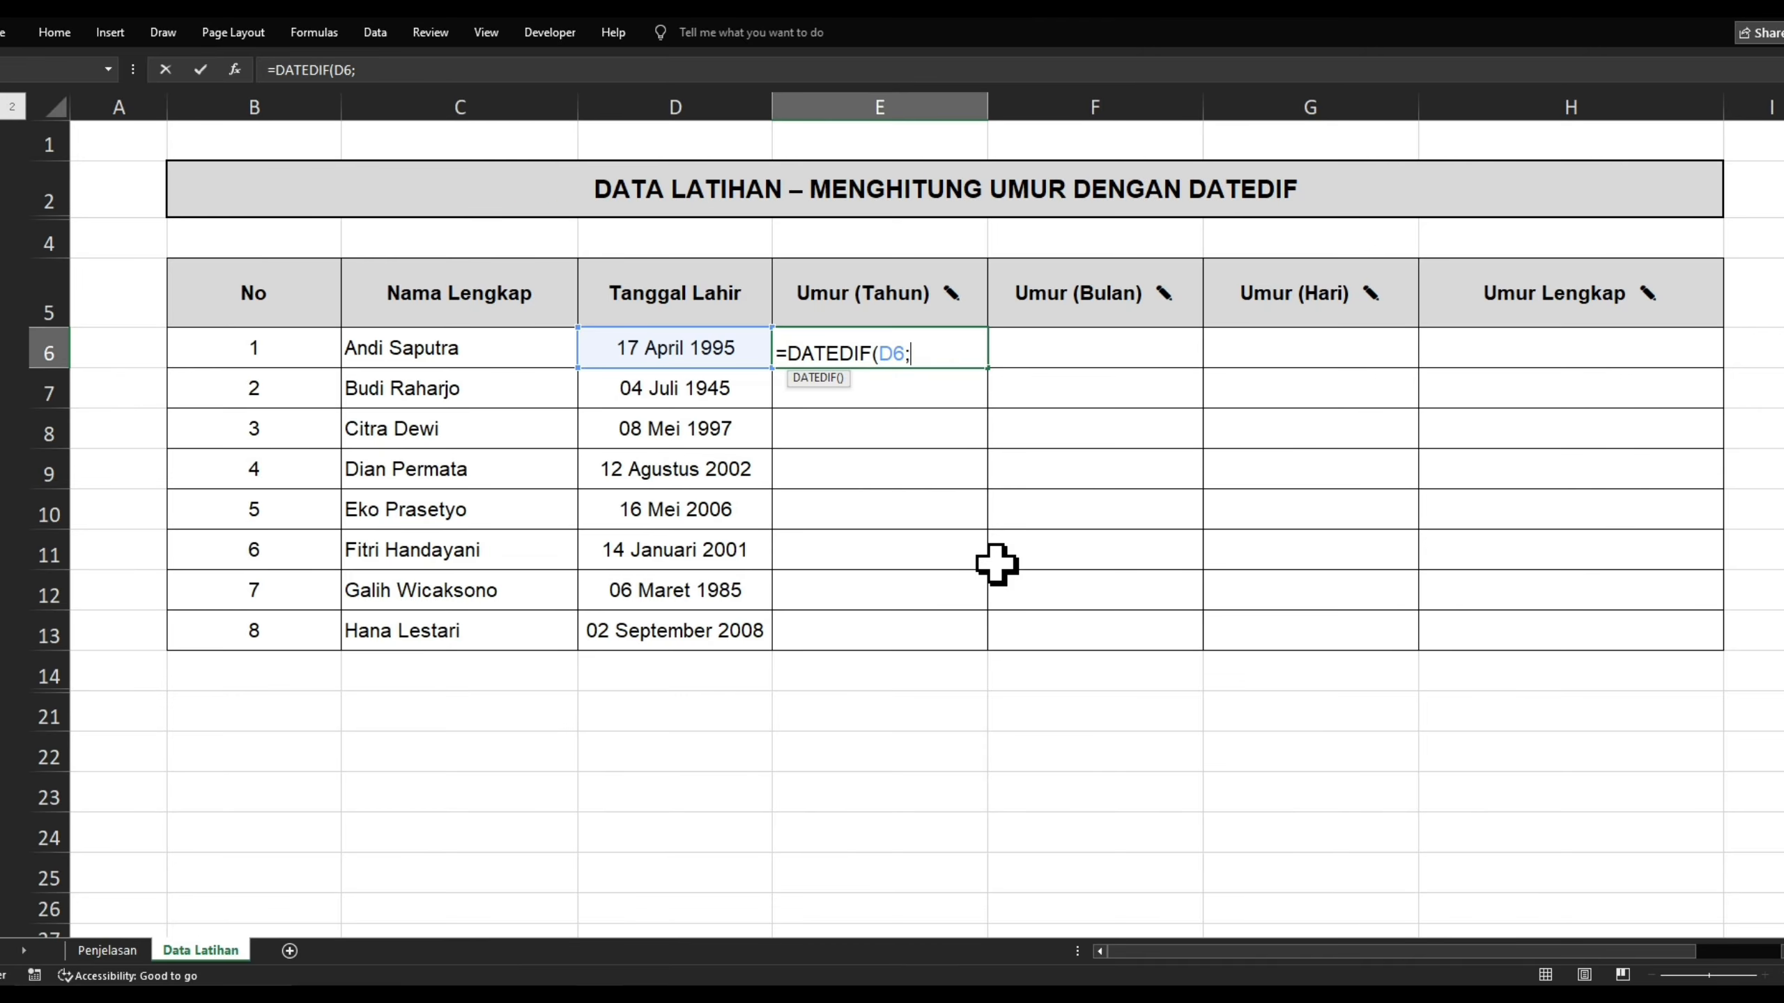
pyautogui.write('Now')
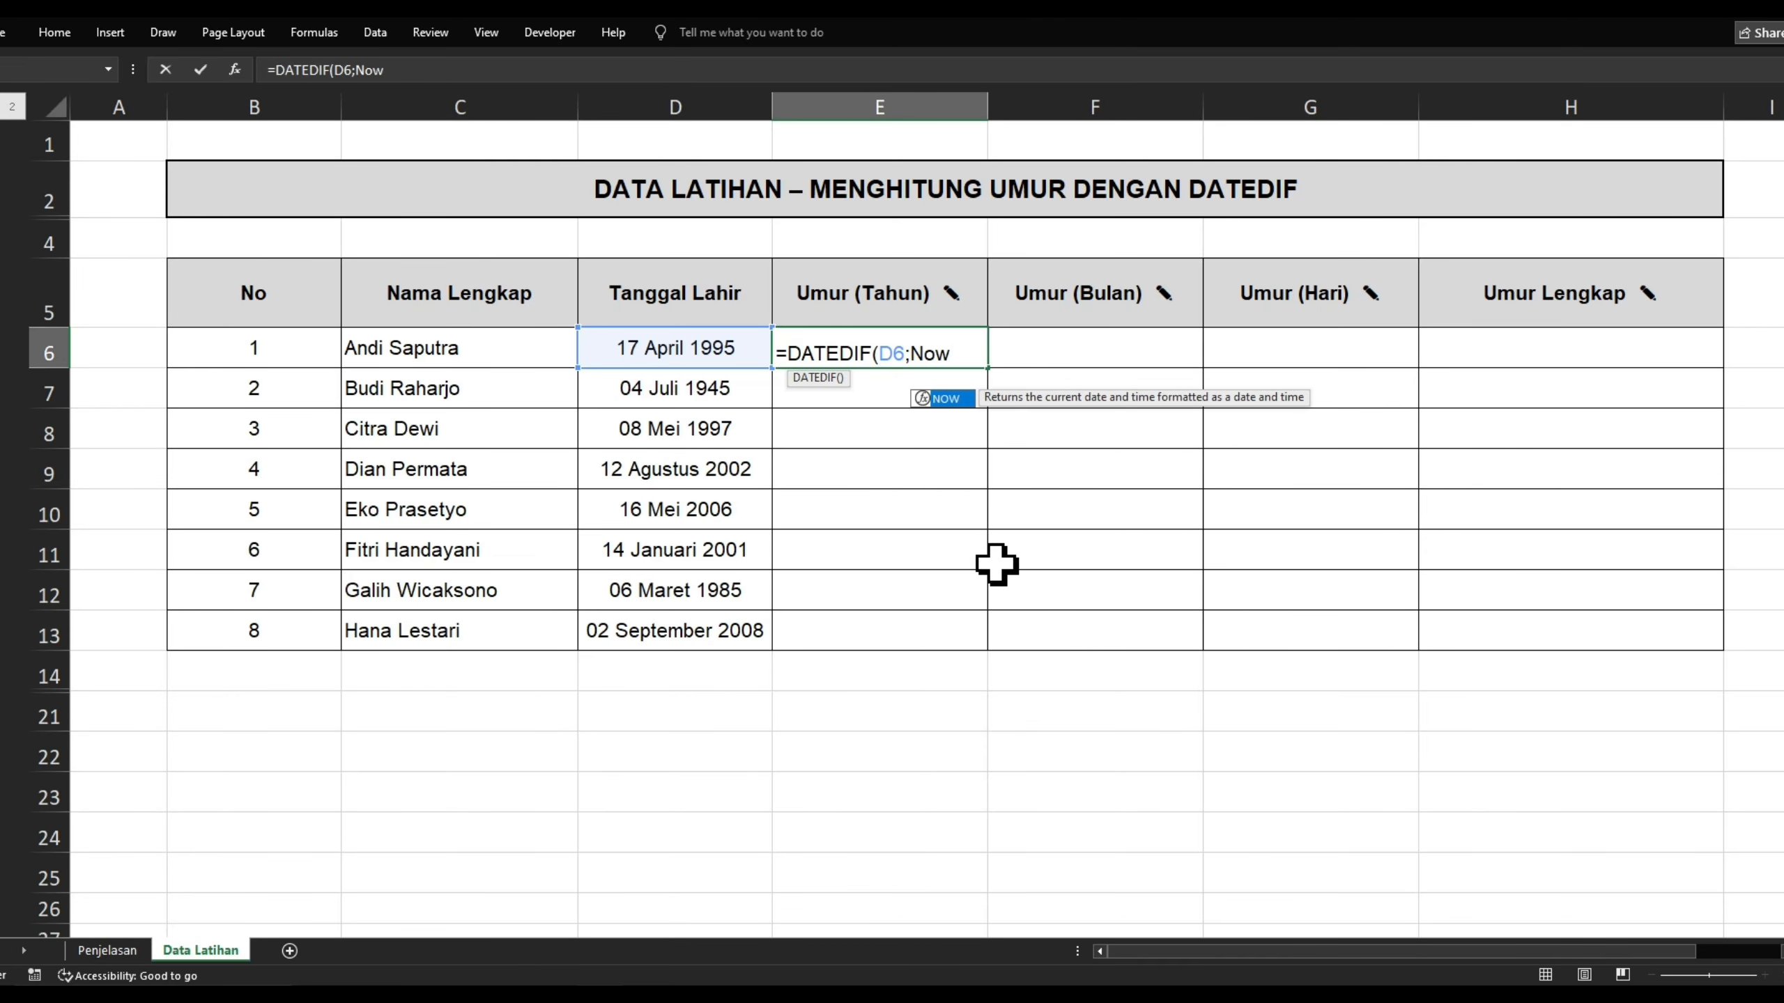
pyautogui.press('BackSpace')
pyautogui.press('BackSpace')
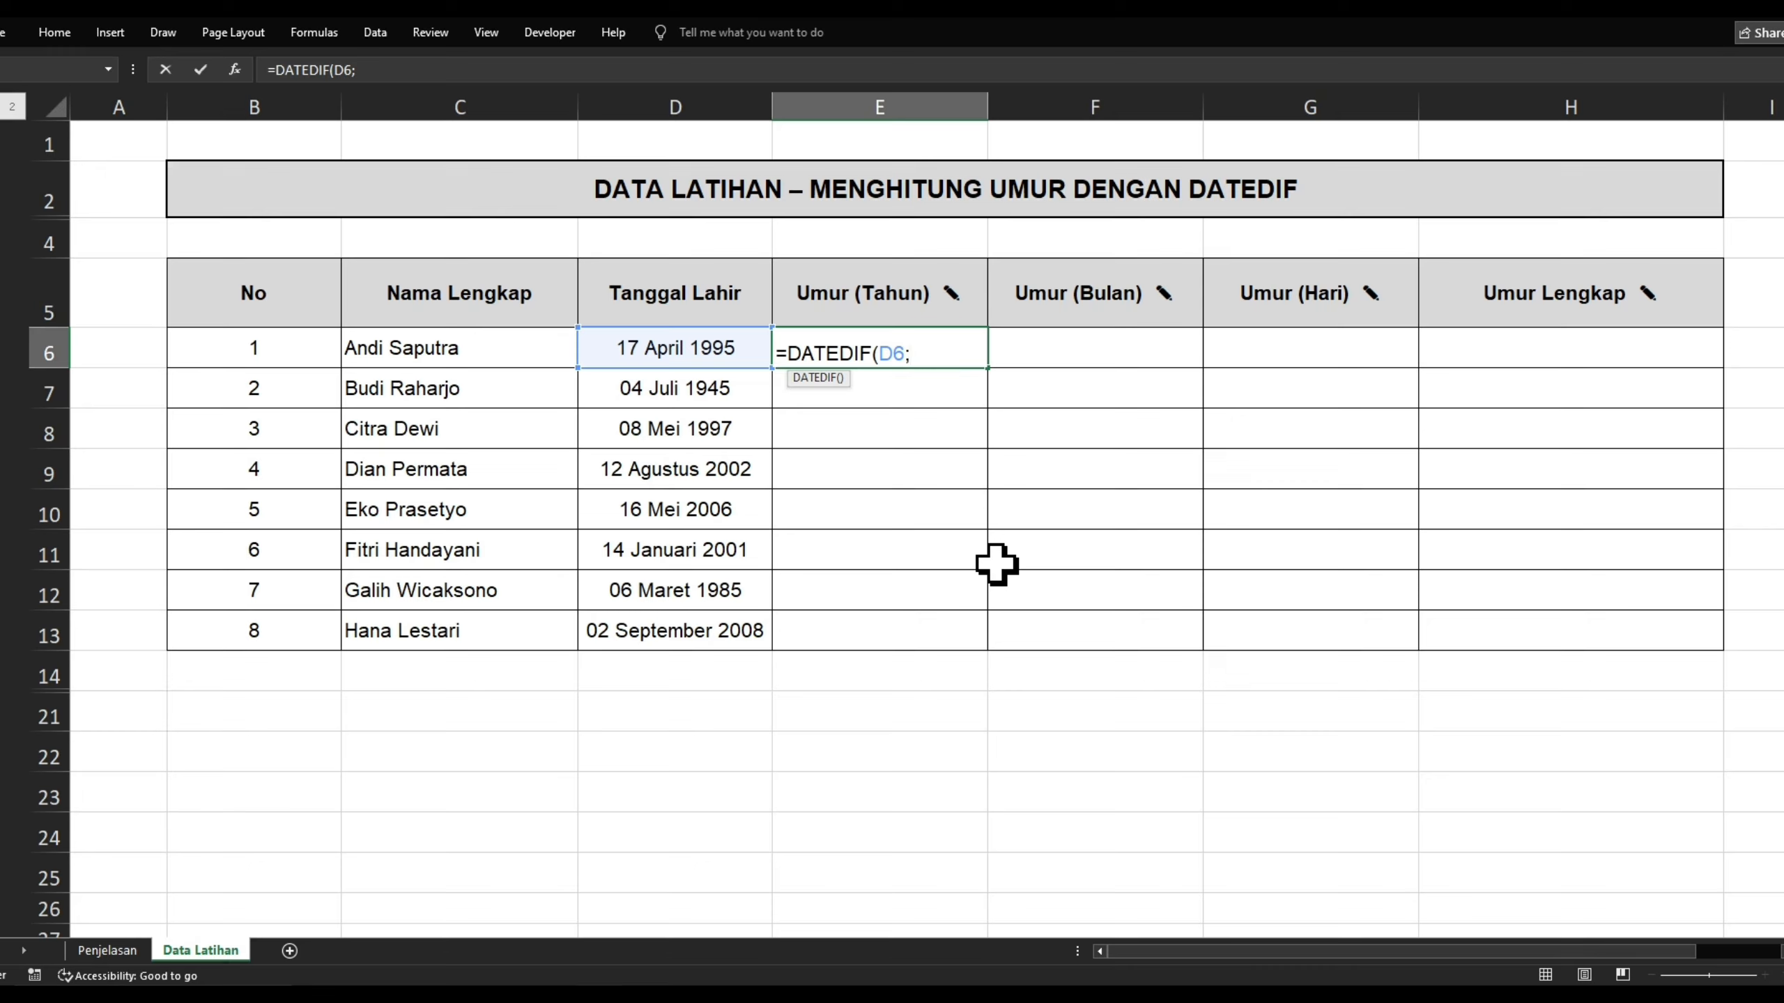
pyautogui.press('super+t')
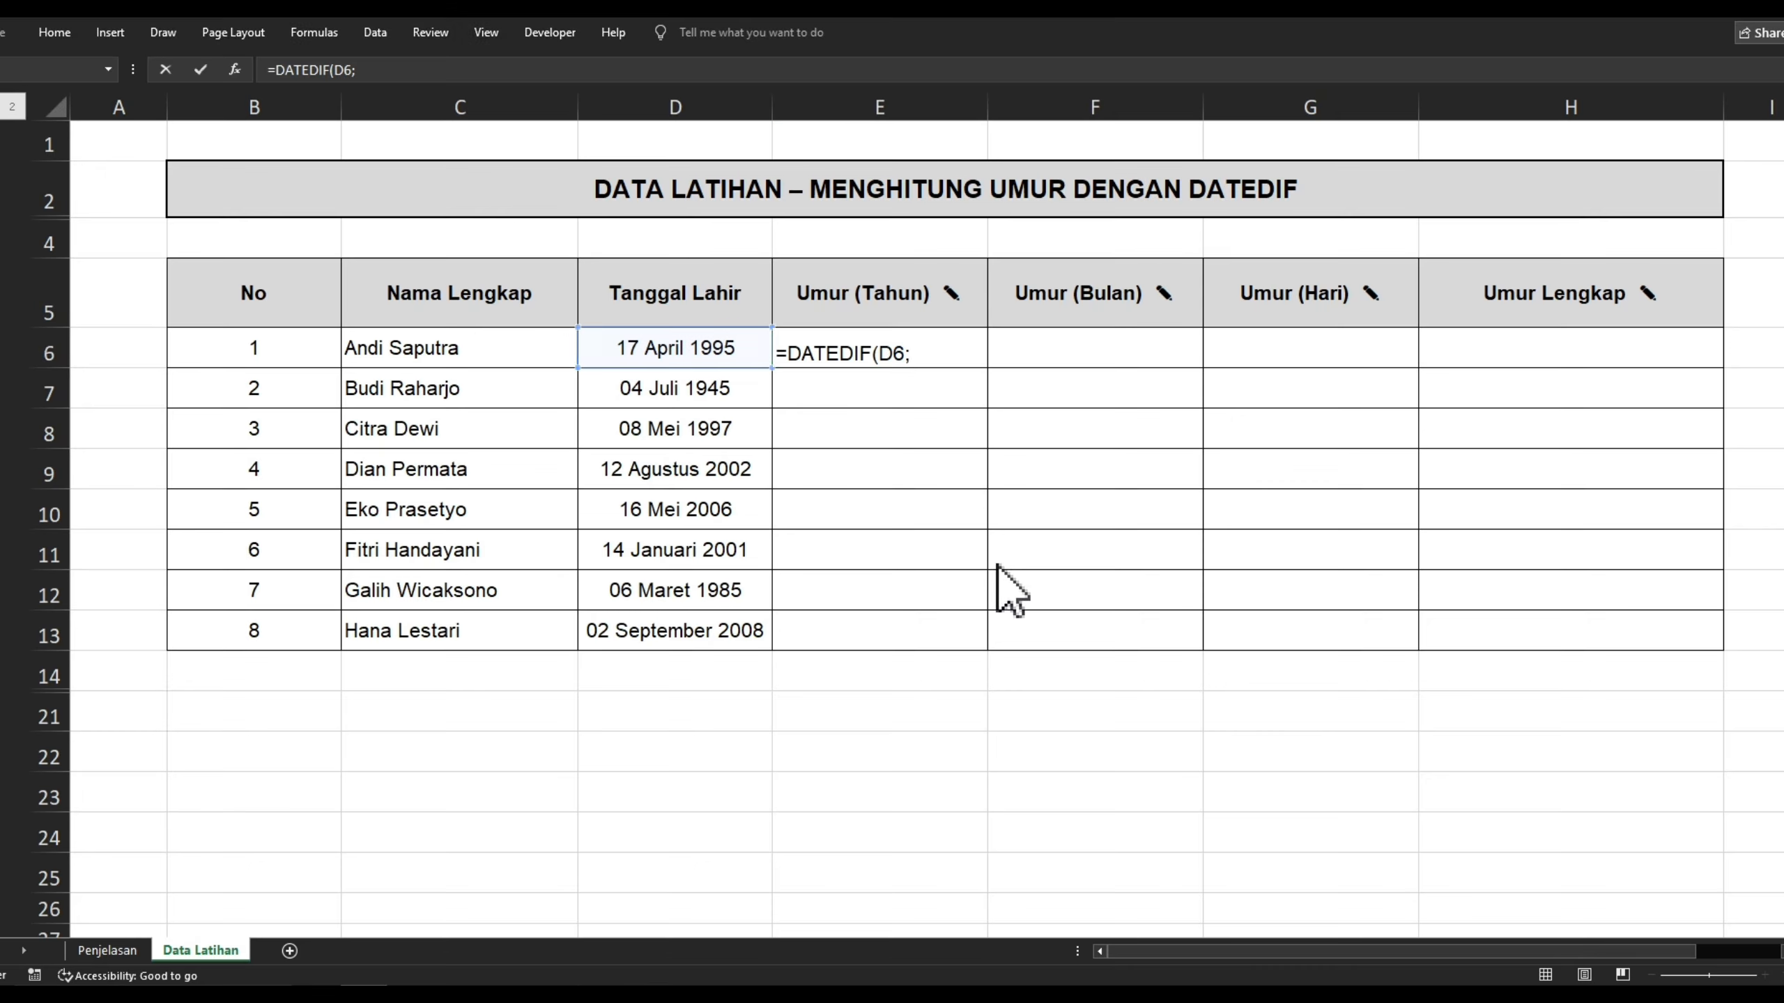
pyautogui.click(941, 361)
pyautogui.press('super+t')
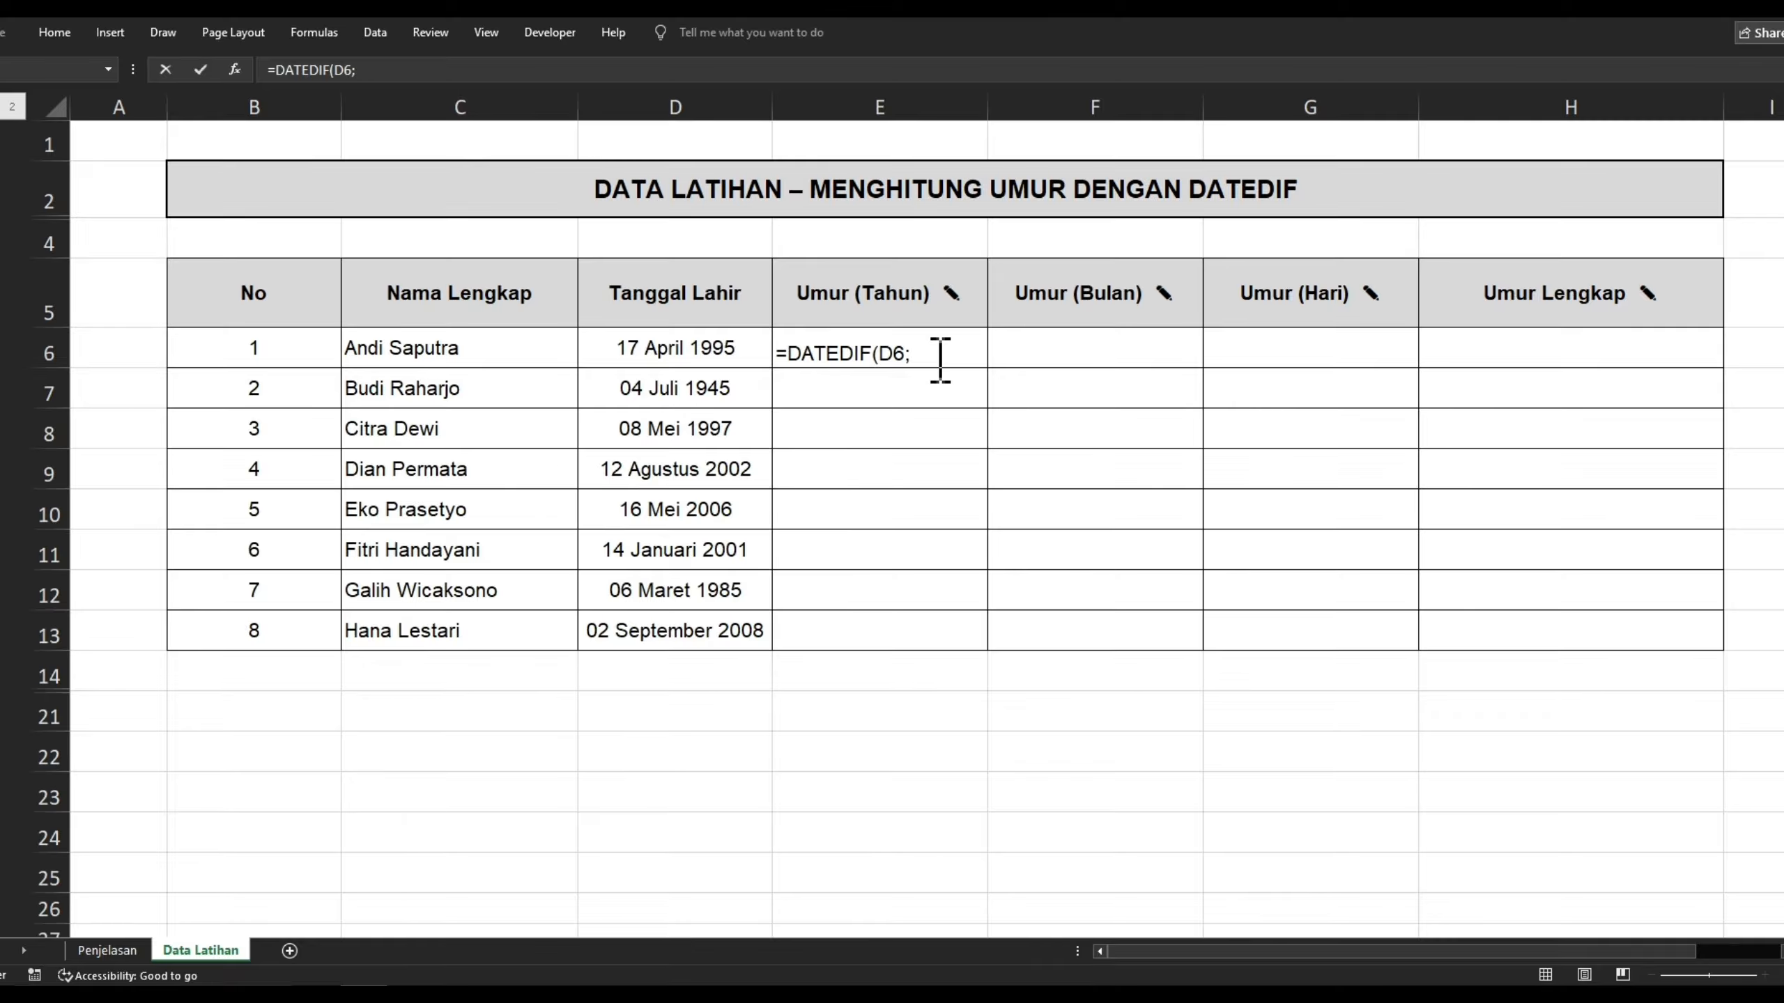
pyautogui.click(941, 361)
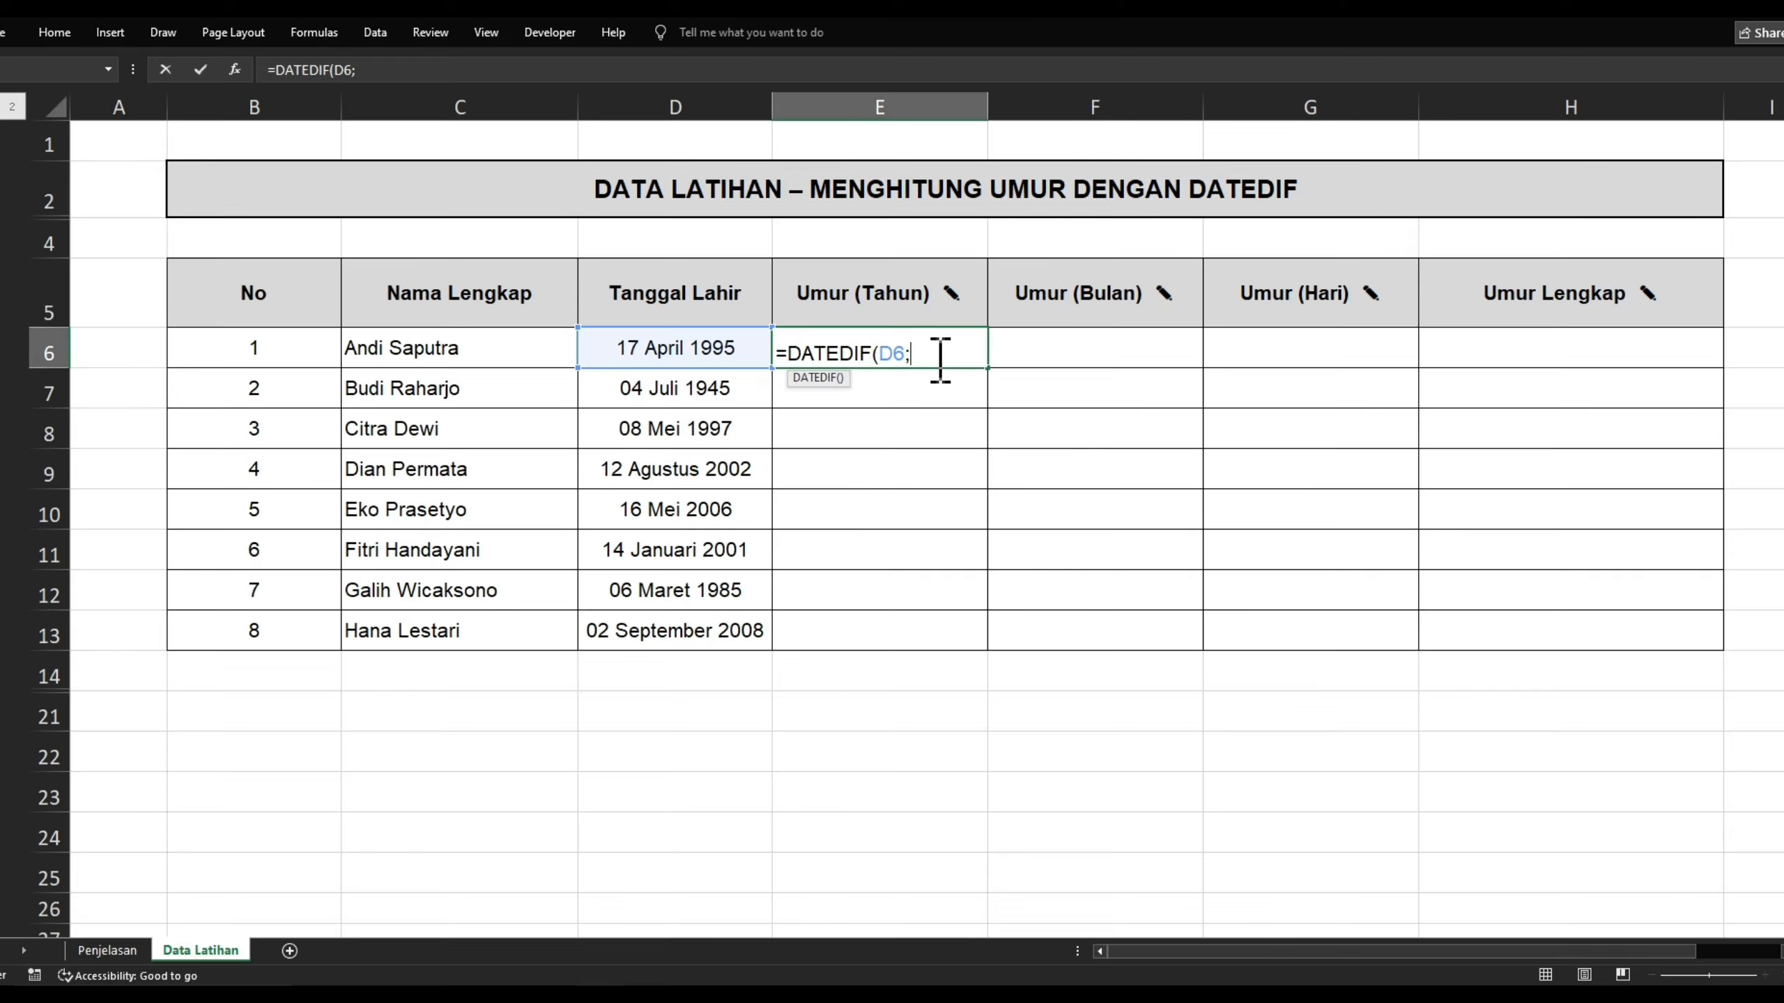
# Complete the E6 formula with TODAY() as the end date and "Y" as the unit, giving =DATEDIF(D6;TODAY();"Y").
pyautogui.write('Today')
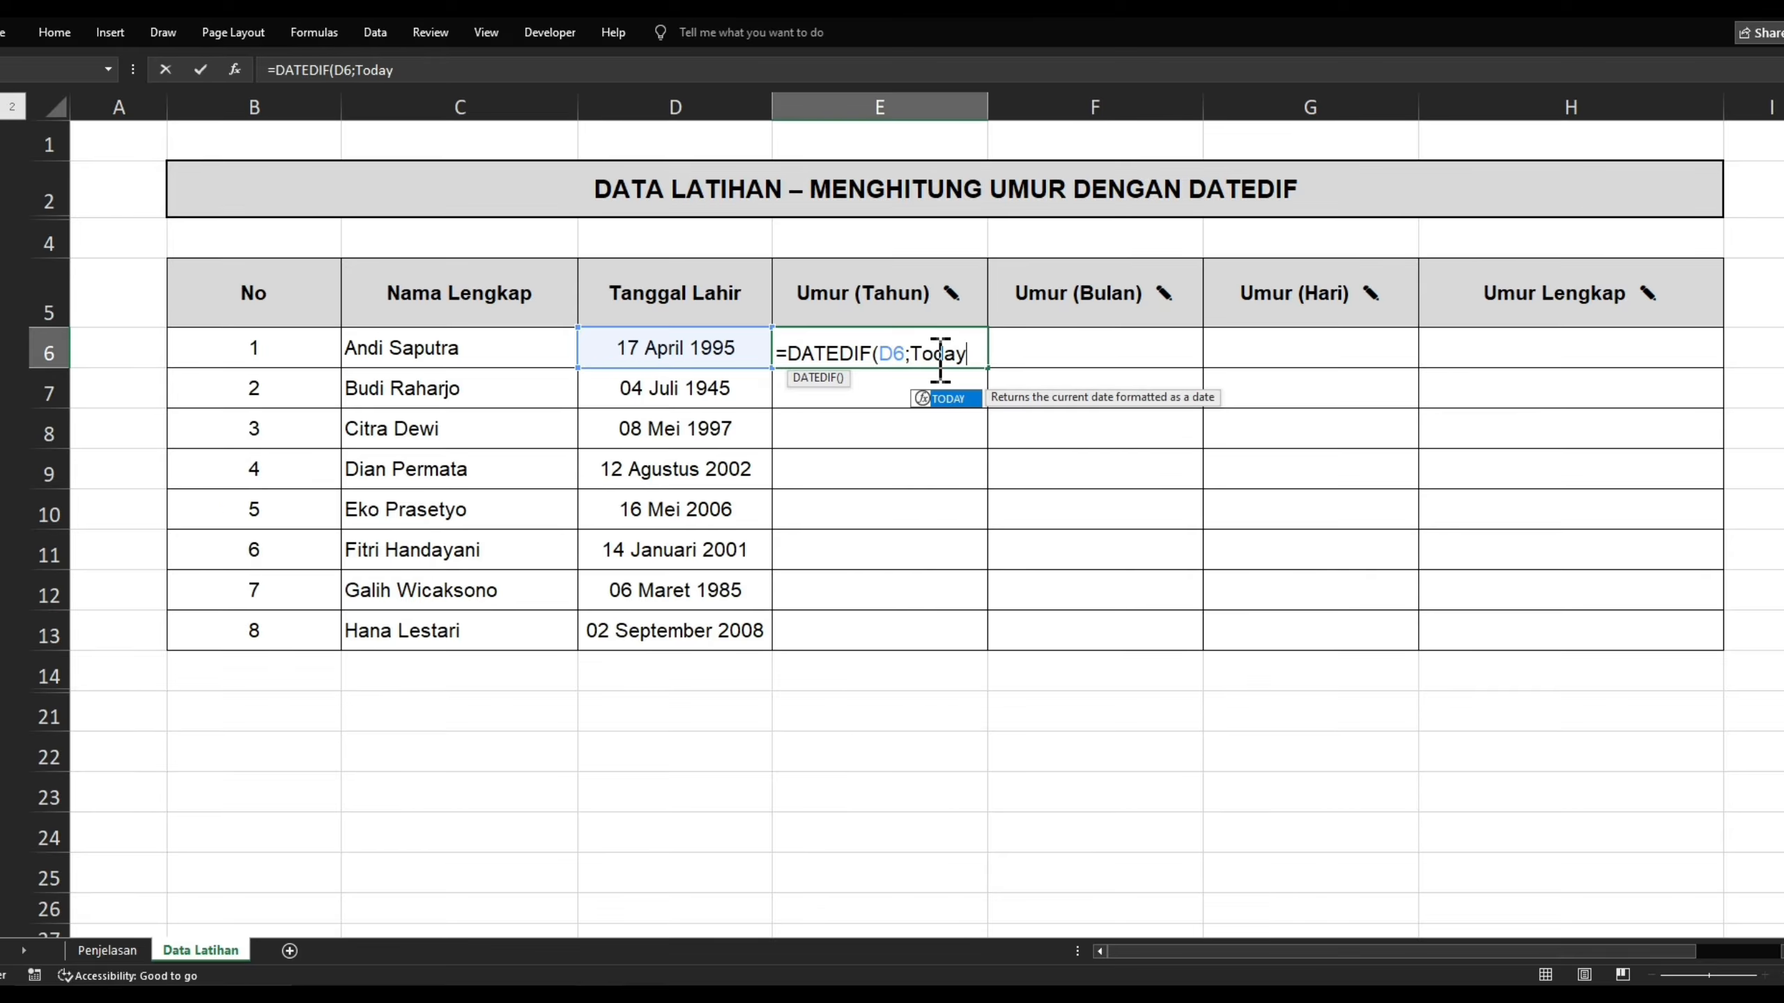
pyautogui.write('(')
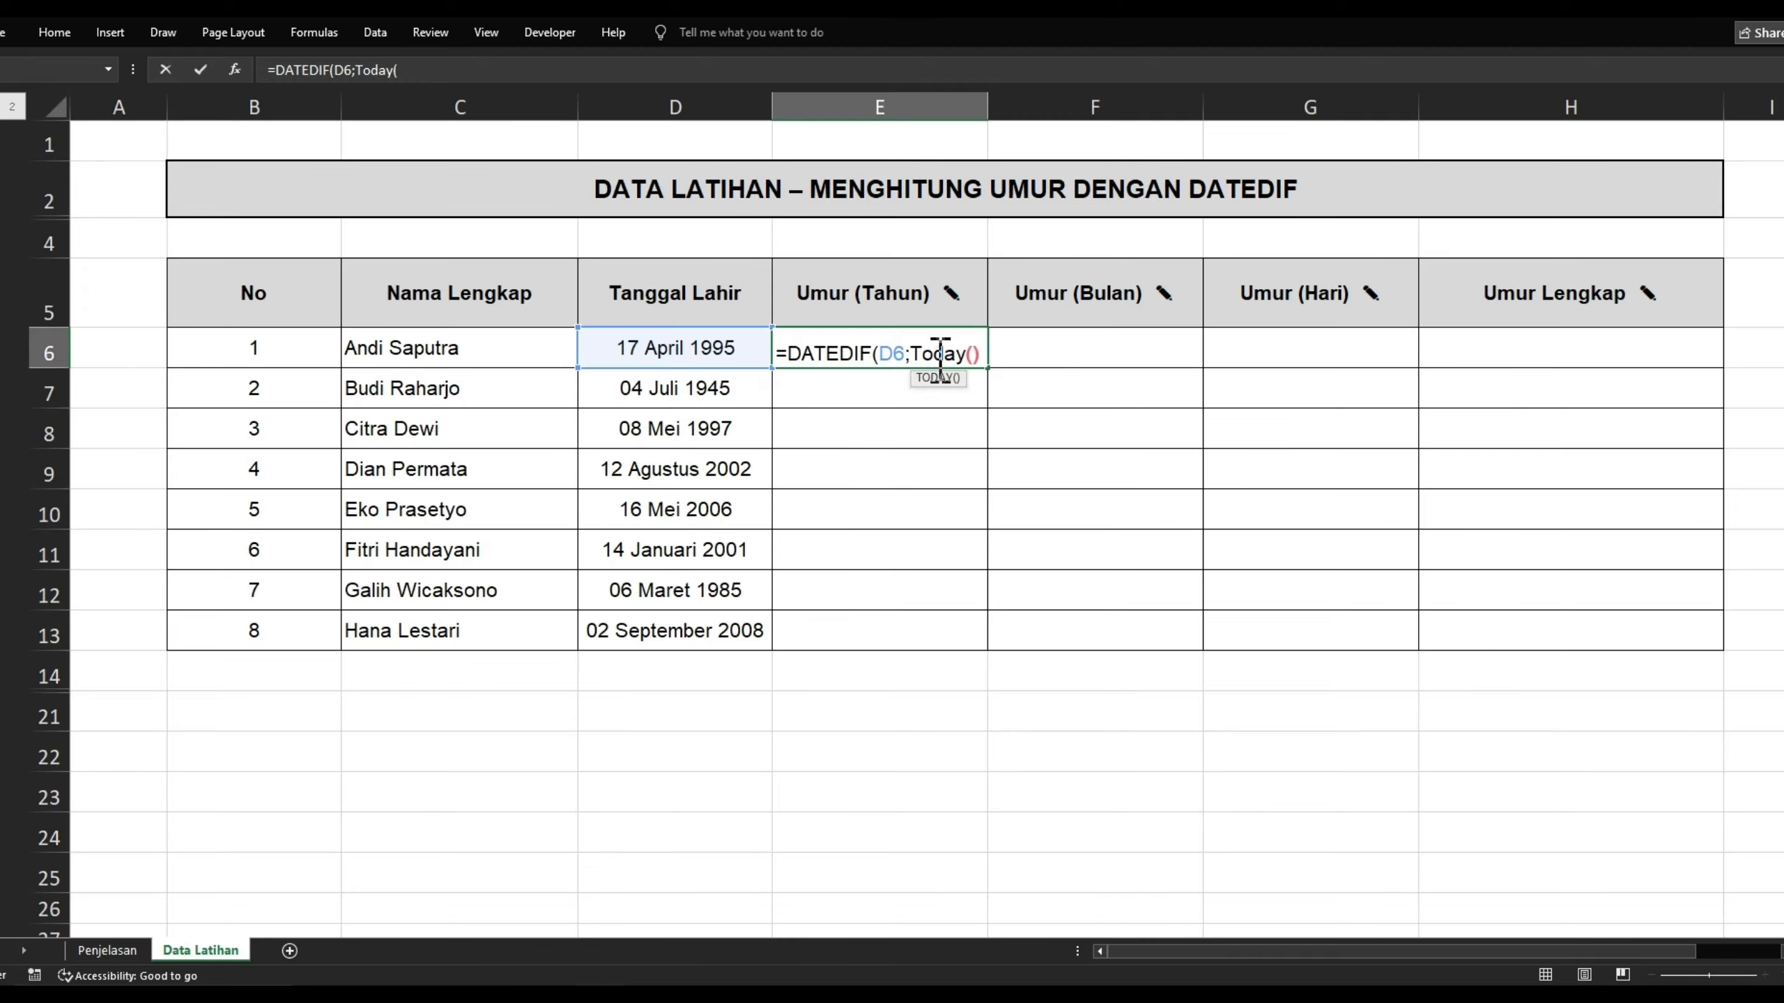
pyautogui.write(')')
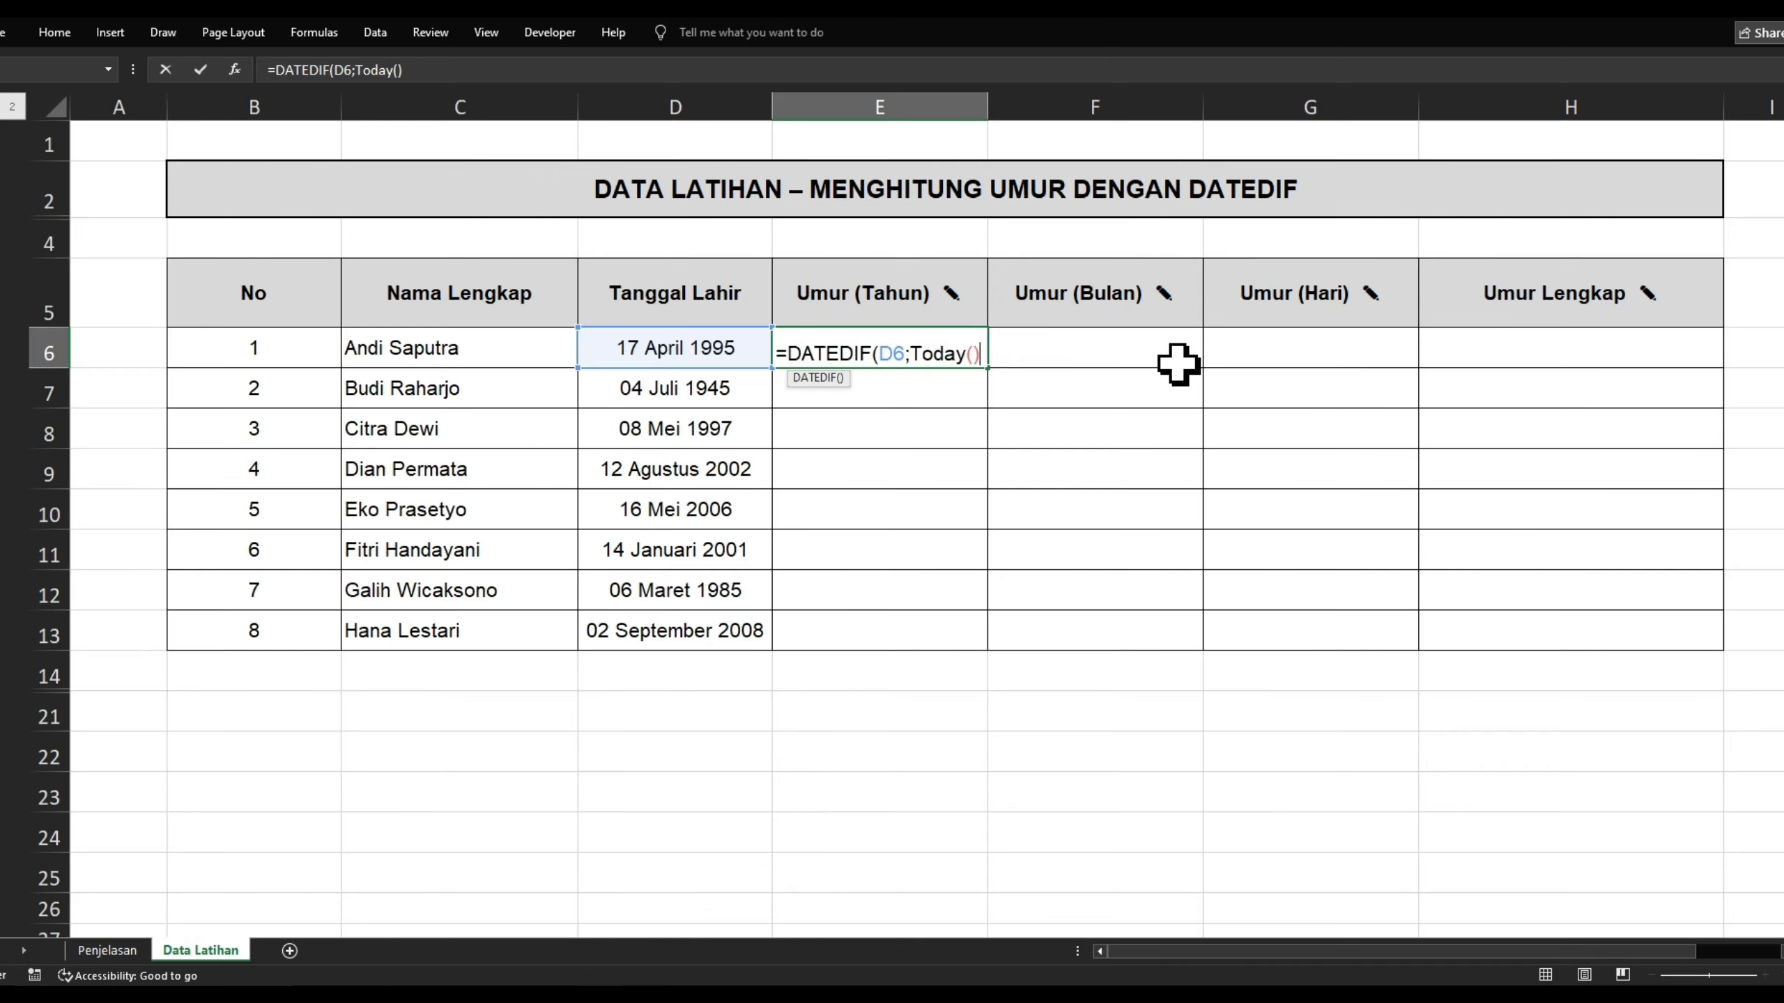
pyautogui.write(';"Y')
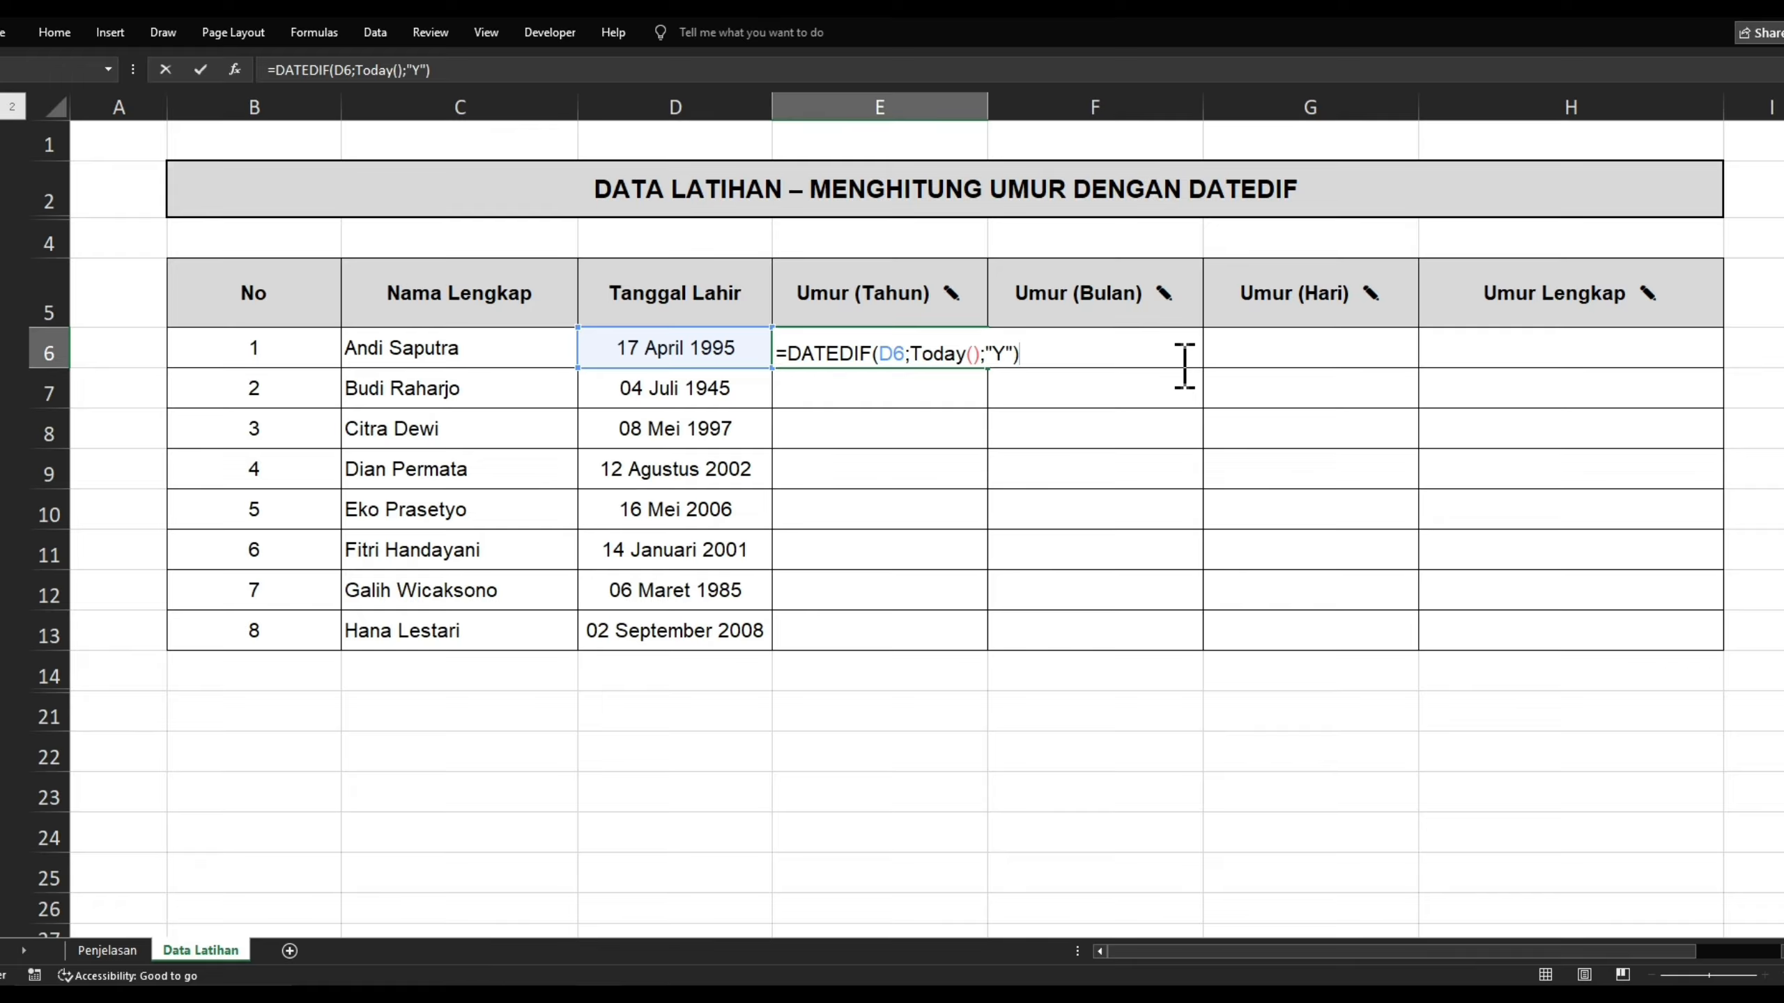
pyautogui.press('Return')
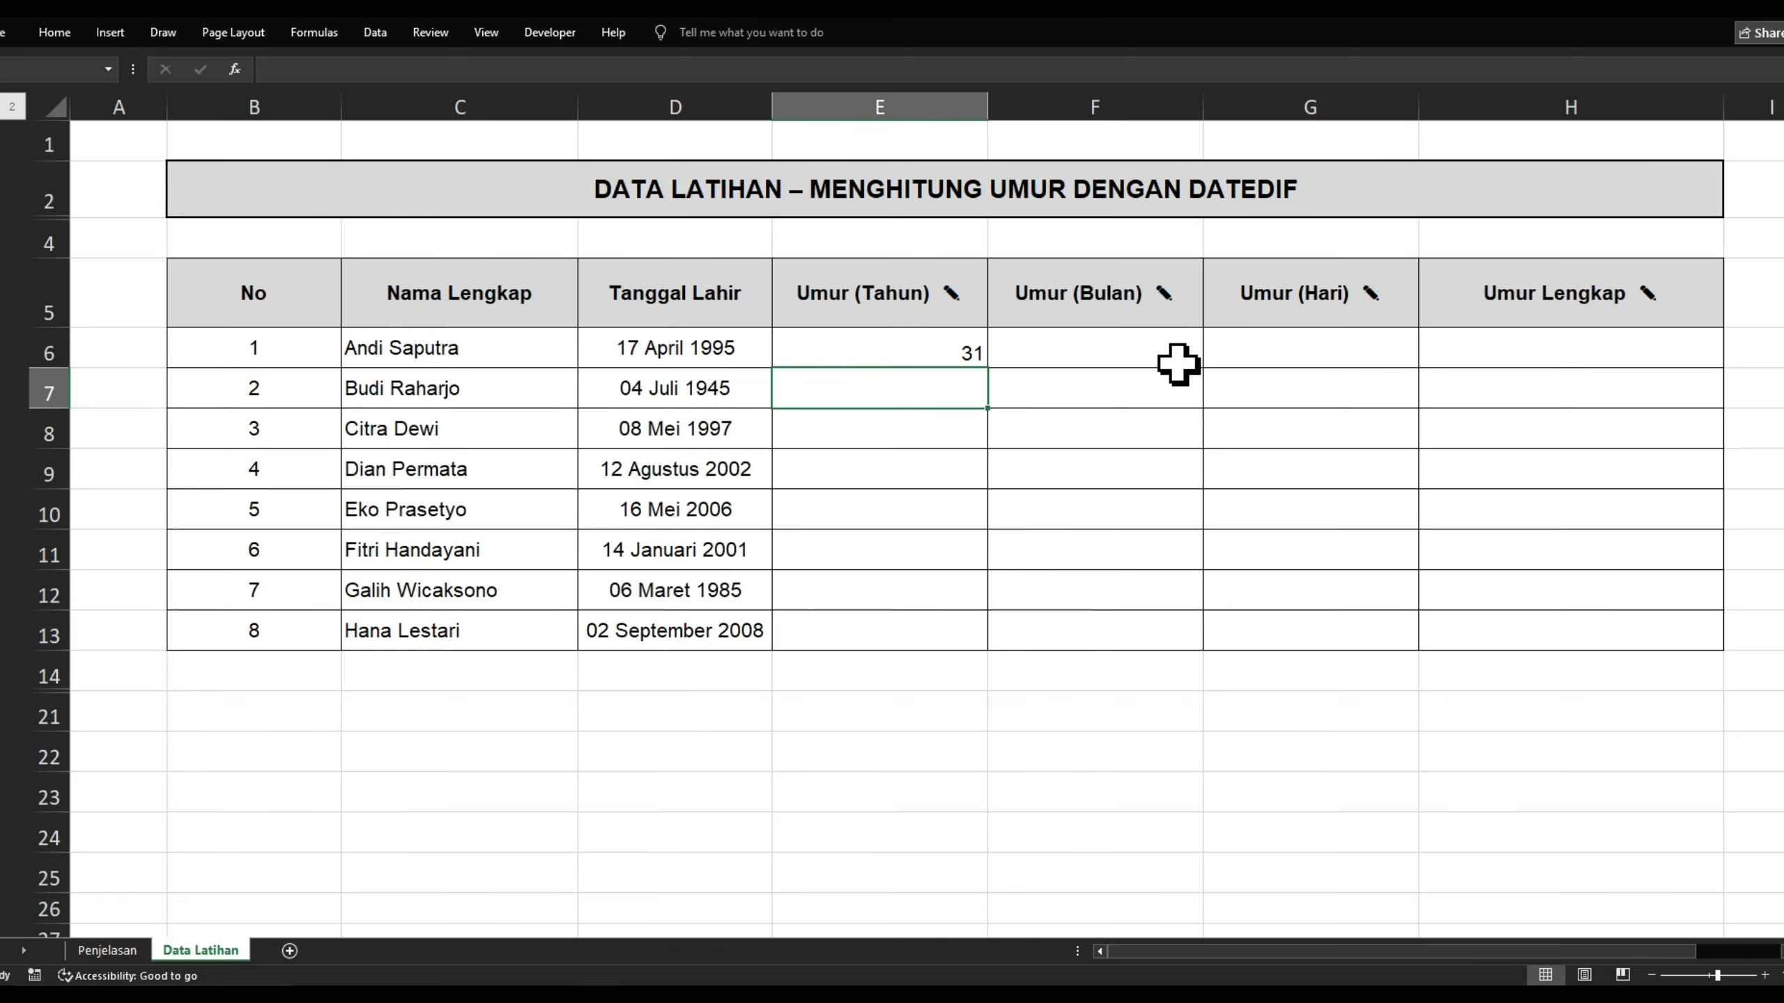
# Examine the age result and formula in E6 and compare them with the first row's birth date.
pyautogui.click(889, 344)
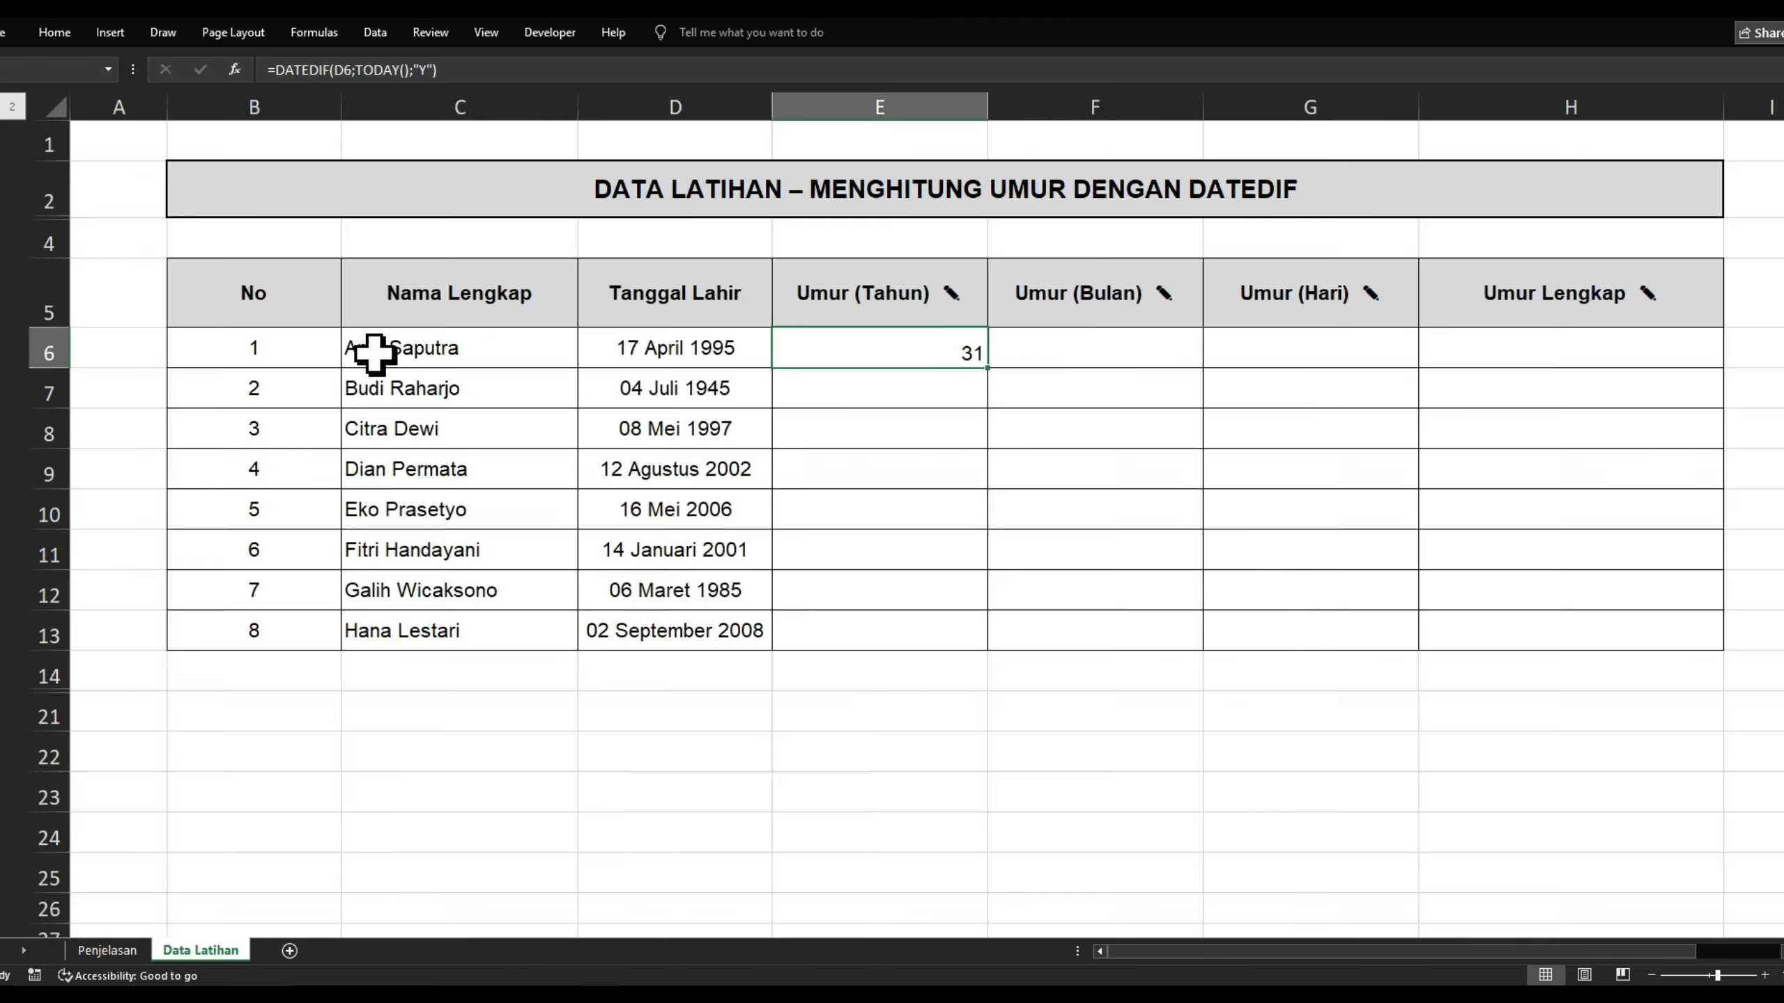
pyautogui.click(878, 397)
pyautogui.click(851, 360)
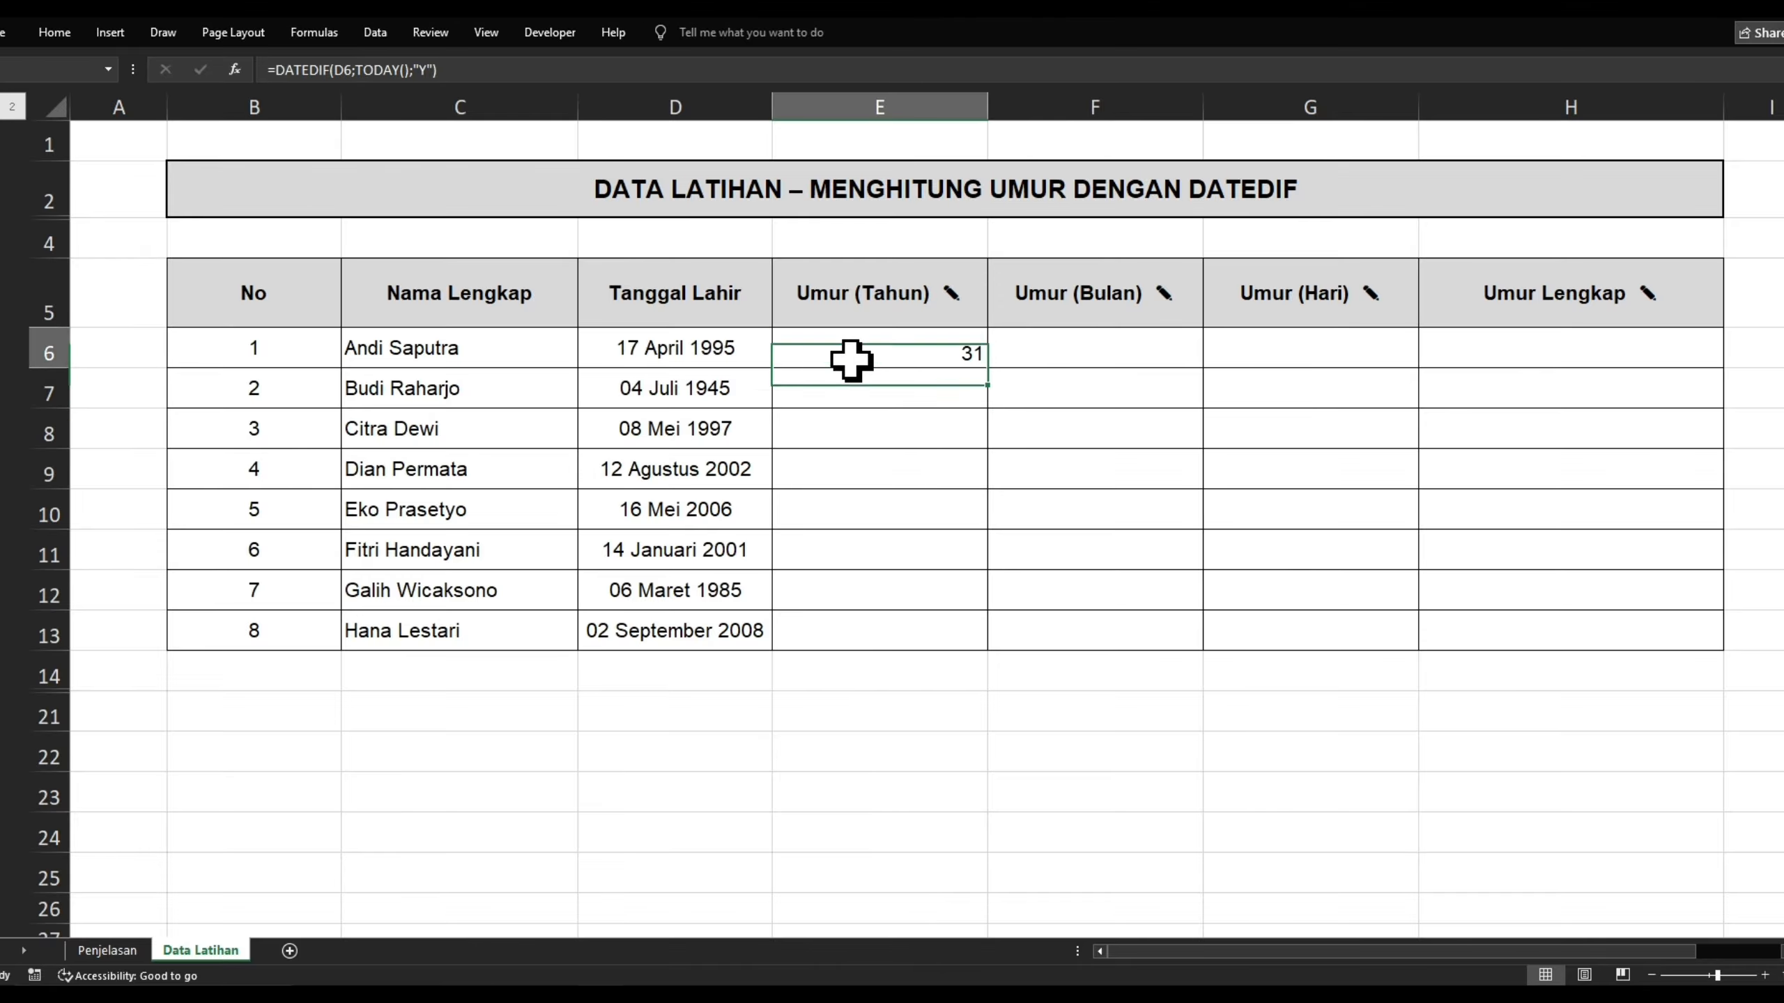
pyautogui.click(955, 397)
pyautogui.click(932, 351)
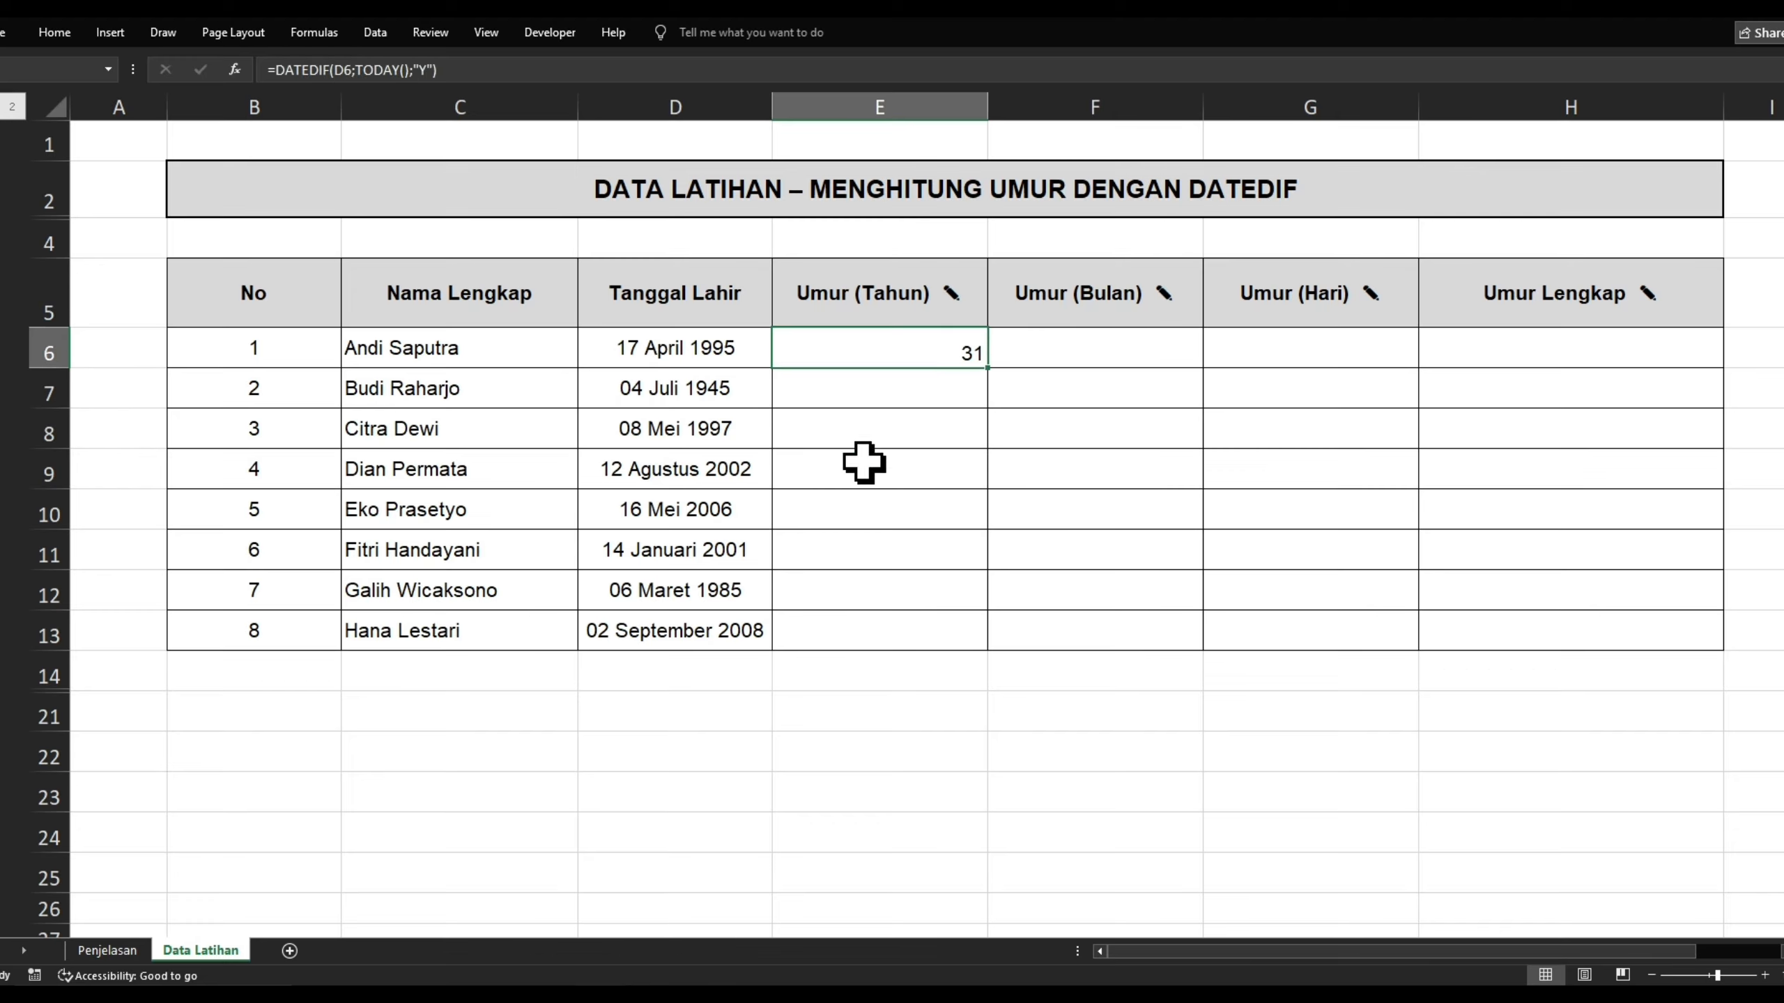
pyautogui.click(1156, 358)
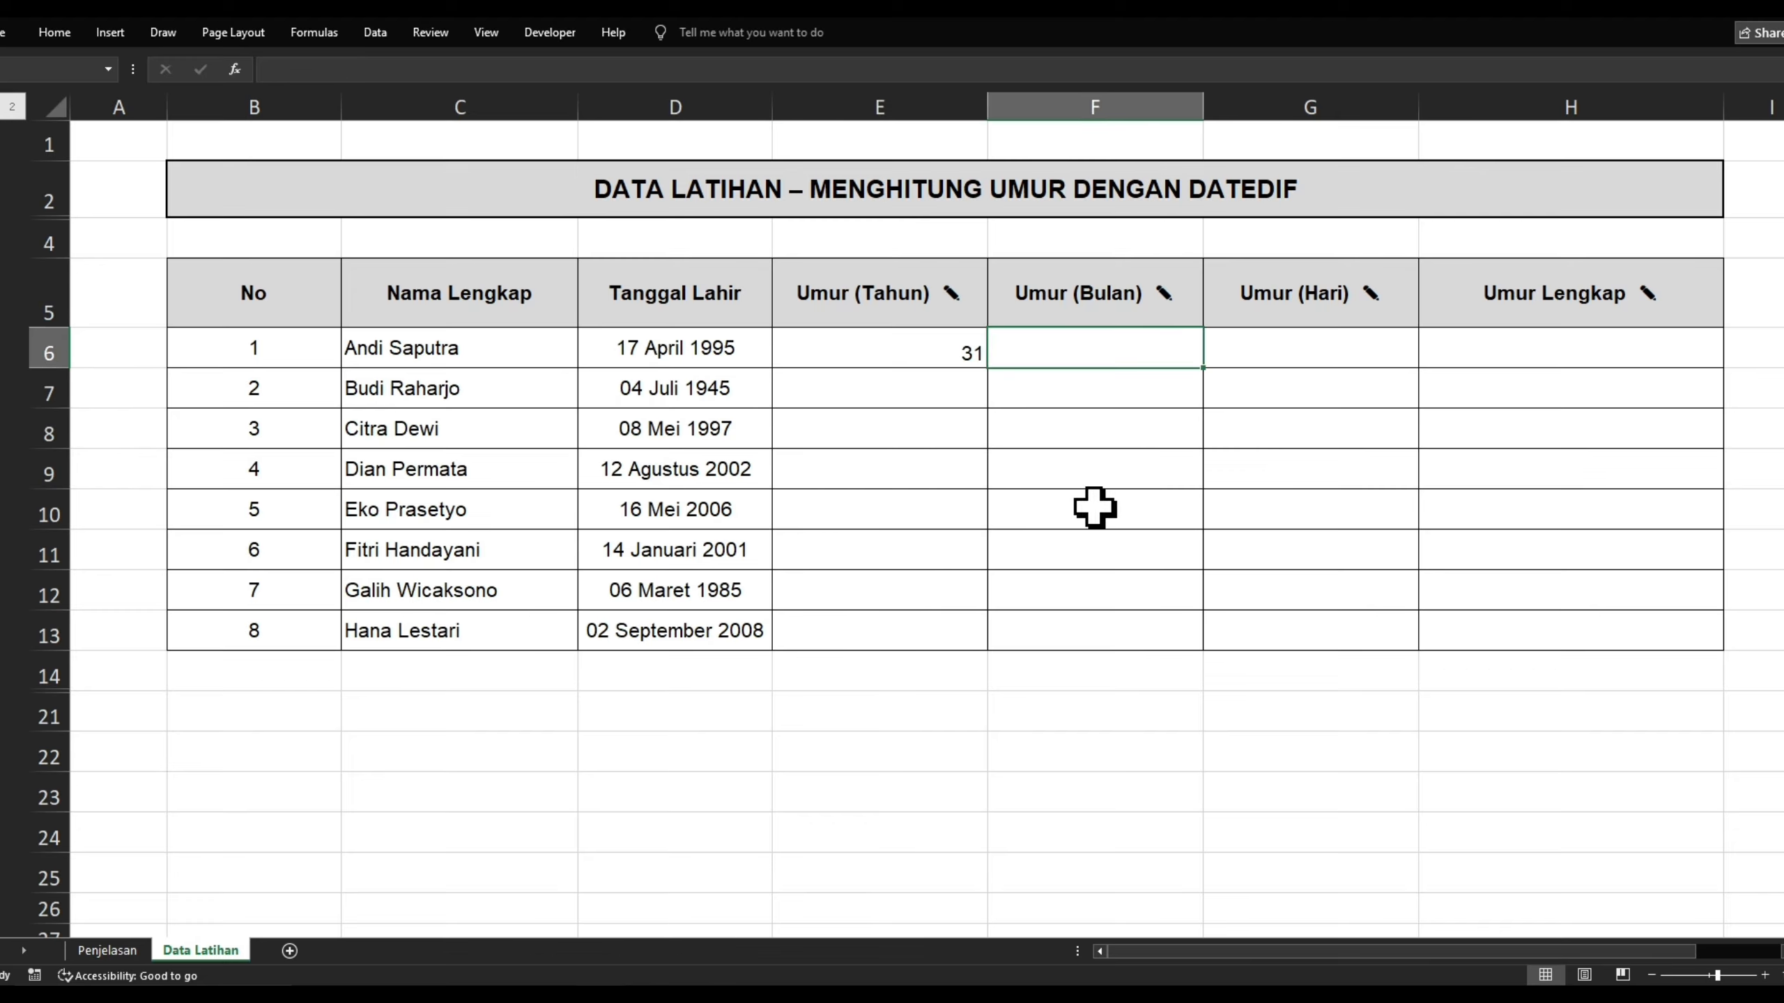
pyautogui.click(891, 354)
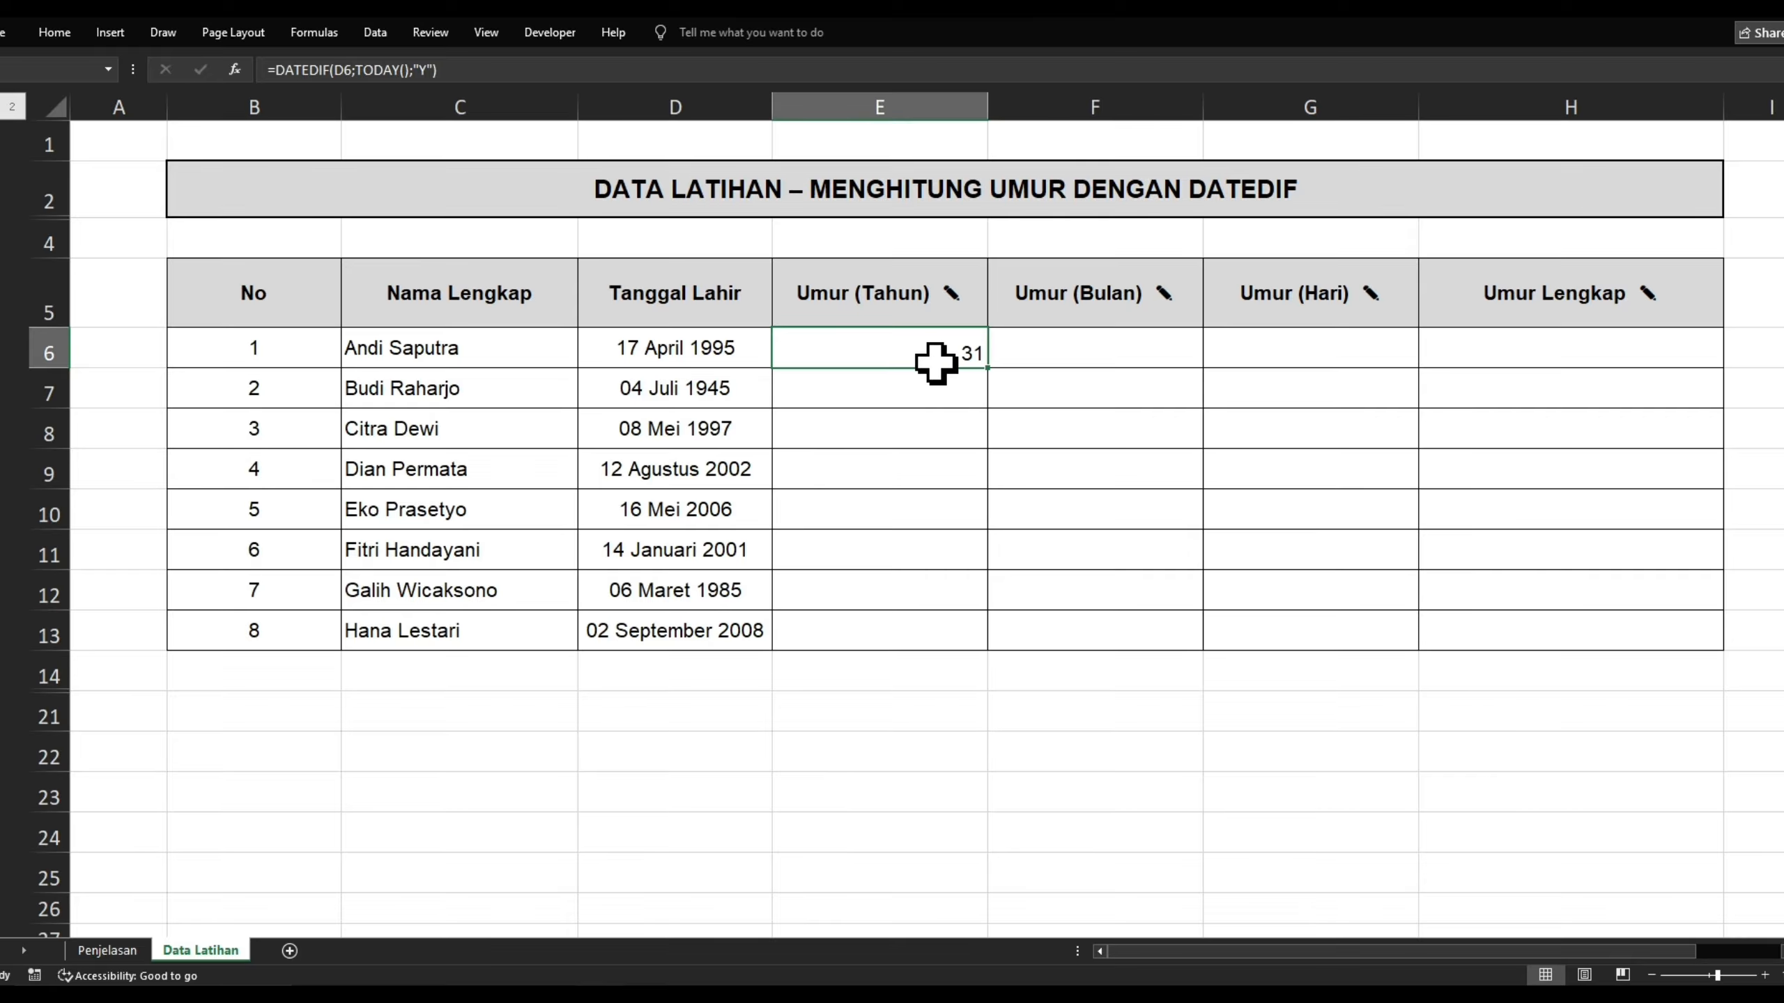
pyautogui.click(949, 463)
# Append &" Tahun" to the E6 formula so the age in years carries its unit text.
pyautogui.click(947, 358)
pyautogui.click(449, 71)
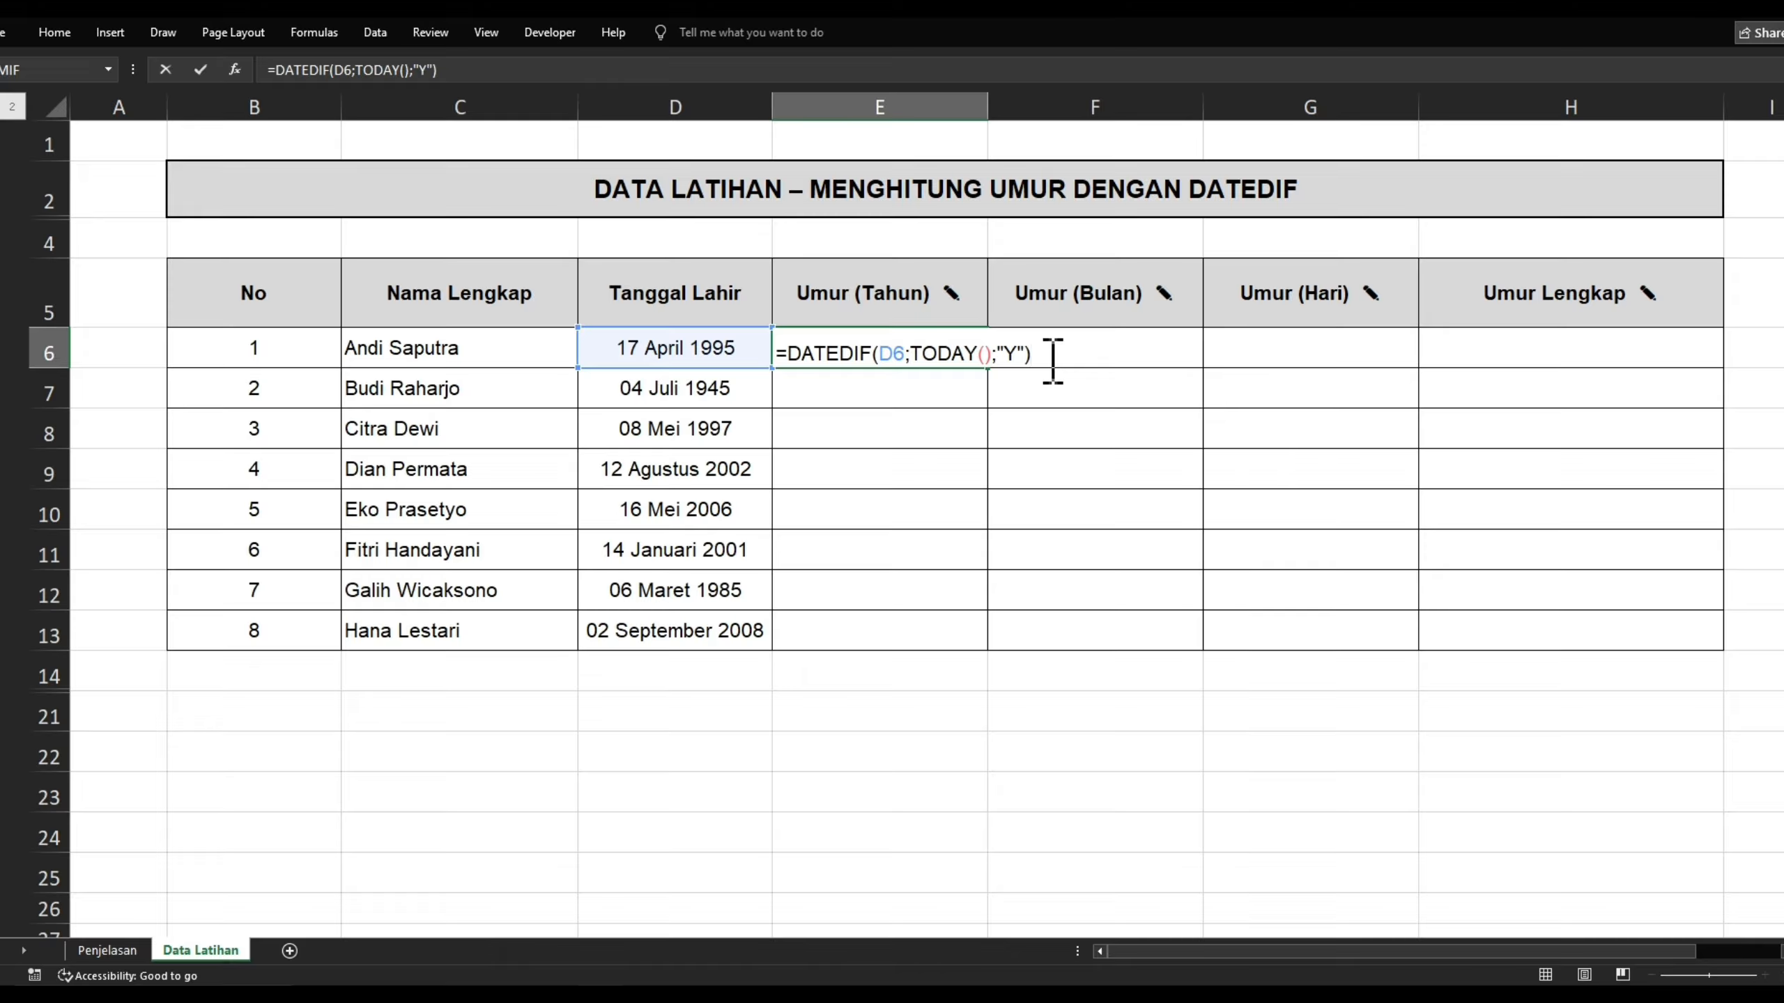
pyautogui.write('&')
pyautogui.write('Tahun')
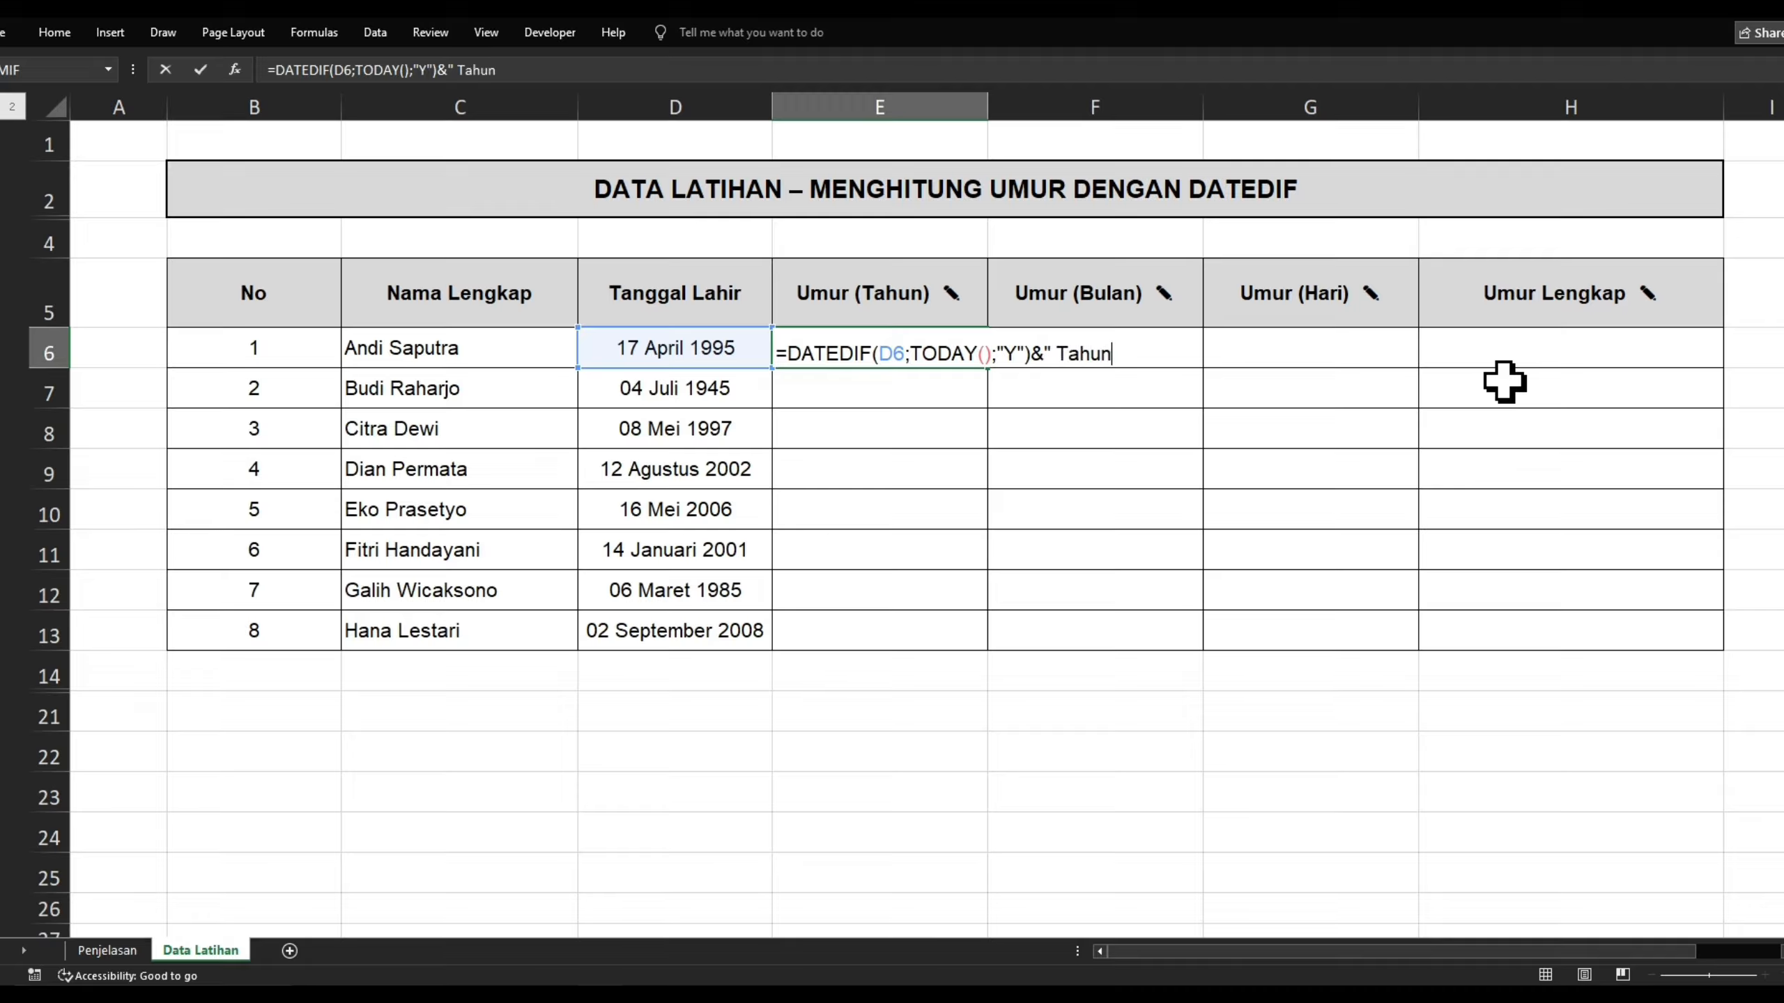
pyautogui.write('"')
pyautogui.press('Return')
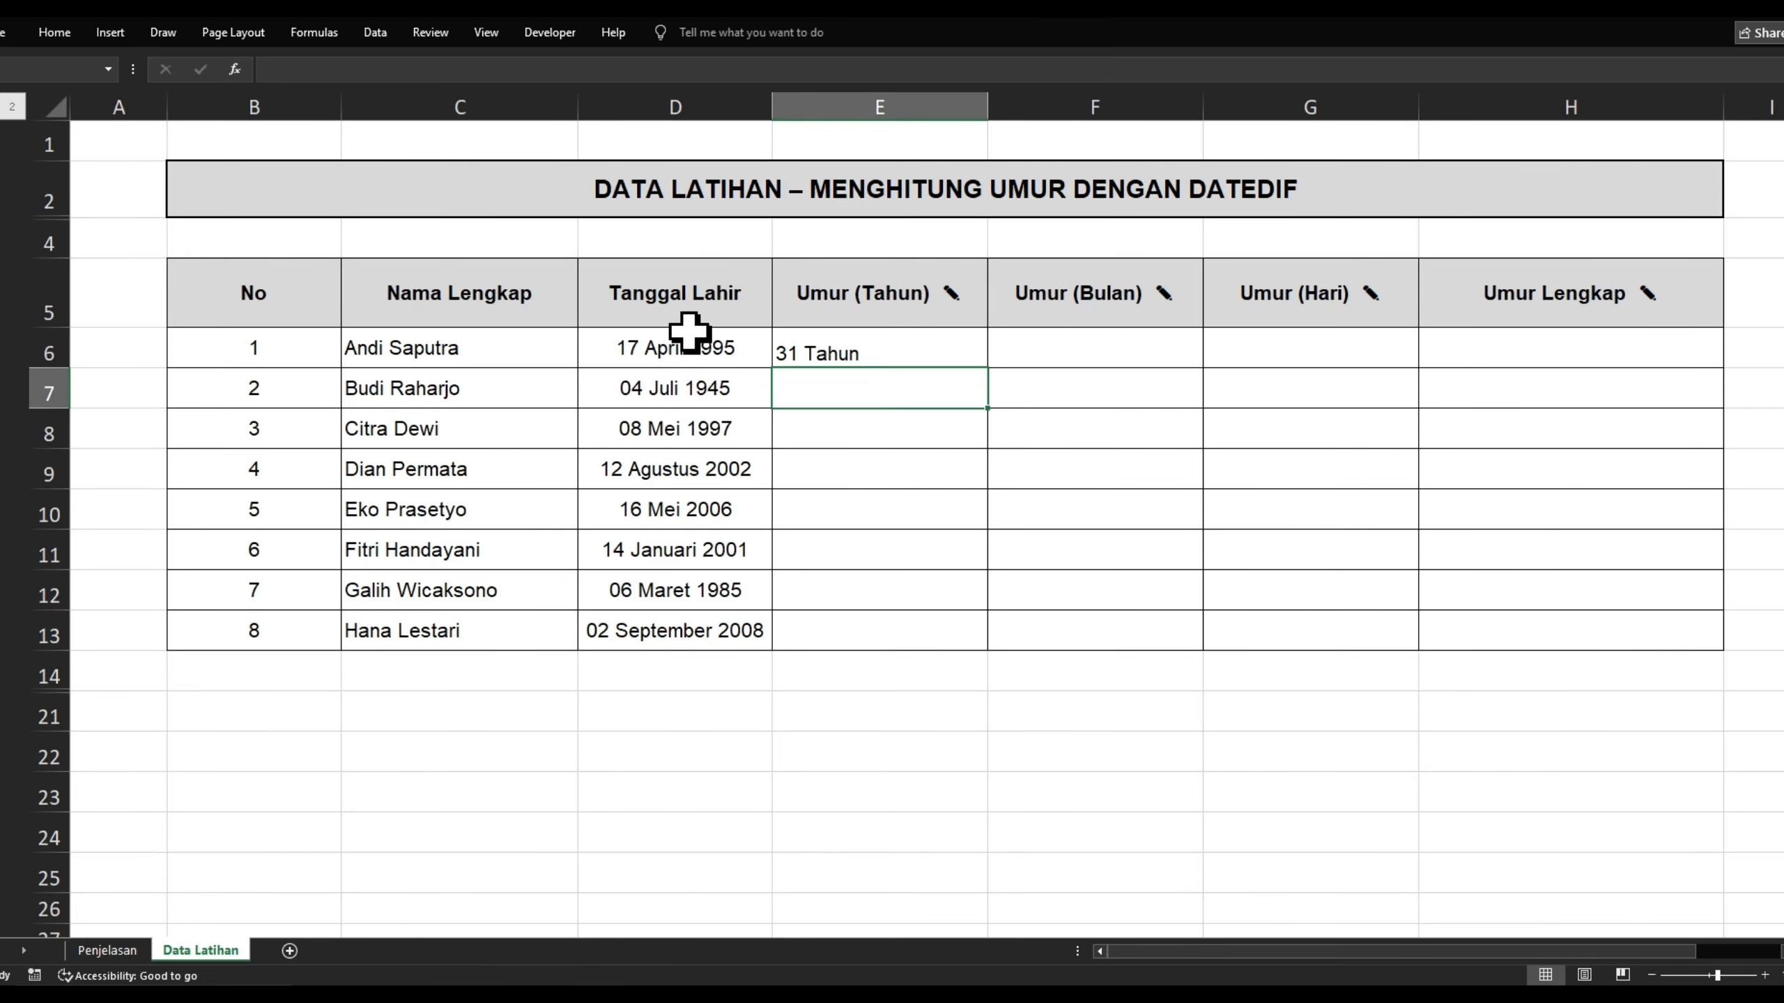
# Fill the E6 formula down the Umur (Tahun) column through E13.
pyautogui.click(872, 350)
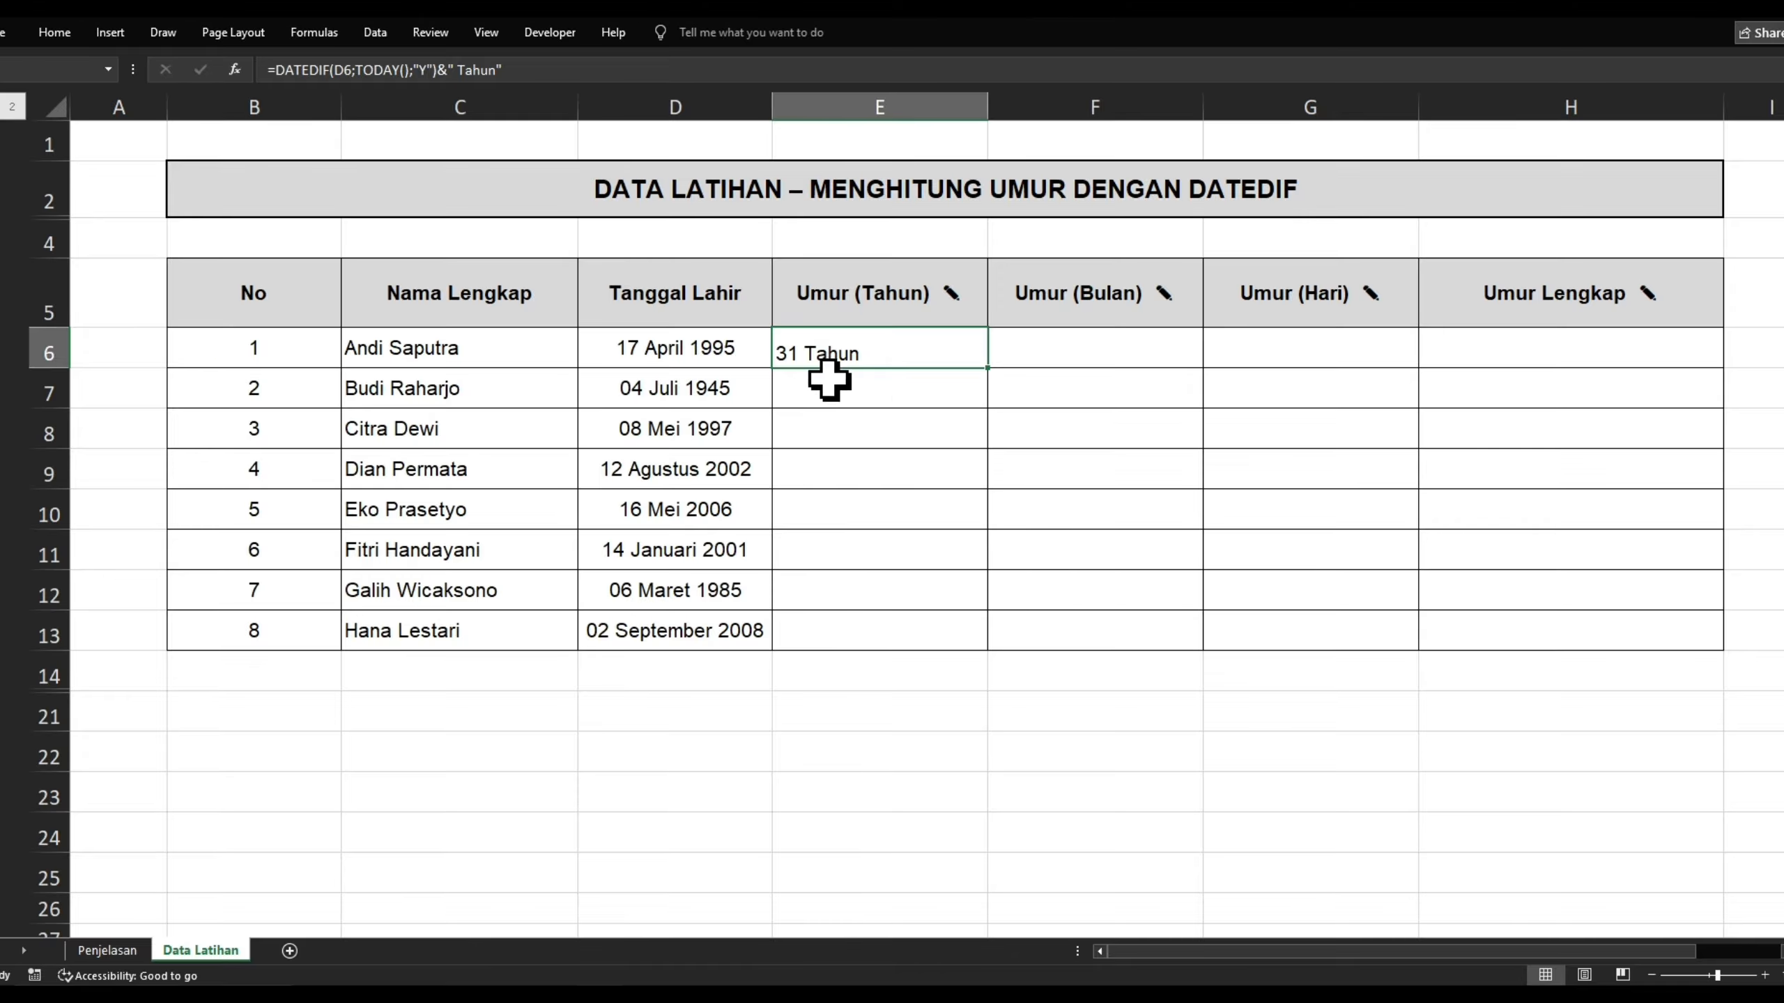
pyautogui.click(871, 407)
pyautogui.click(832, 345)
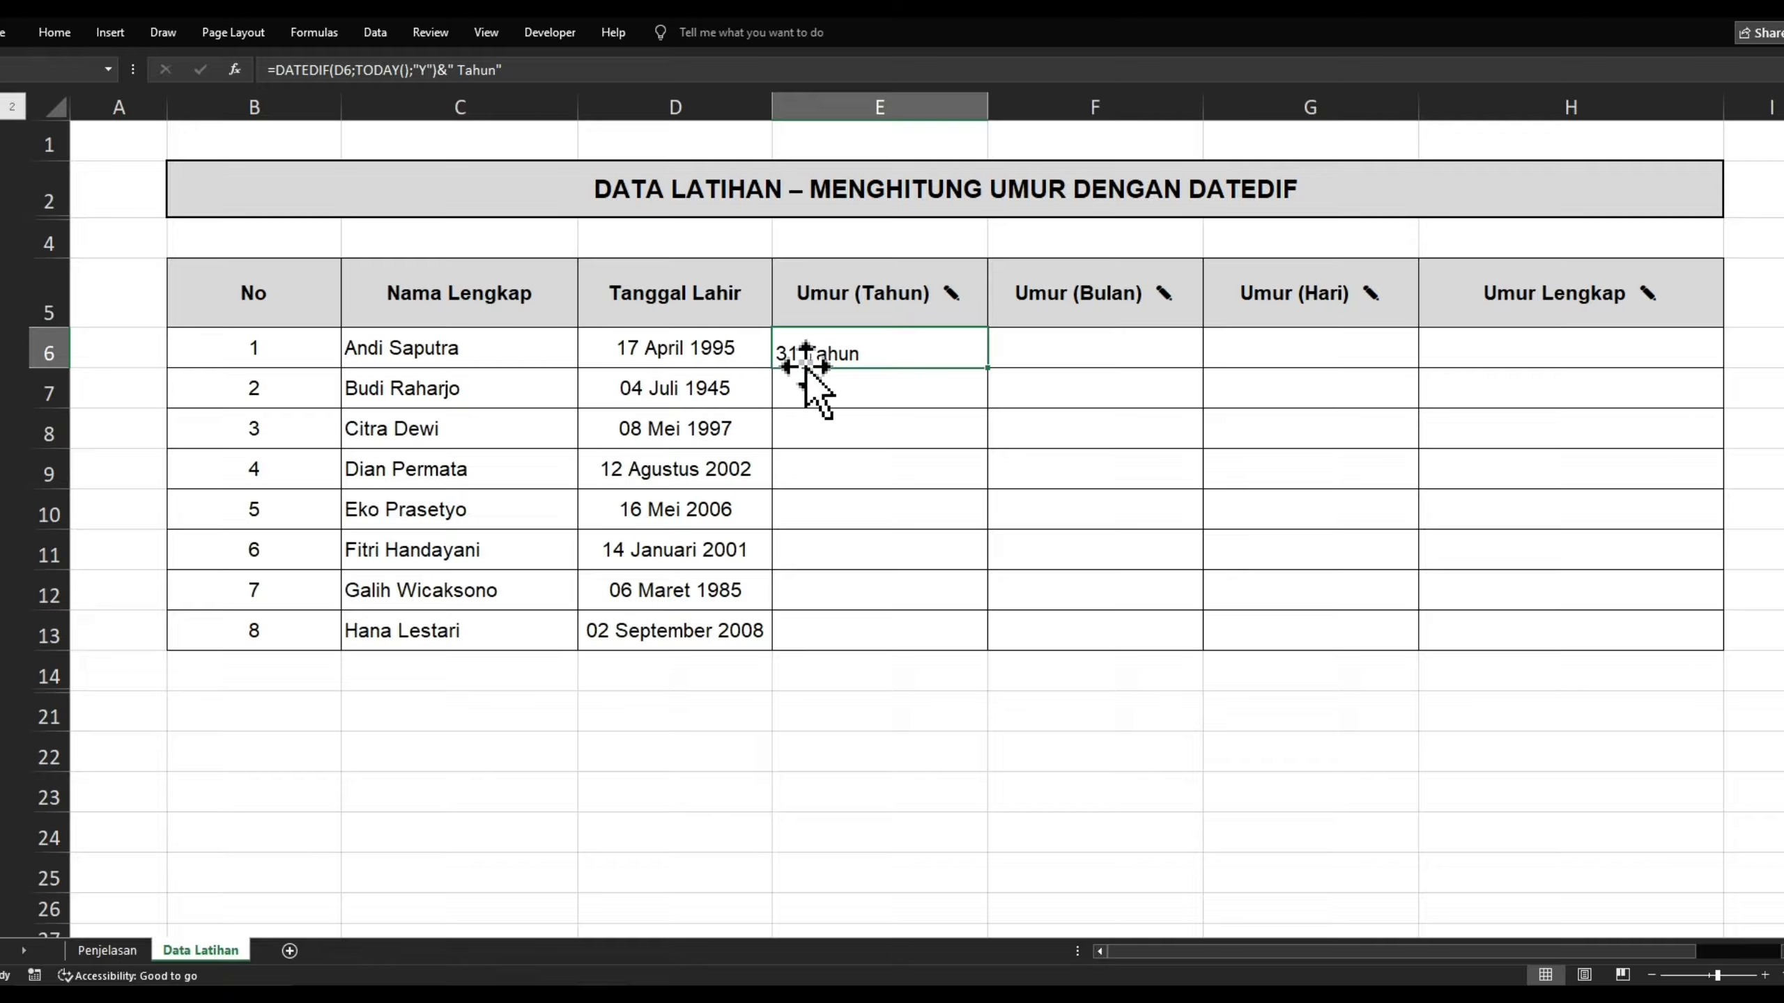
pyautogui.doubleClick(990, 372)
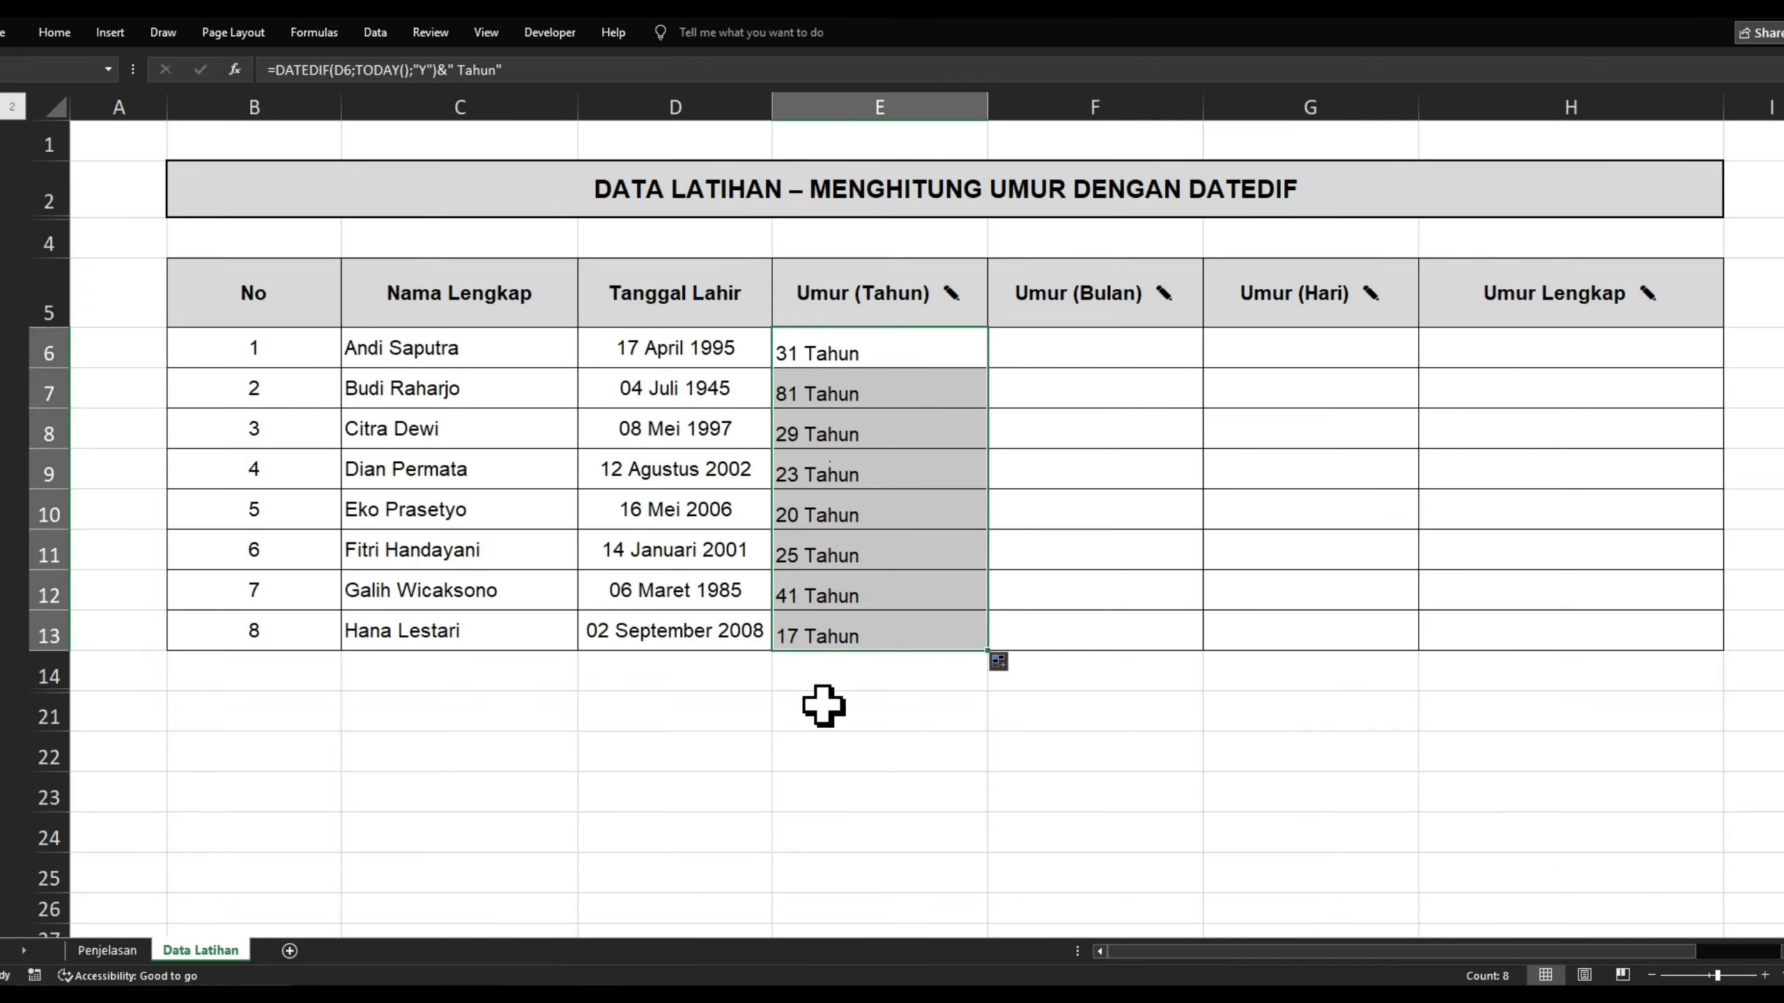
# Review the ages in E6:E13 against the table rows and select the first Umur (Bulan) cell, F6.
pyautogui.click(887, 680)
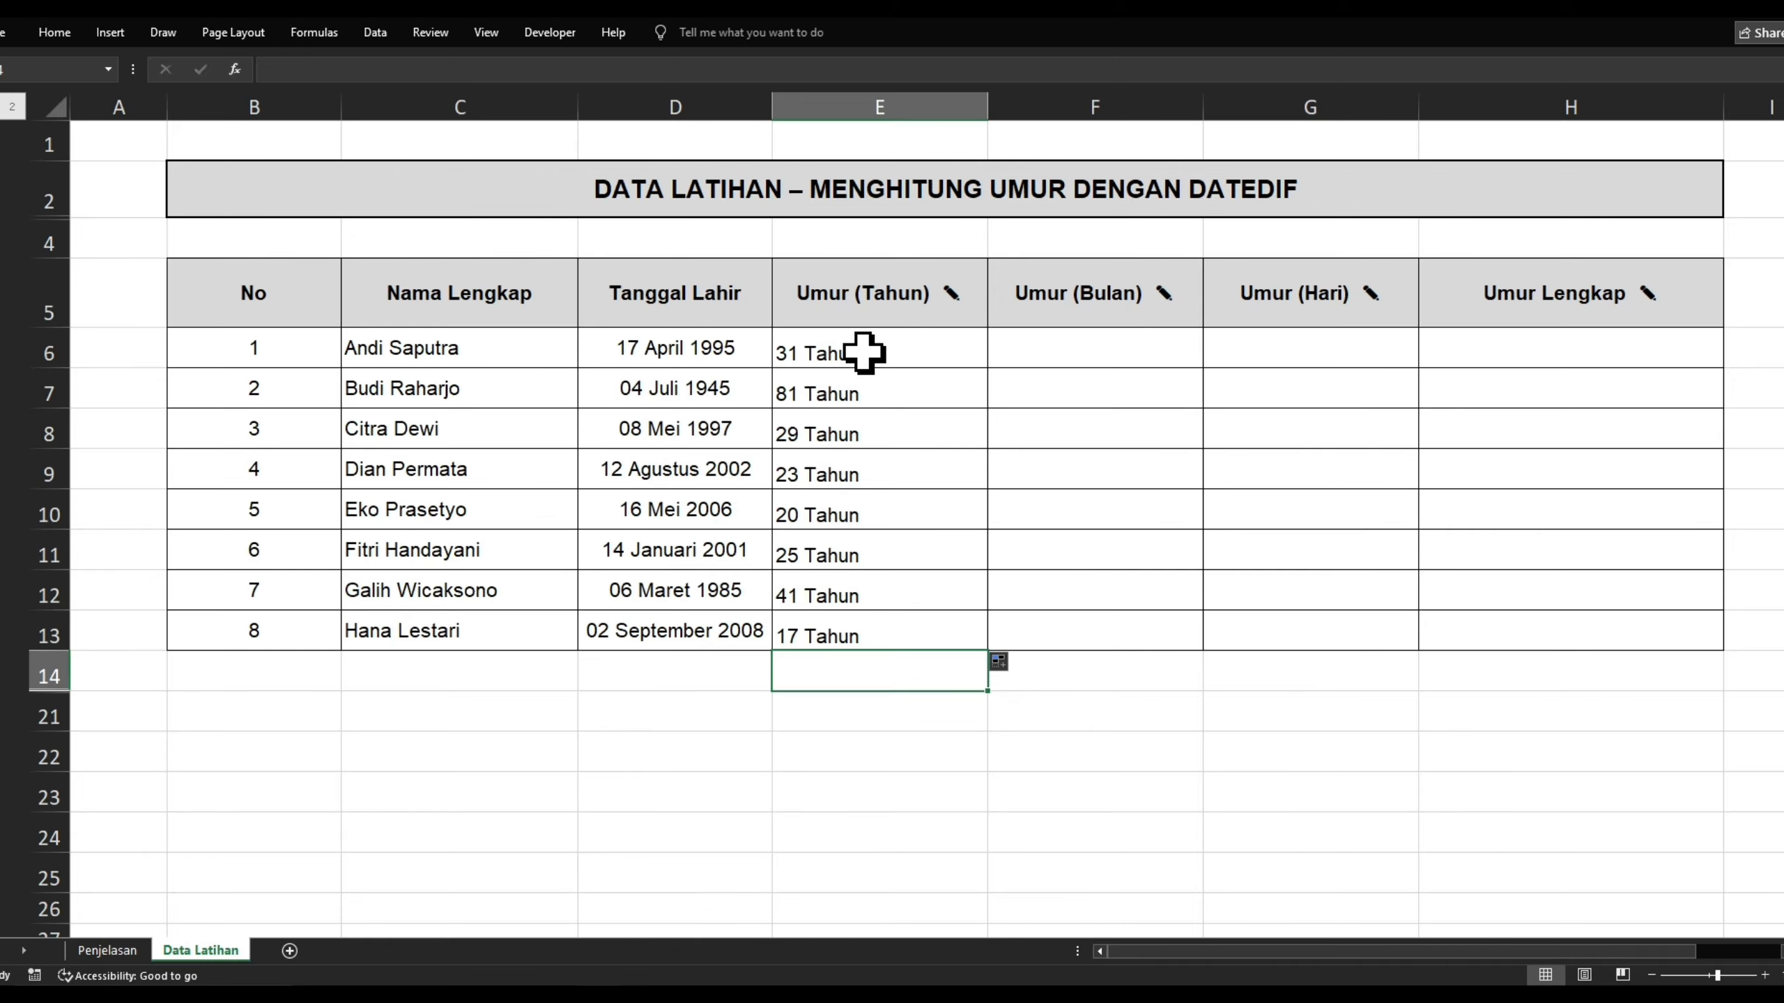
pyautogui.moveTo(864, 353); pyautogui.dragTo(900, 637)
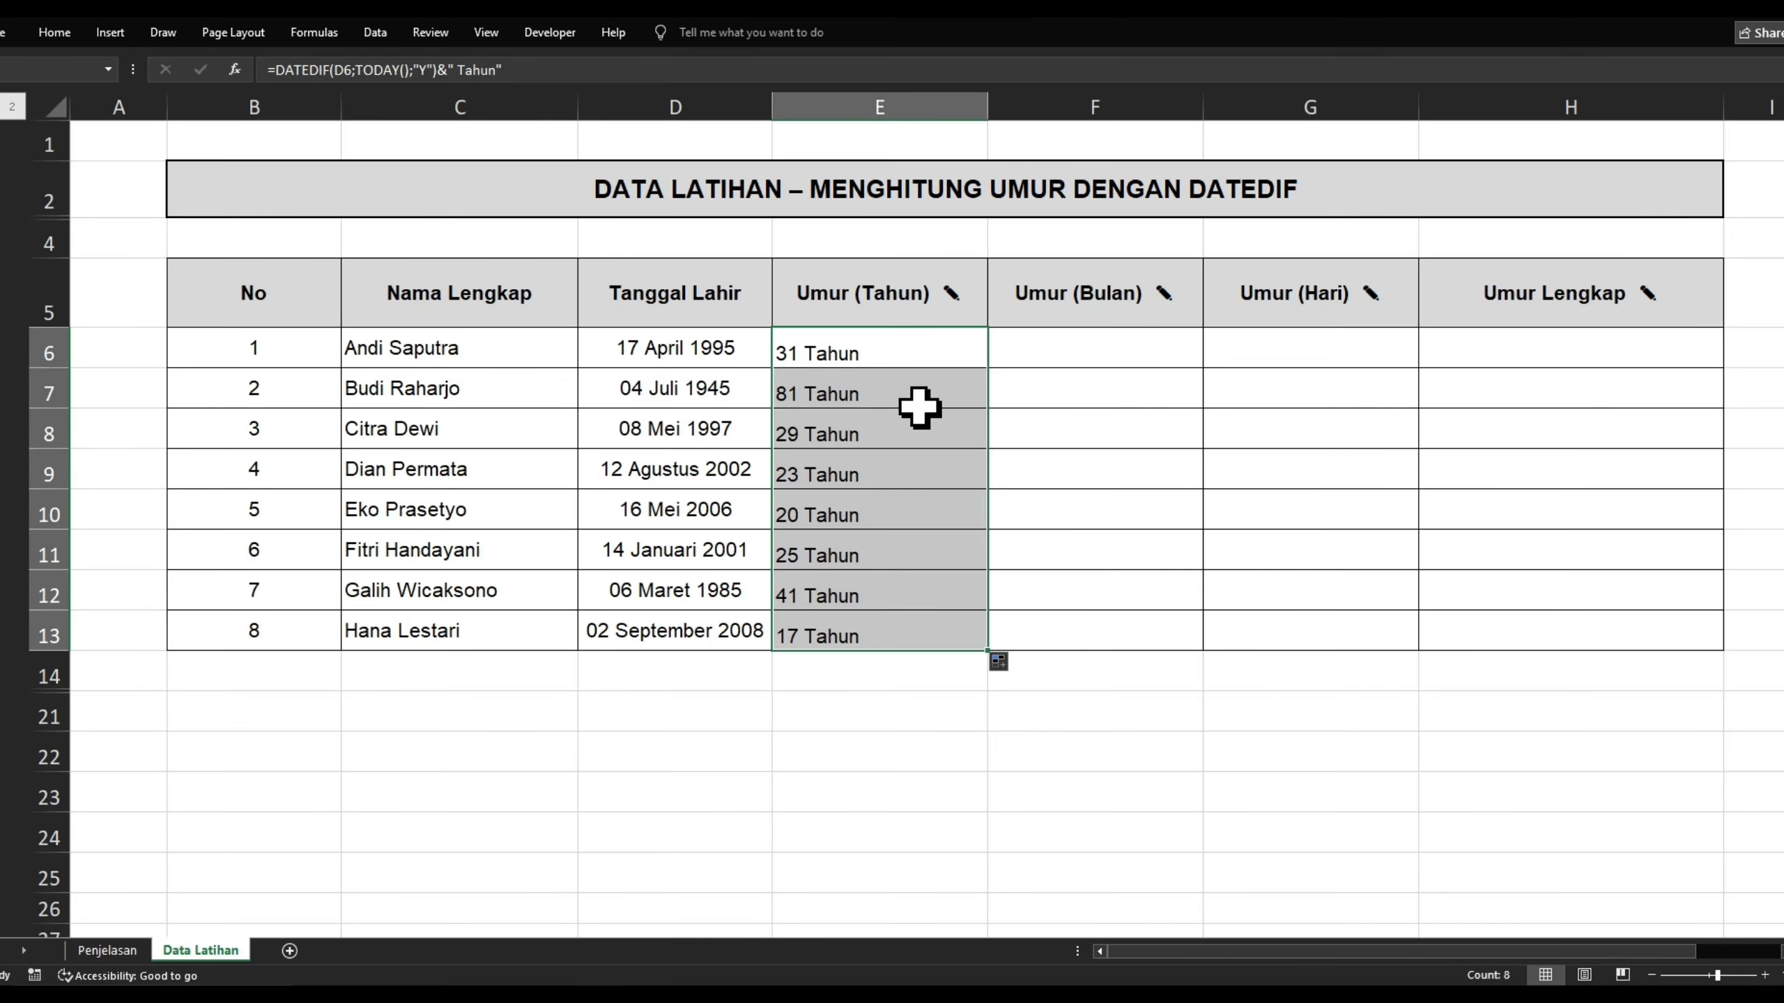
pyautogui.click(907, 351)
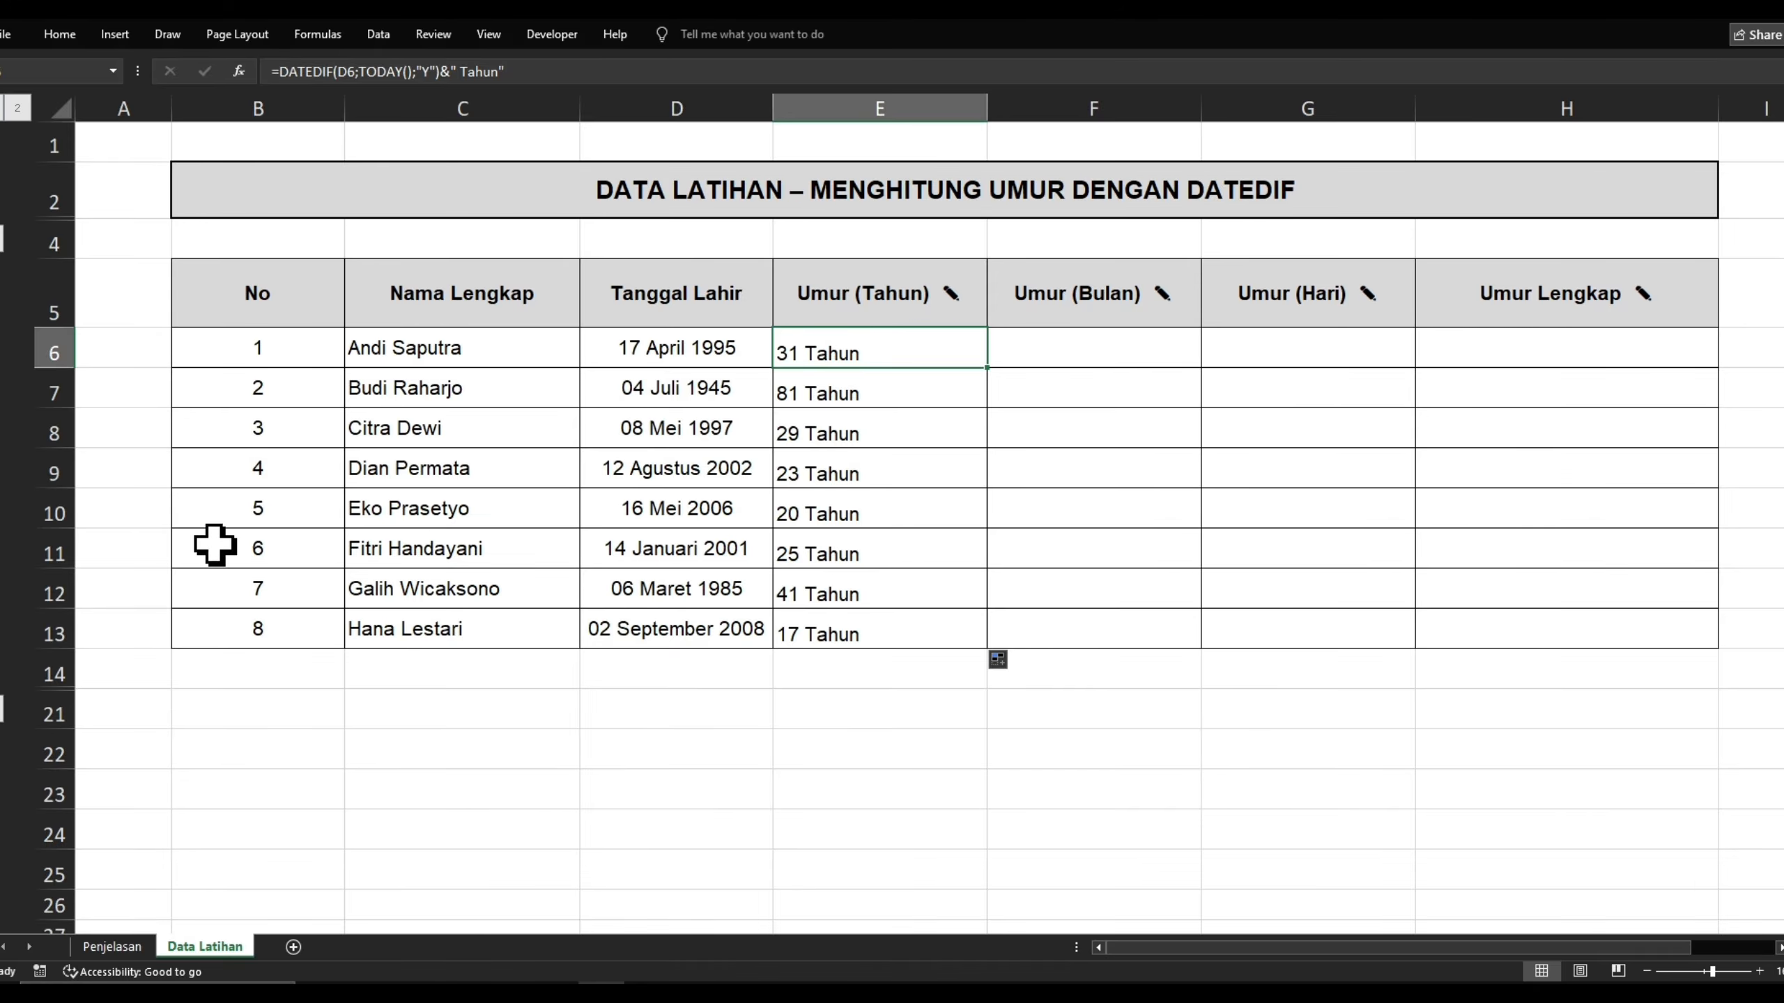
pyautogui.click(395, 356)
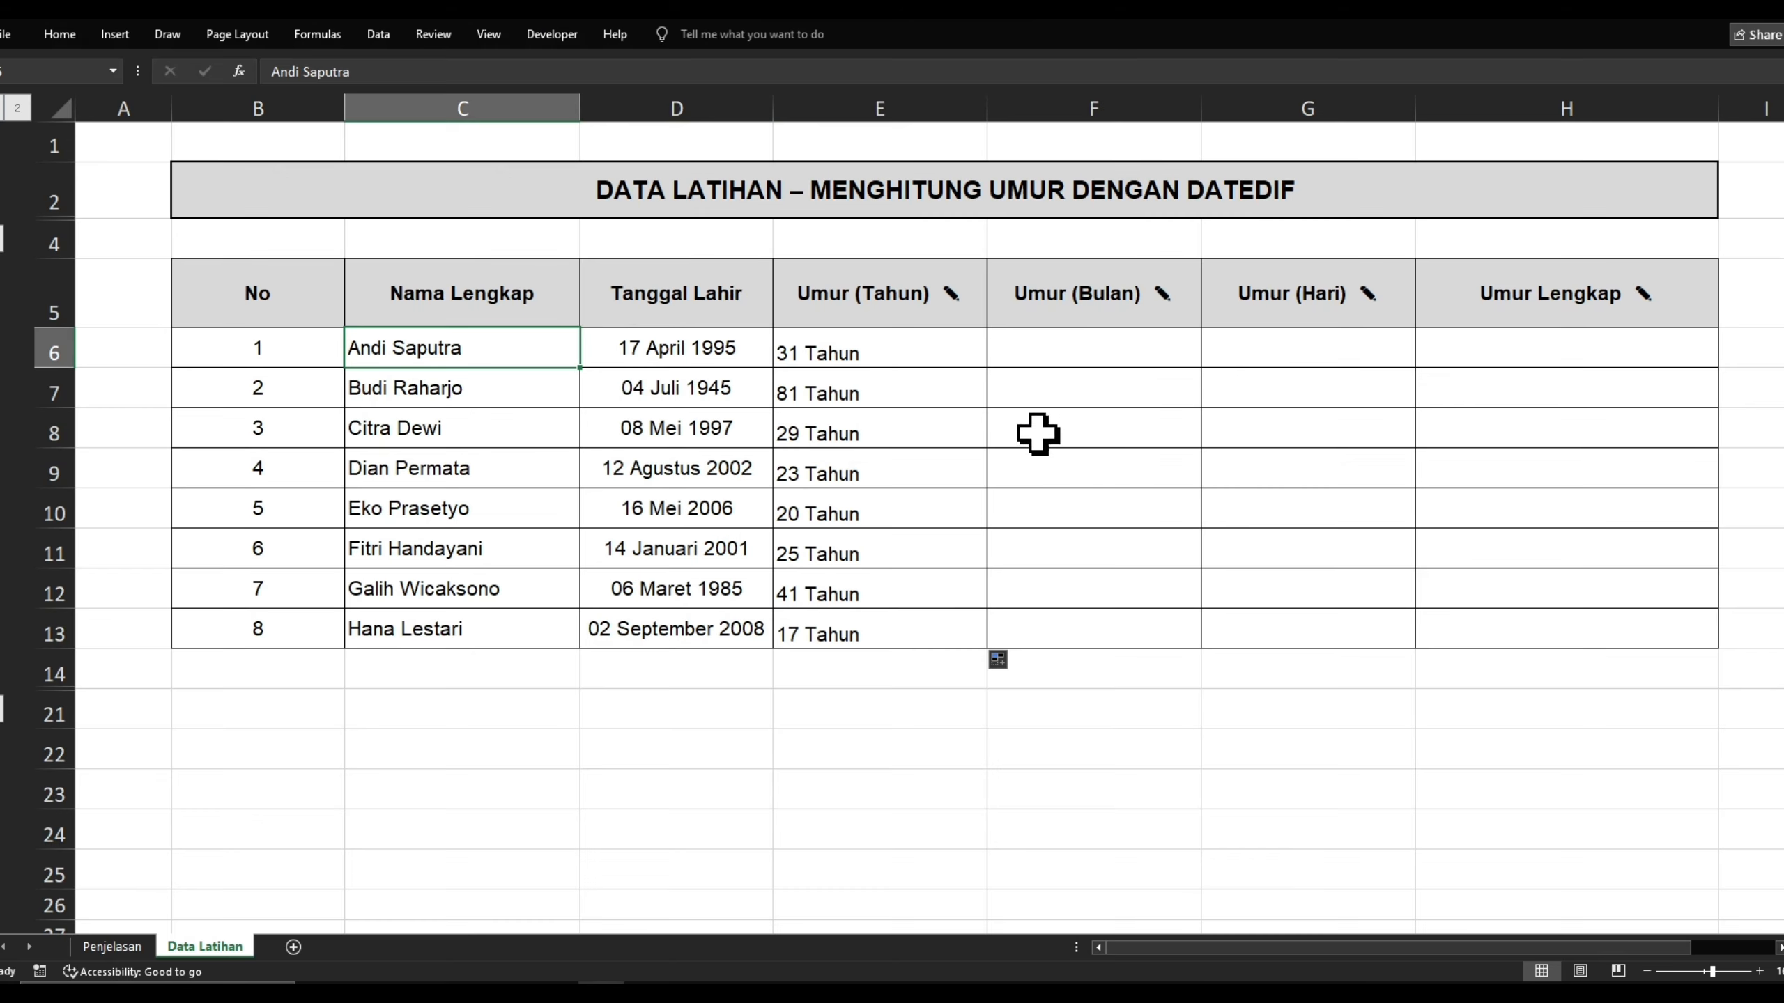
pyautogui.click(1075, 346)
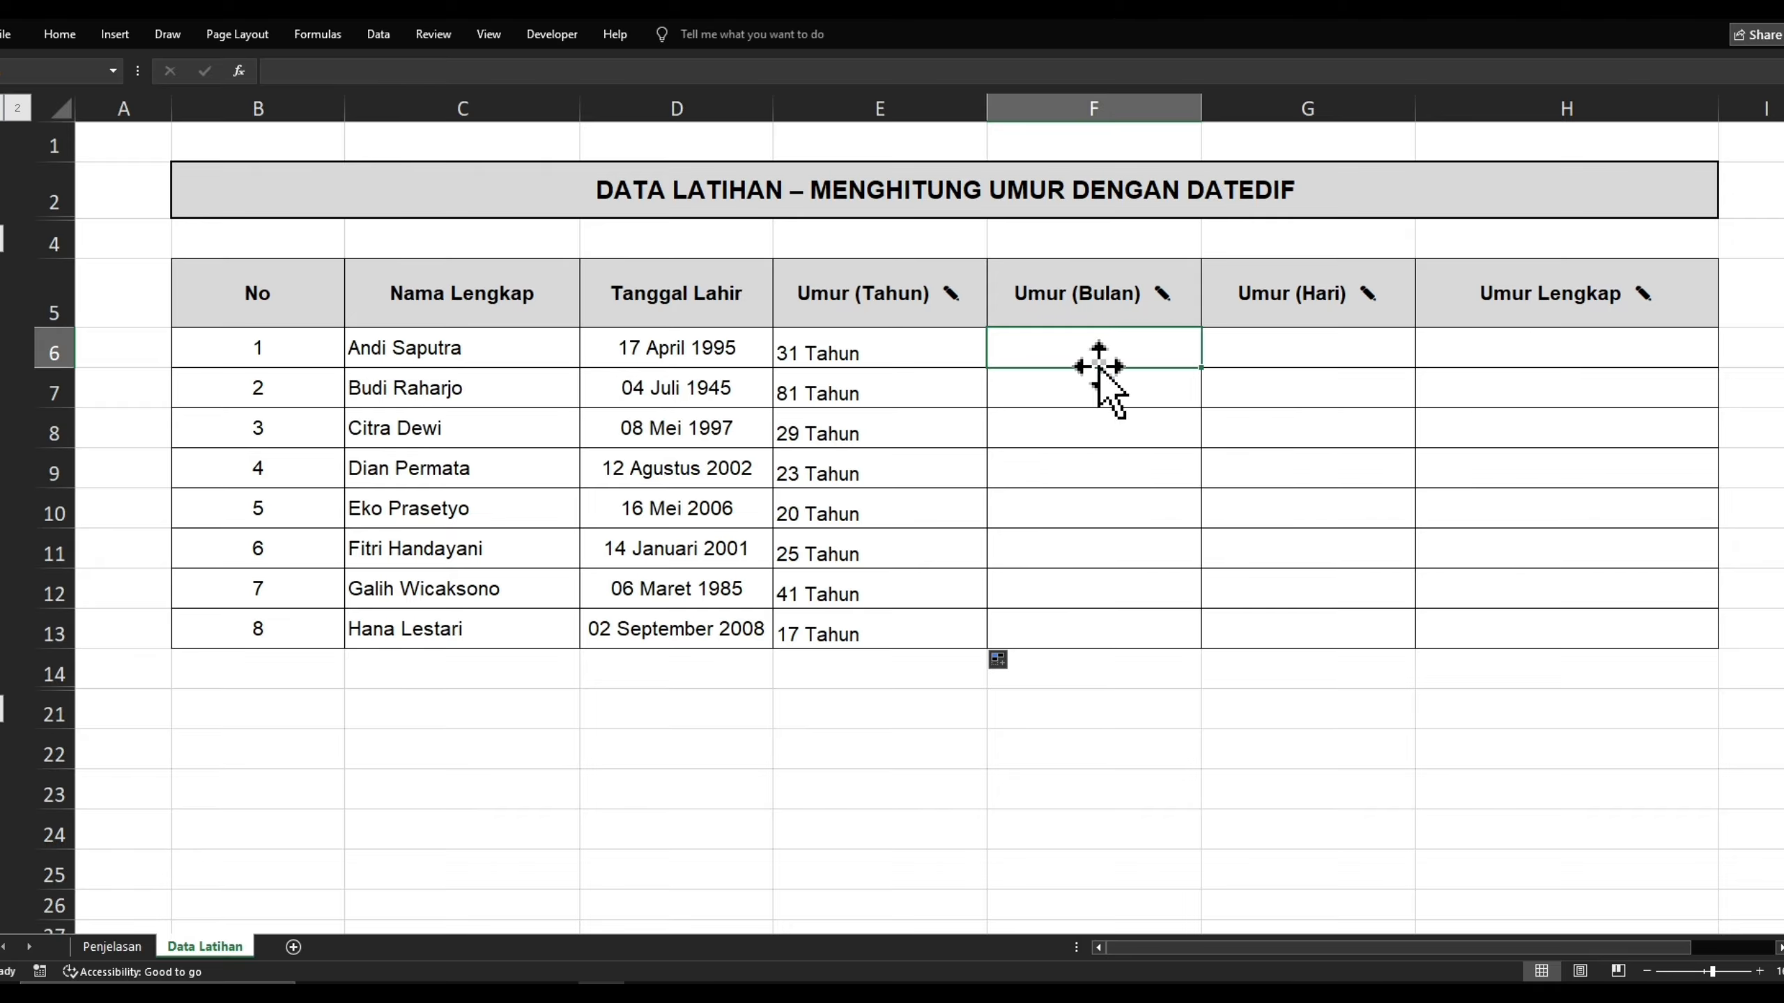
# Enter =DATEDIF(D6;Today();"M")&" Bulan" in F6 to calculate the first row's age in months with its unit text.
pyautogui.click(1090, 427)
pyautogui.click(1051, 336)
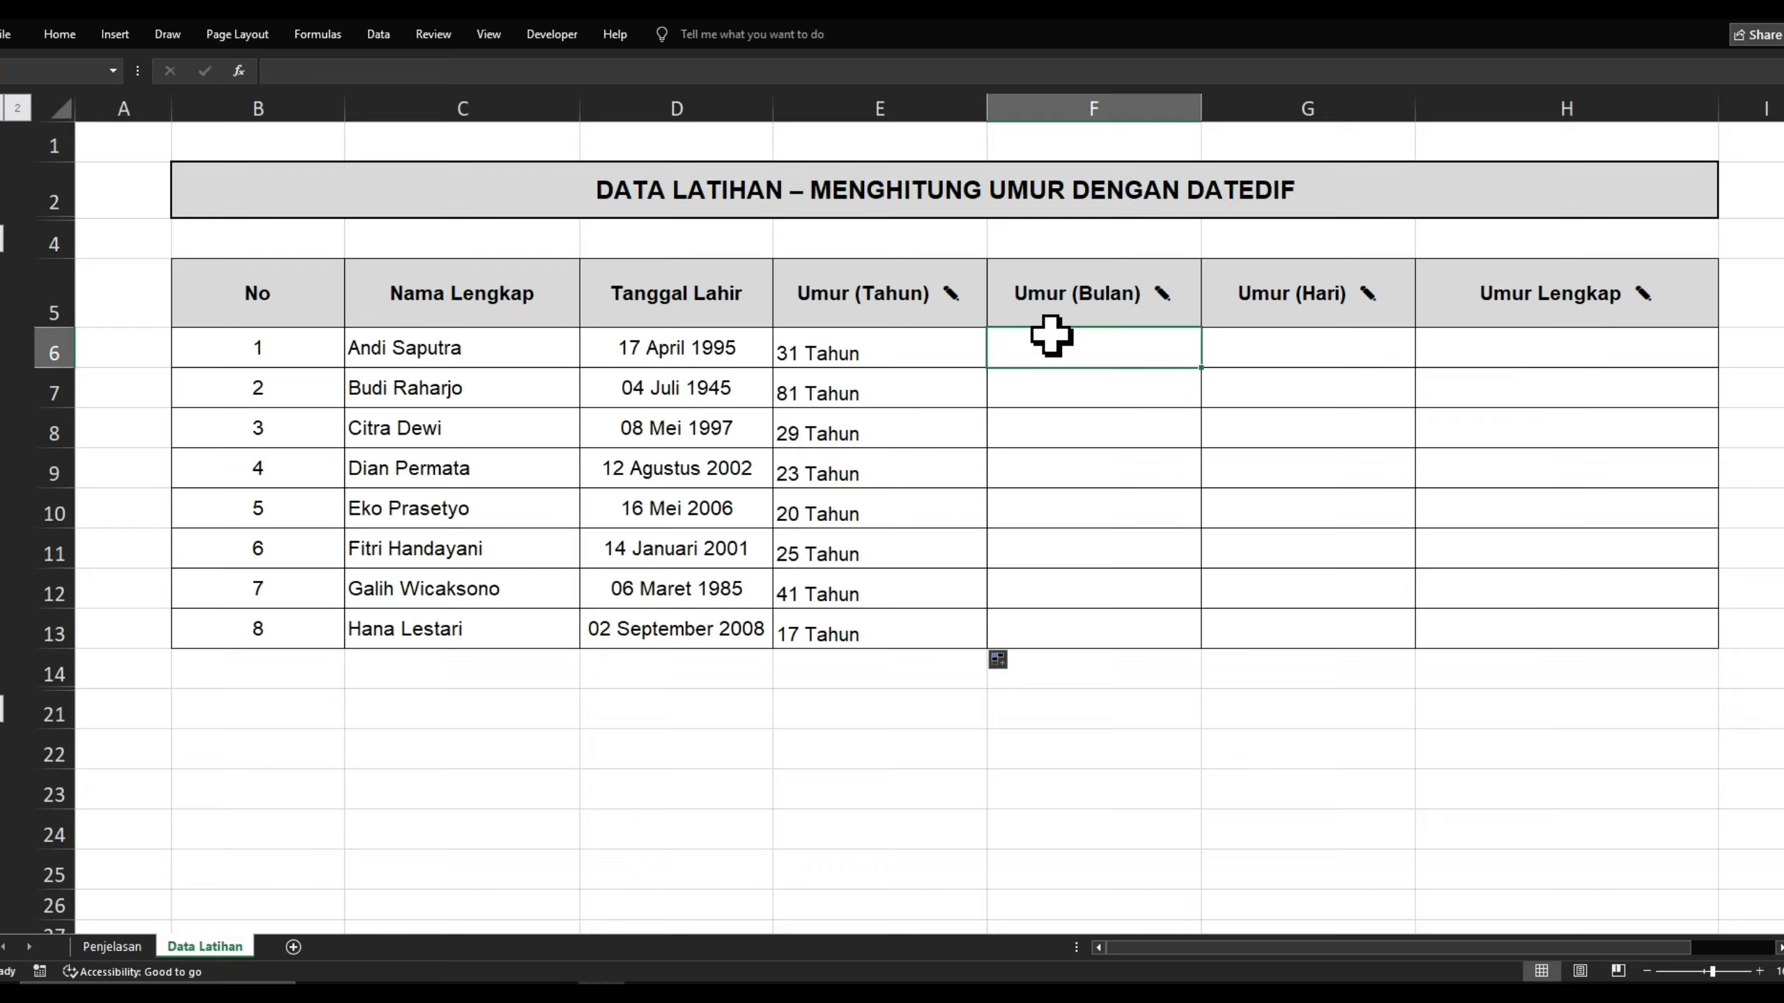
pyautogui.write('=DATE')
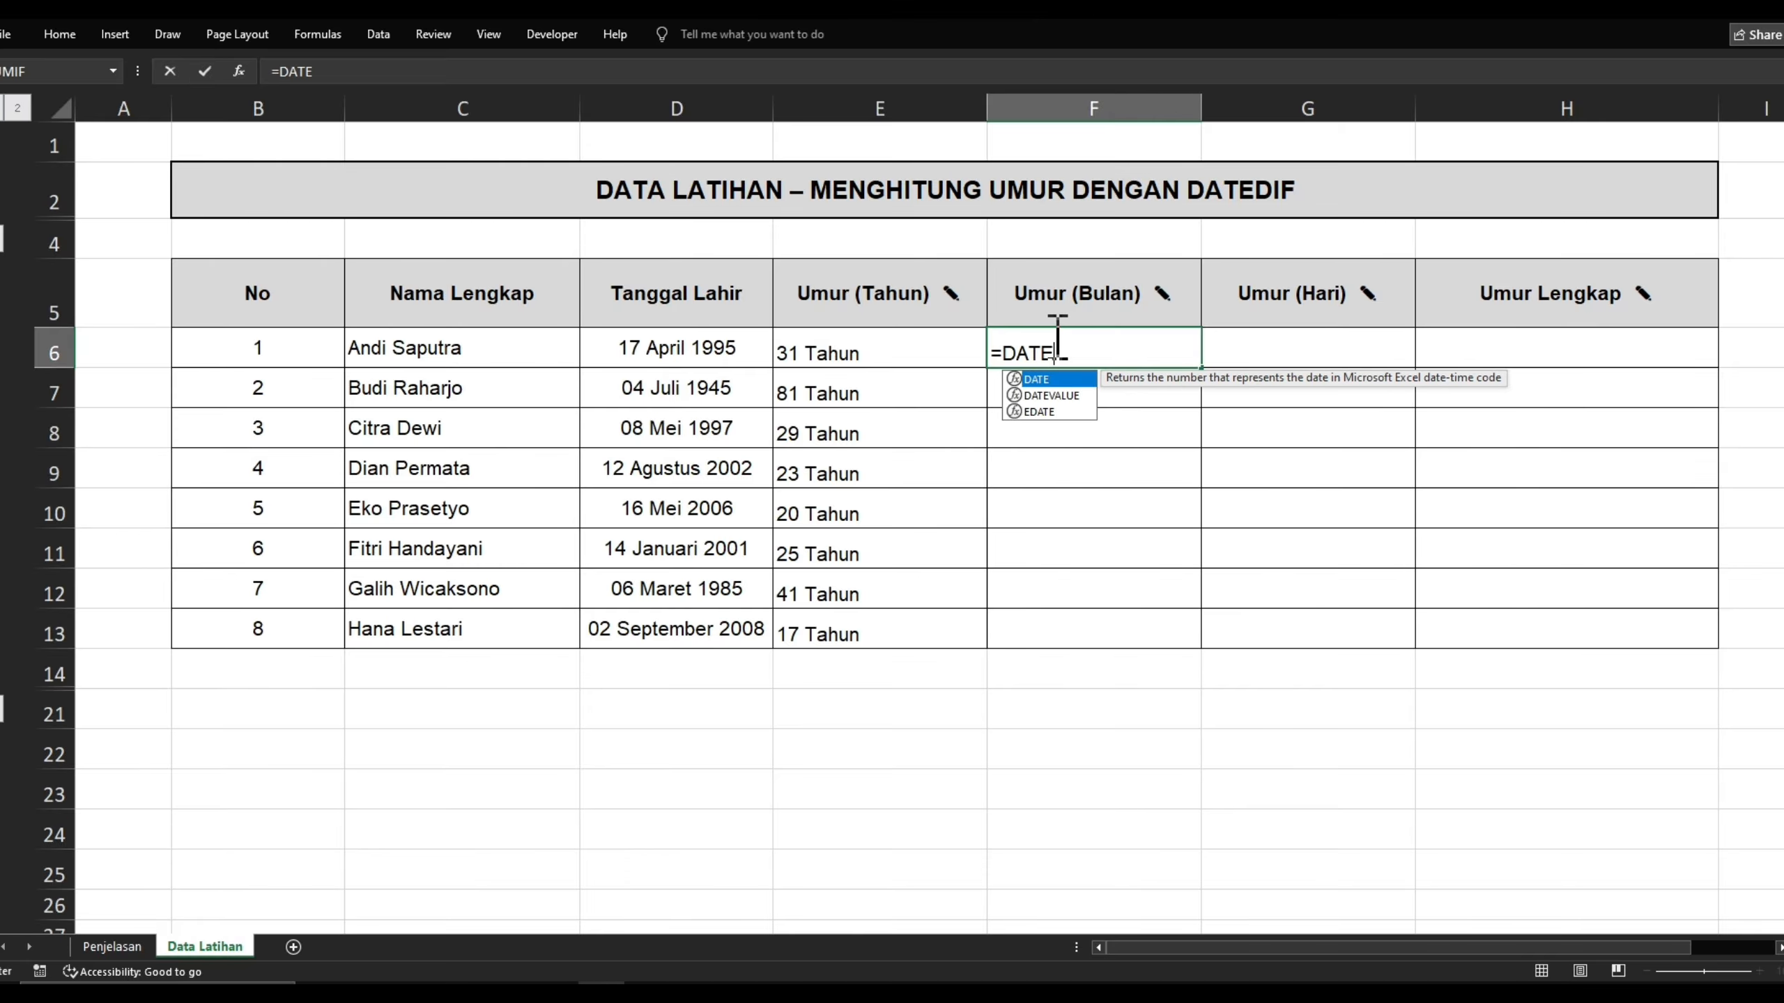
pyautogui.write('DIF')
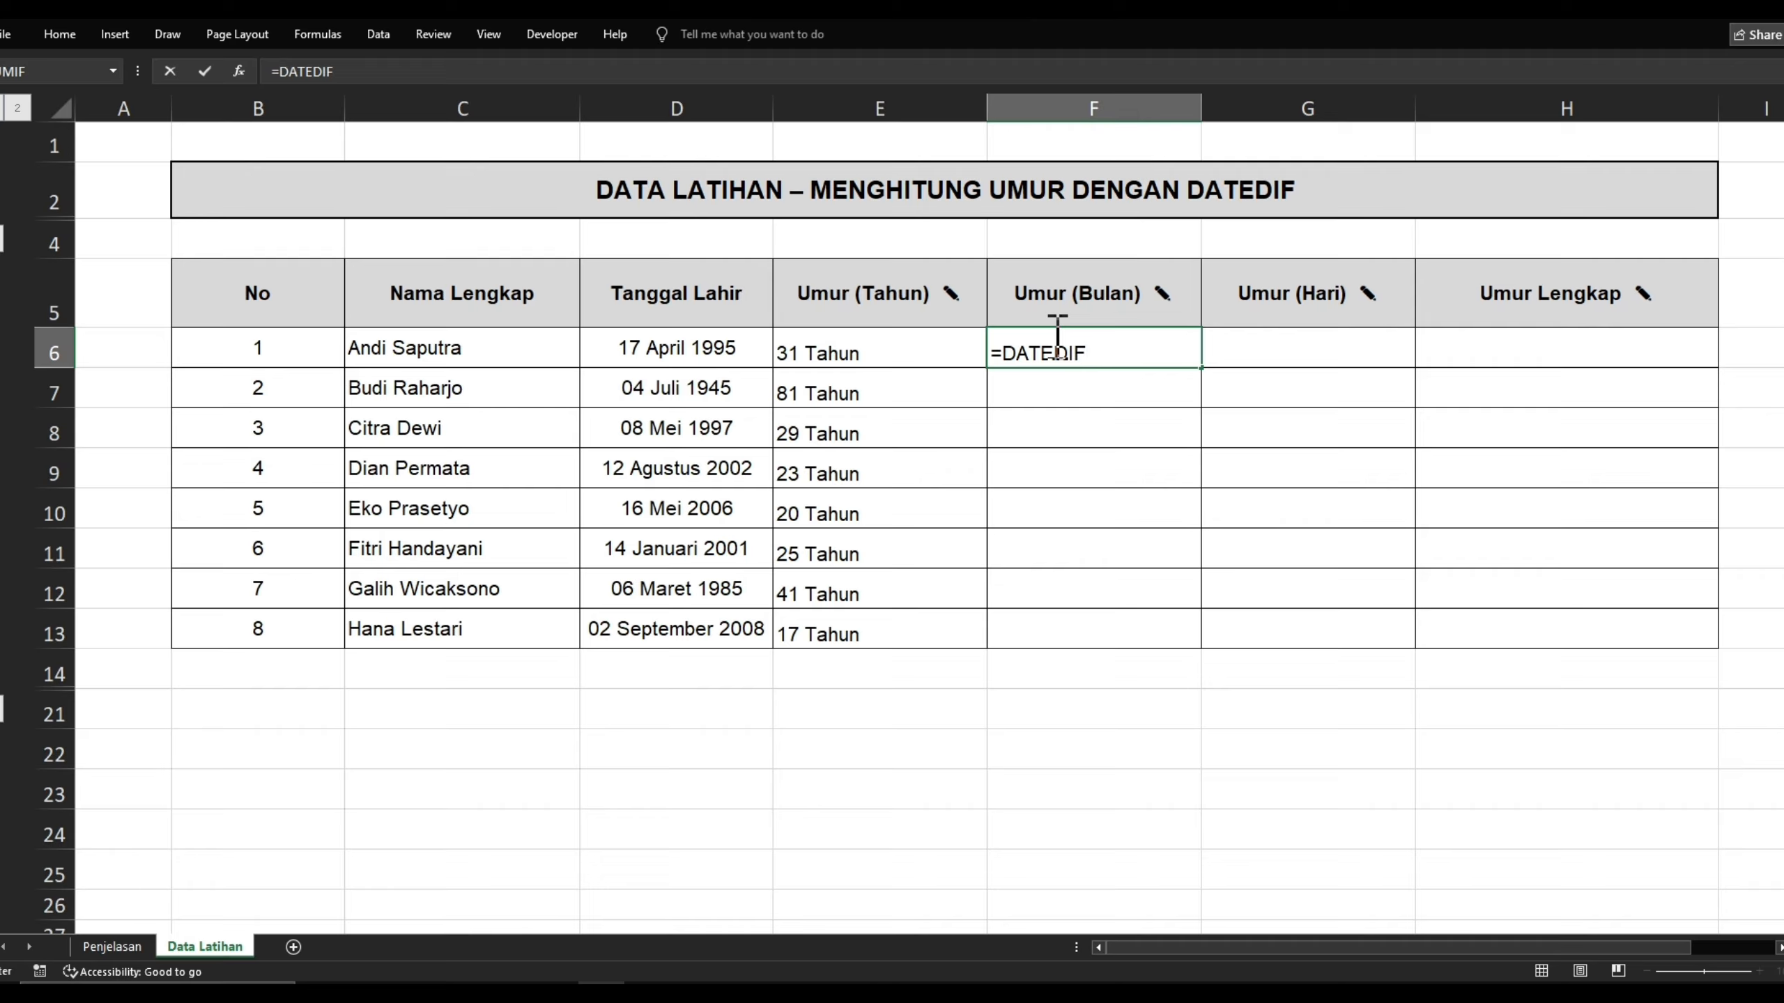
pyautogui.write('(')
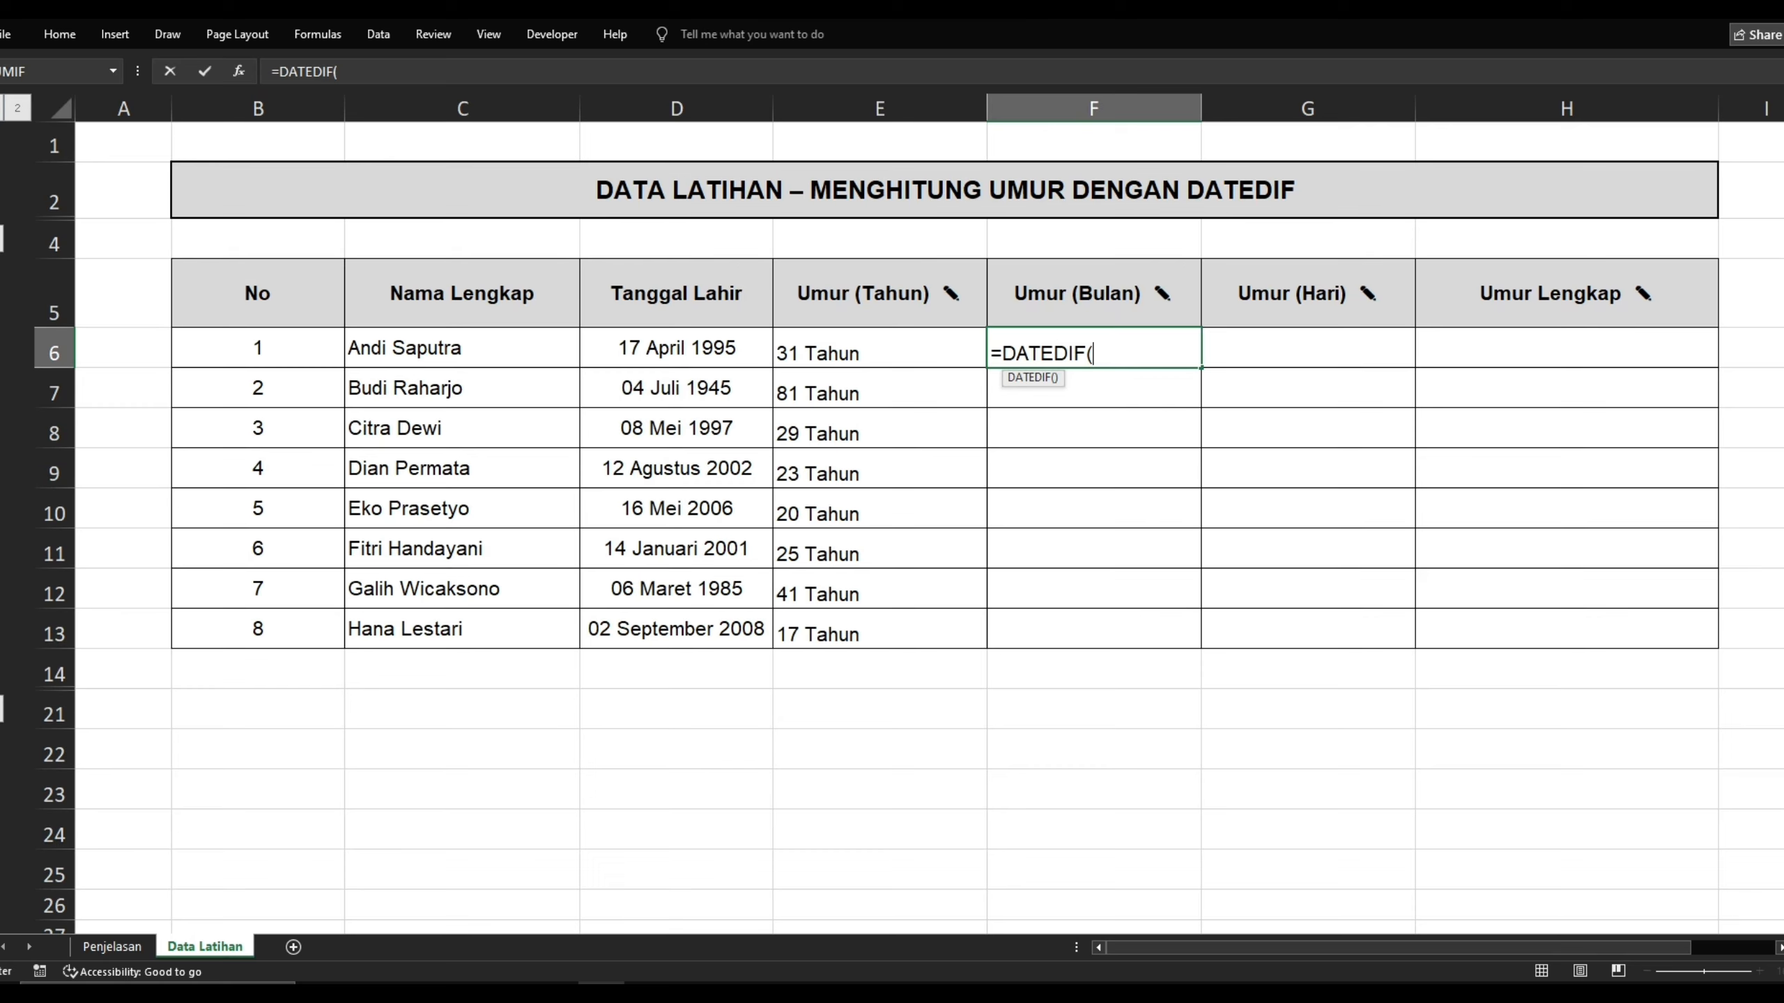
pyautogui.click(643, 355)
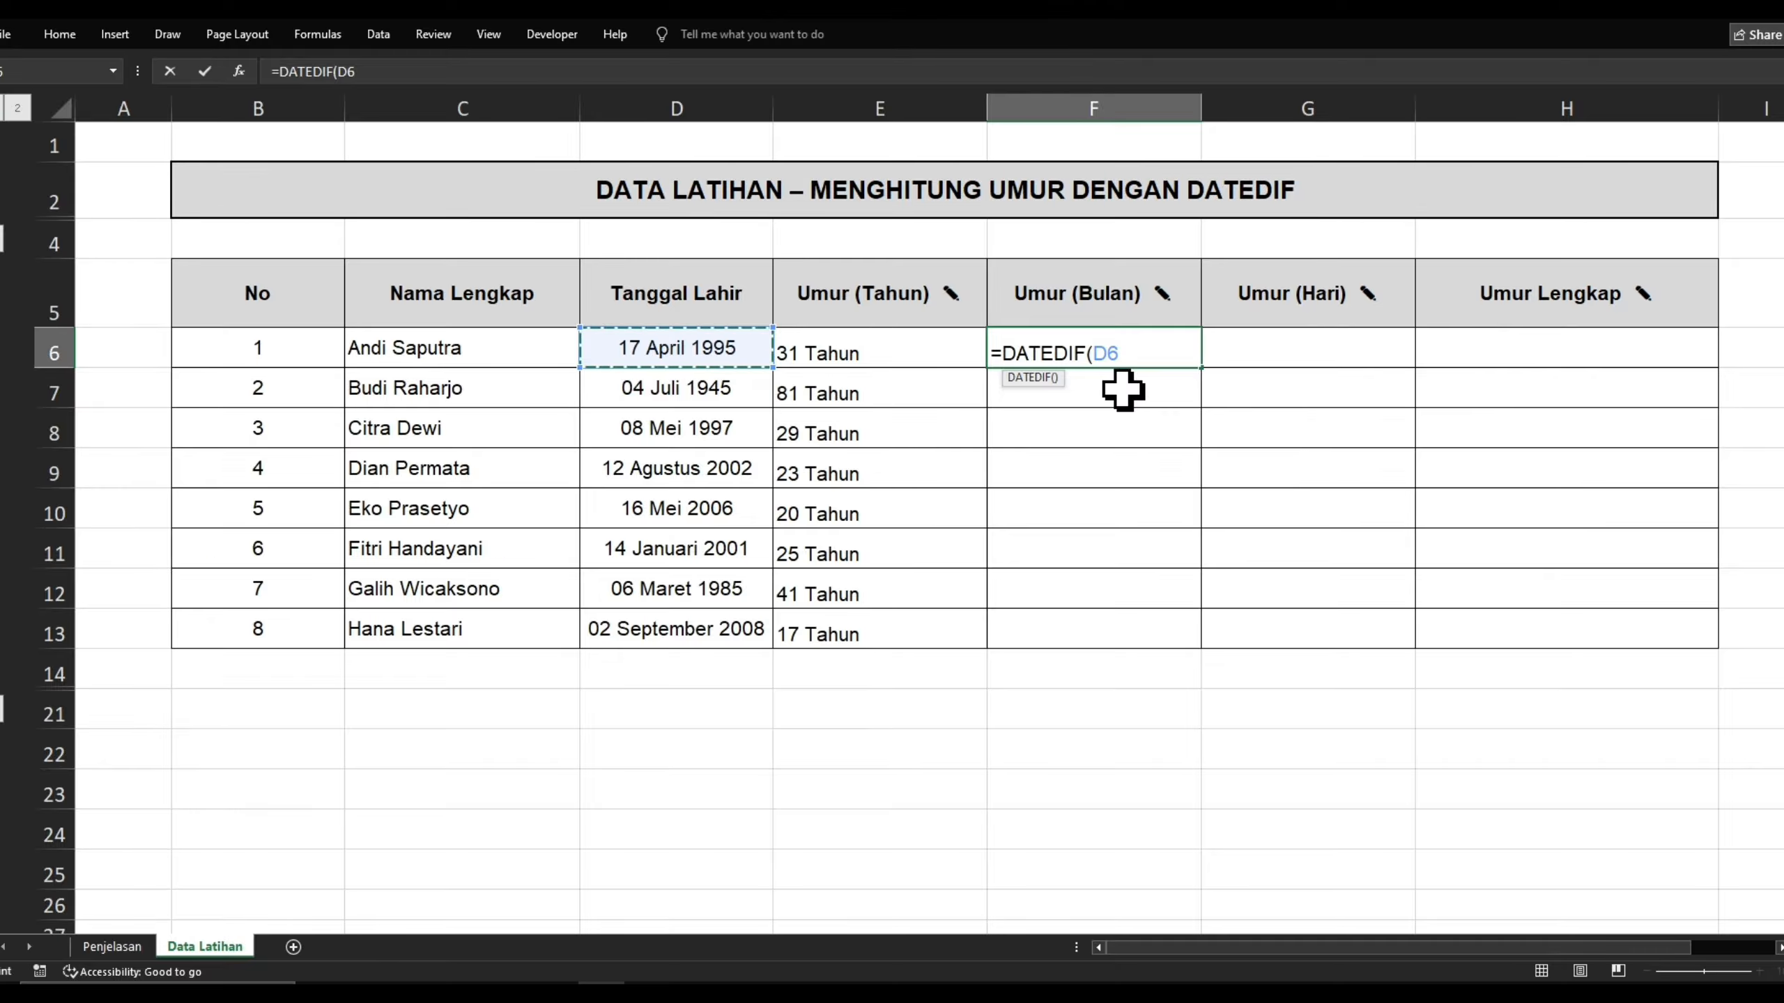
pyautogui.write(';')
pyautogui.write('Today')
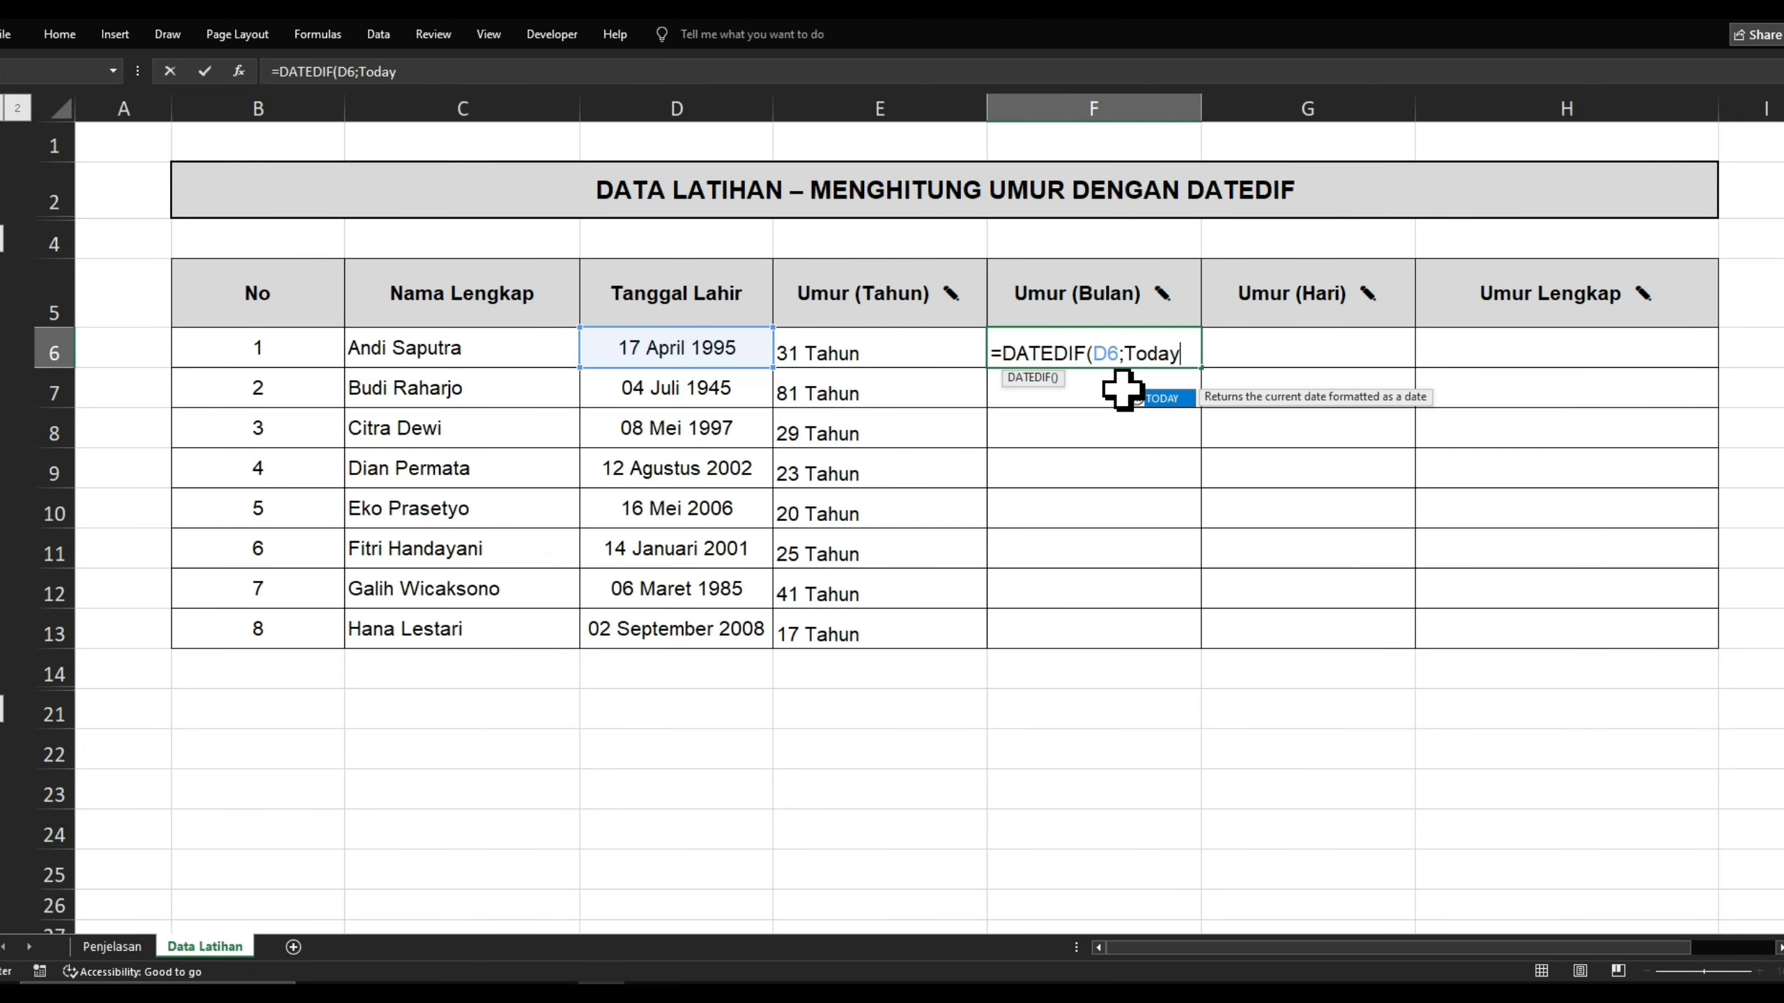
pyautogui.write('()')
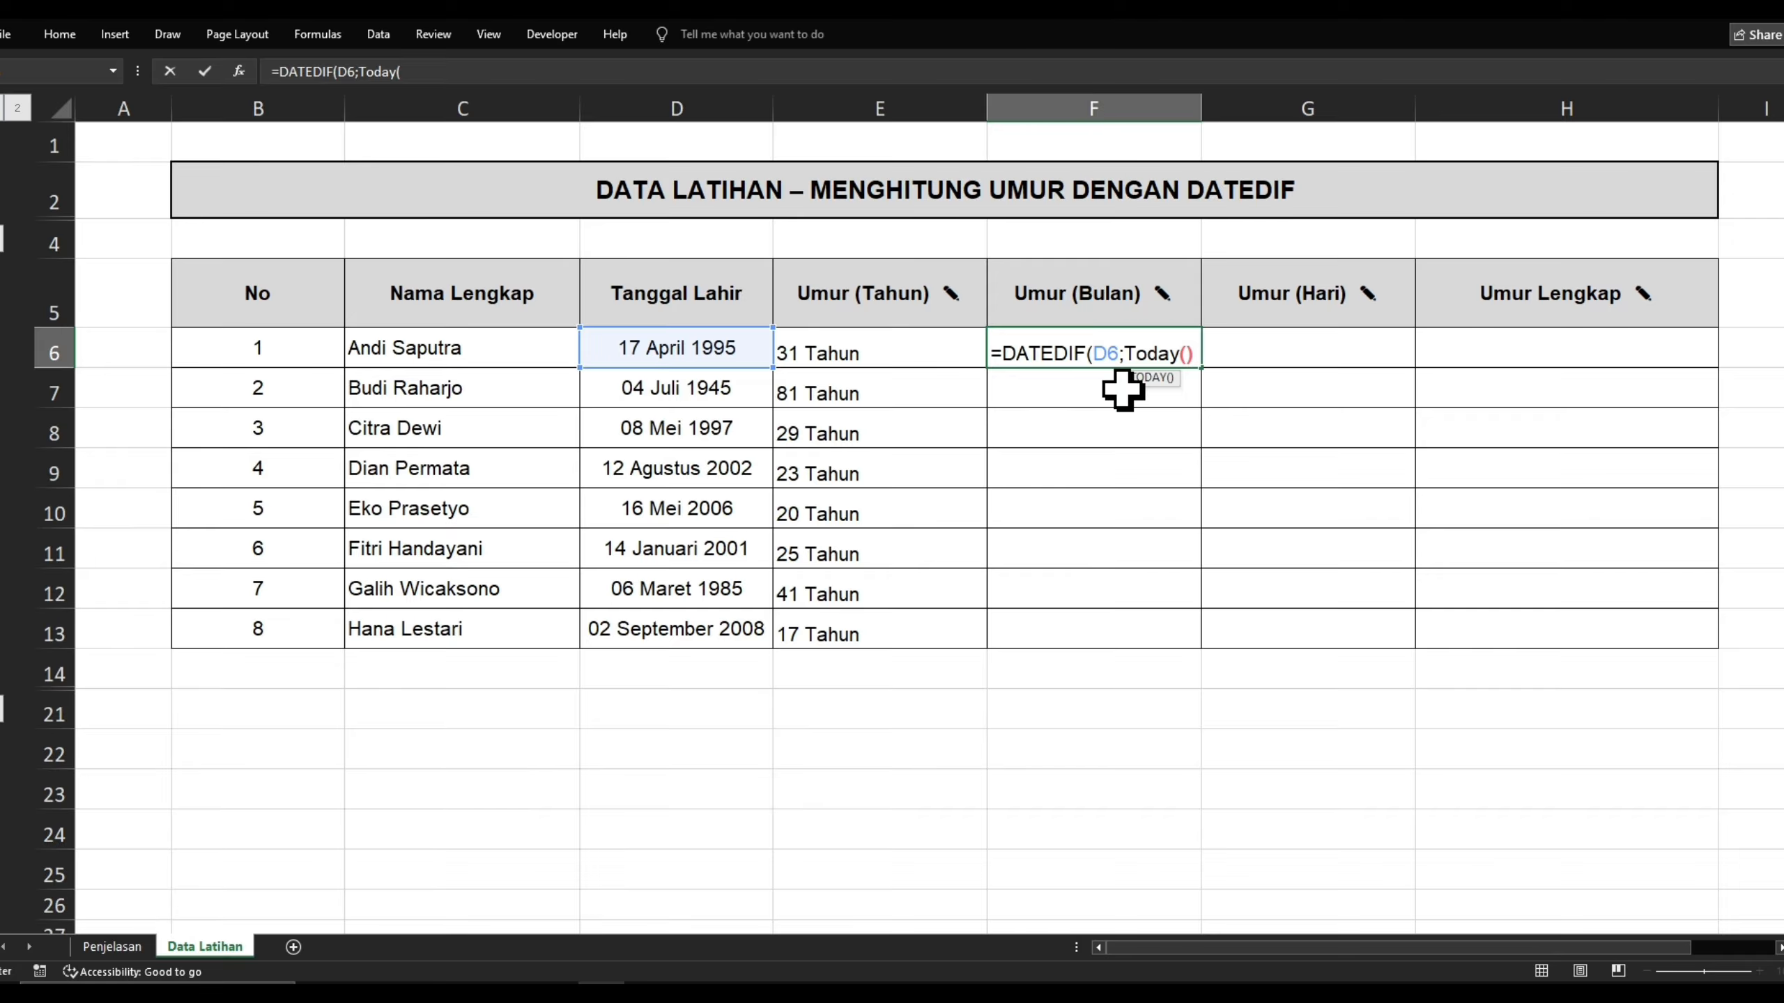
pyautogui.write(';')
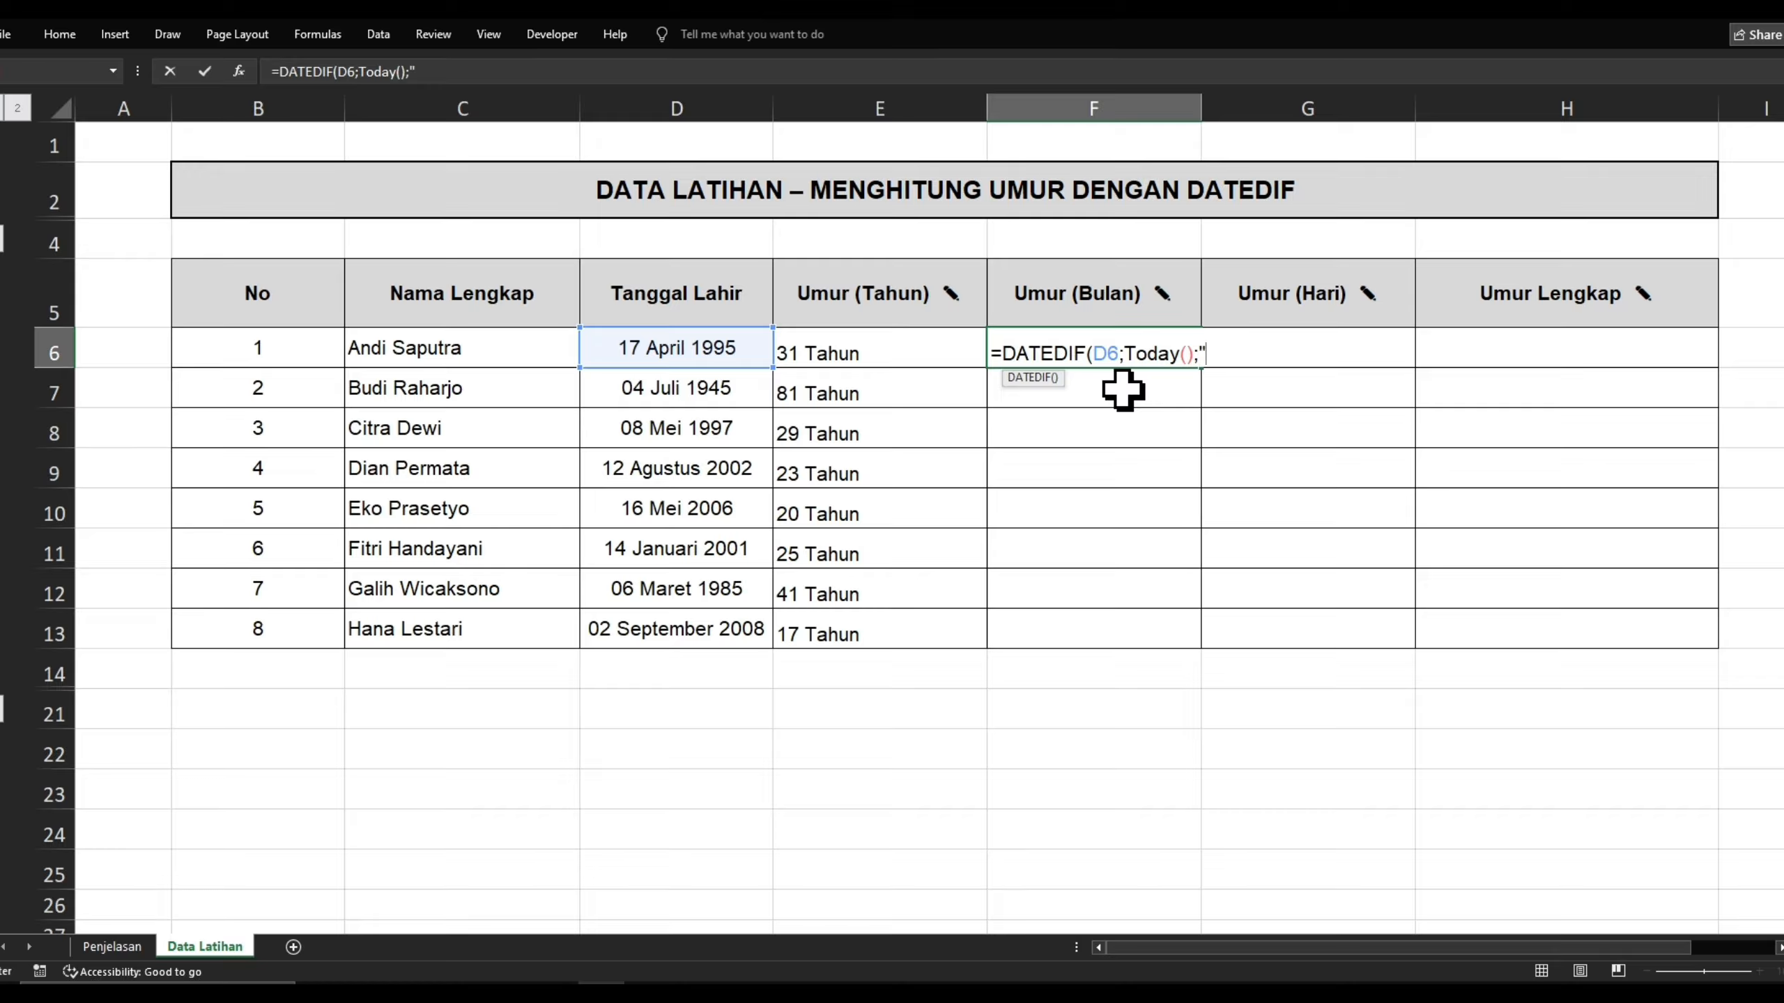
pyautogui.write('M')
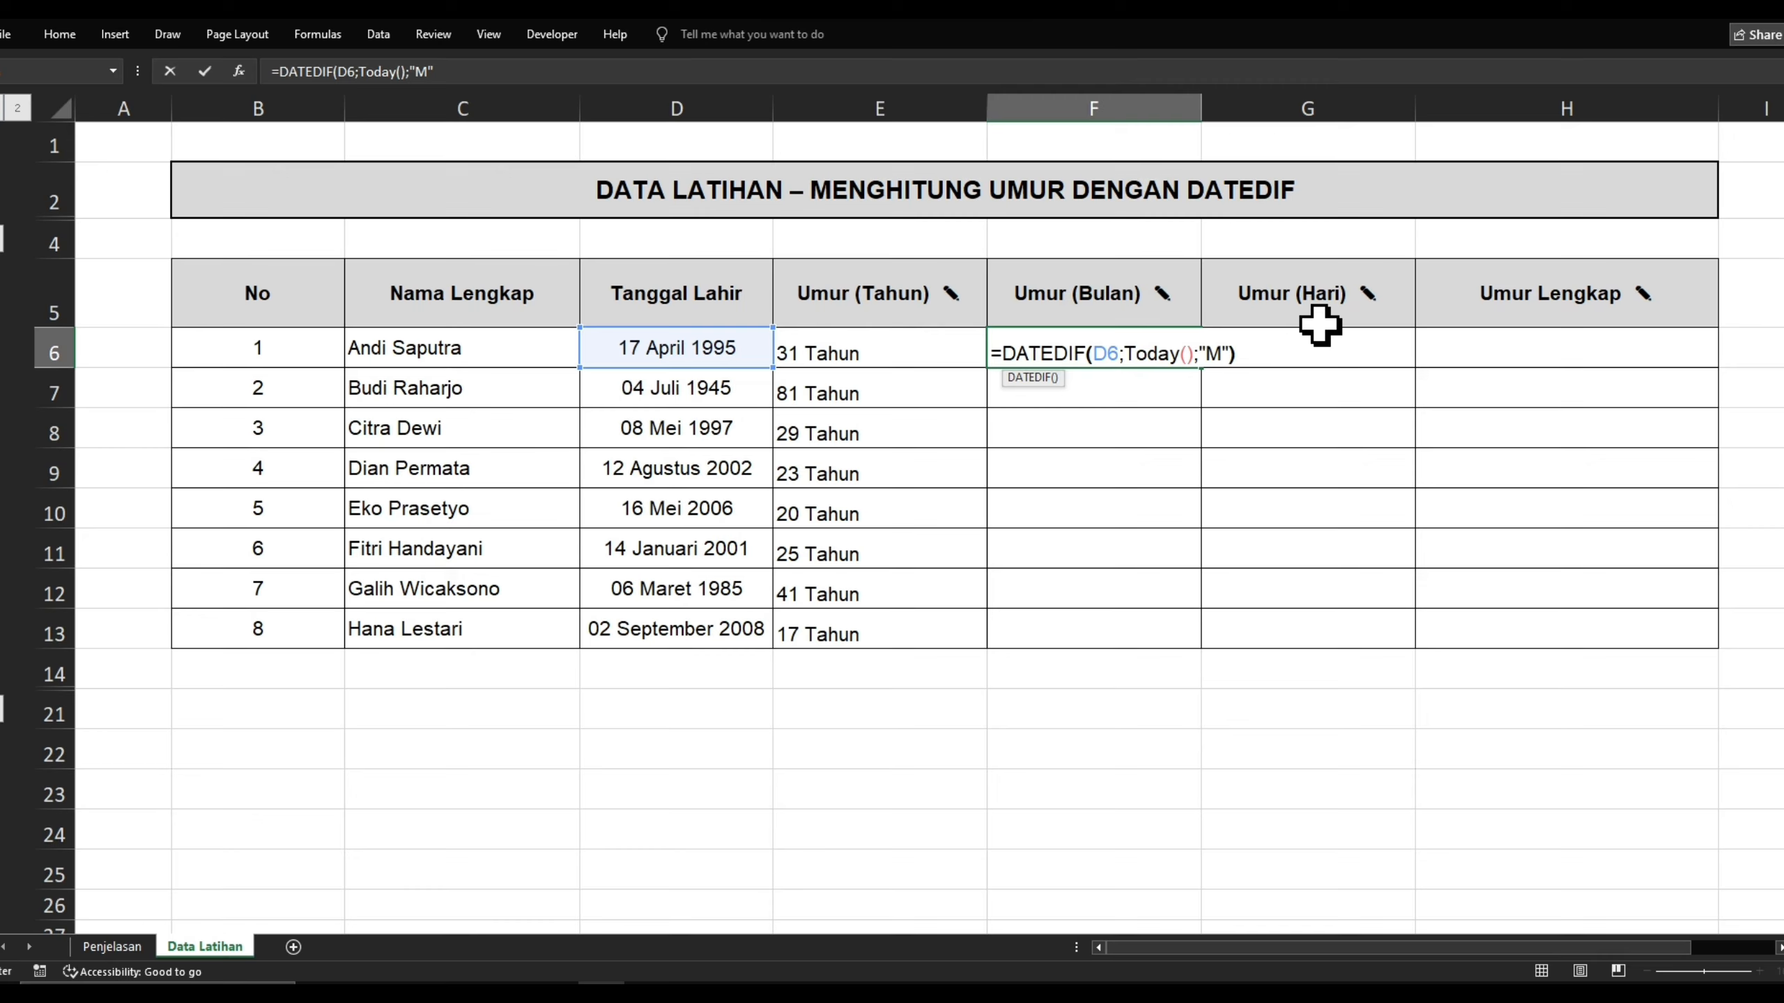
pyautogui.write(')')
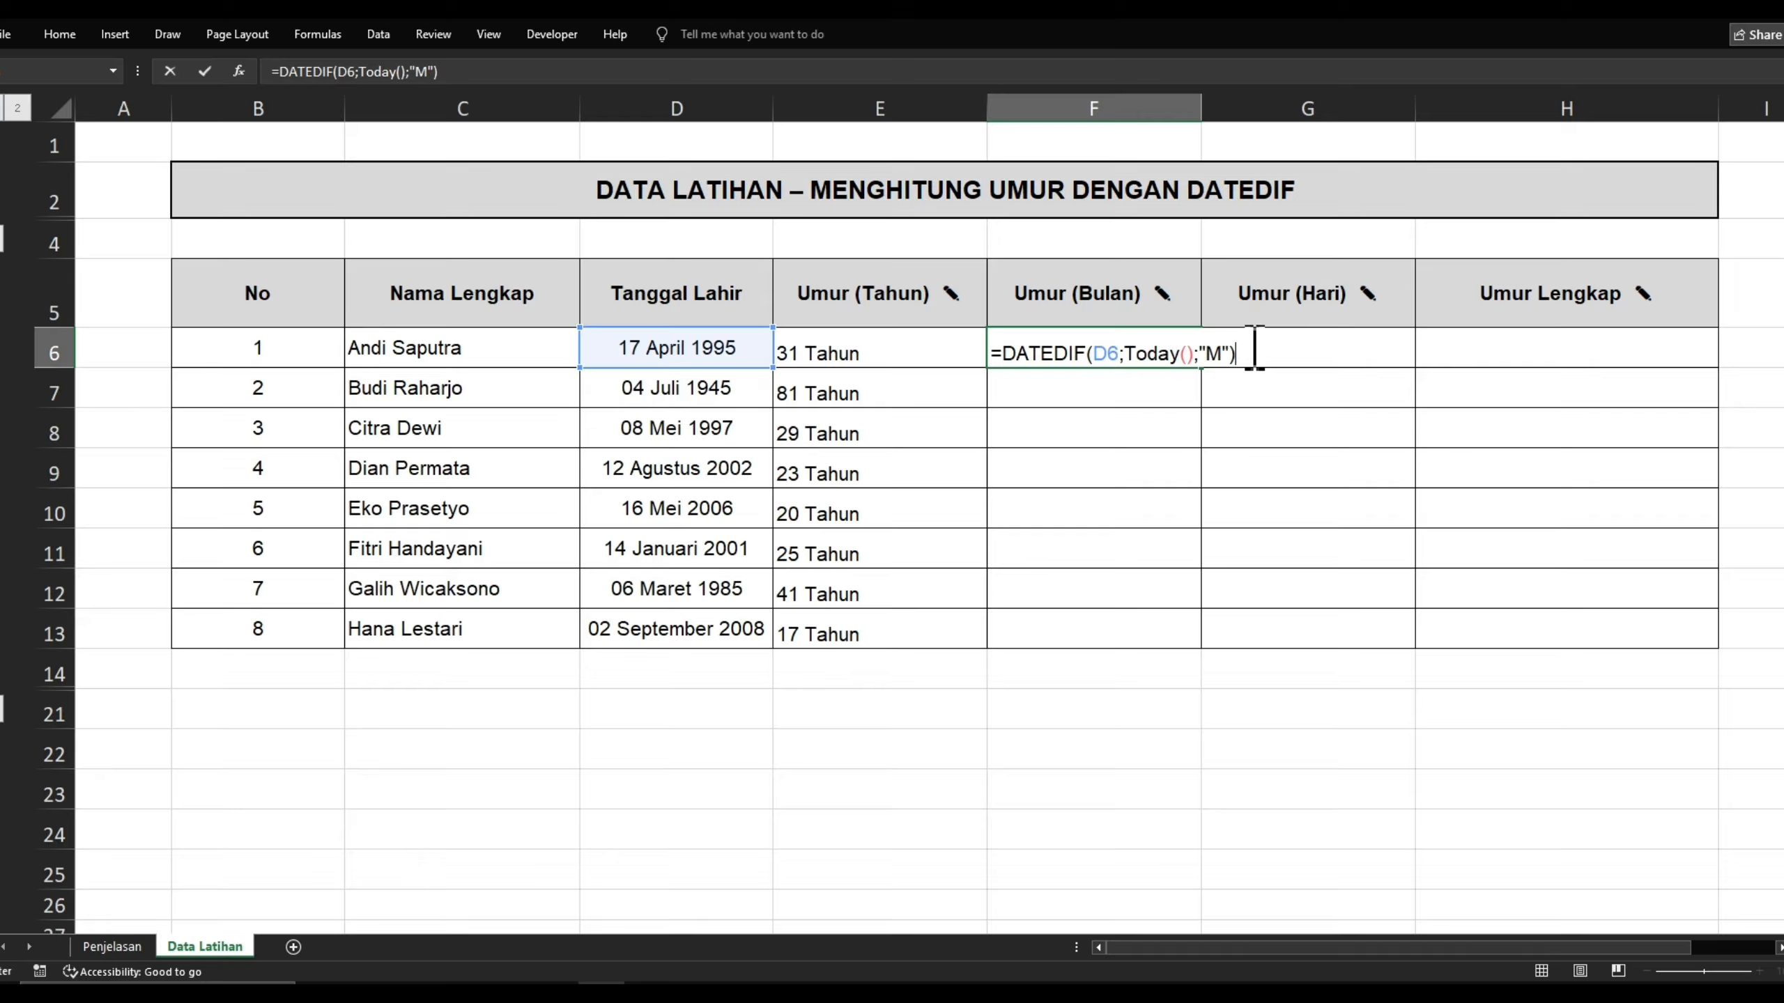
pyautogui.write('&"')
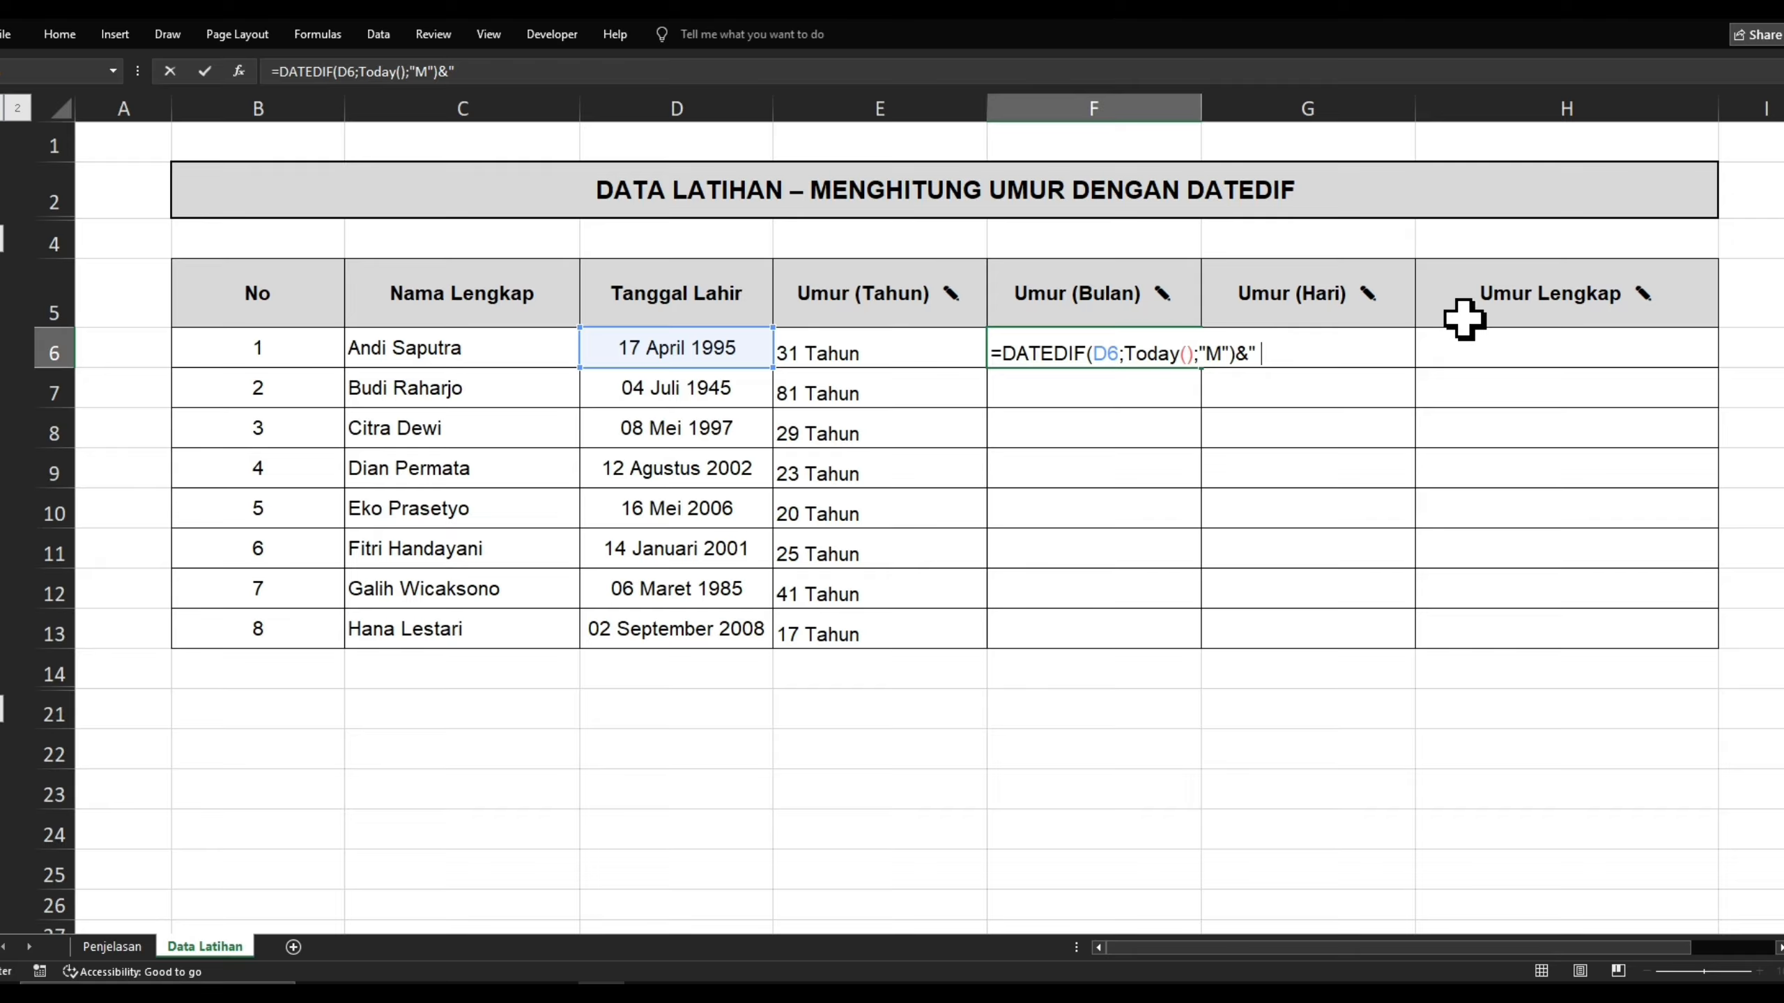
pyautogui.write('Bulan"')
pyautogui.press('Return')
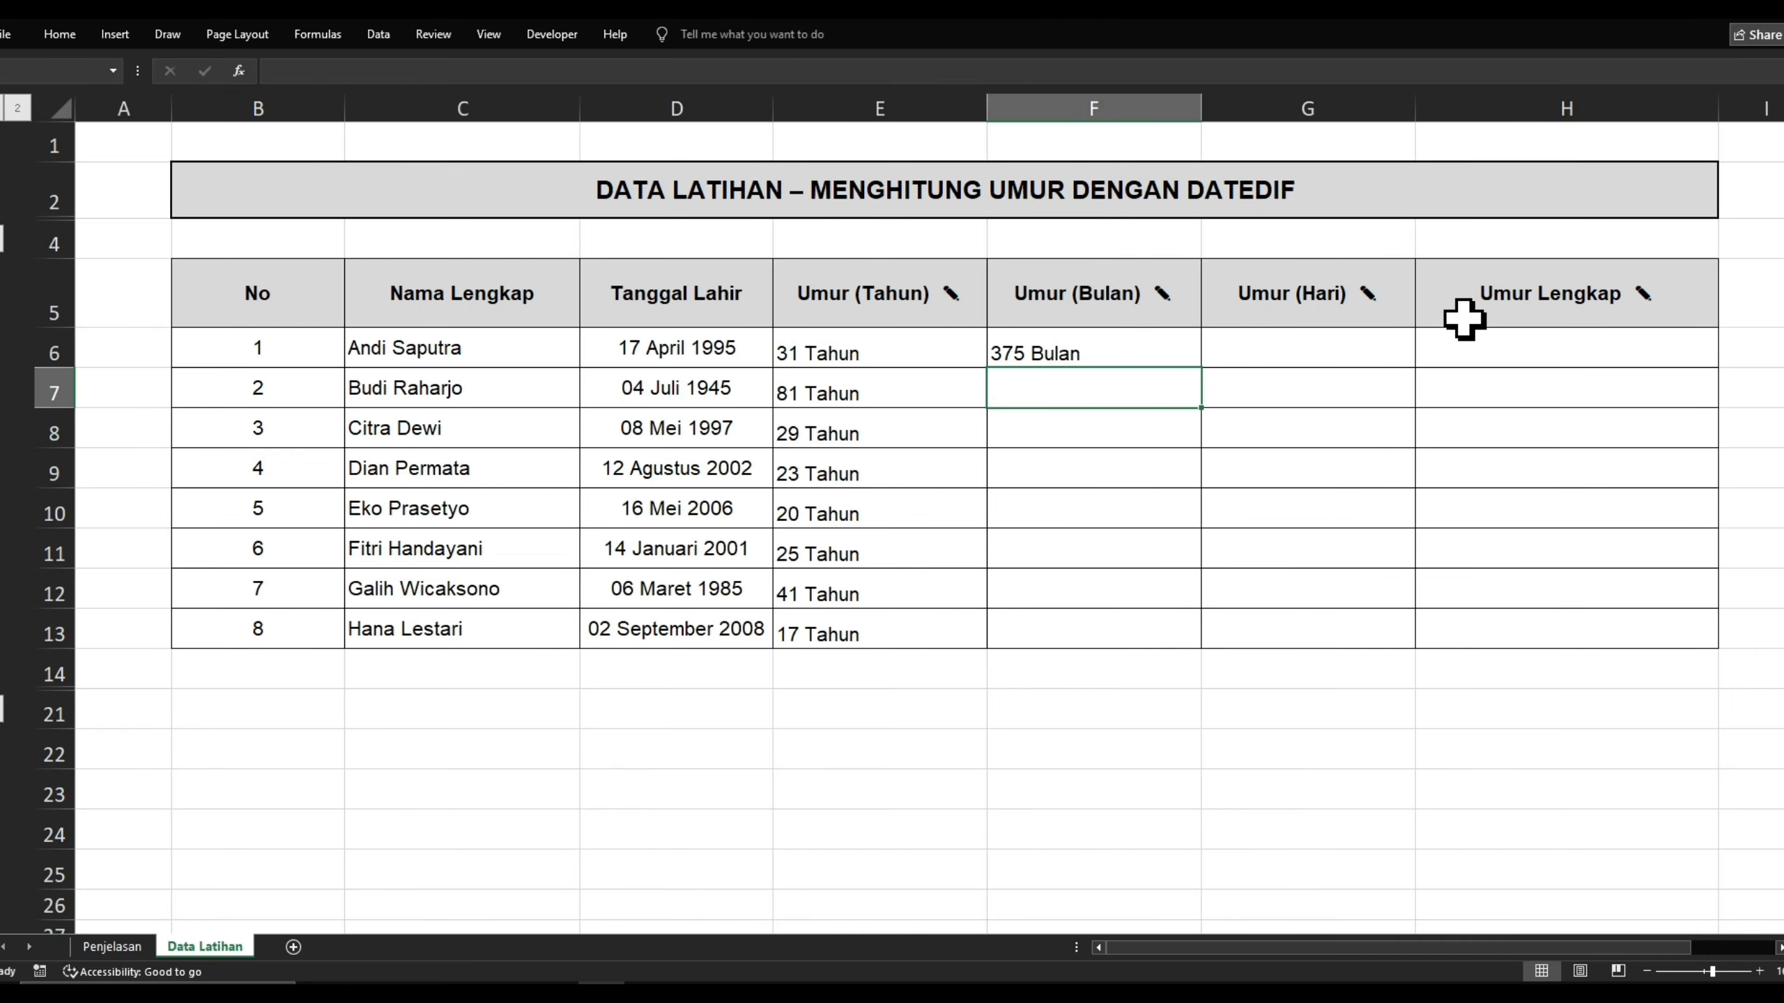
# Examine the months result and formula in F6 and compare them with the years formula in E6.
pyautogui.click(1064, 316)
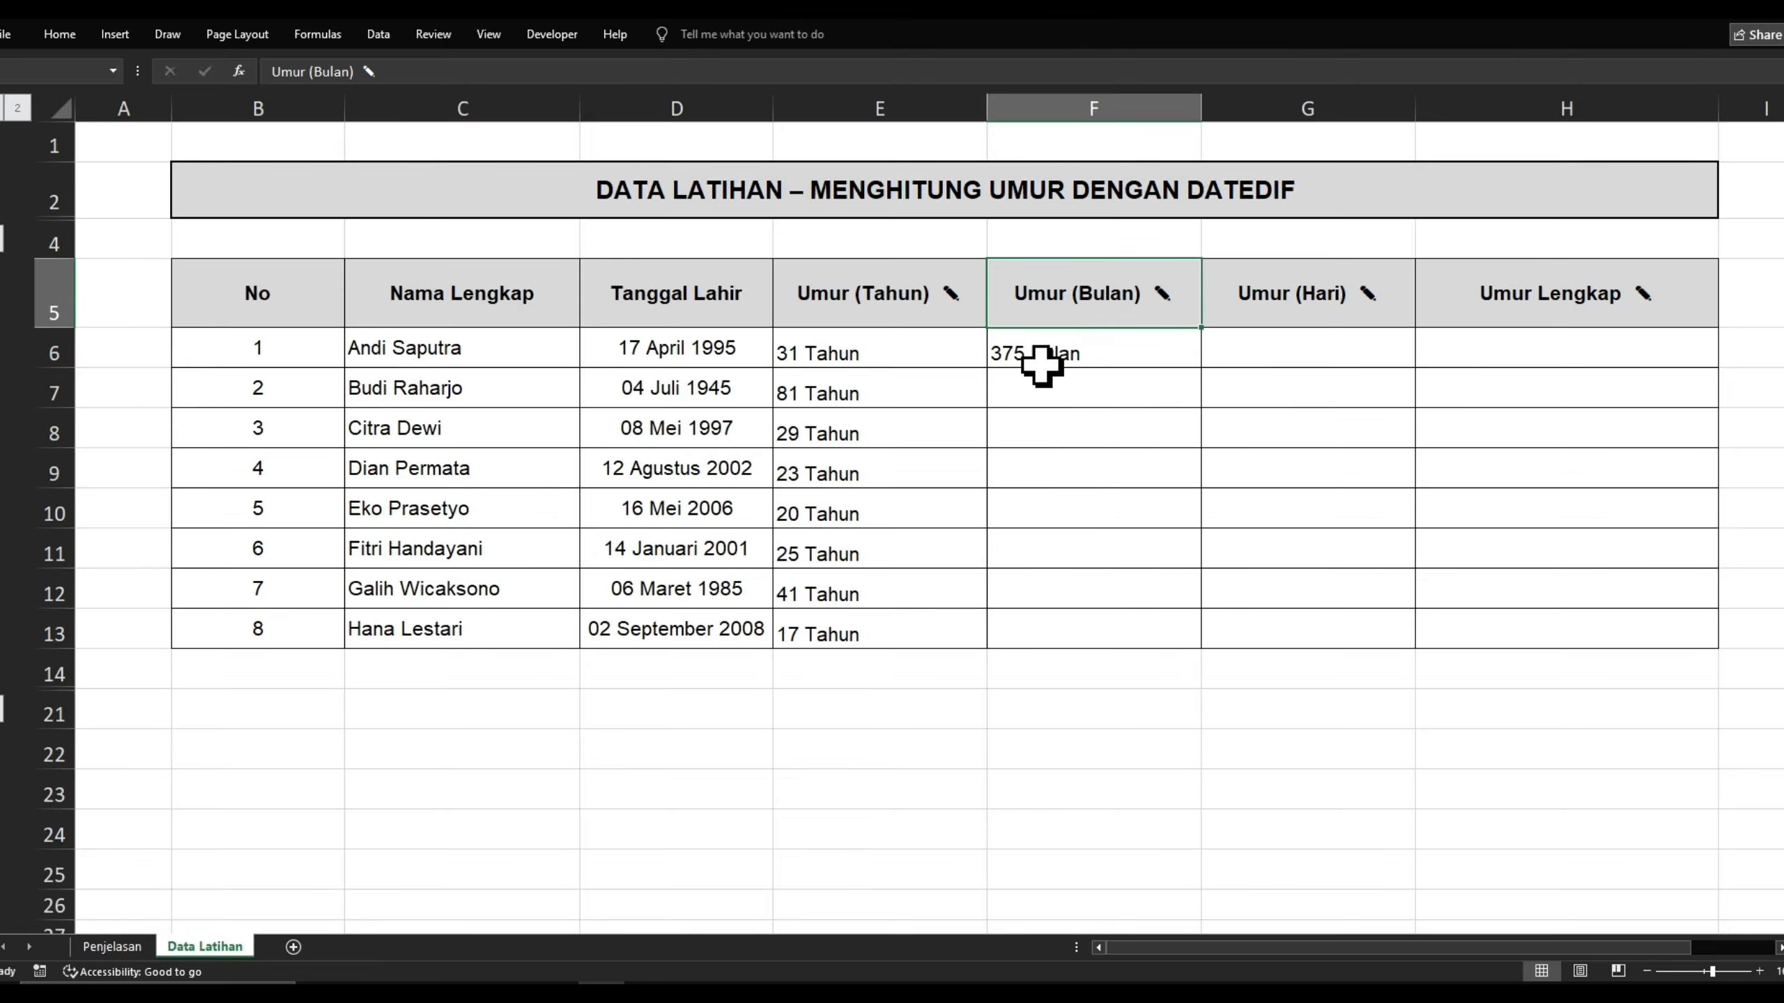
pyautogui.click(1042, 364)
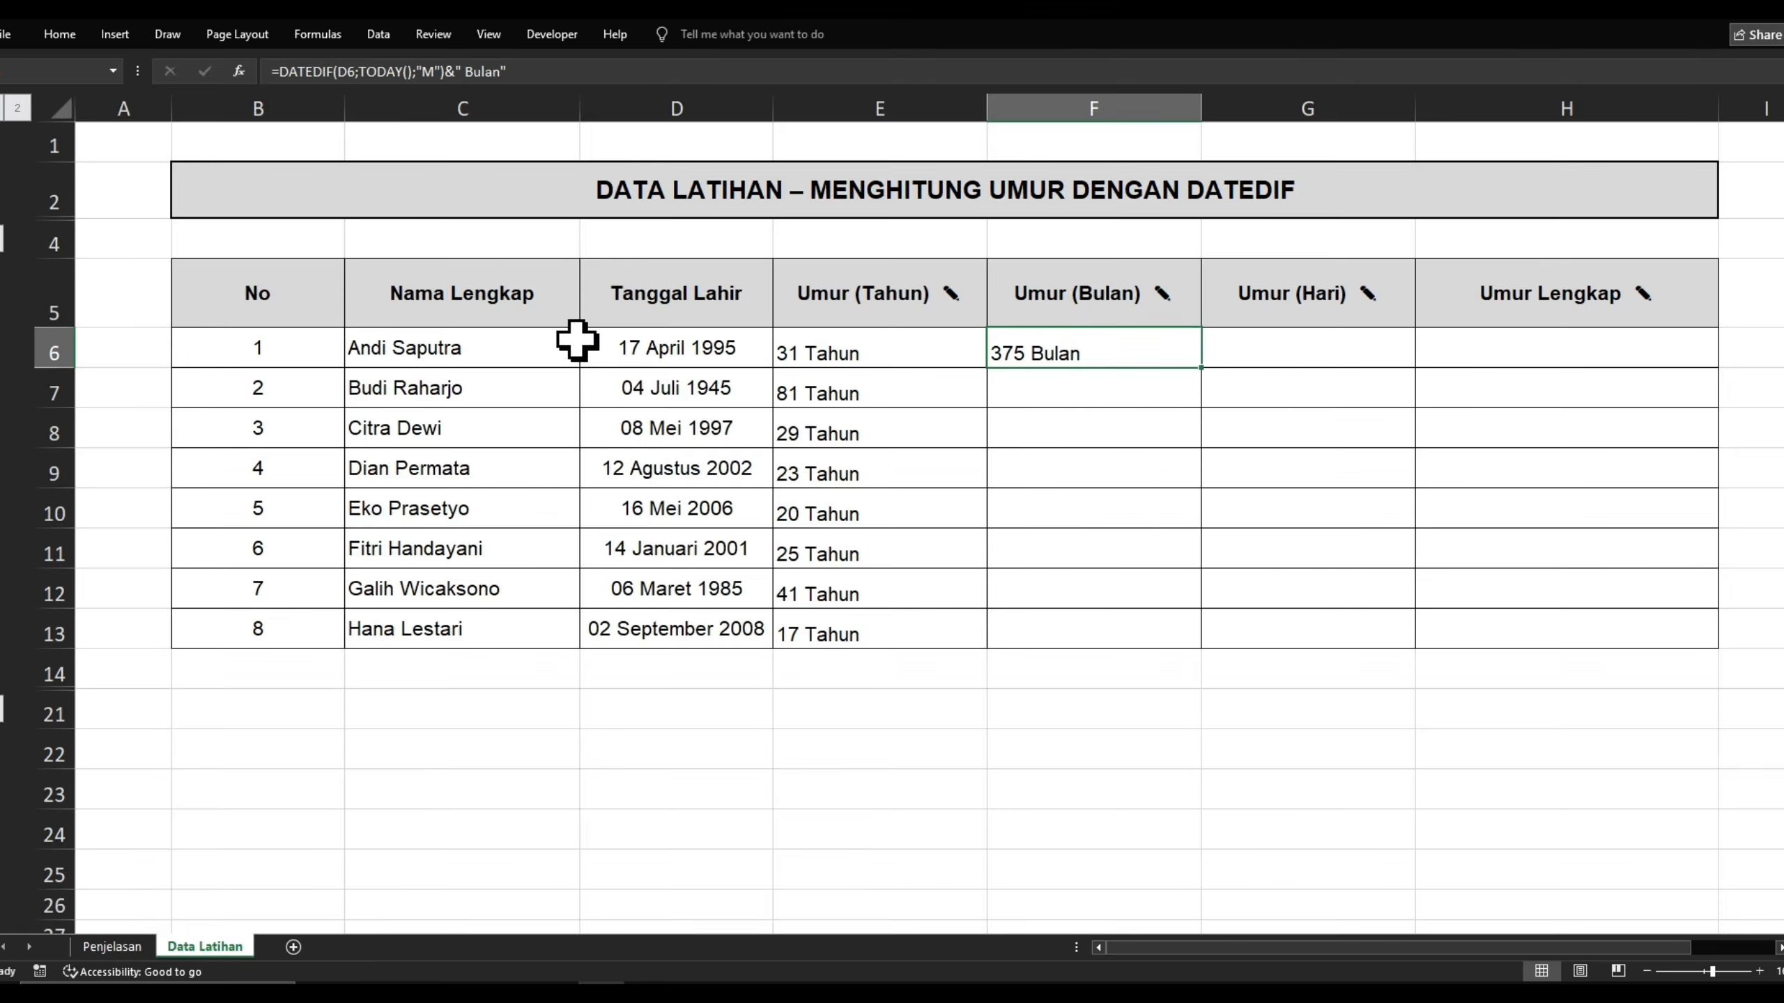
pyautogui.click(814, 355)
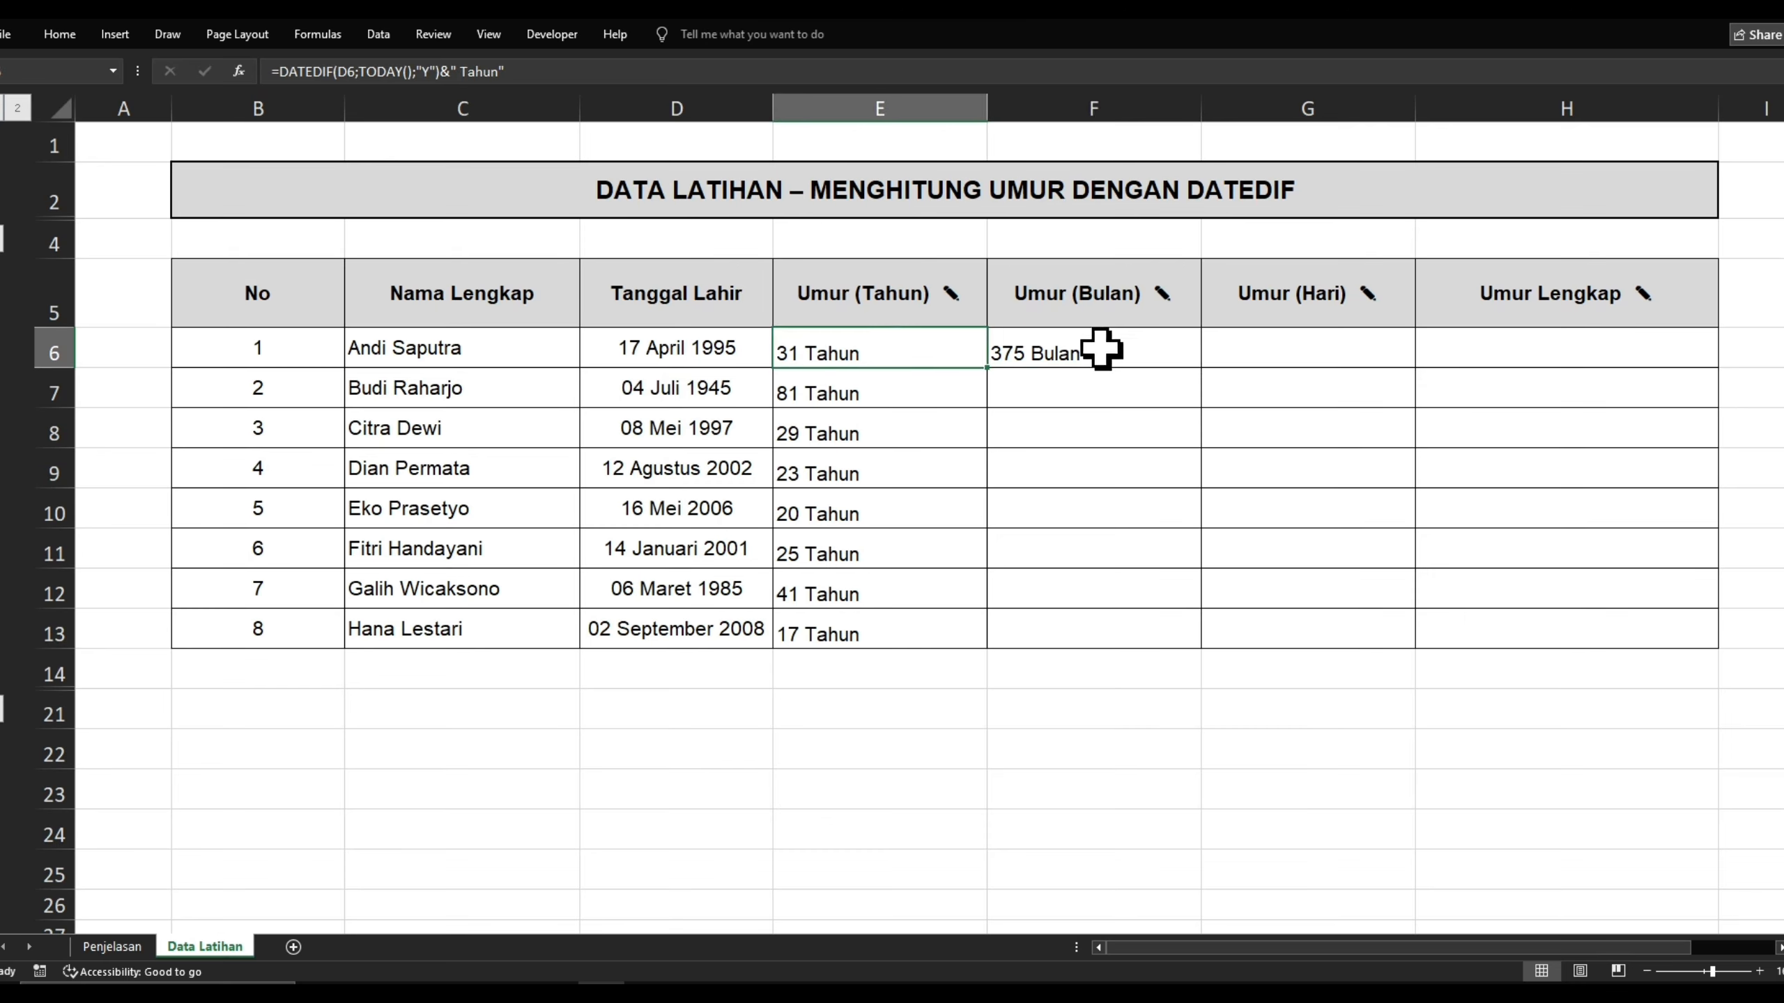
pyautogui.click(1078, 354)
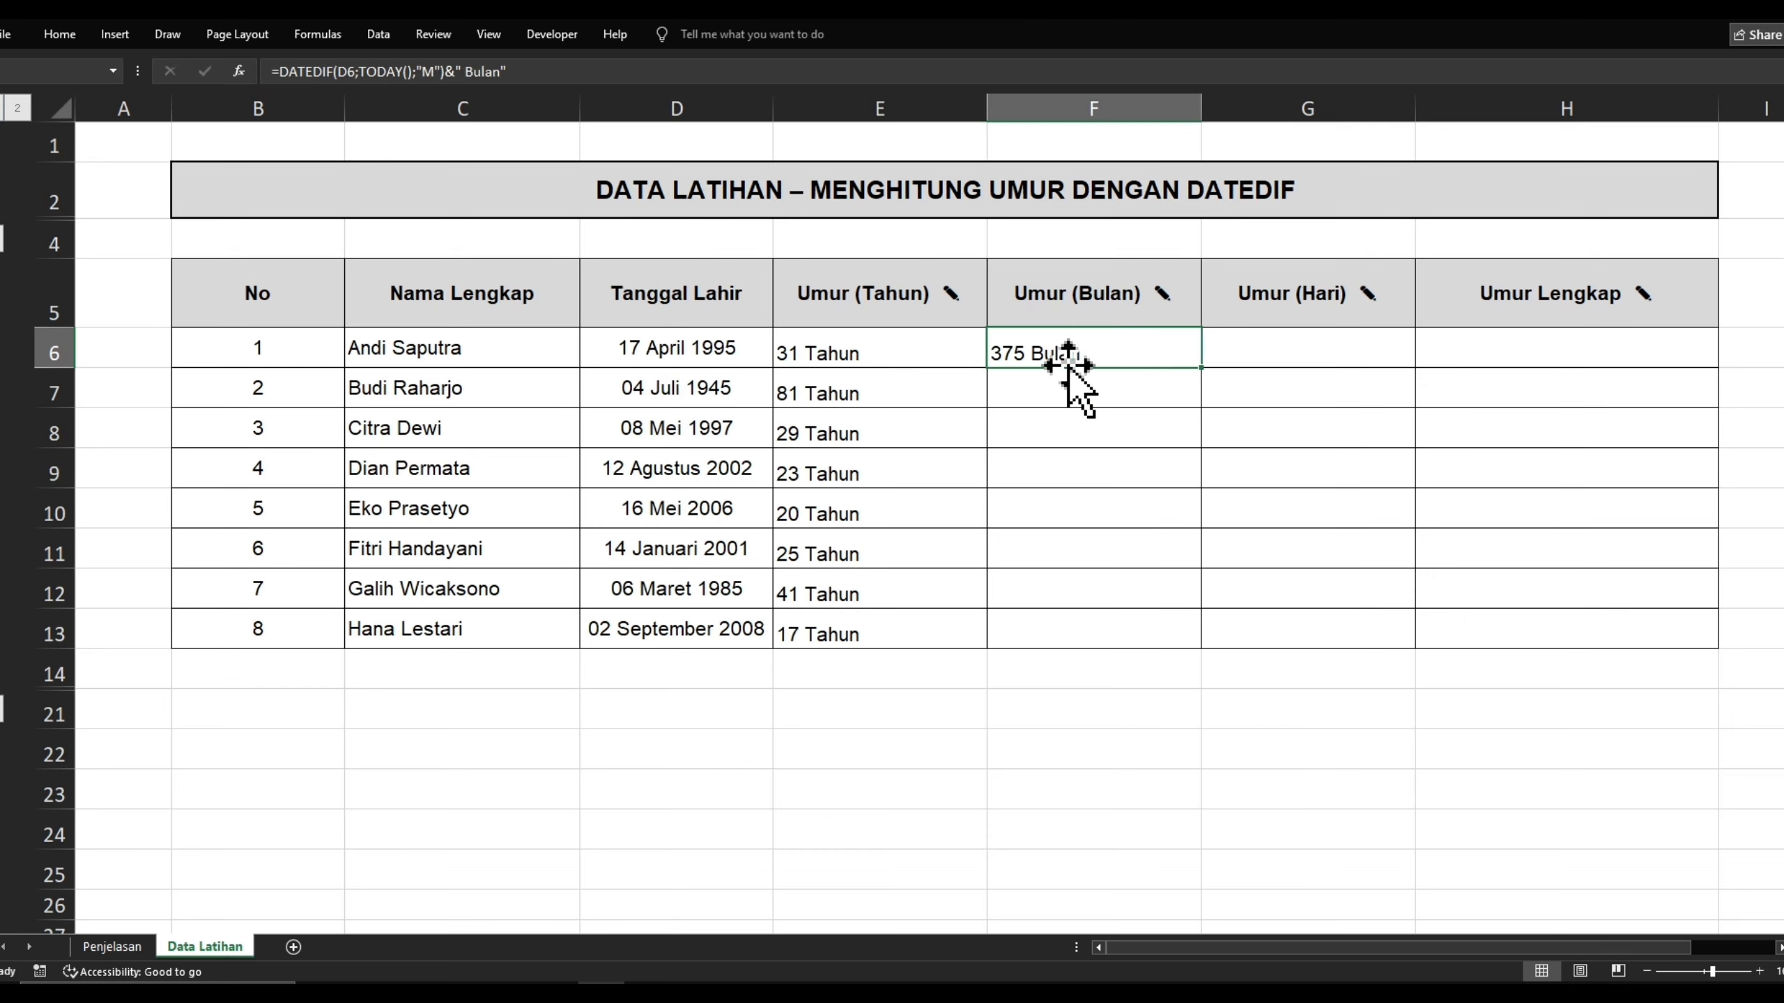
# Fill the F6 formula down the Umur (Bulan) column through F13.
pyautogui.doubleClick(1205, 372)
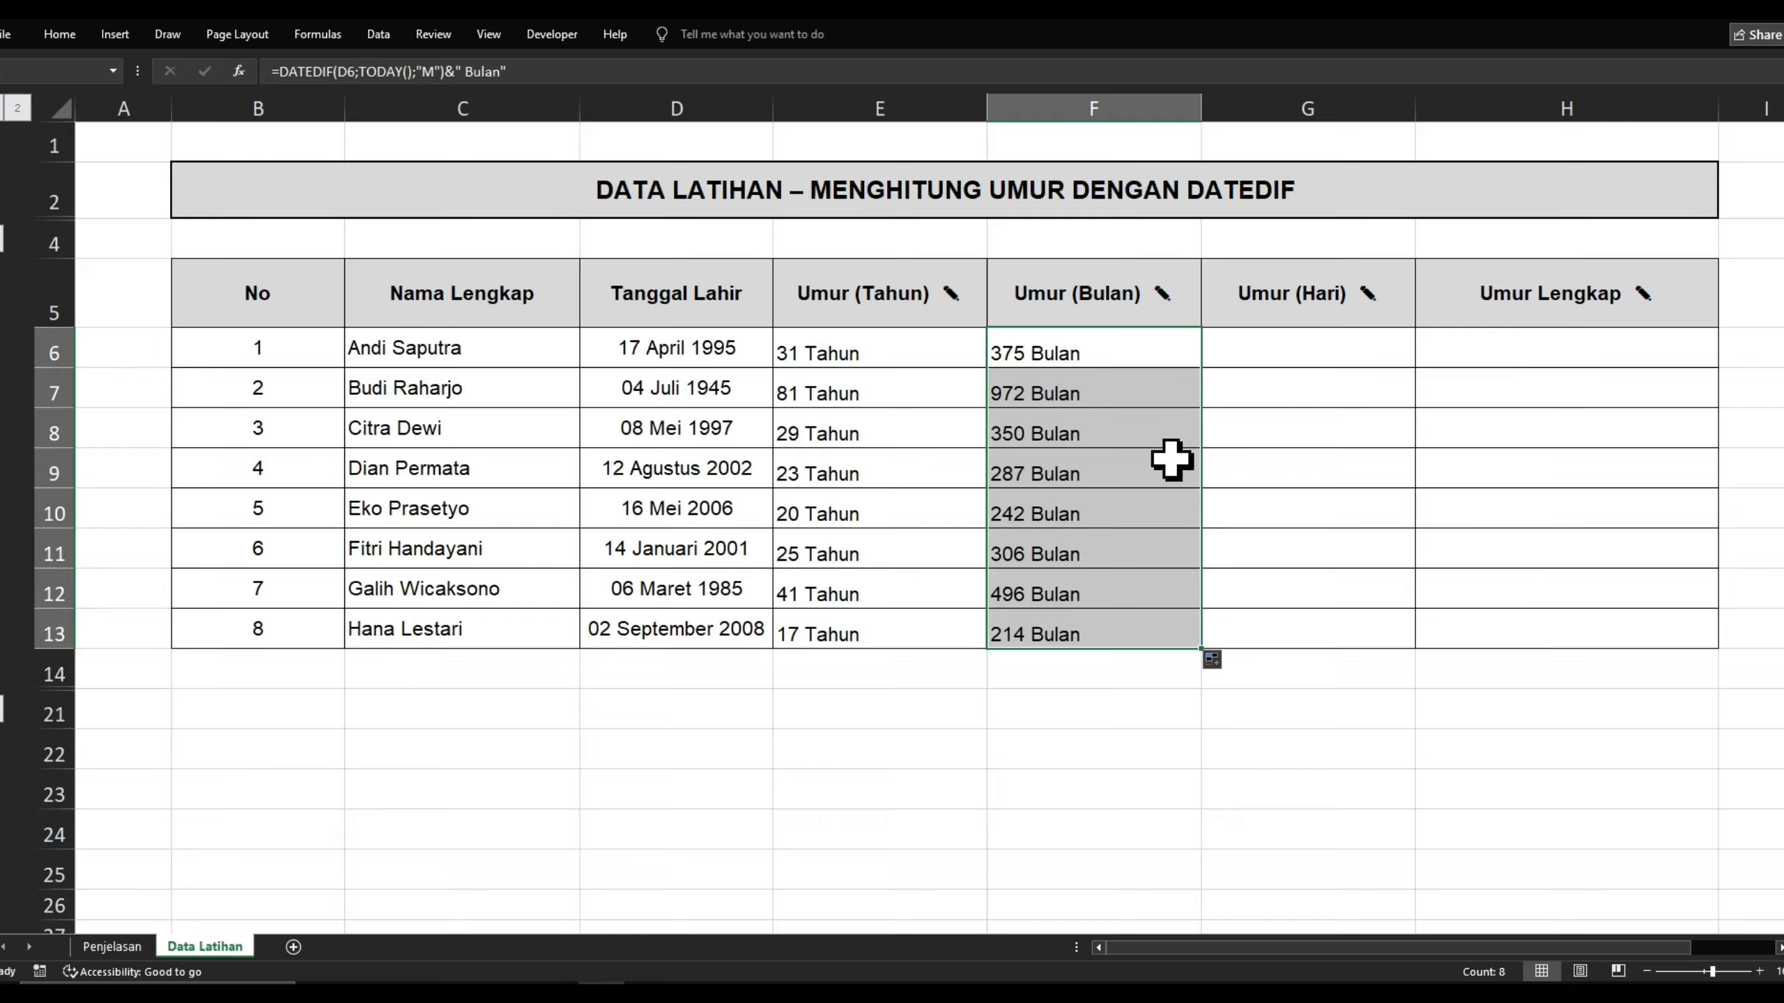
pyautogui.click(1221, 475)
pyautogui.moveTo(1075, 387); pyautogui.dragTo(1006, 625)
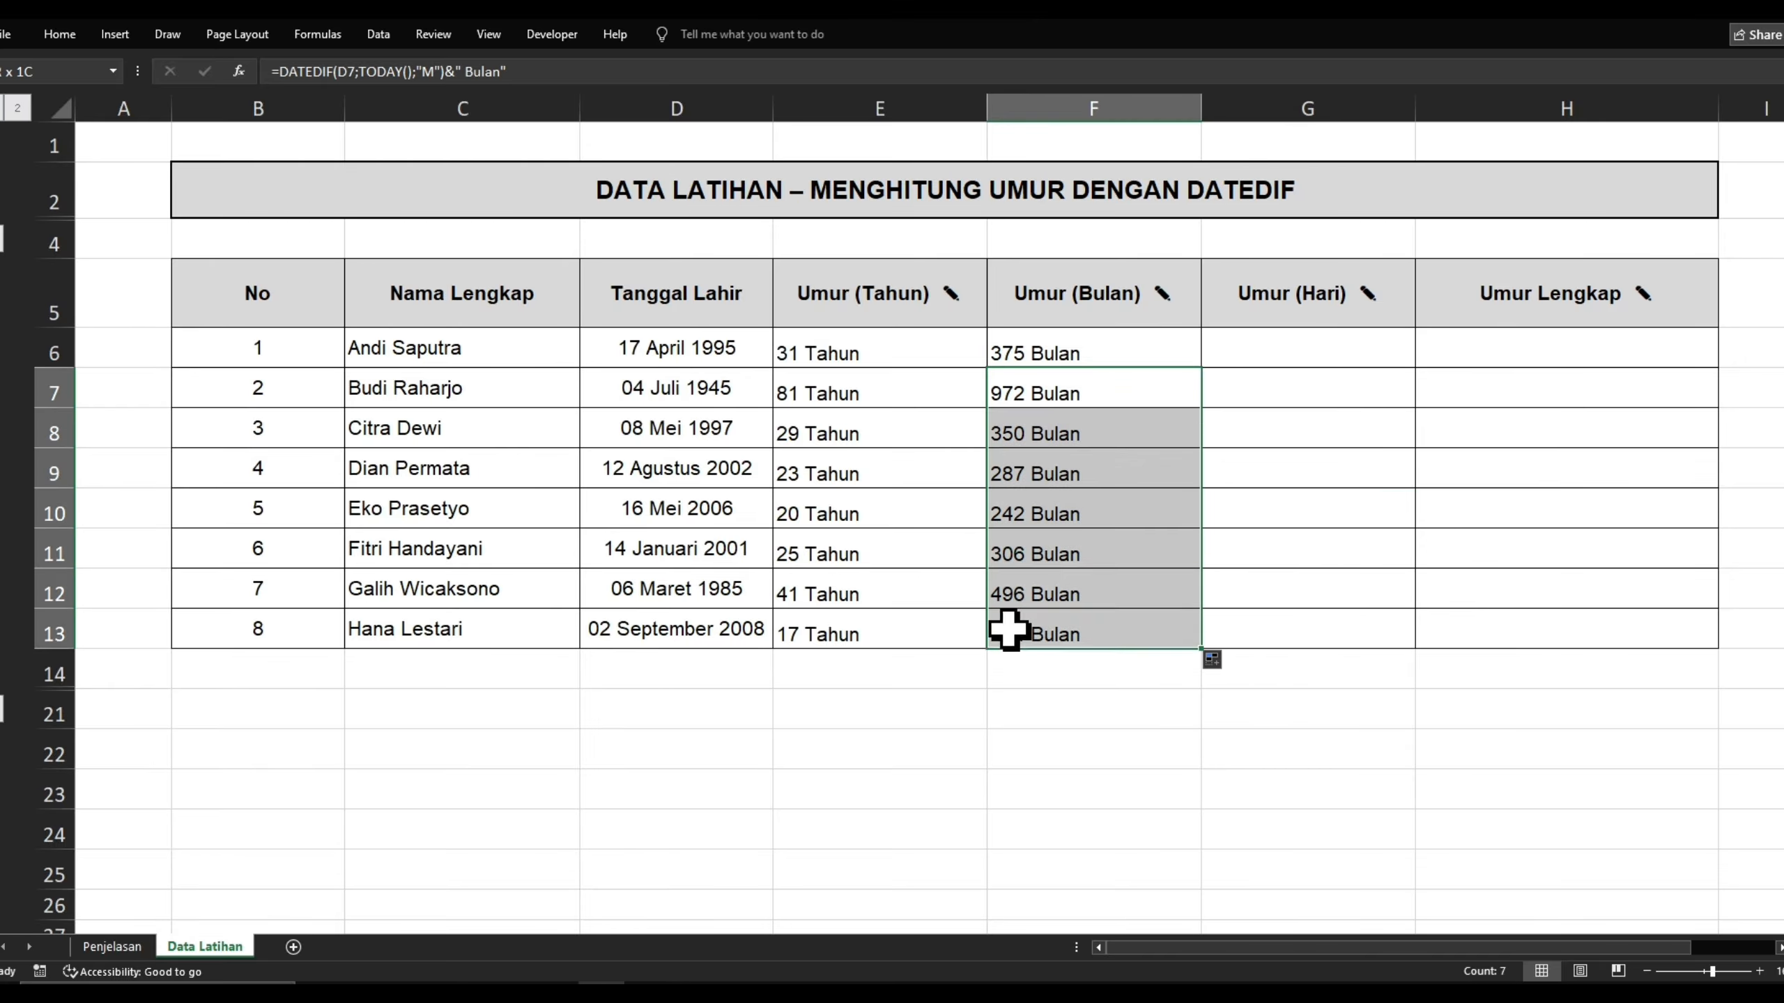
pyautogui.click(1223, 520)
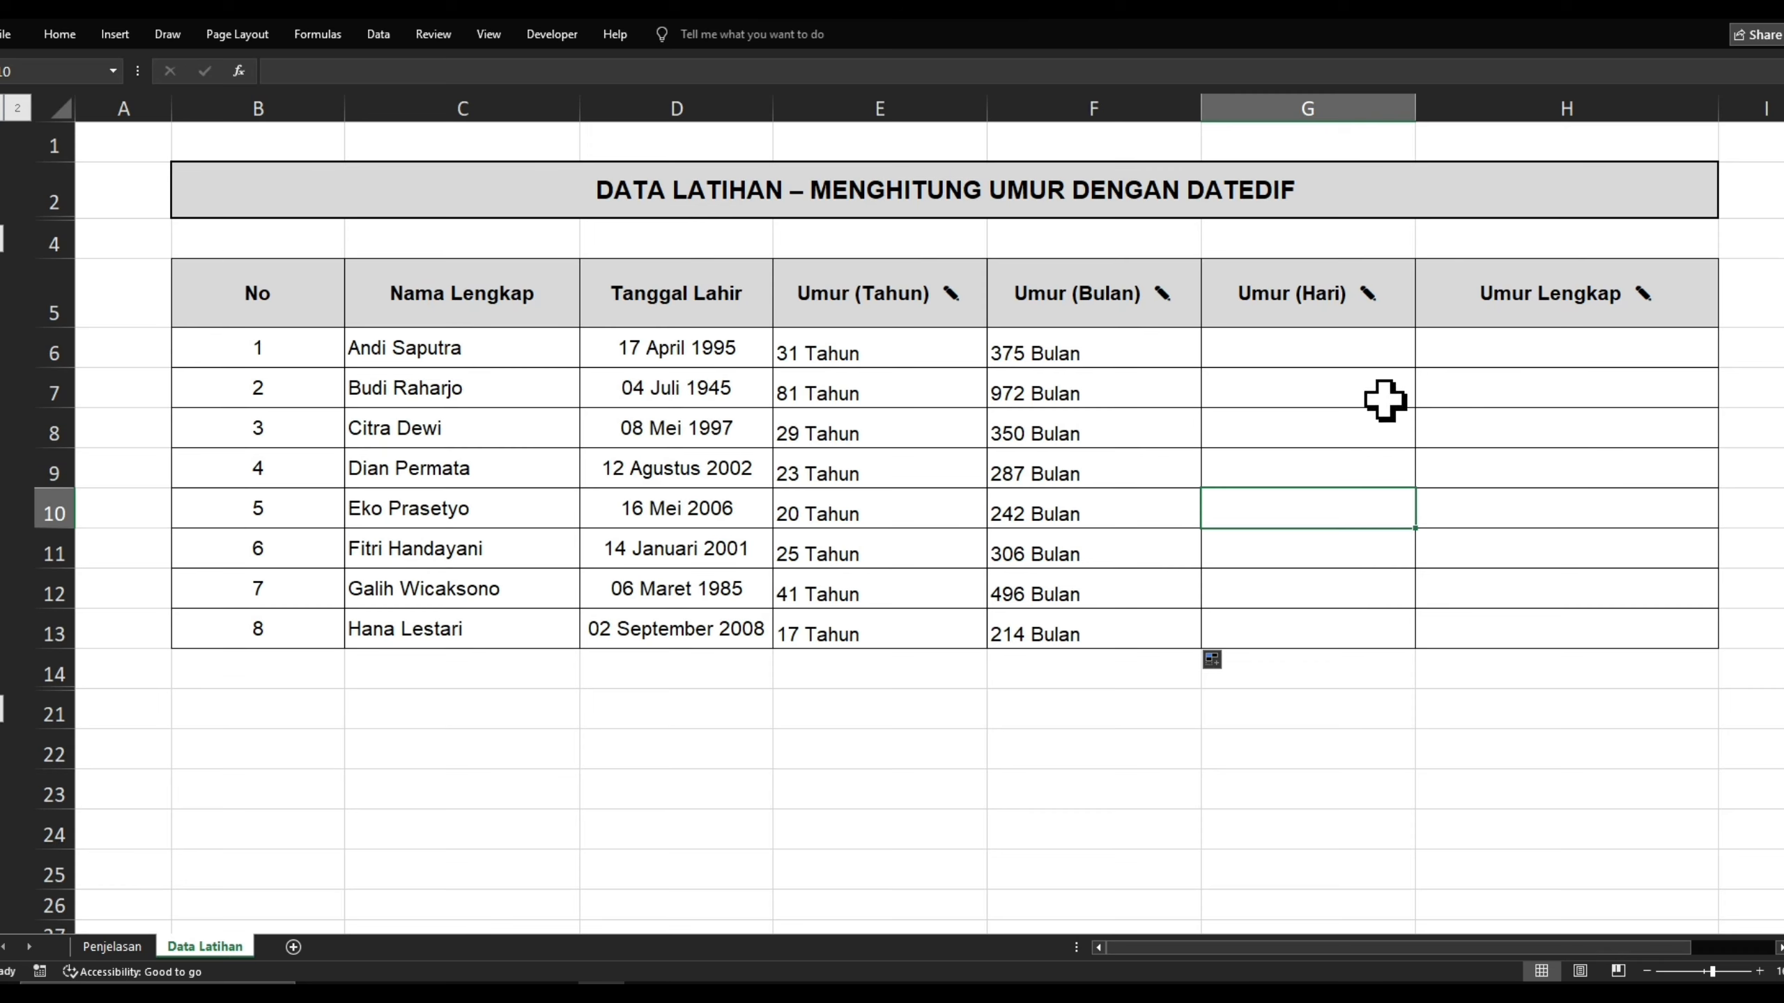
# Enter =DATEDIF(D6;Today();"D")&" Hari" in G6 to calculate the first row's age in days with its unit text.
pyautogui.click(1307, 355)
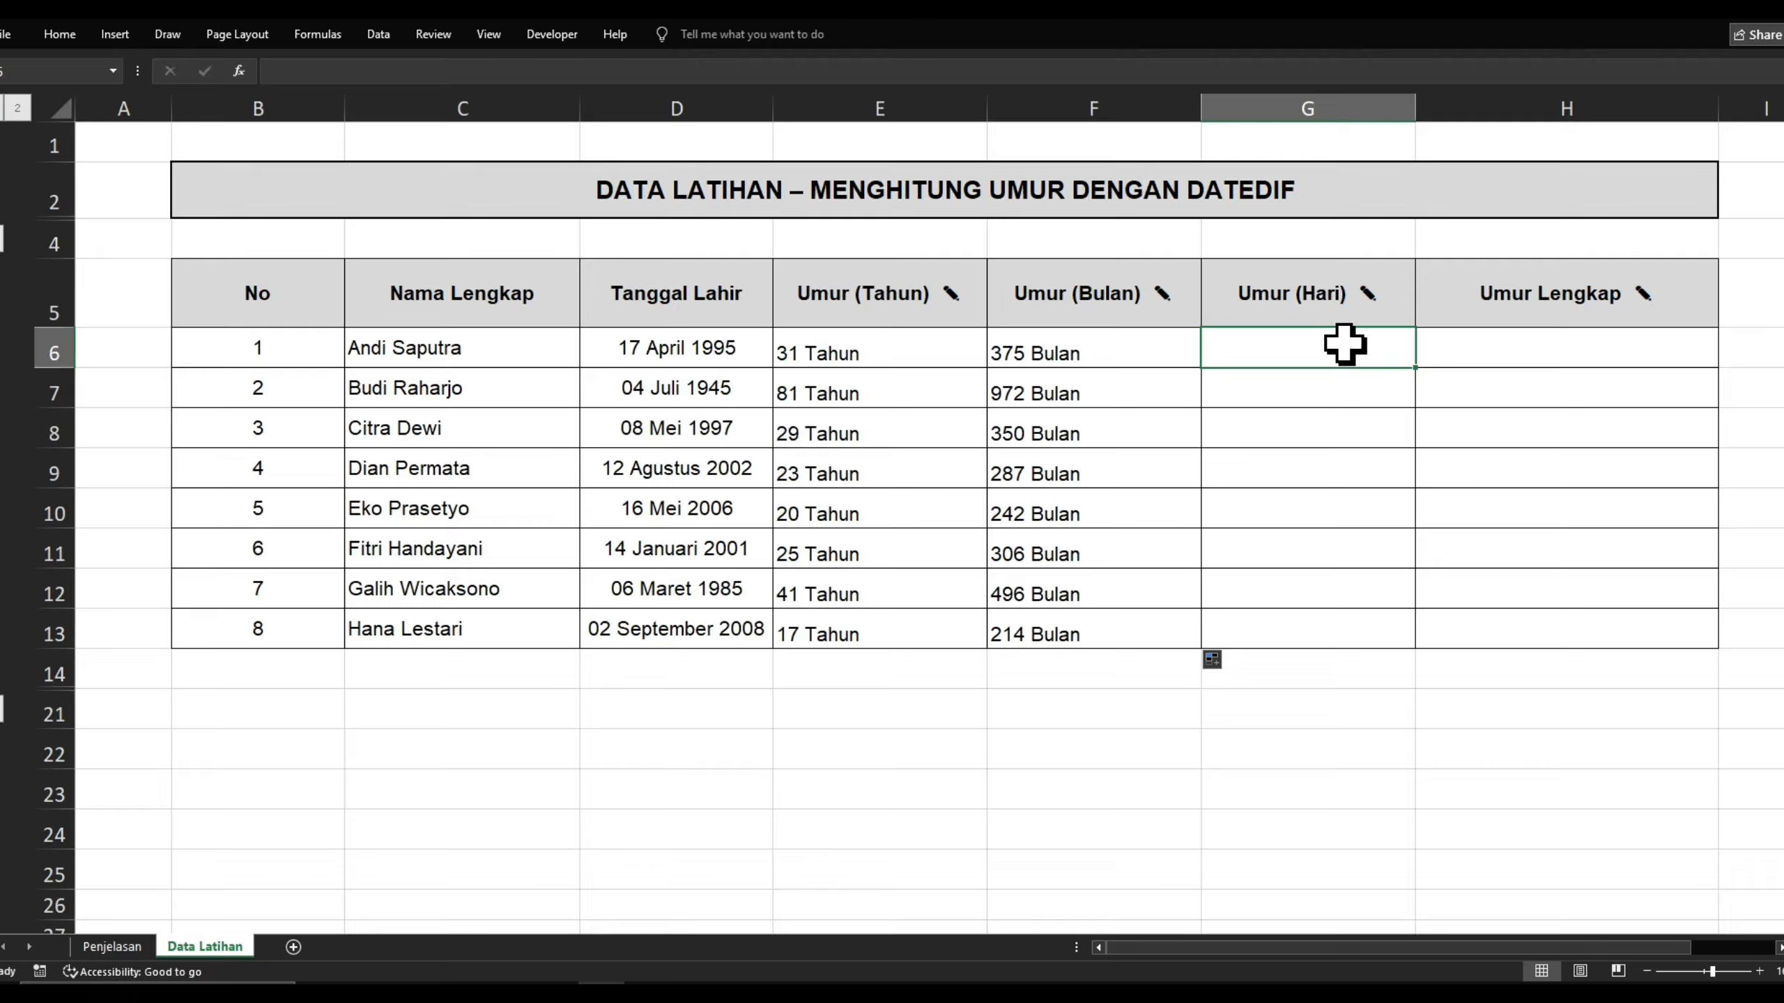
pyautogui.write('=D')
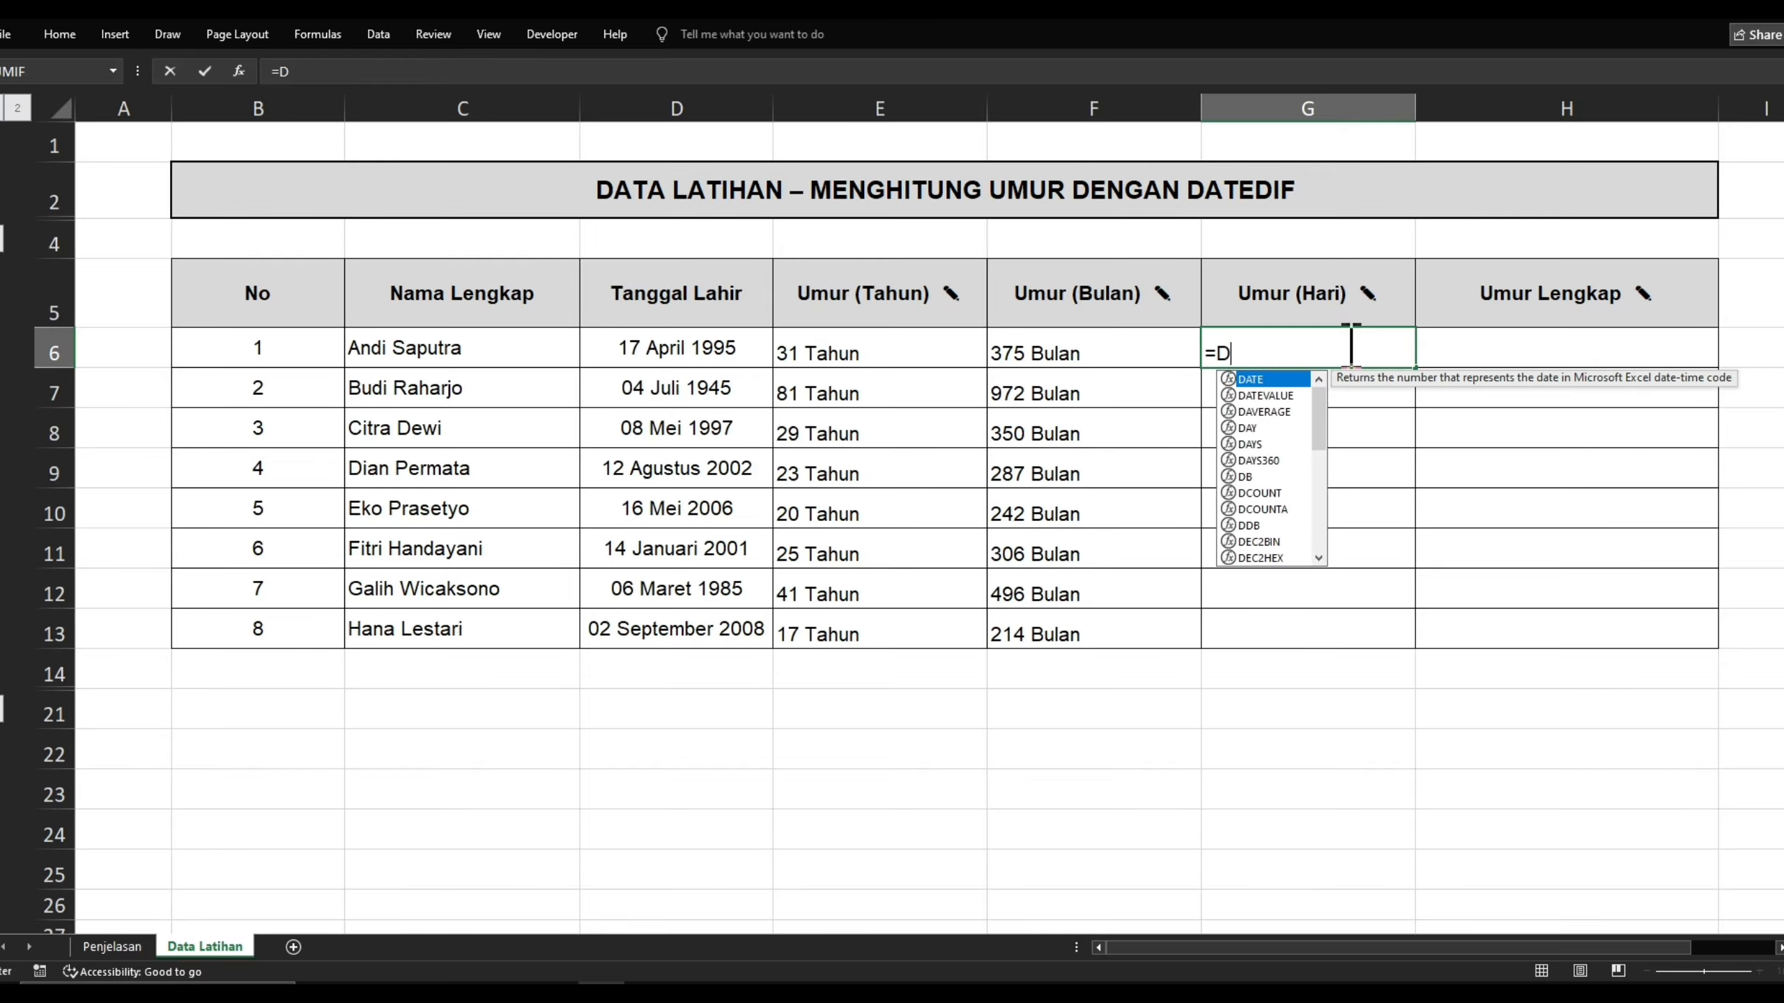
pyautogui.write('ATEDIF')
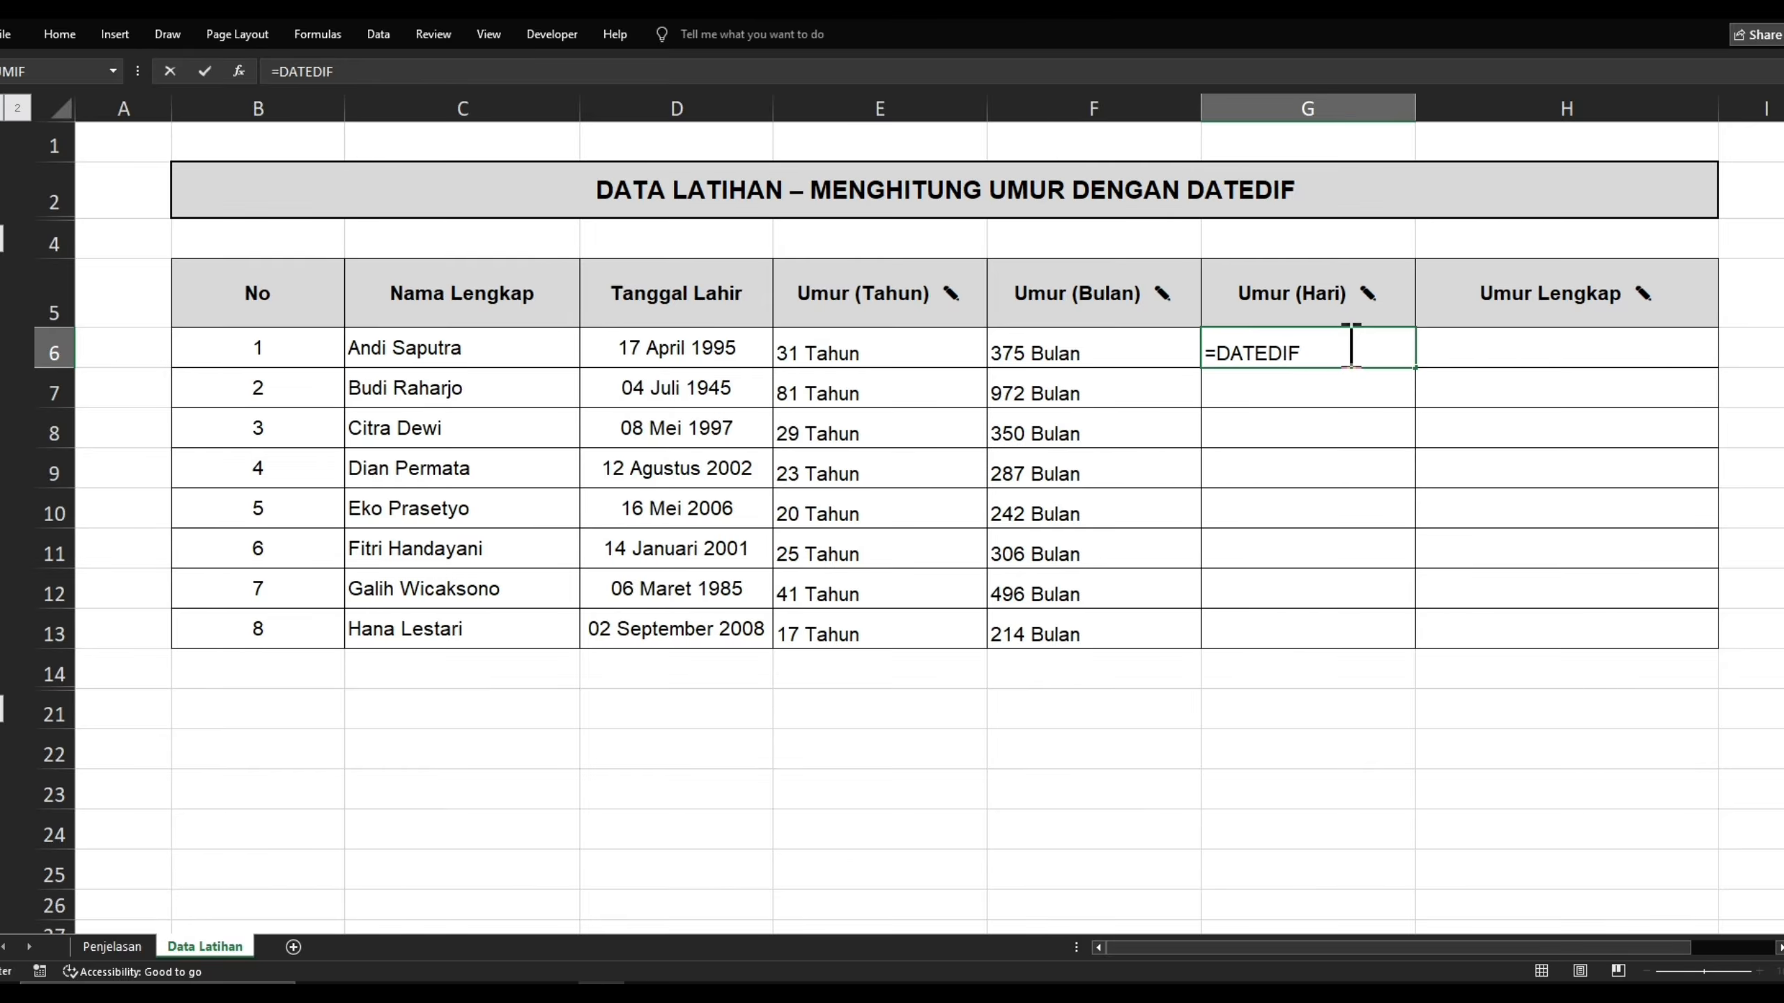
pyautogui.write('(')
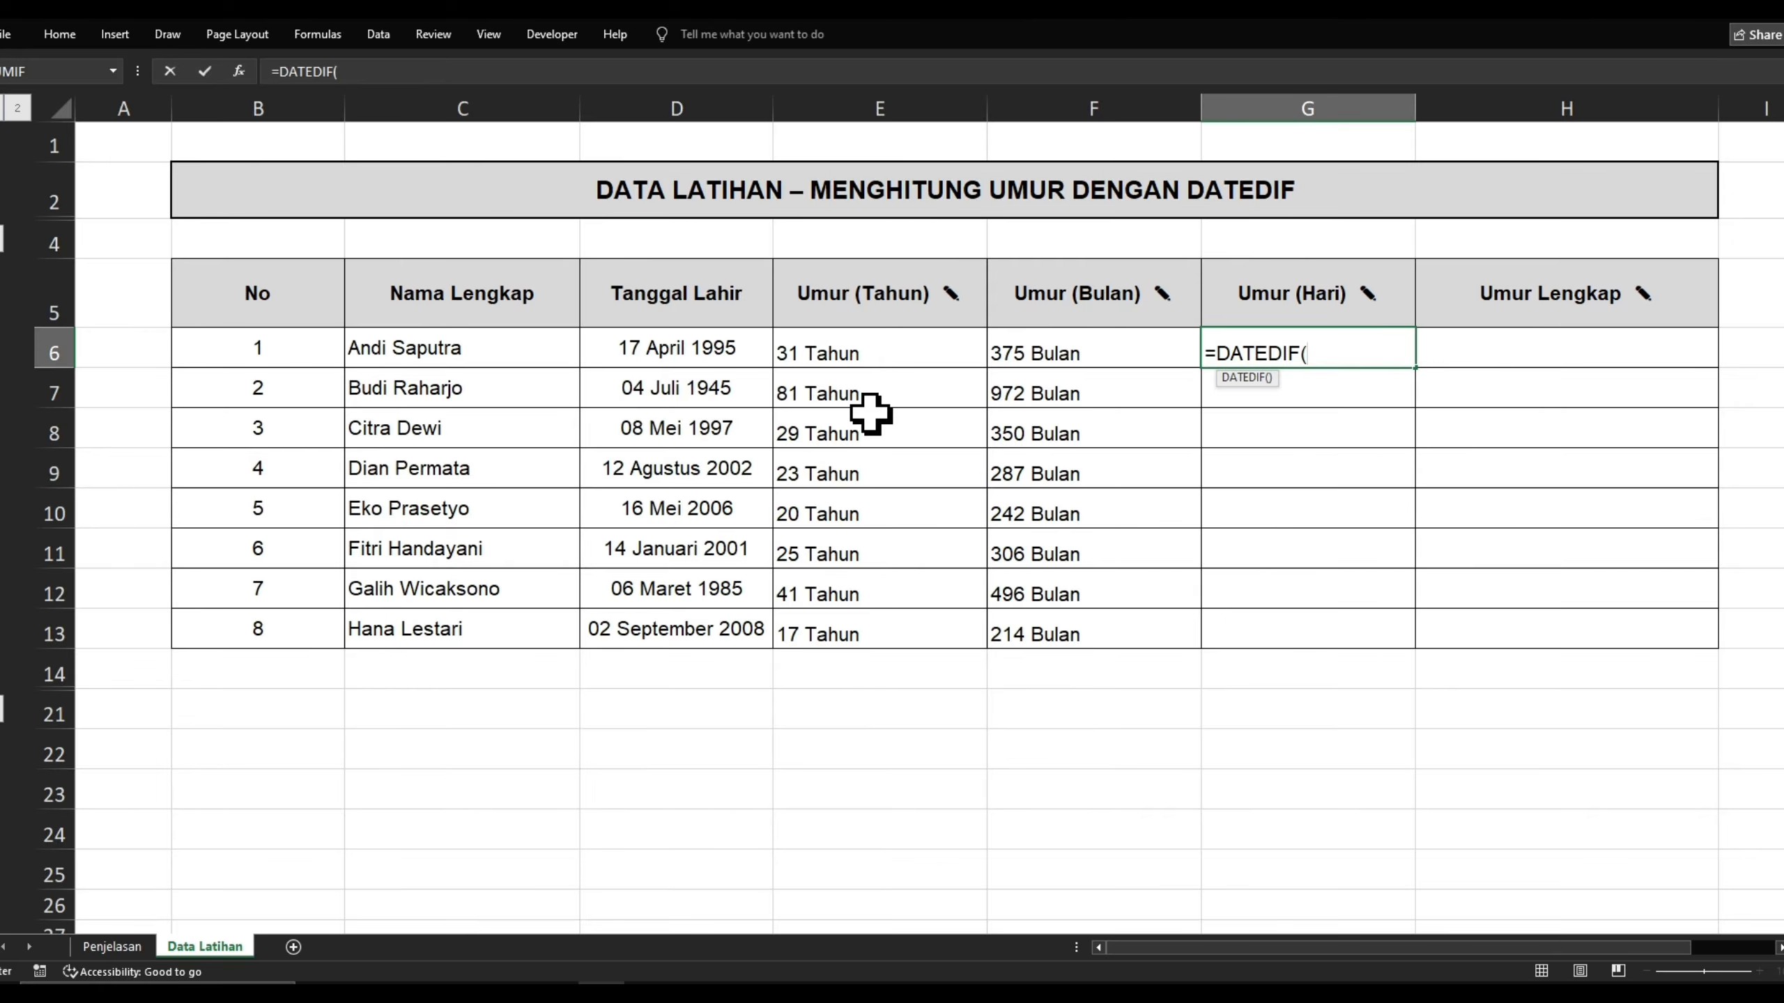
pyautogui.click(687, 349)
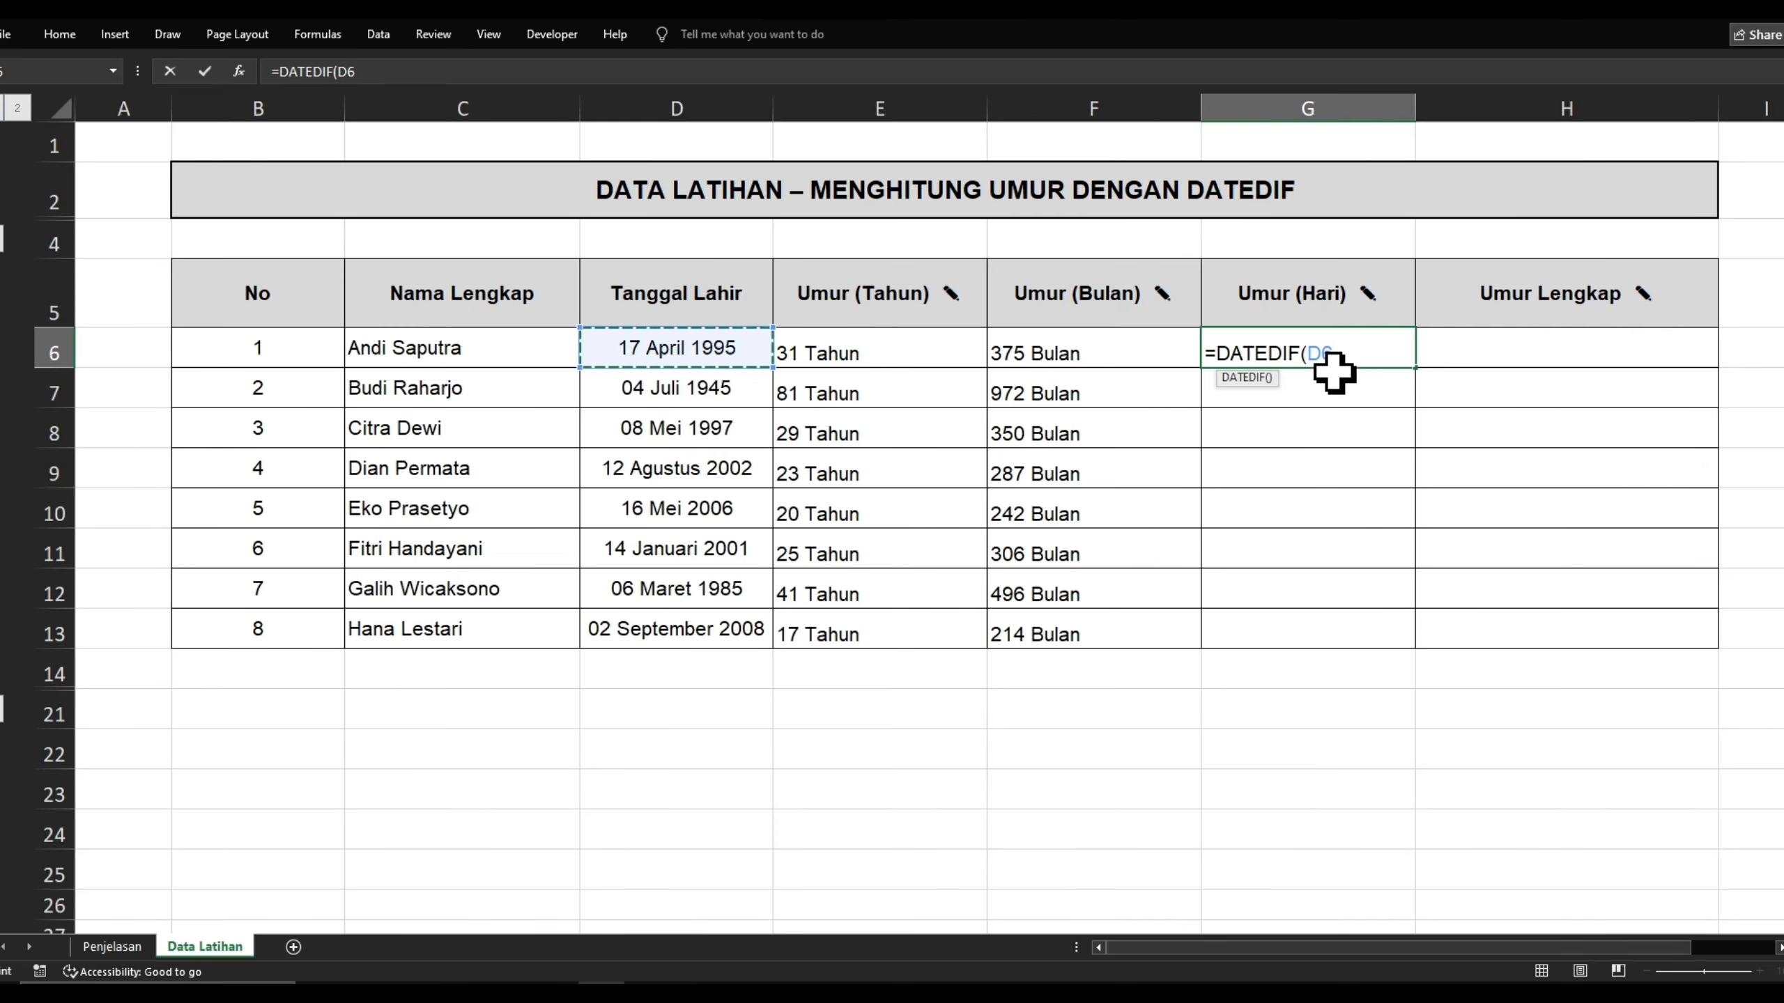
pyautogui.write(';')
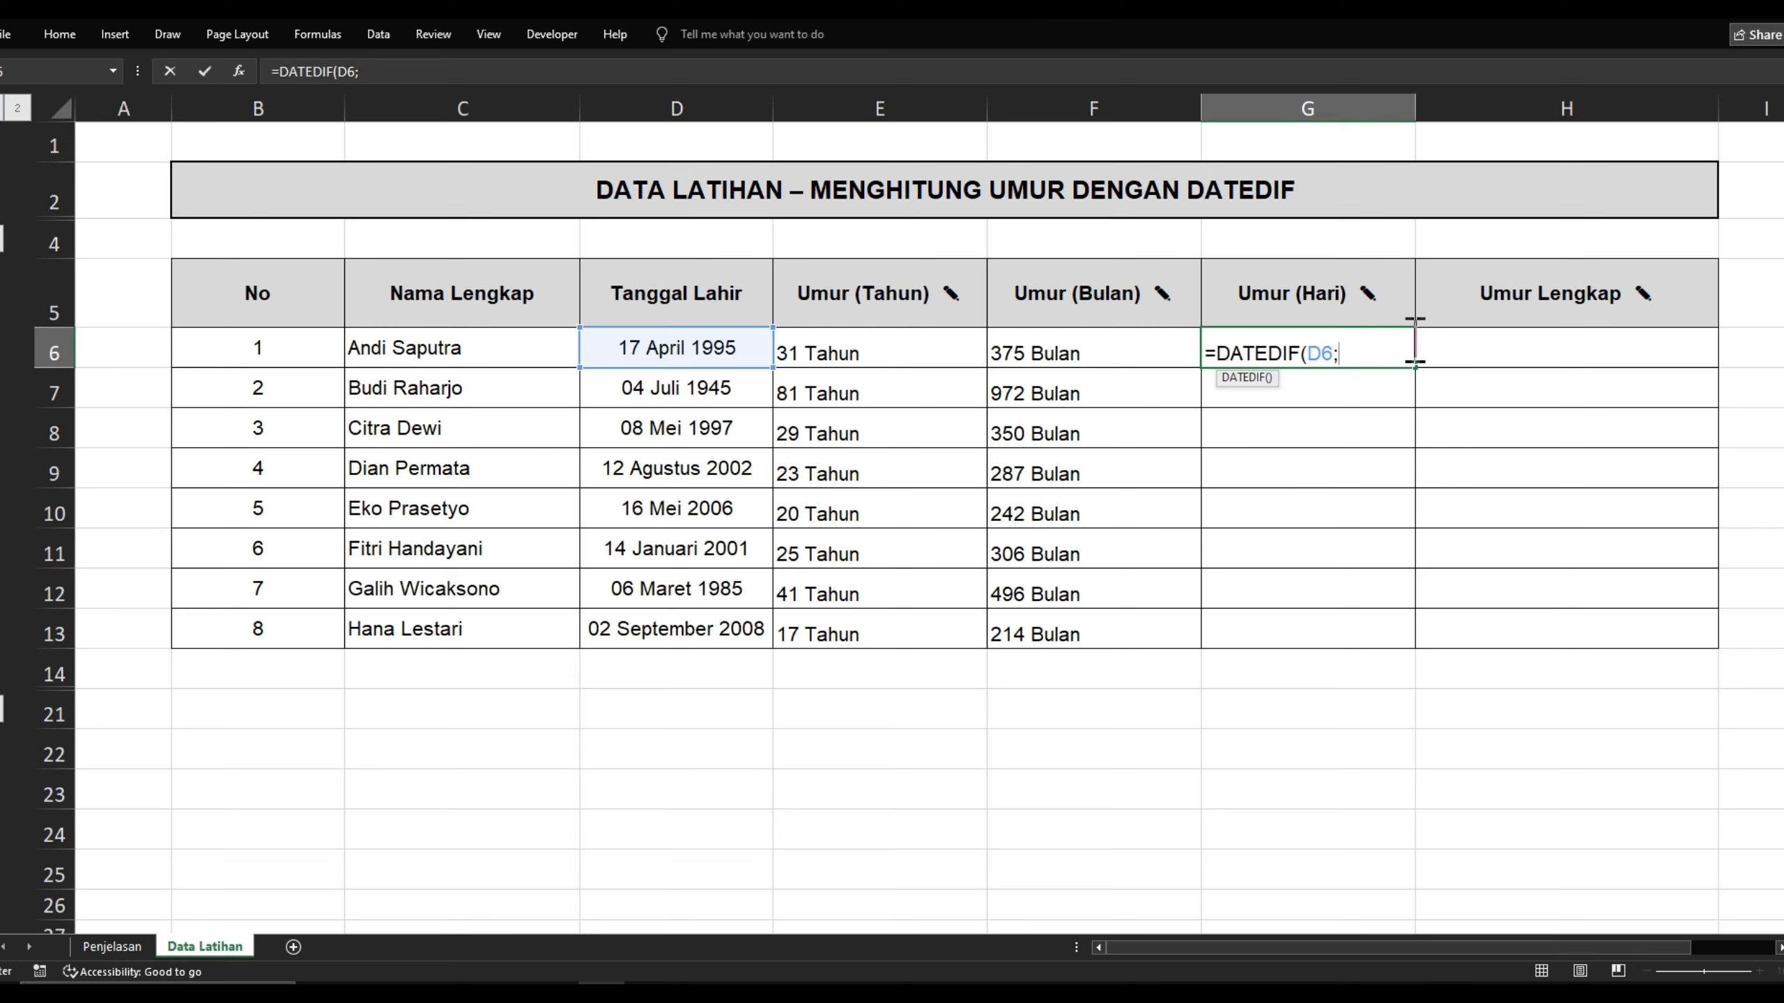
pyautogui.write('Today')
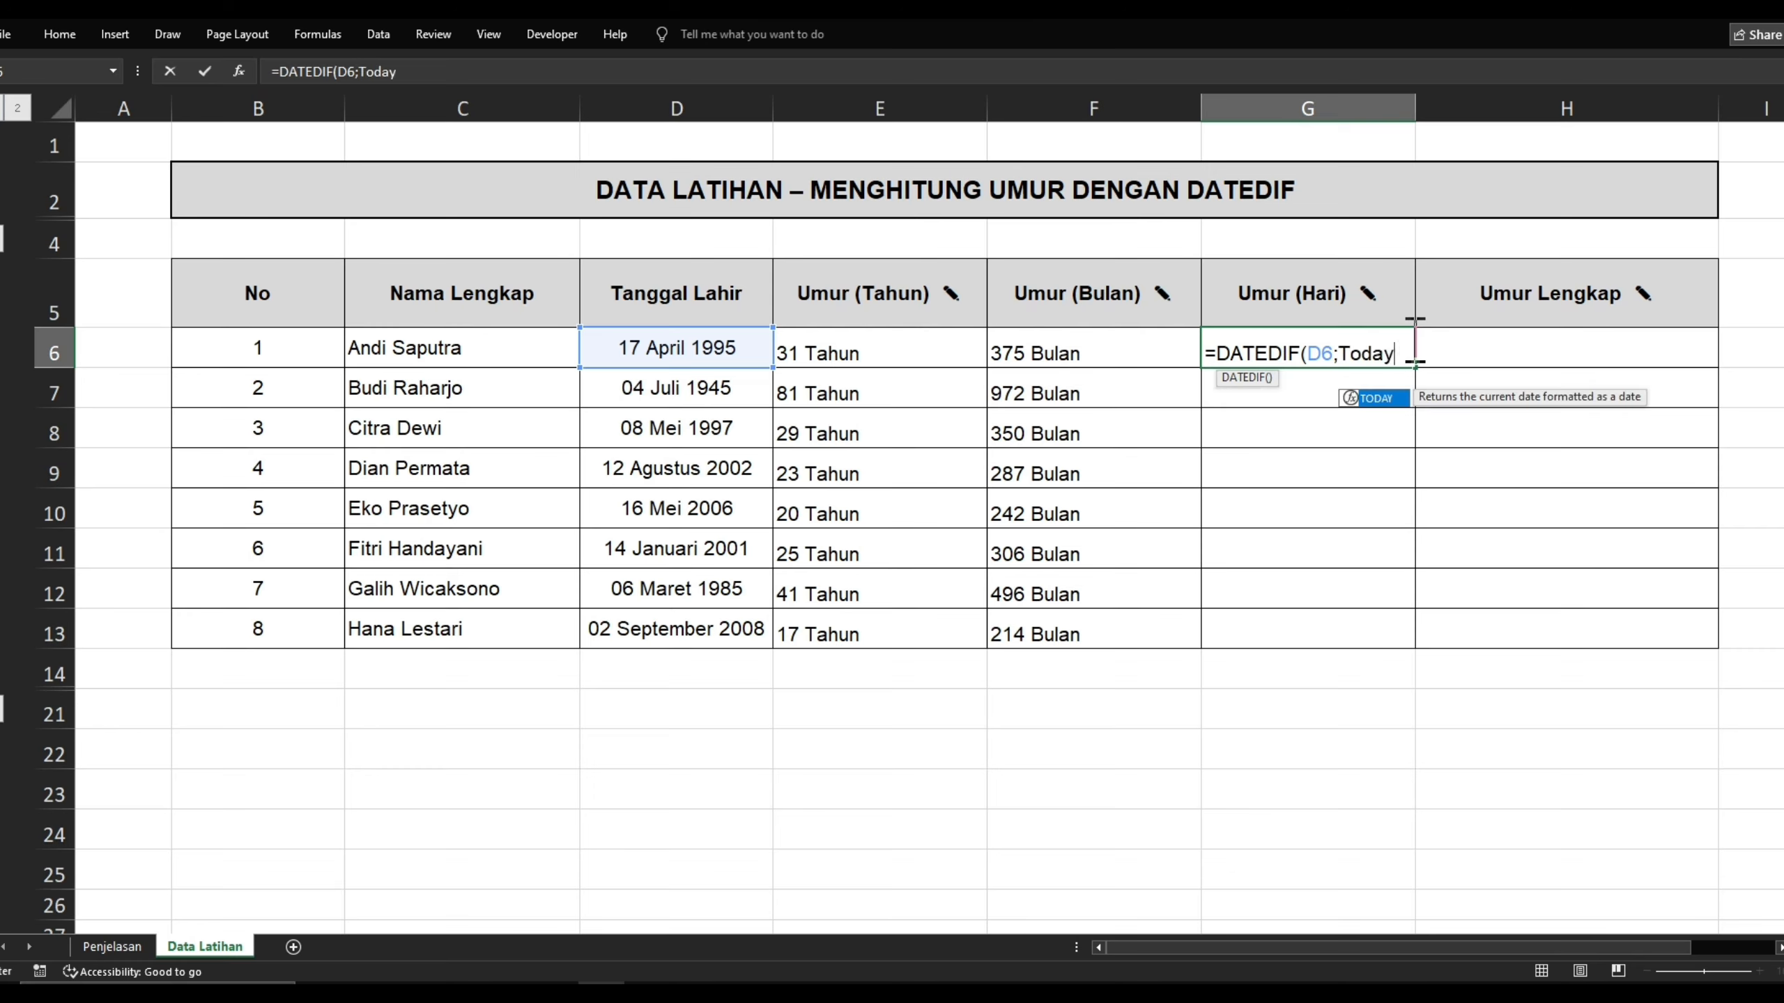
pyautogui.write('()')
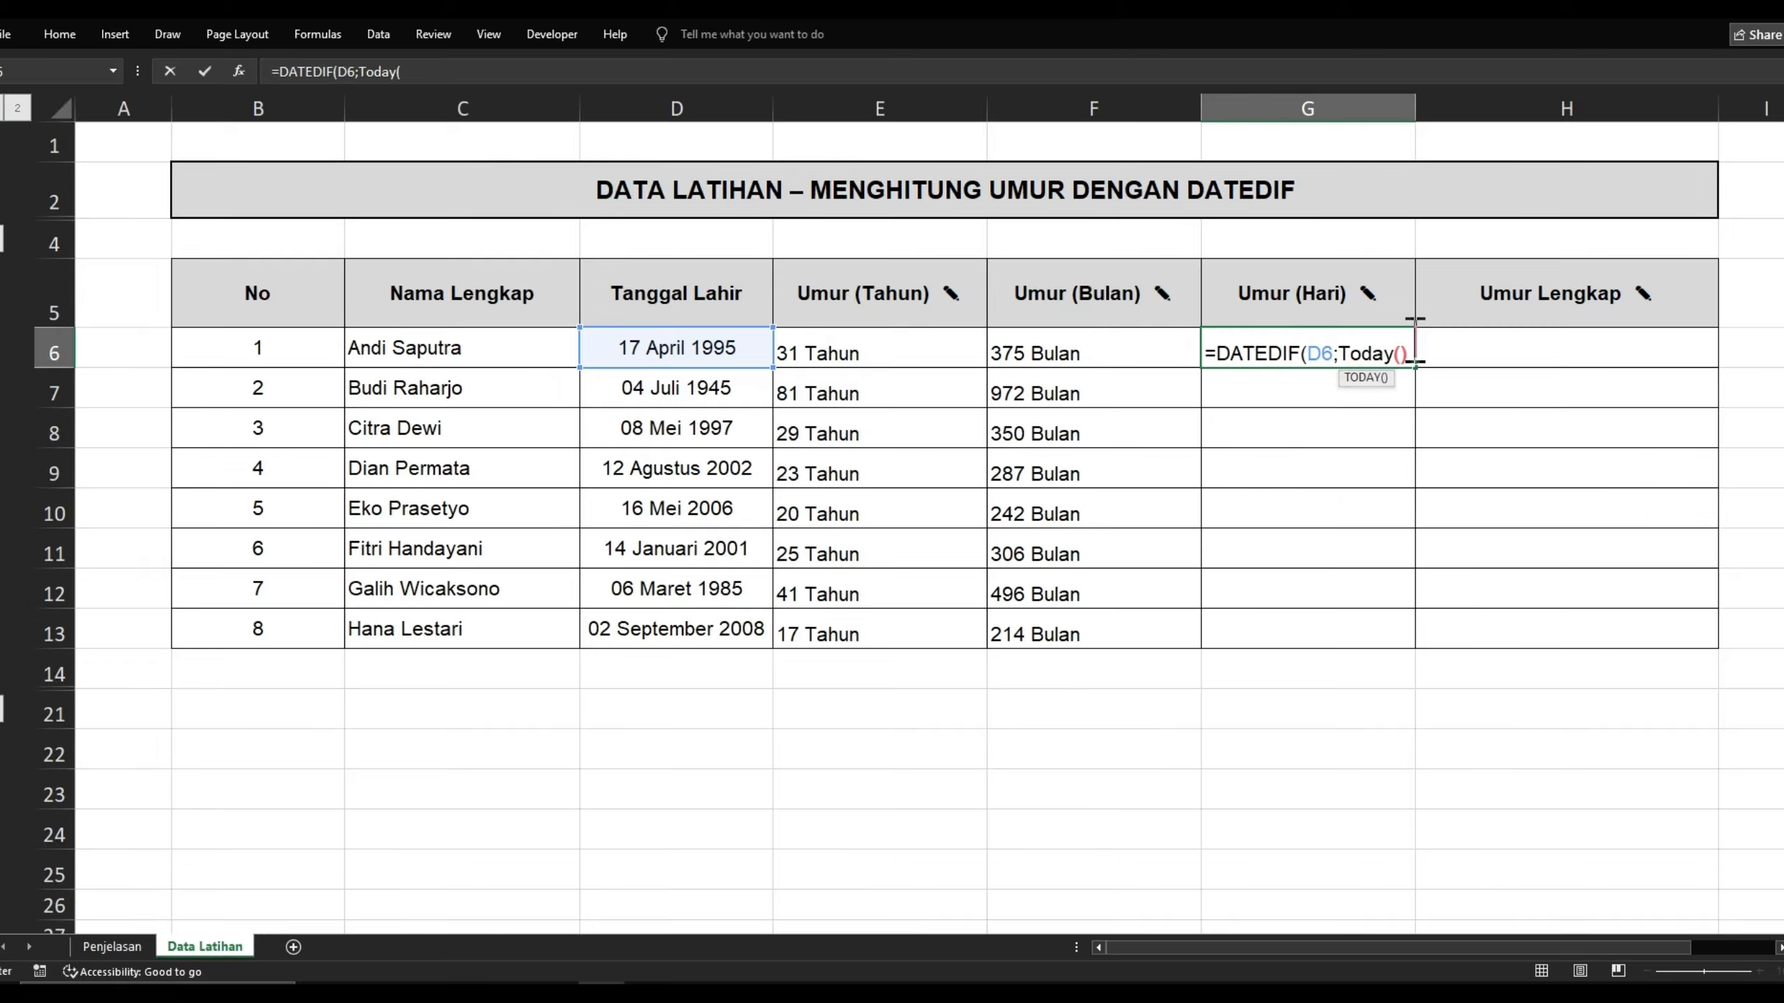
pyautogui.write(';')
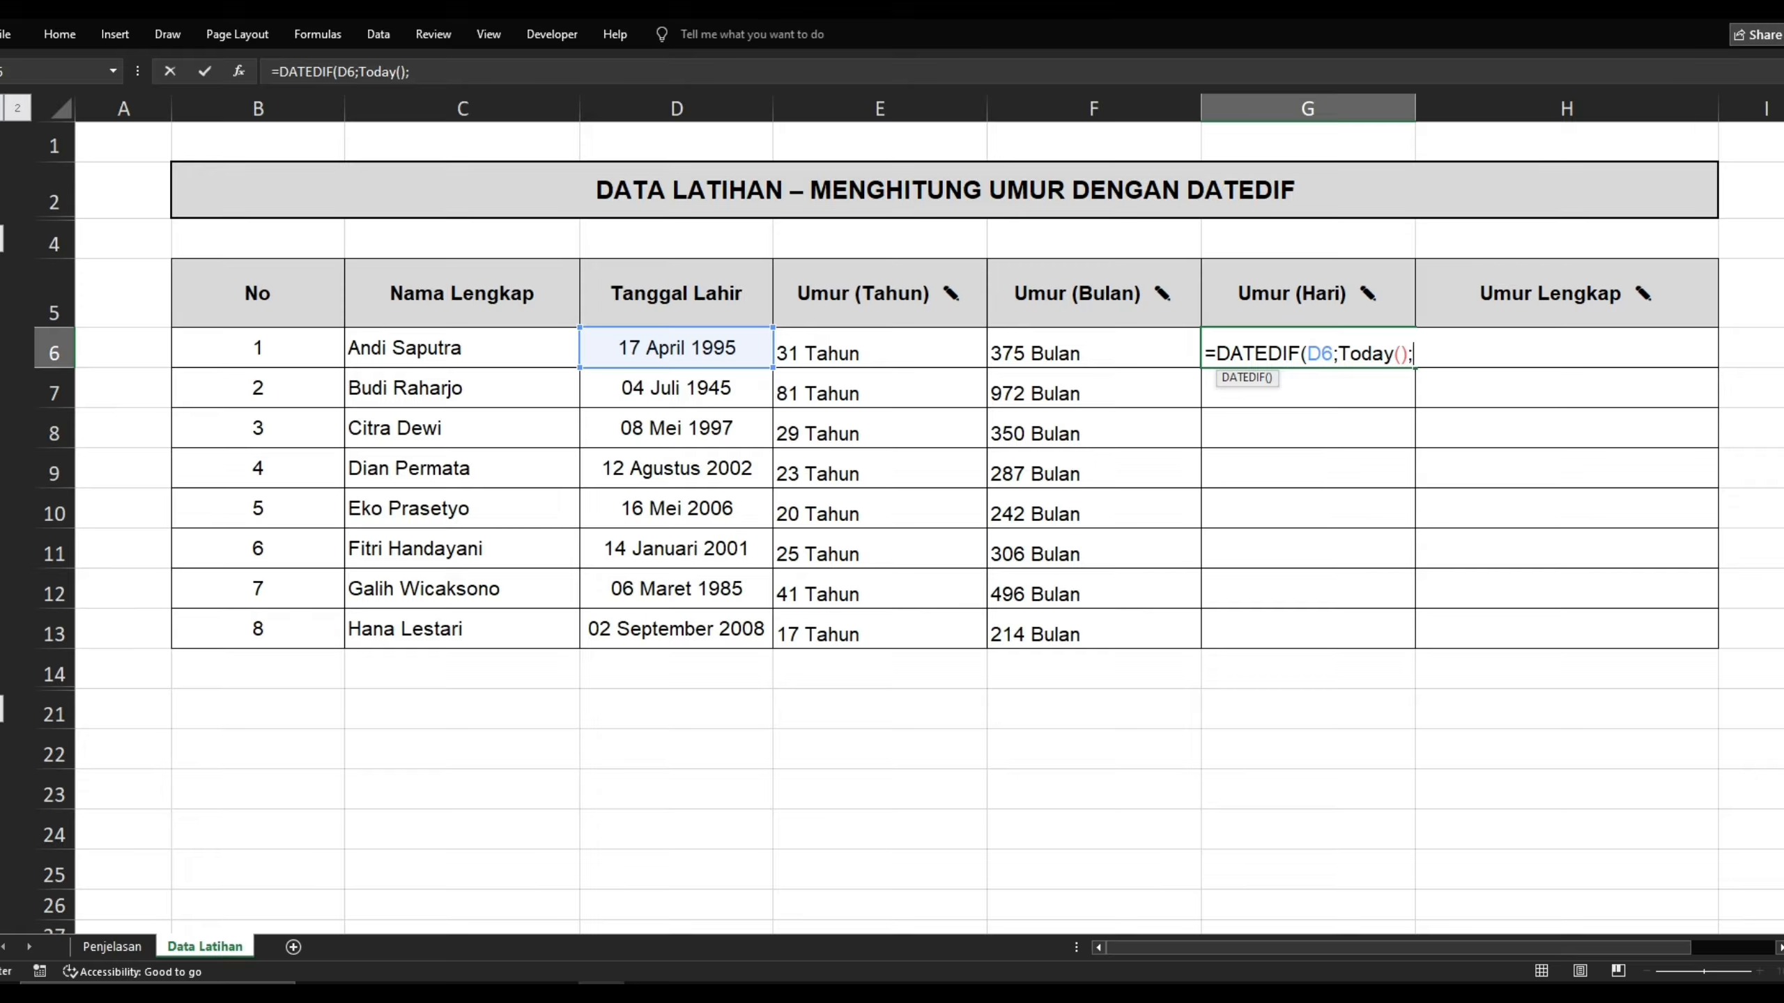
pyautogui.write('"D")')
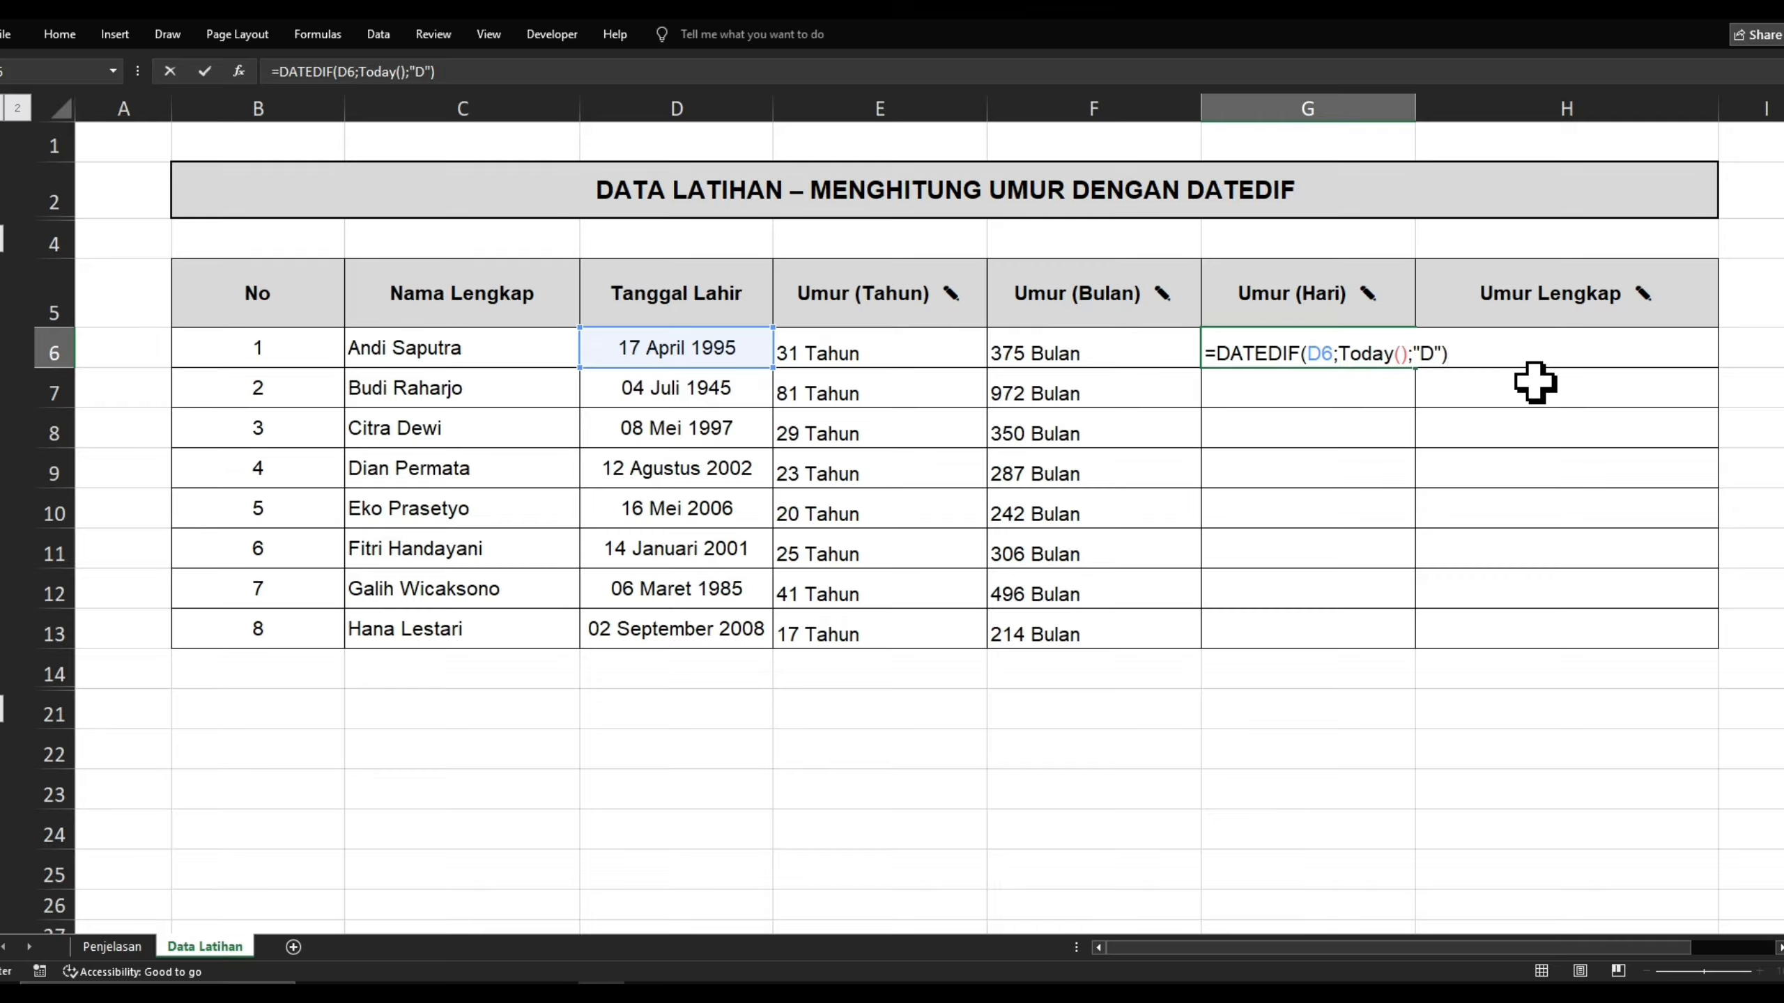
pyautogui.write('&" Hari"')
pyautogui.press('Return')
# Examine the days result in G6 alongside the first row's name and its ages in years and months.
pyautogui.click(1247, 456)
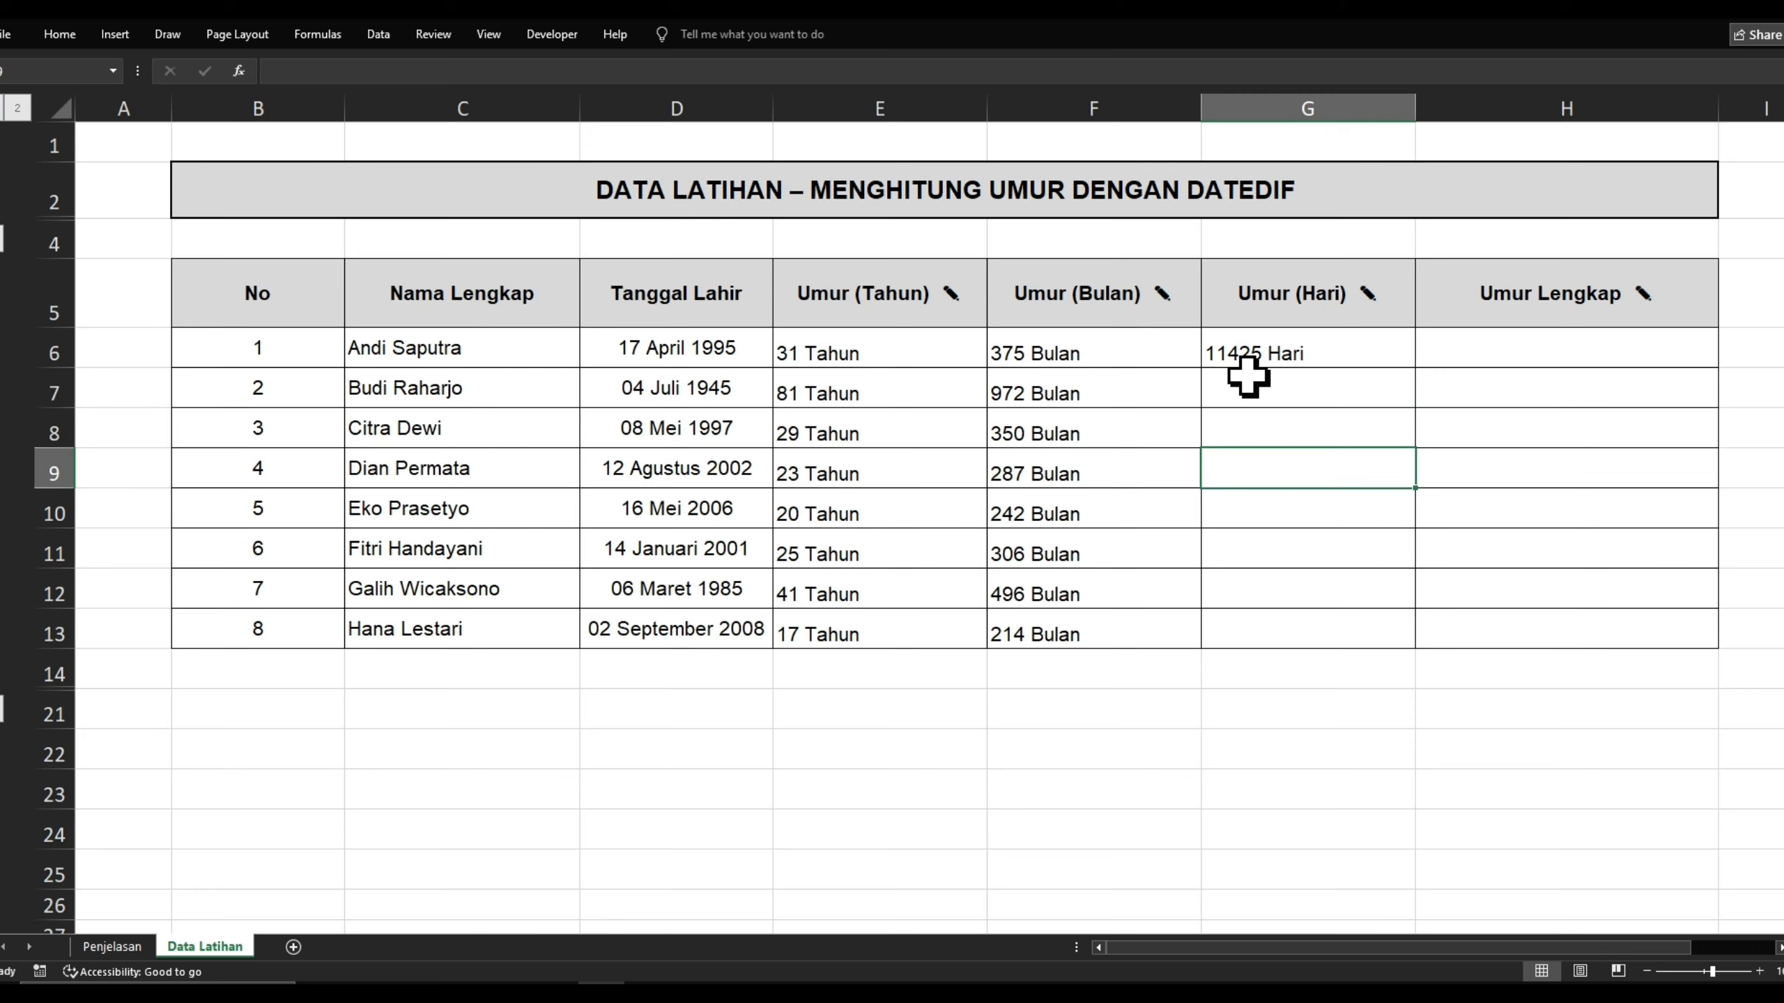
pyautogui.click(1247, 351)
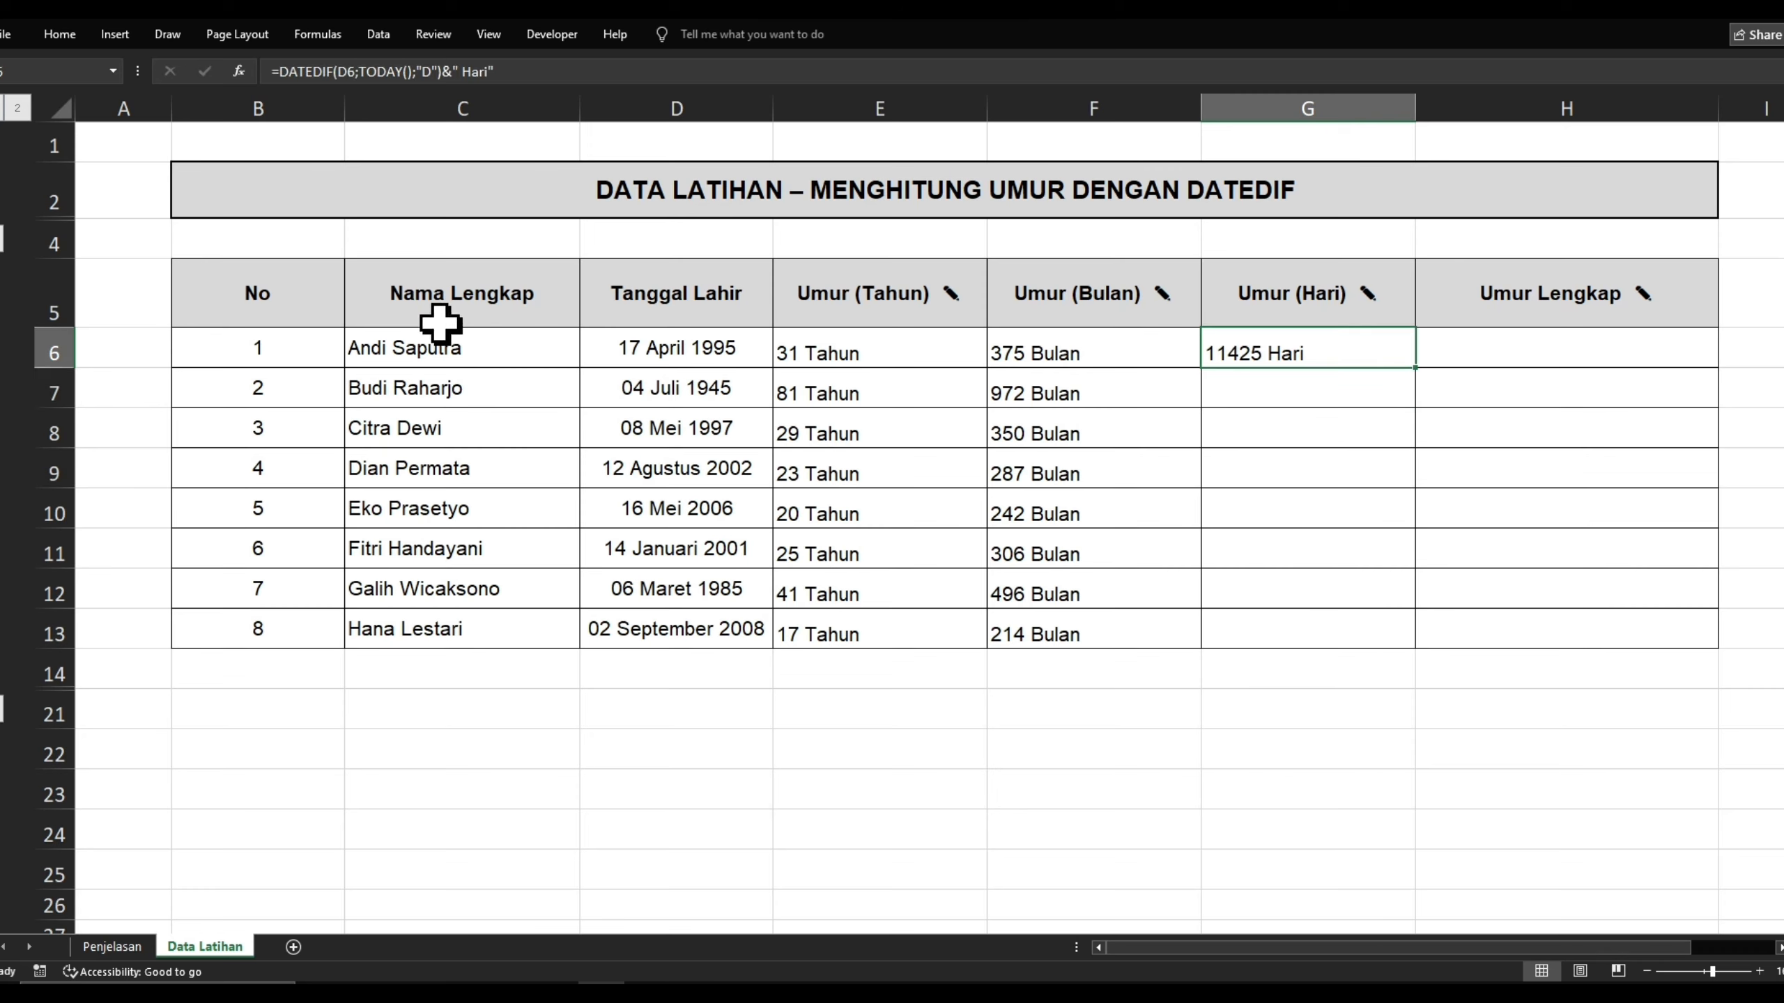
pyautogui.click(360, 349)
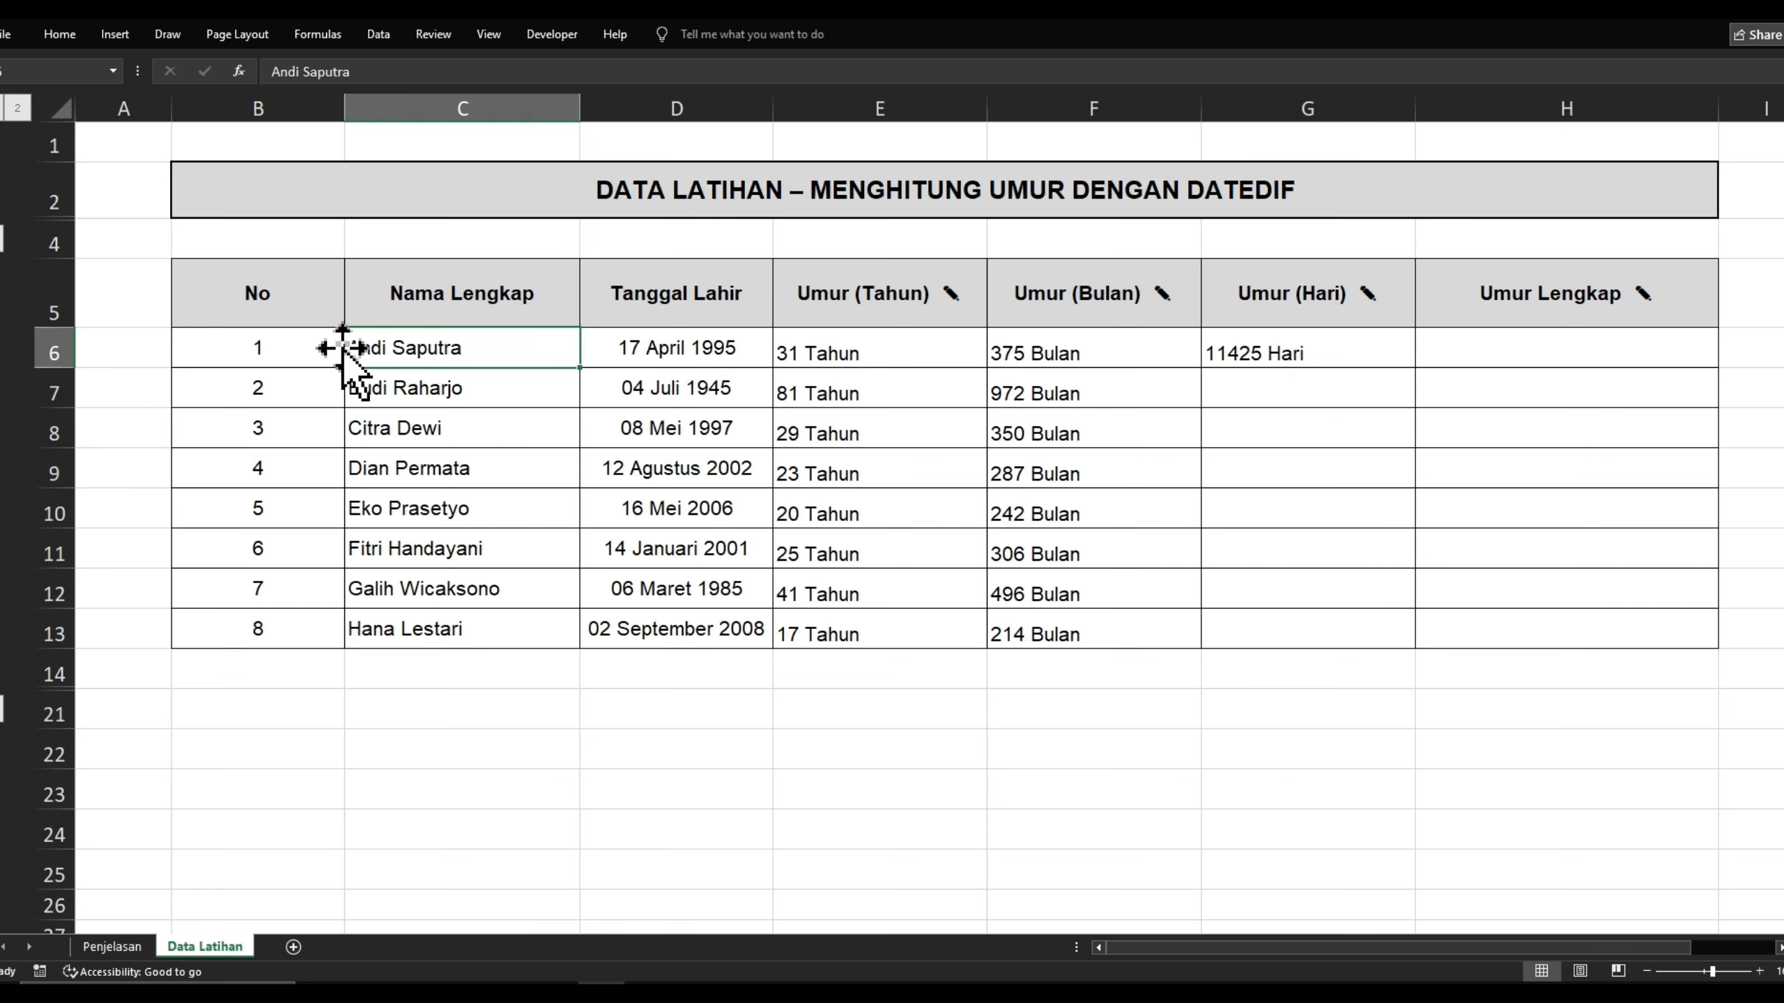
pyautogui.click(842, 349)
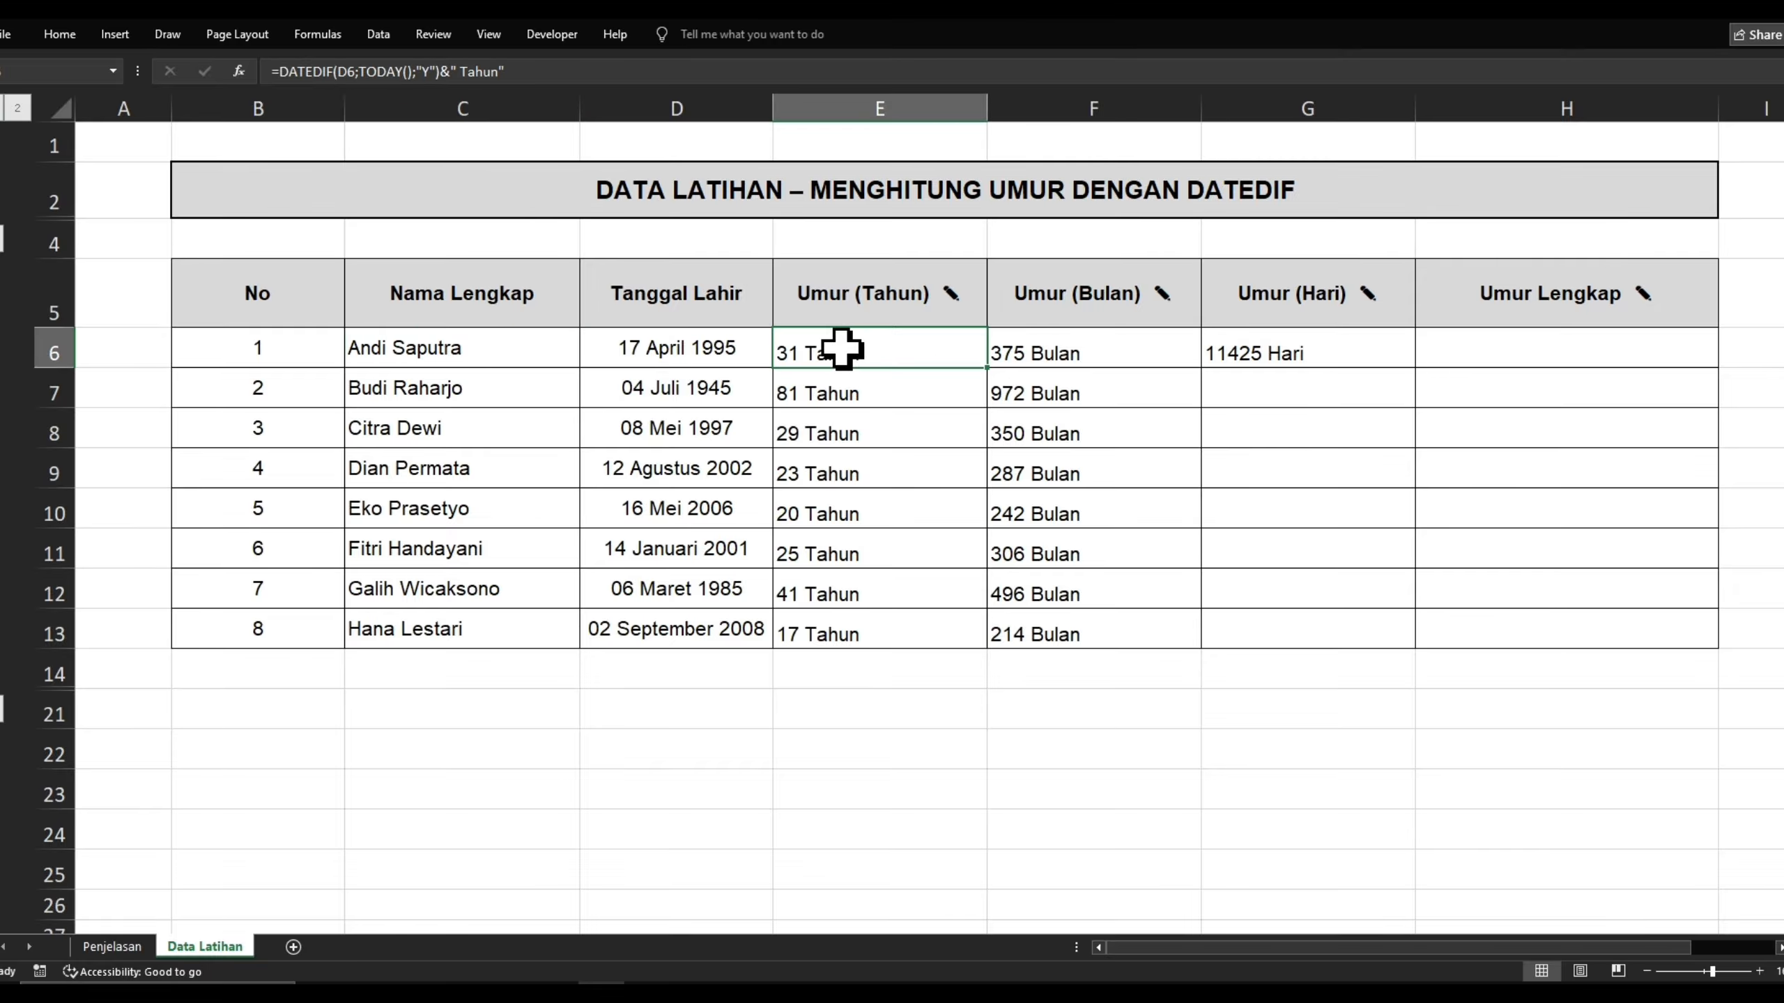
pyautogui.click(1014, 349)
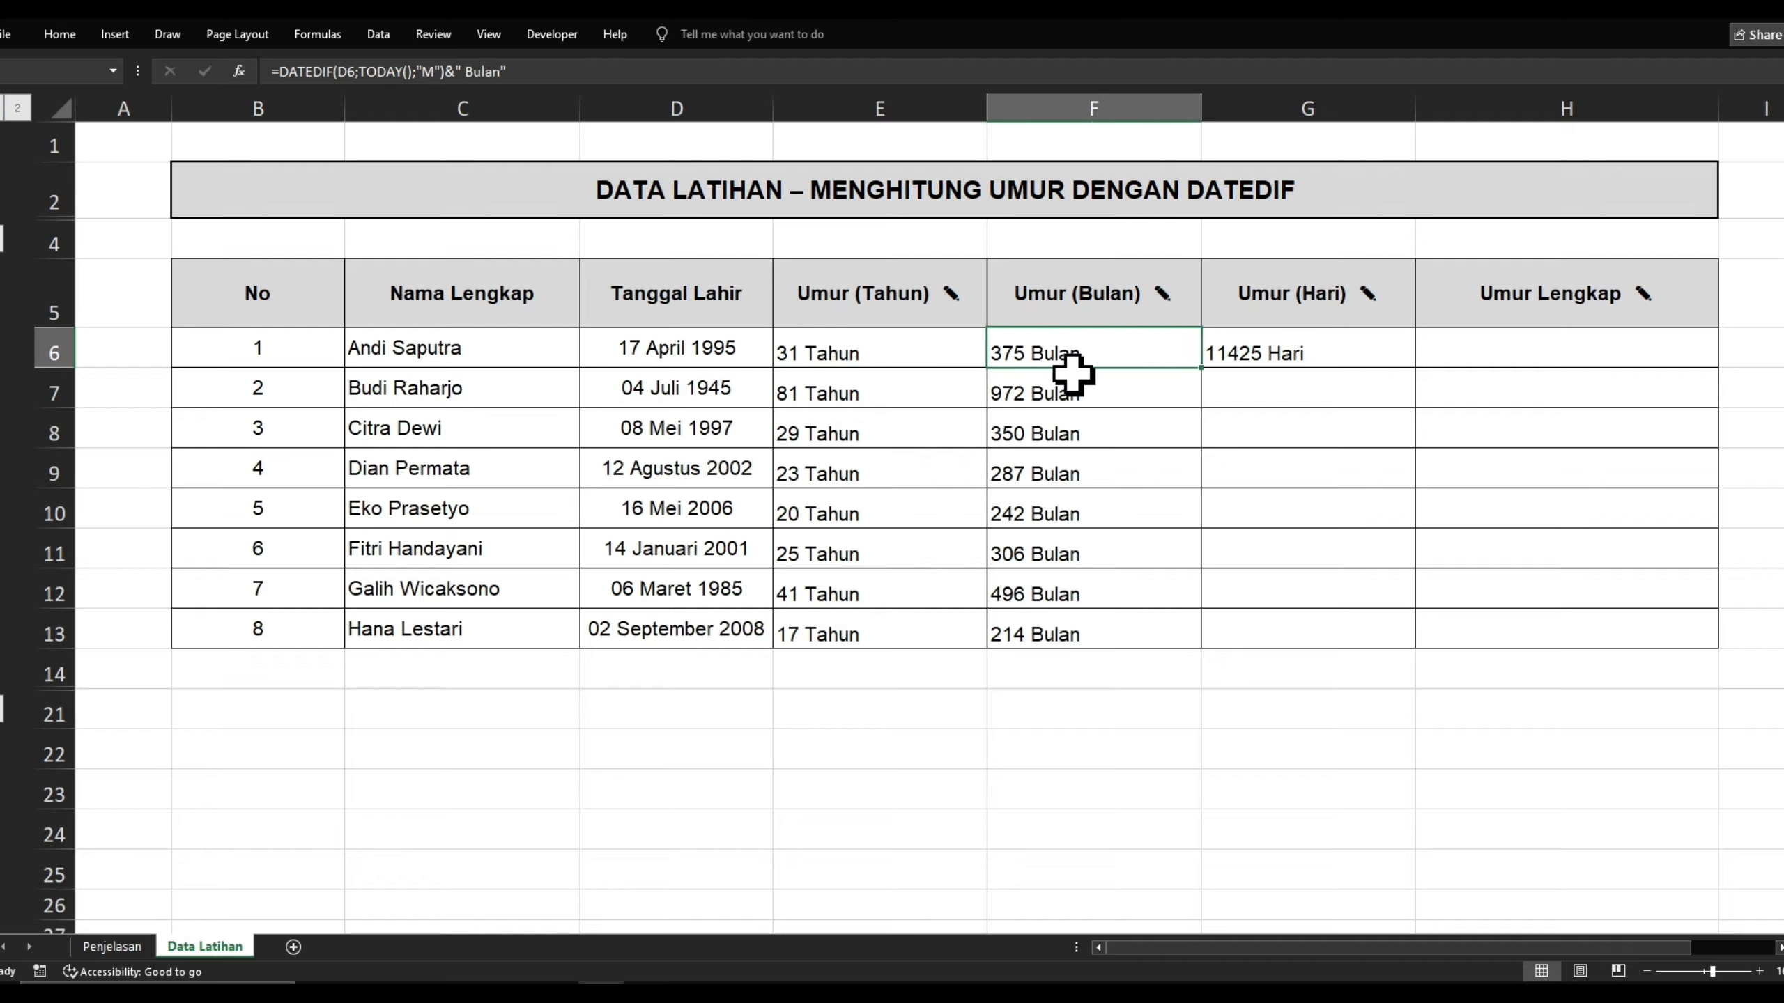
pyautogui.click(1221, 355)
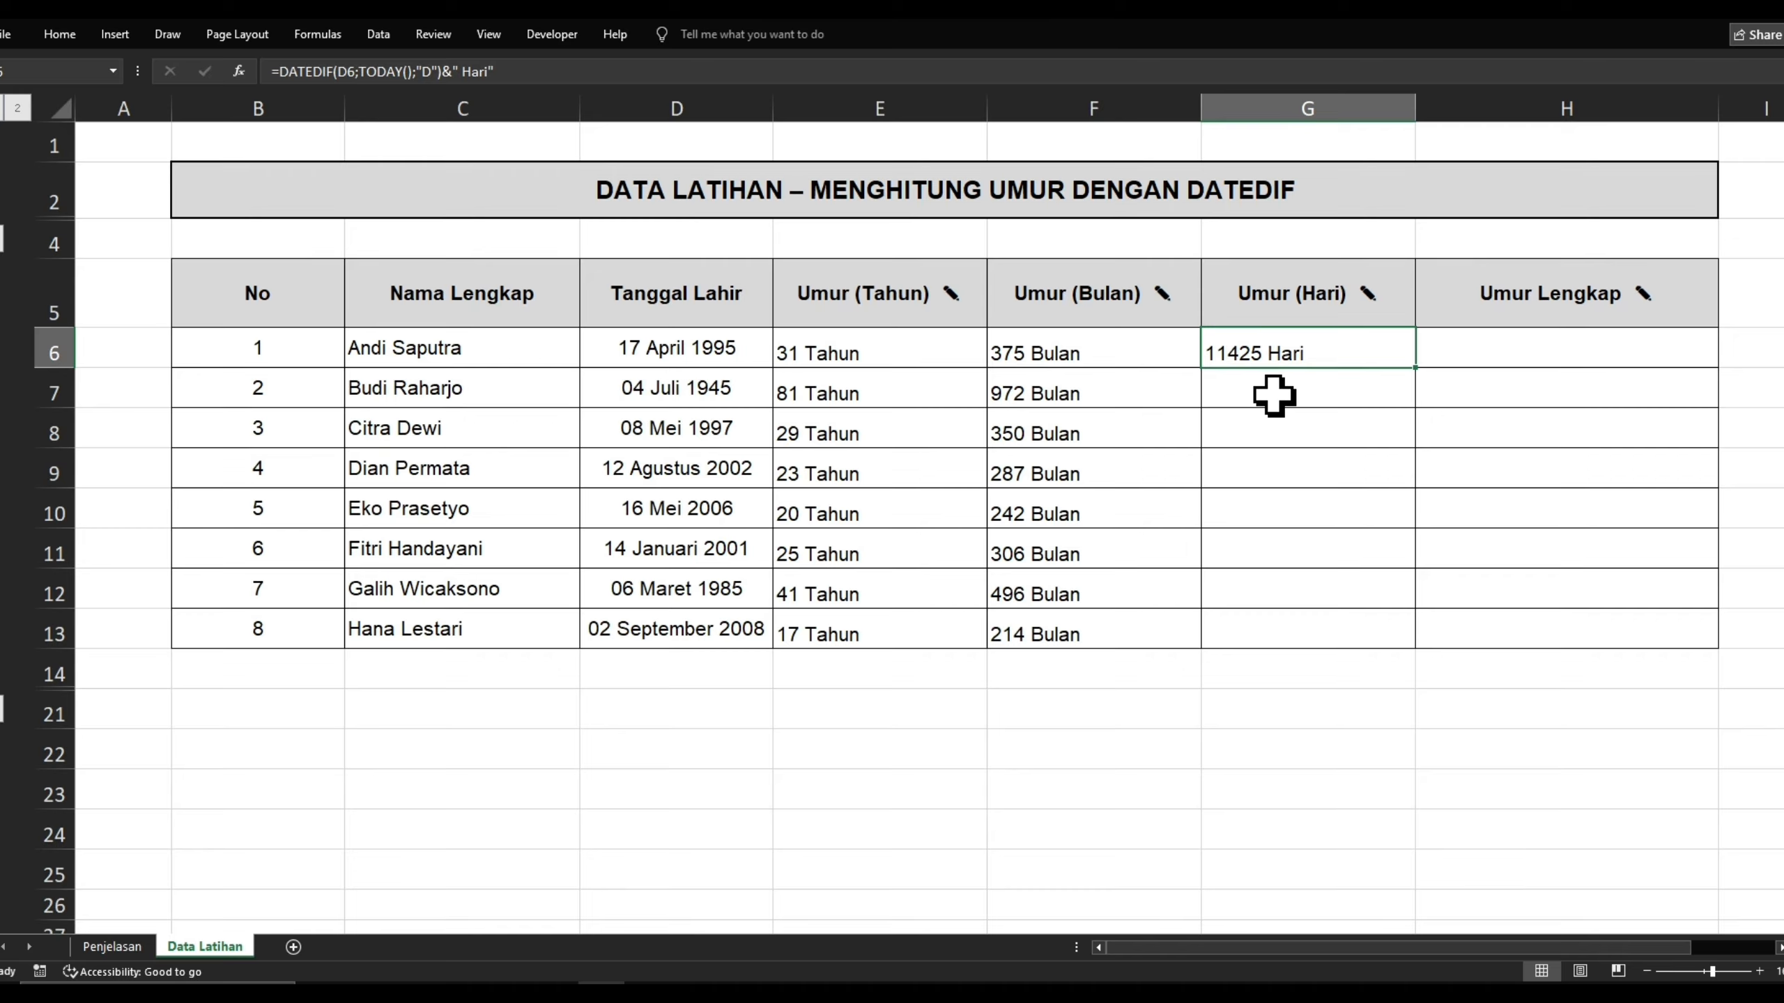
# Fill the G6 formula down the Umur (Hari) column through G13.
pyautogui.doubleClick(1417, 371)
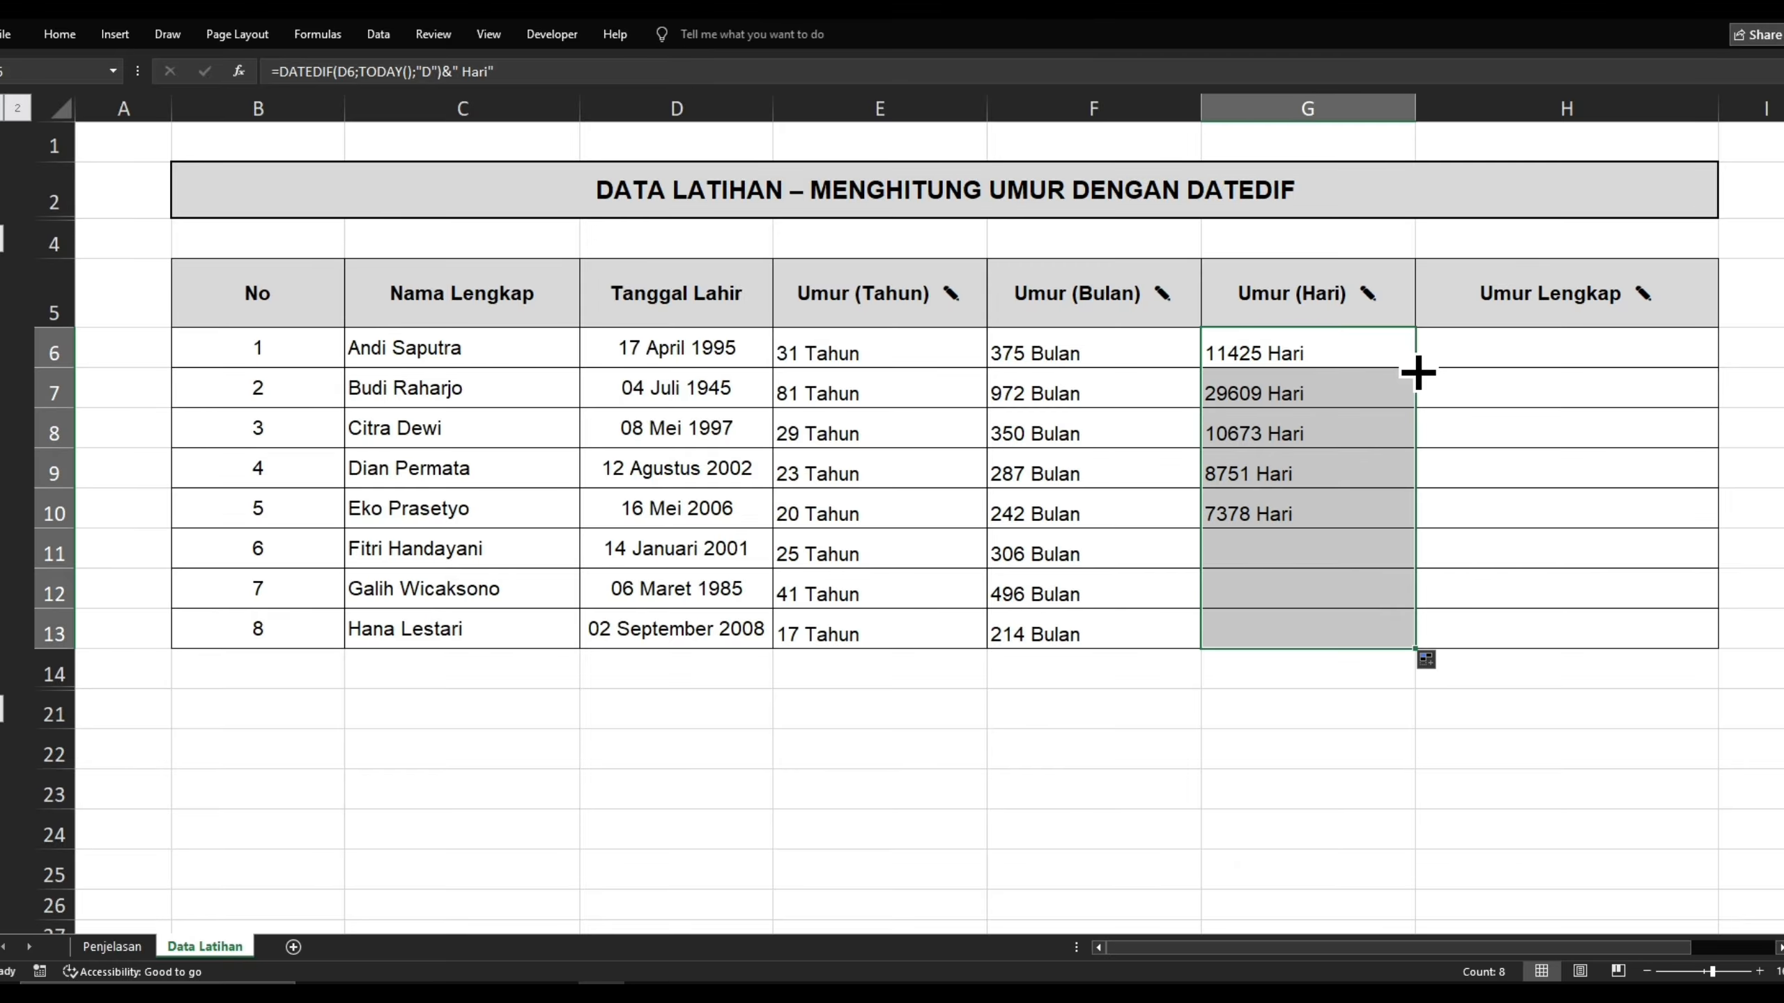
pyautogui.click(1299, 518)
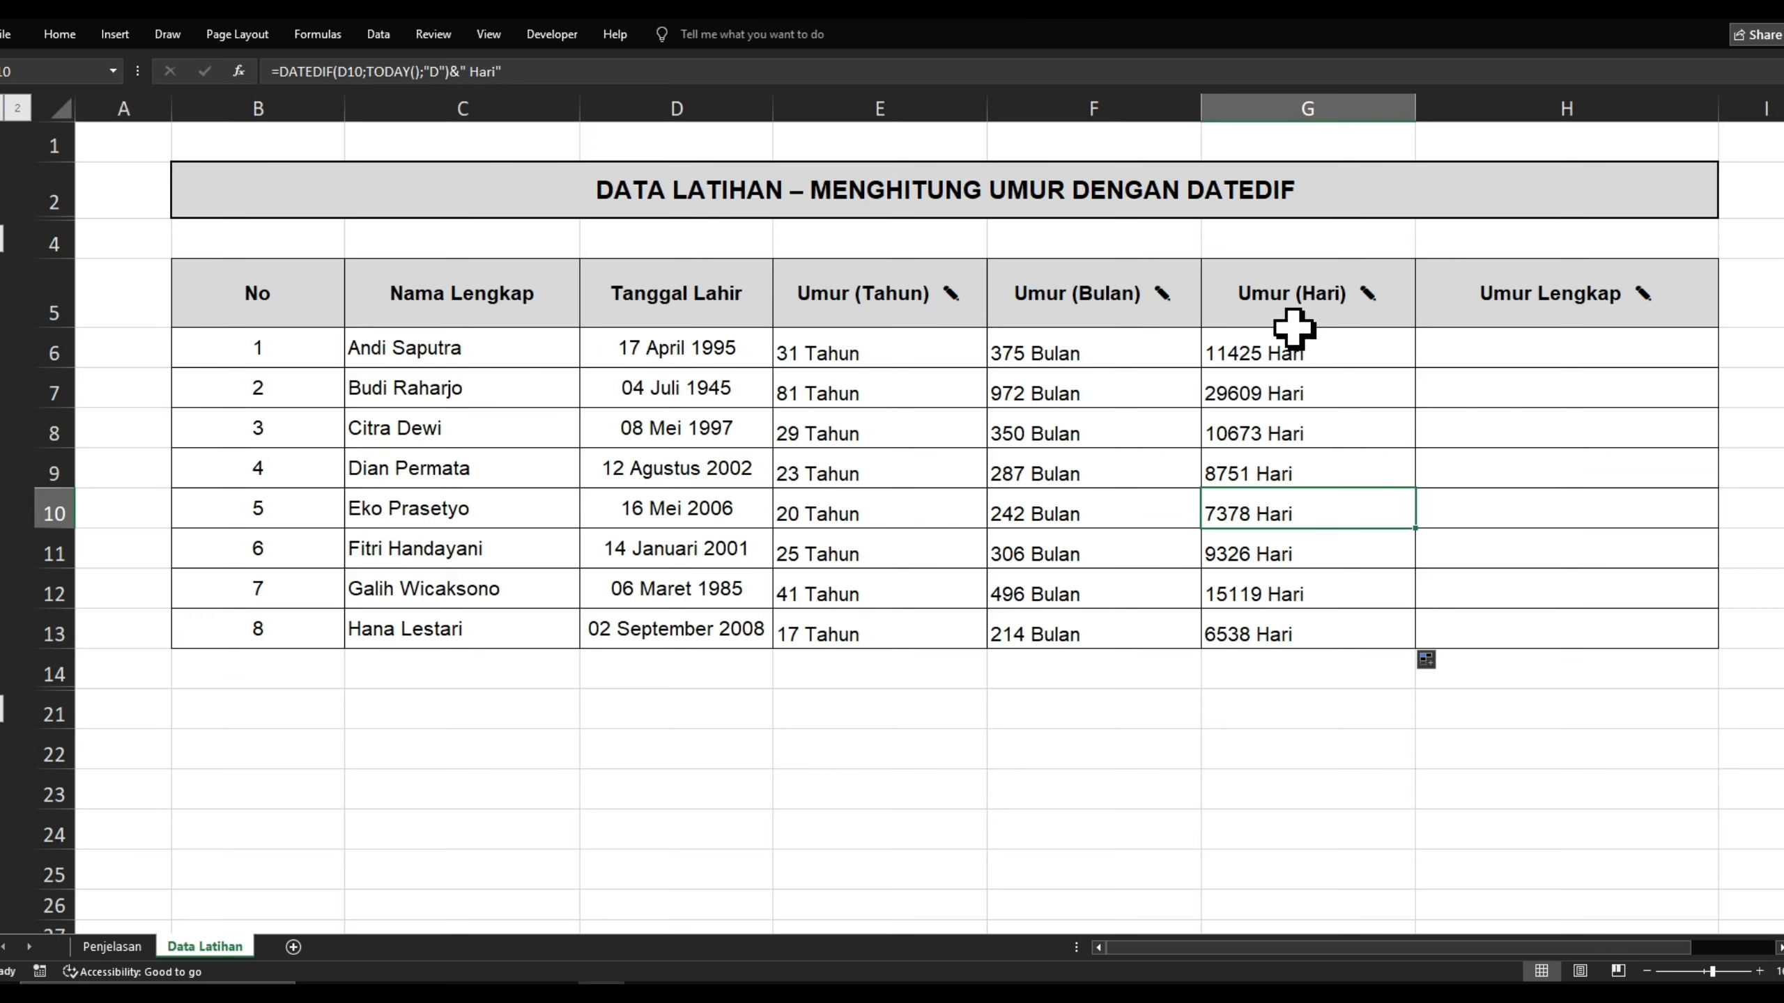
pyautogui.click(1024, 751)
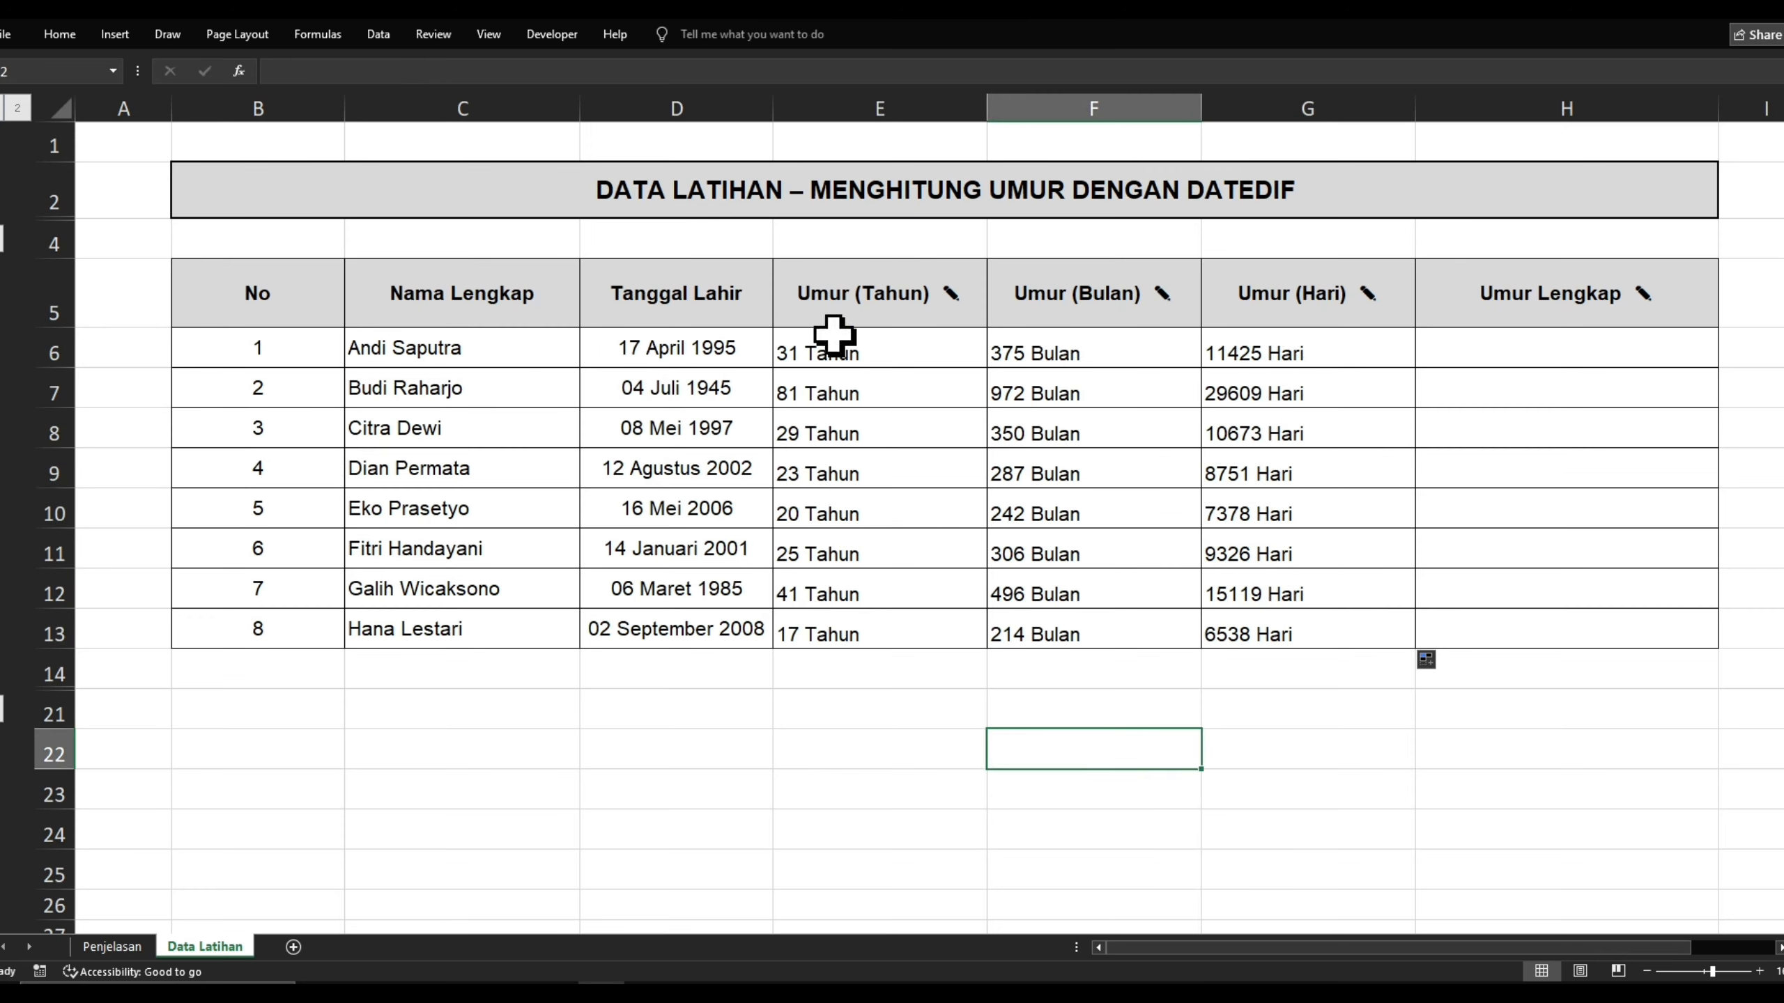
# Review the Umur (Tahun), Umur (Bulan) and Umur (Hari) columns and the empty Umur Lengkap column.
pyautogui.click(798, 295)
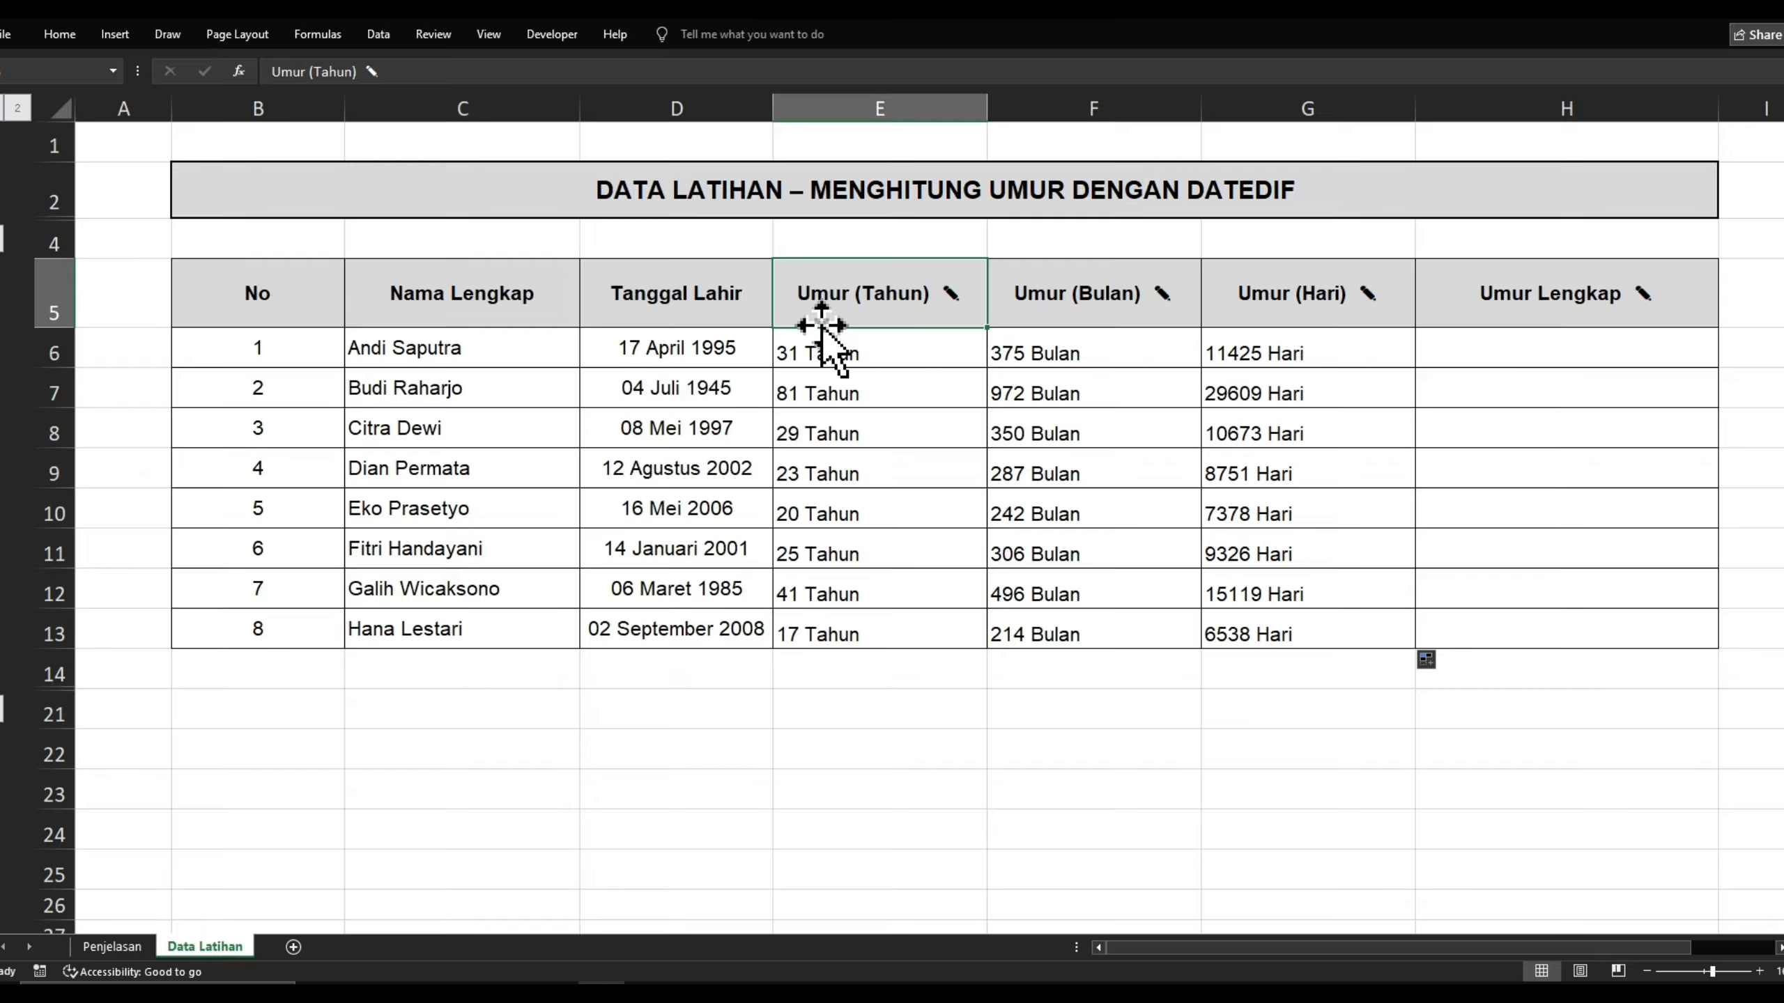
pyautogui.click(1064, 302)
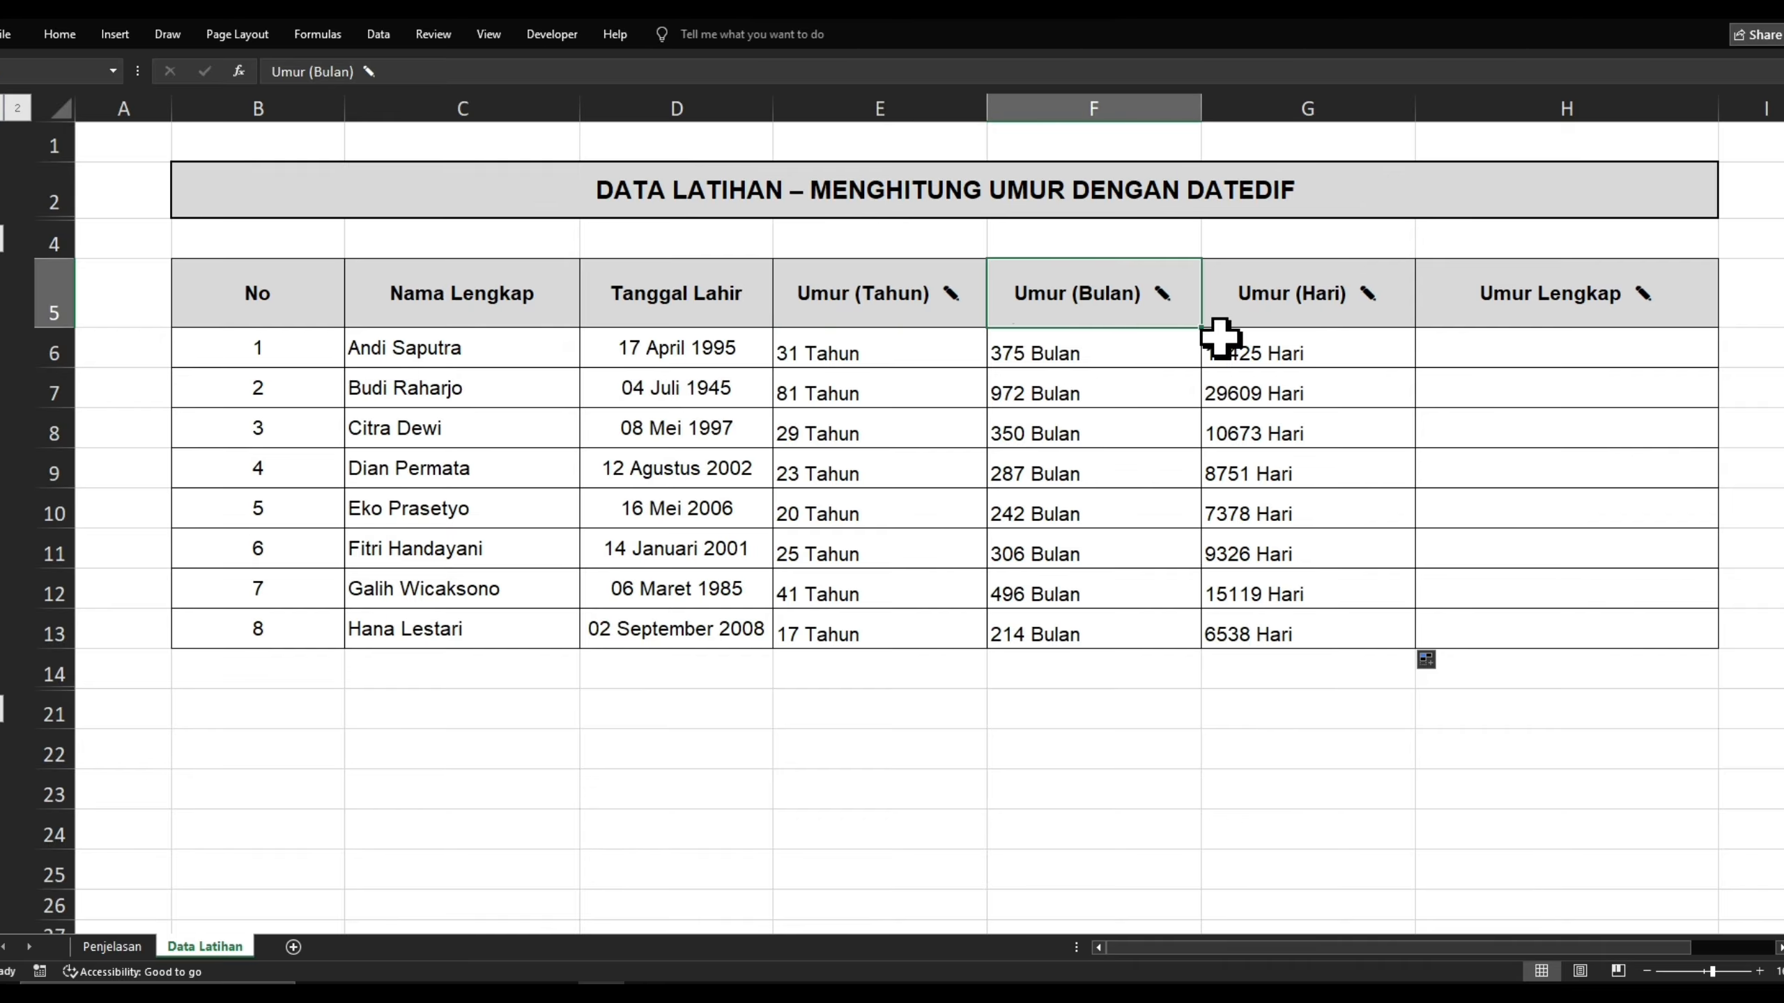
pyautogui.click(1320, 295)
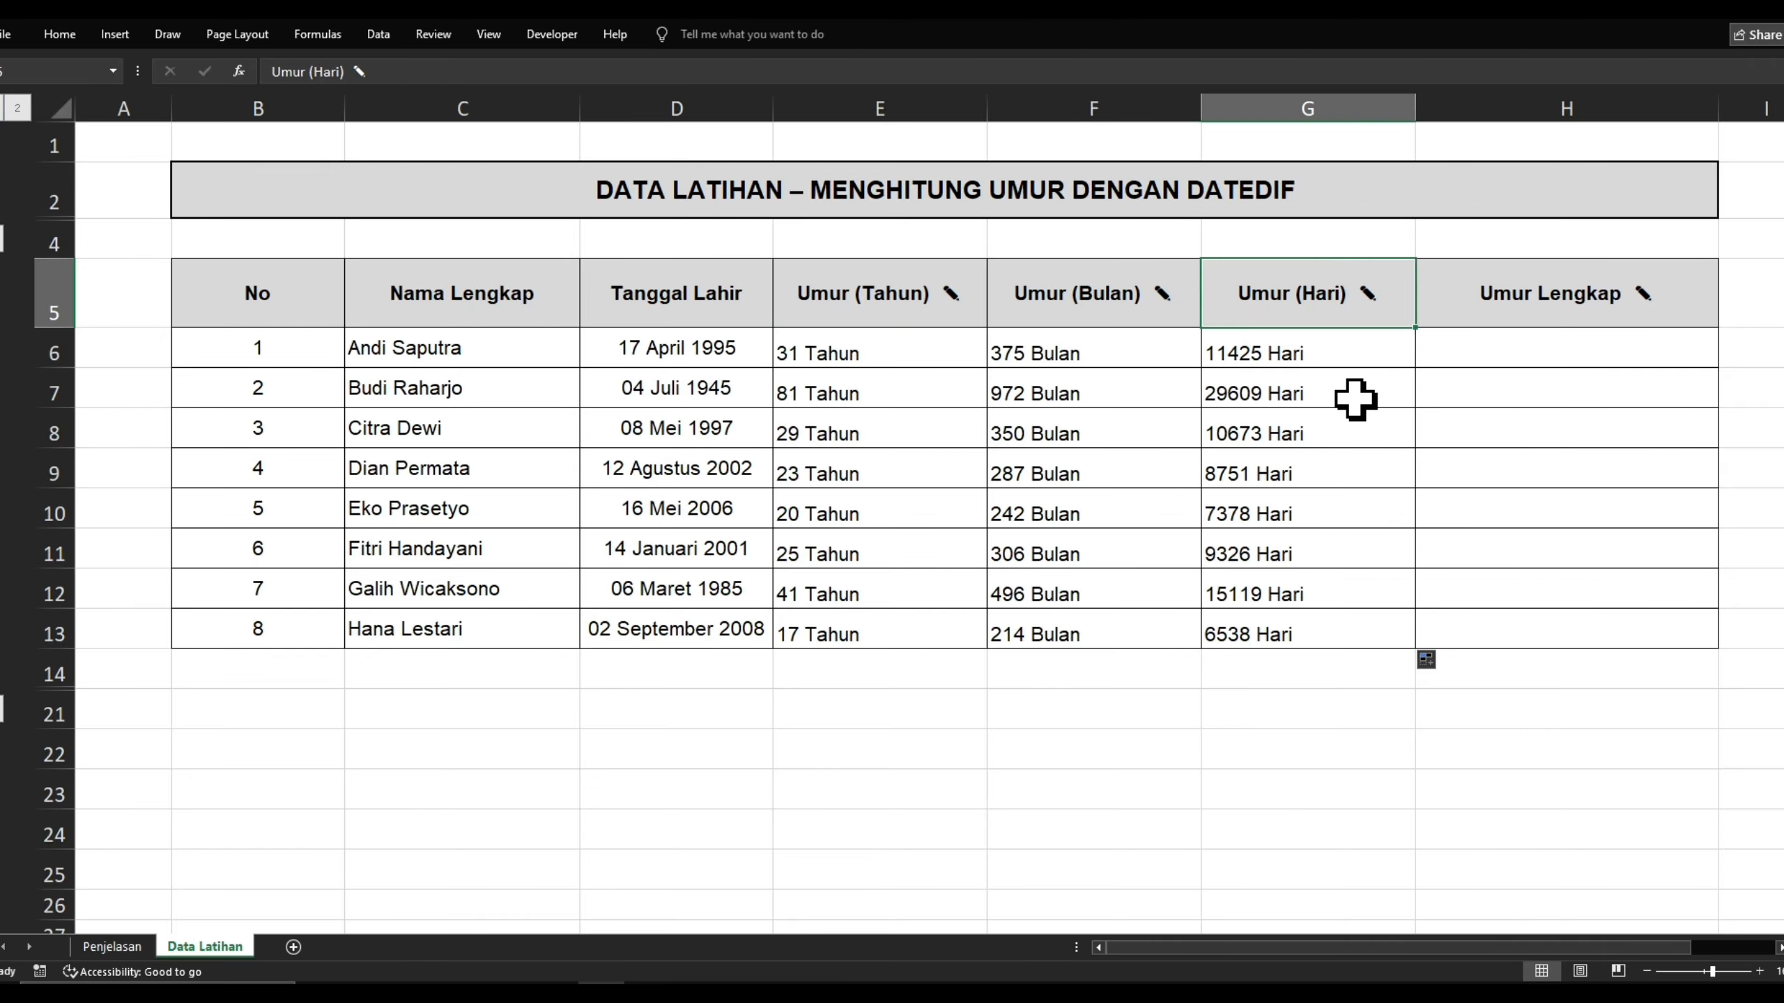
pyautogui.press('Right')
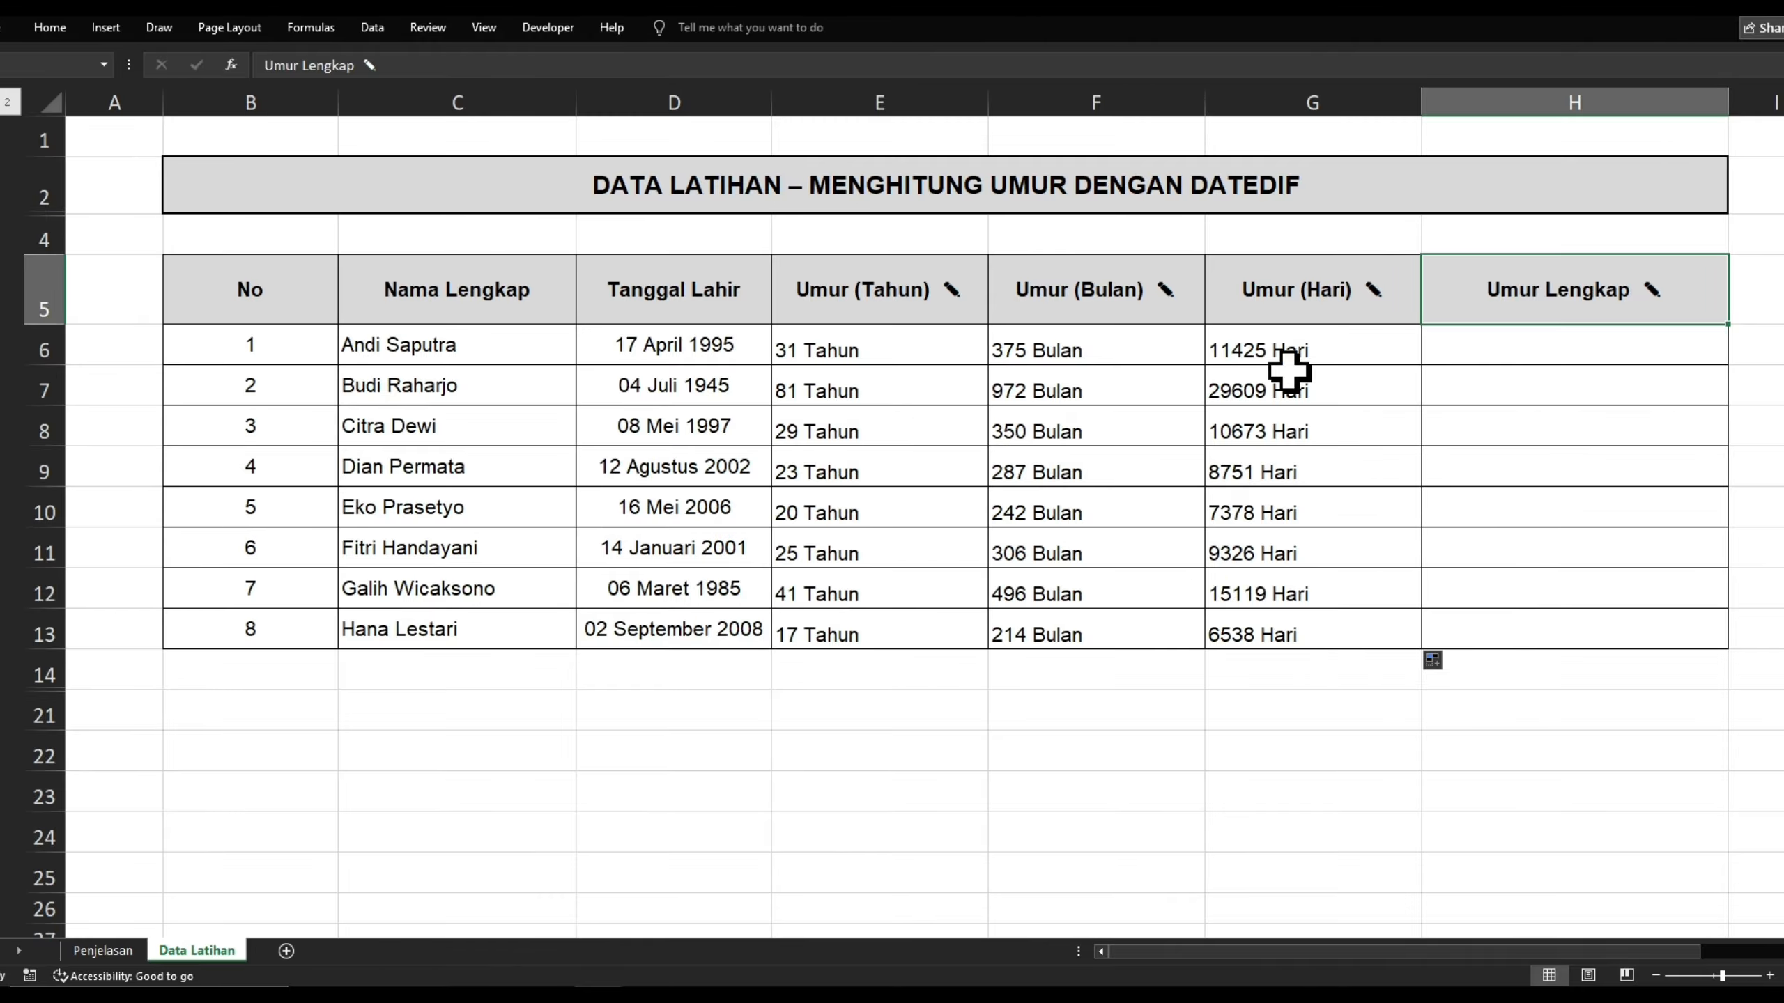
pyautogui.click(1468, 348)
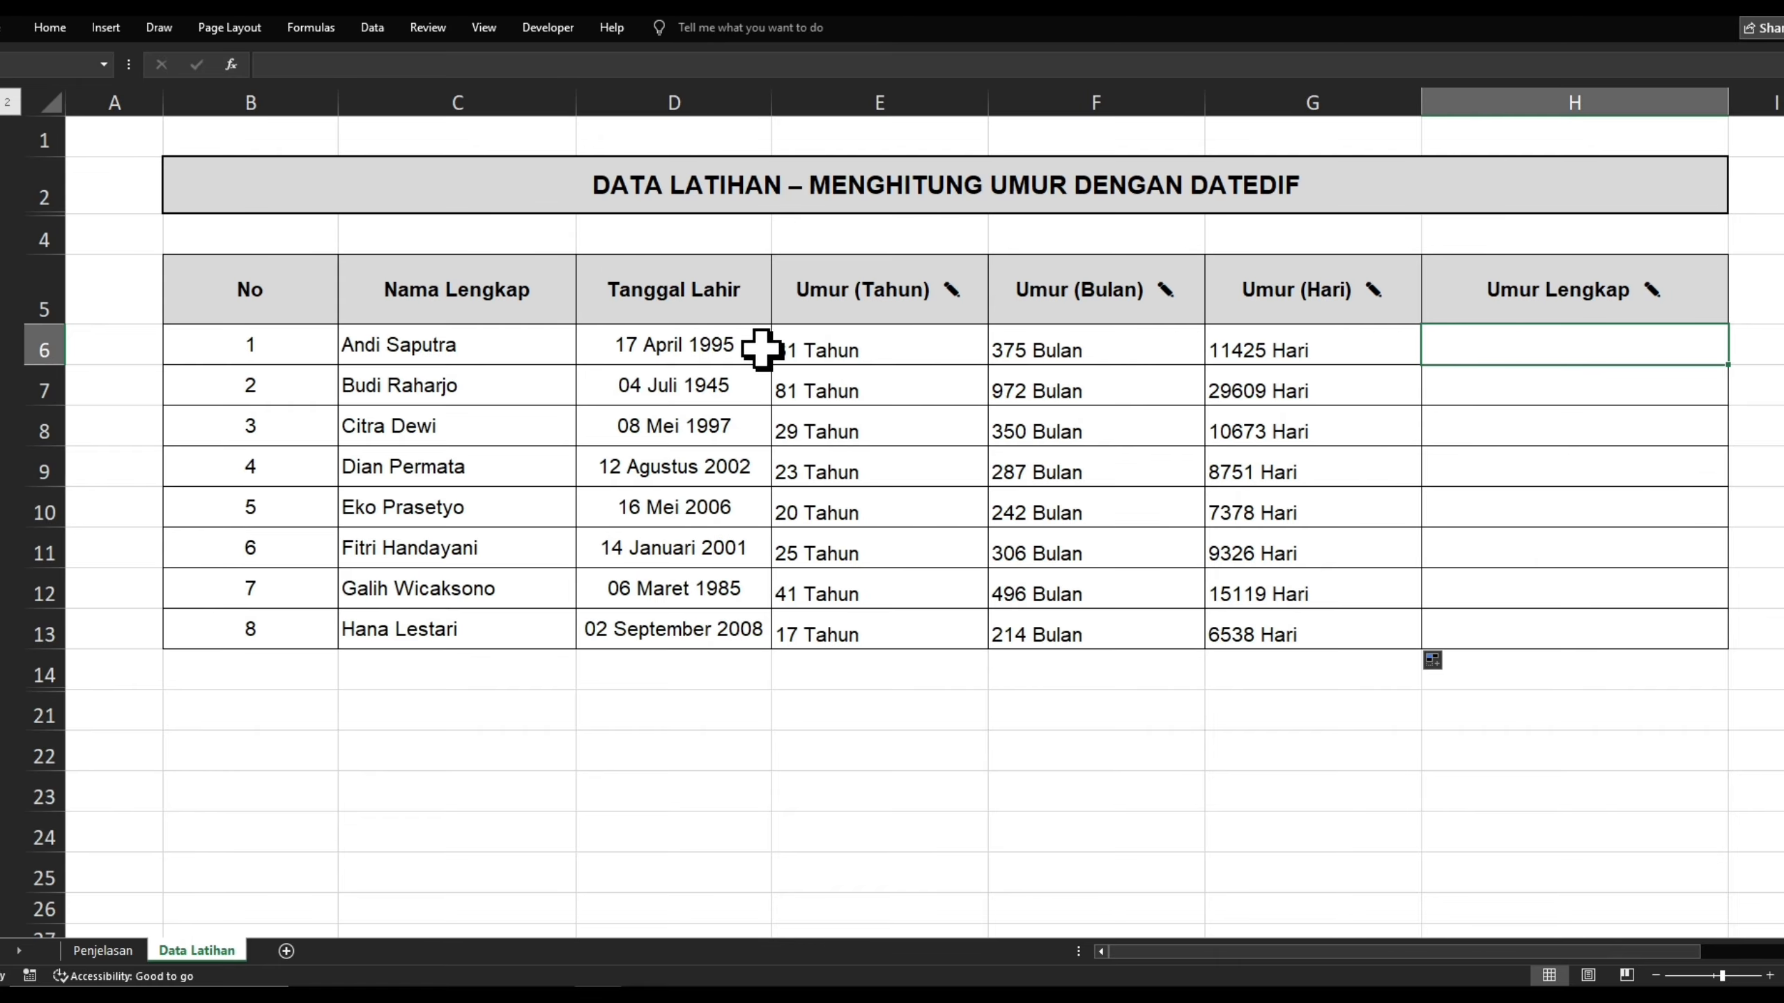
pyautogui.click(1527, 288)
pyautogui.click(1491, 351)
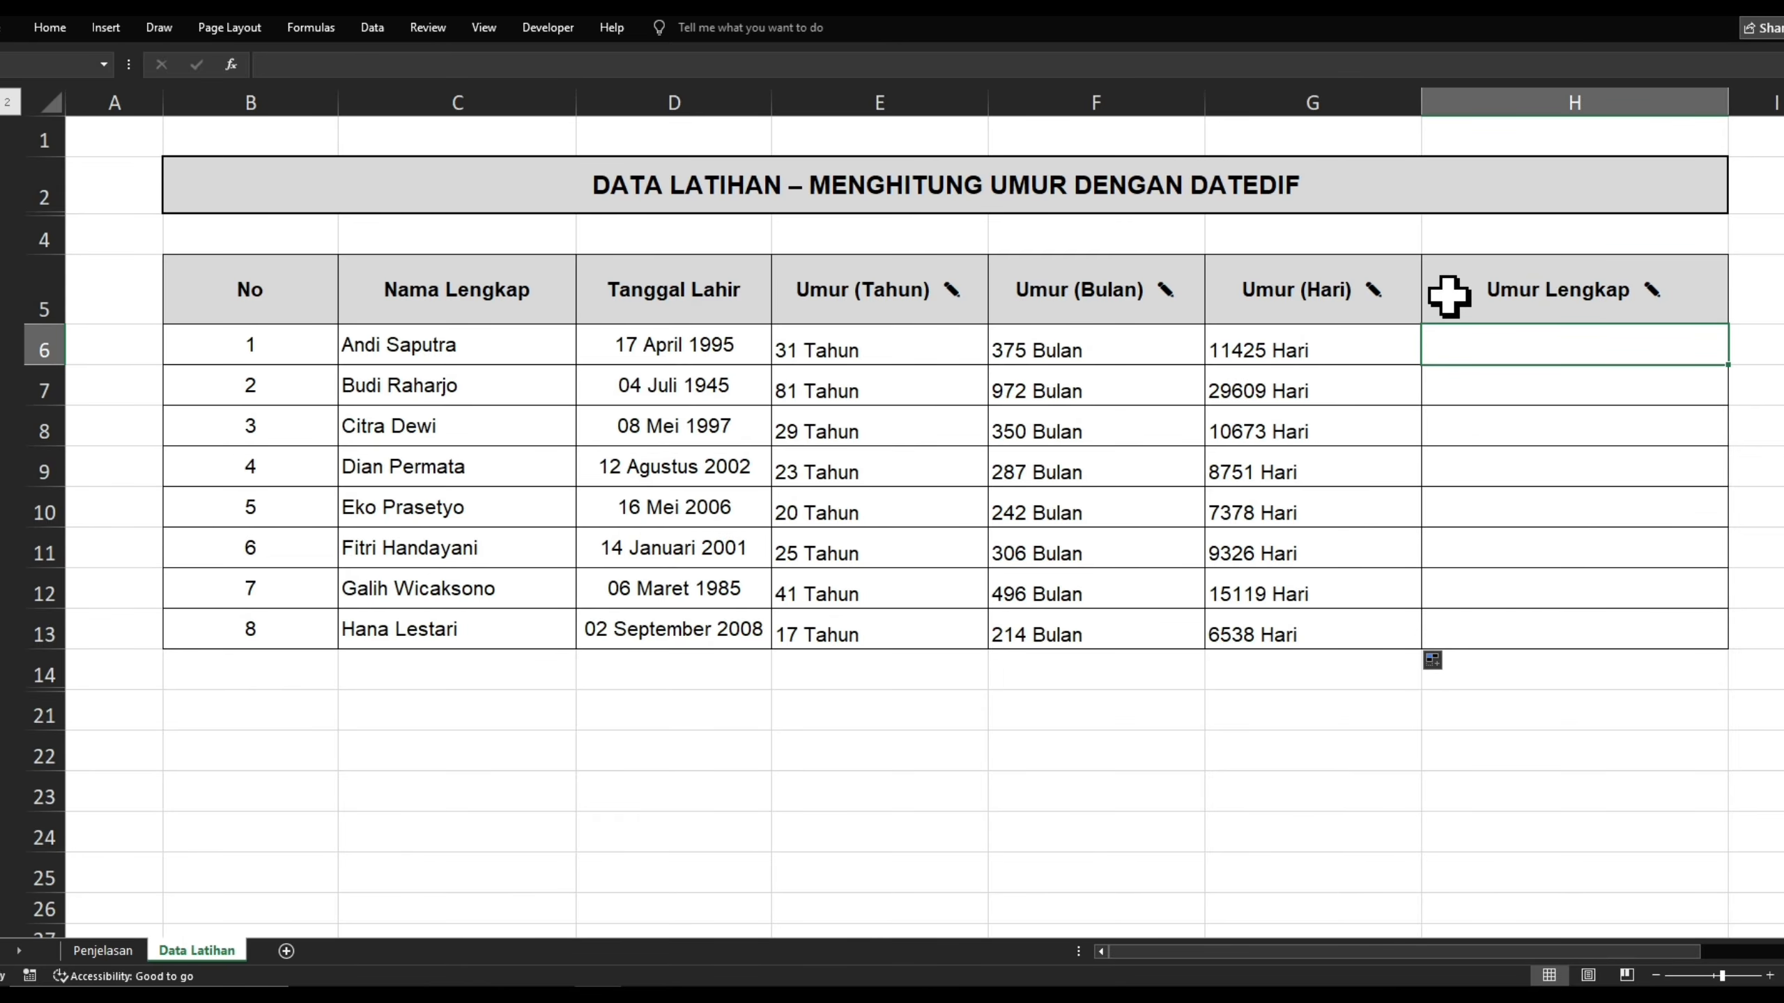
pyautogui.click(1466, 395)
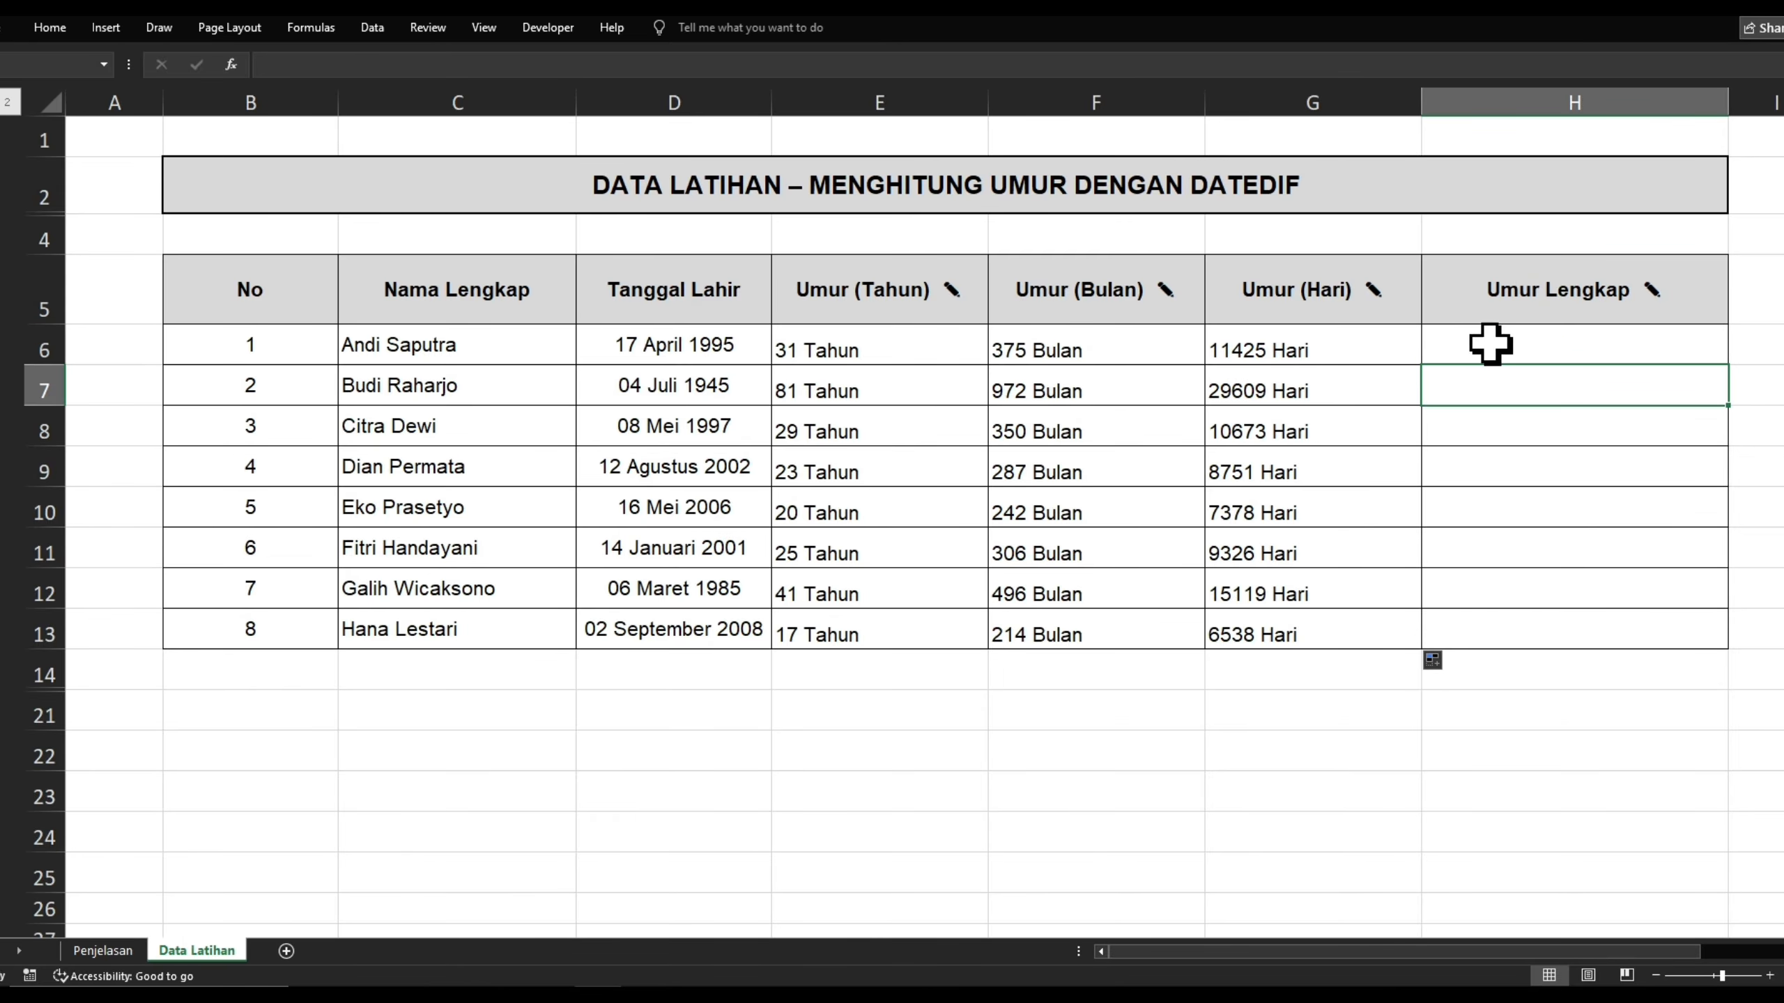
pyautogui.click(1487, 347)
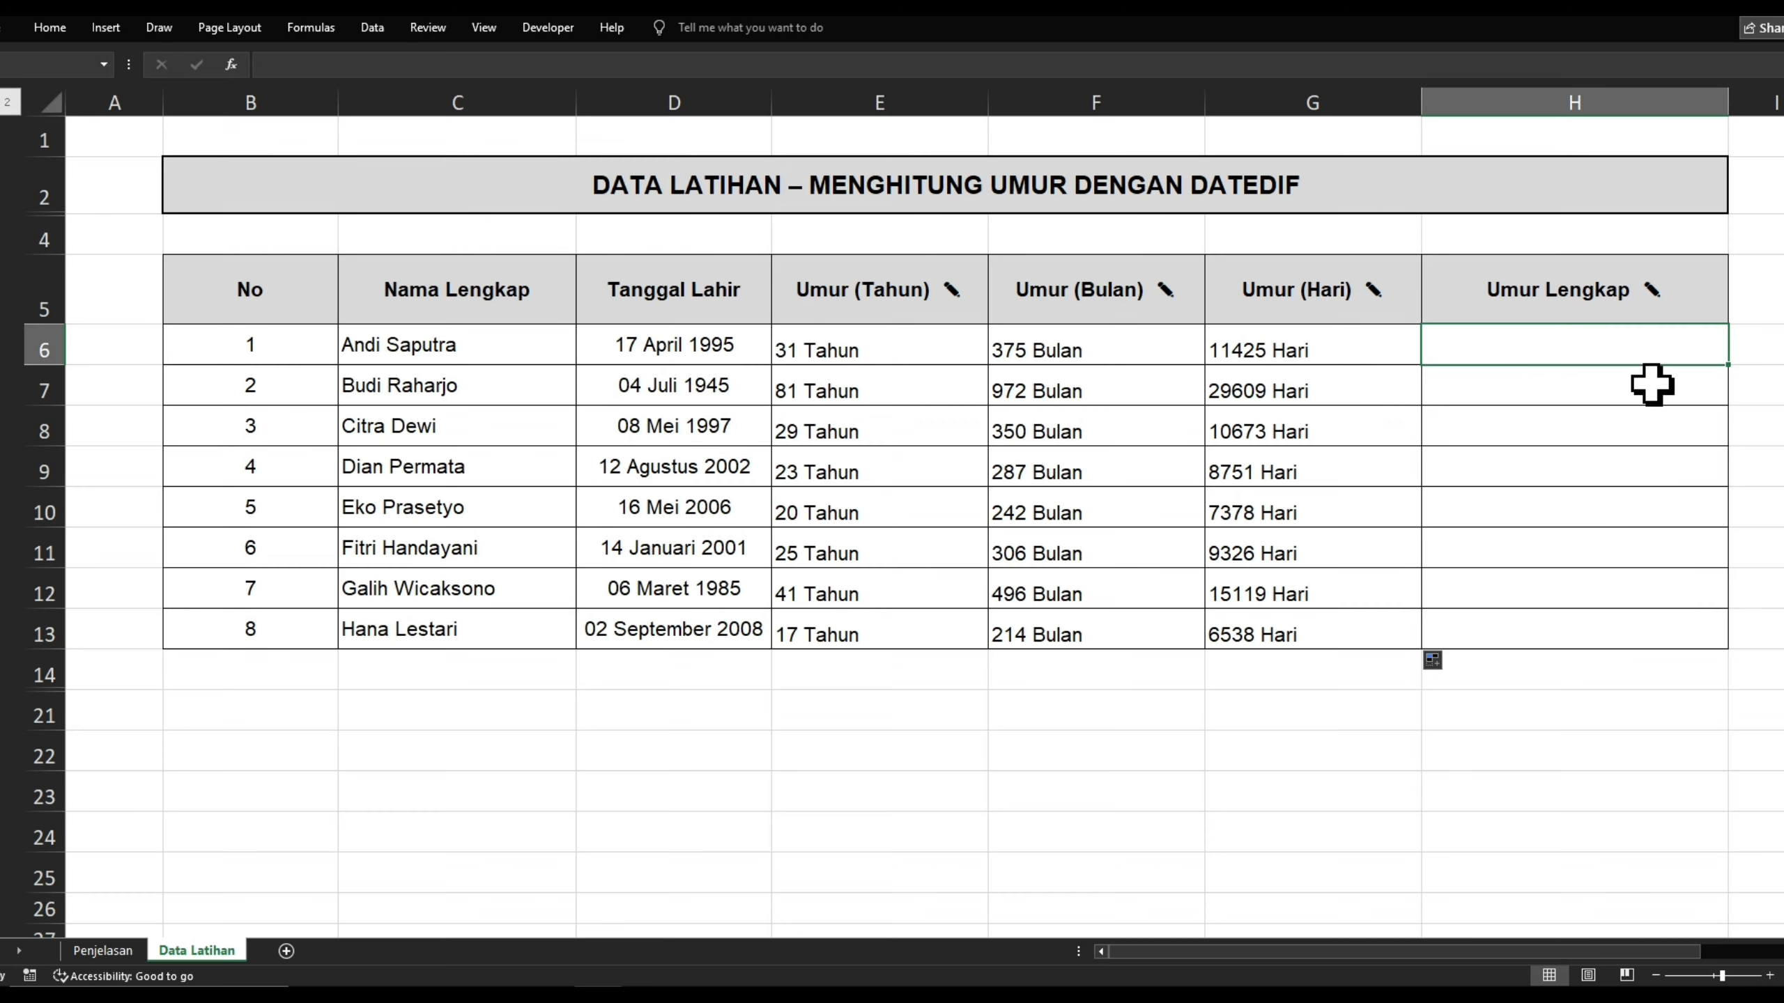
pyautogui.click(1491, 381)
# Begin the full-age formula in H6 with =DATEDIF(D6;Today();"Y")&" Tahun "& for the years part.
pyautogui.click(1477, 357)
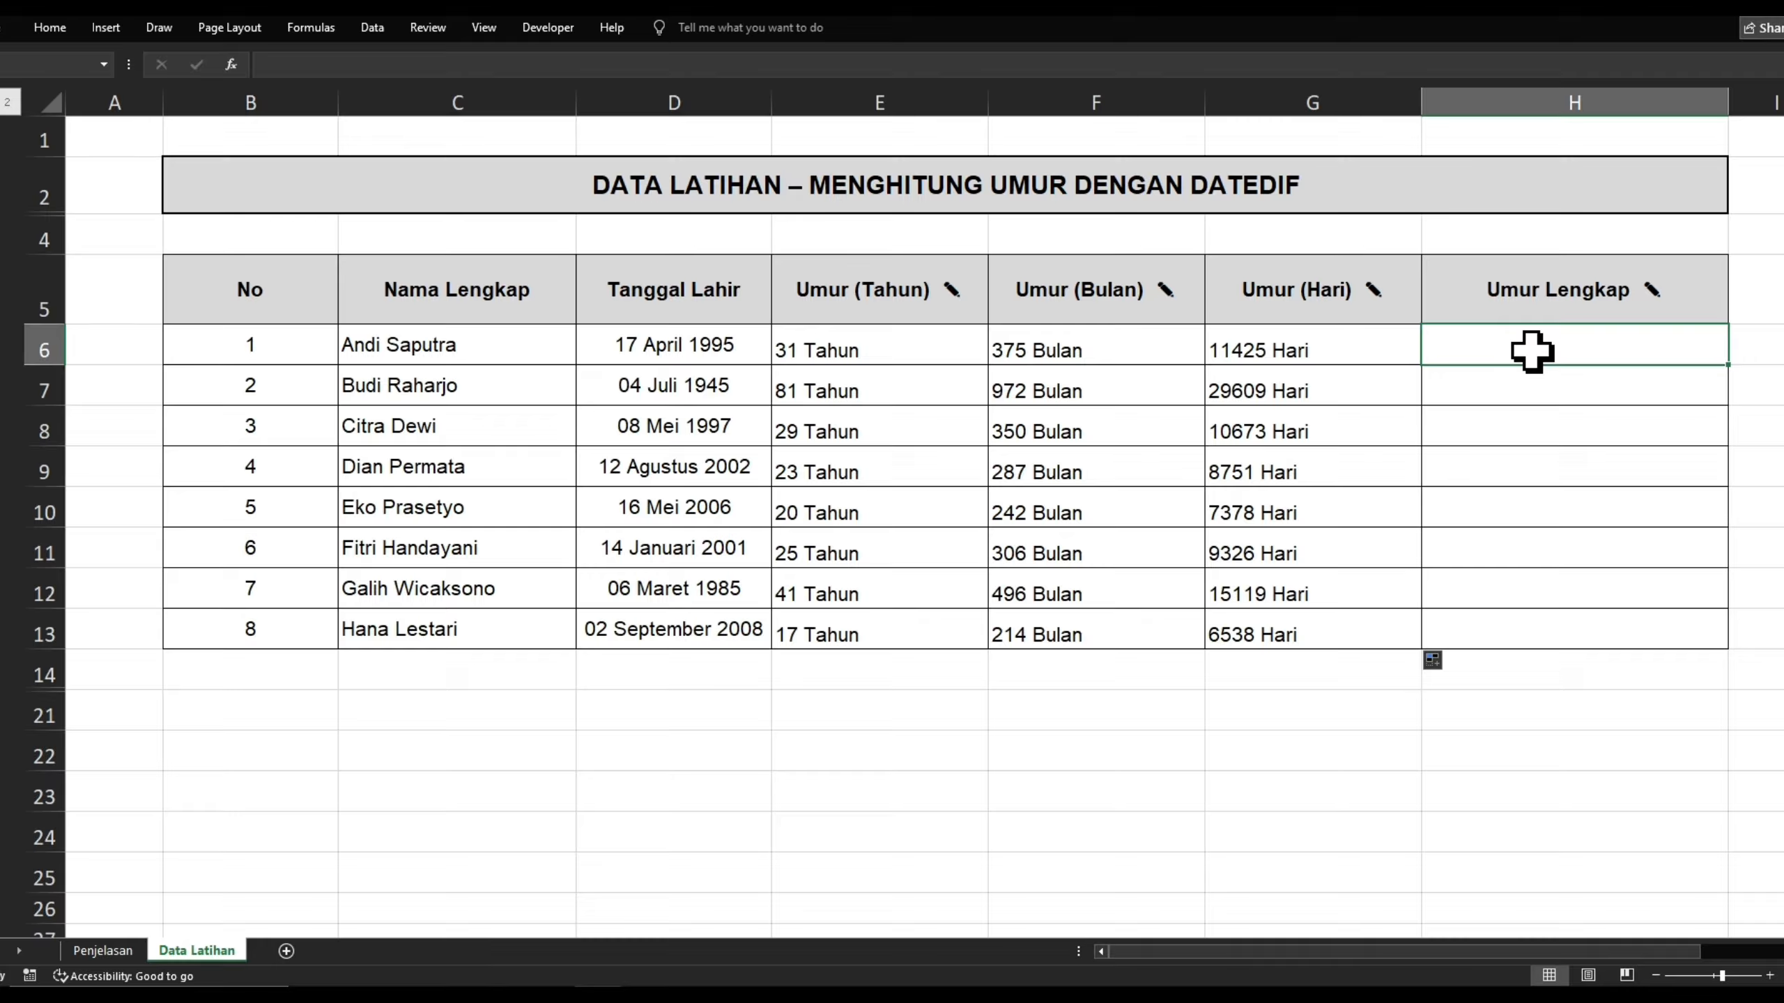
pyautogui.write('=')
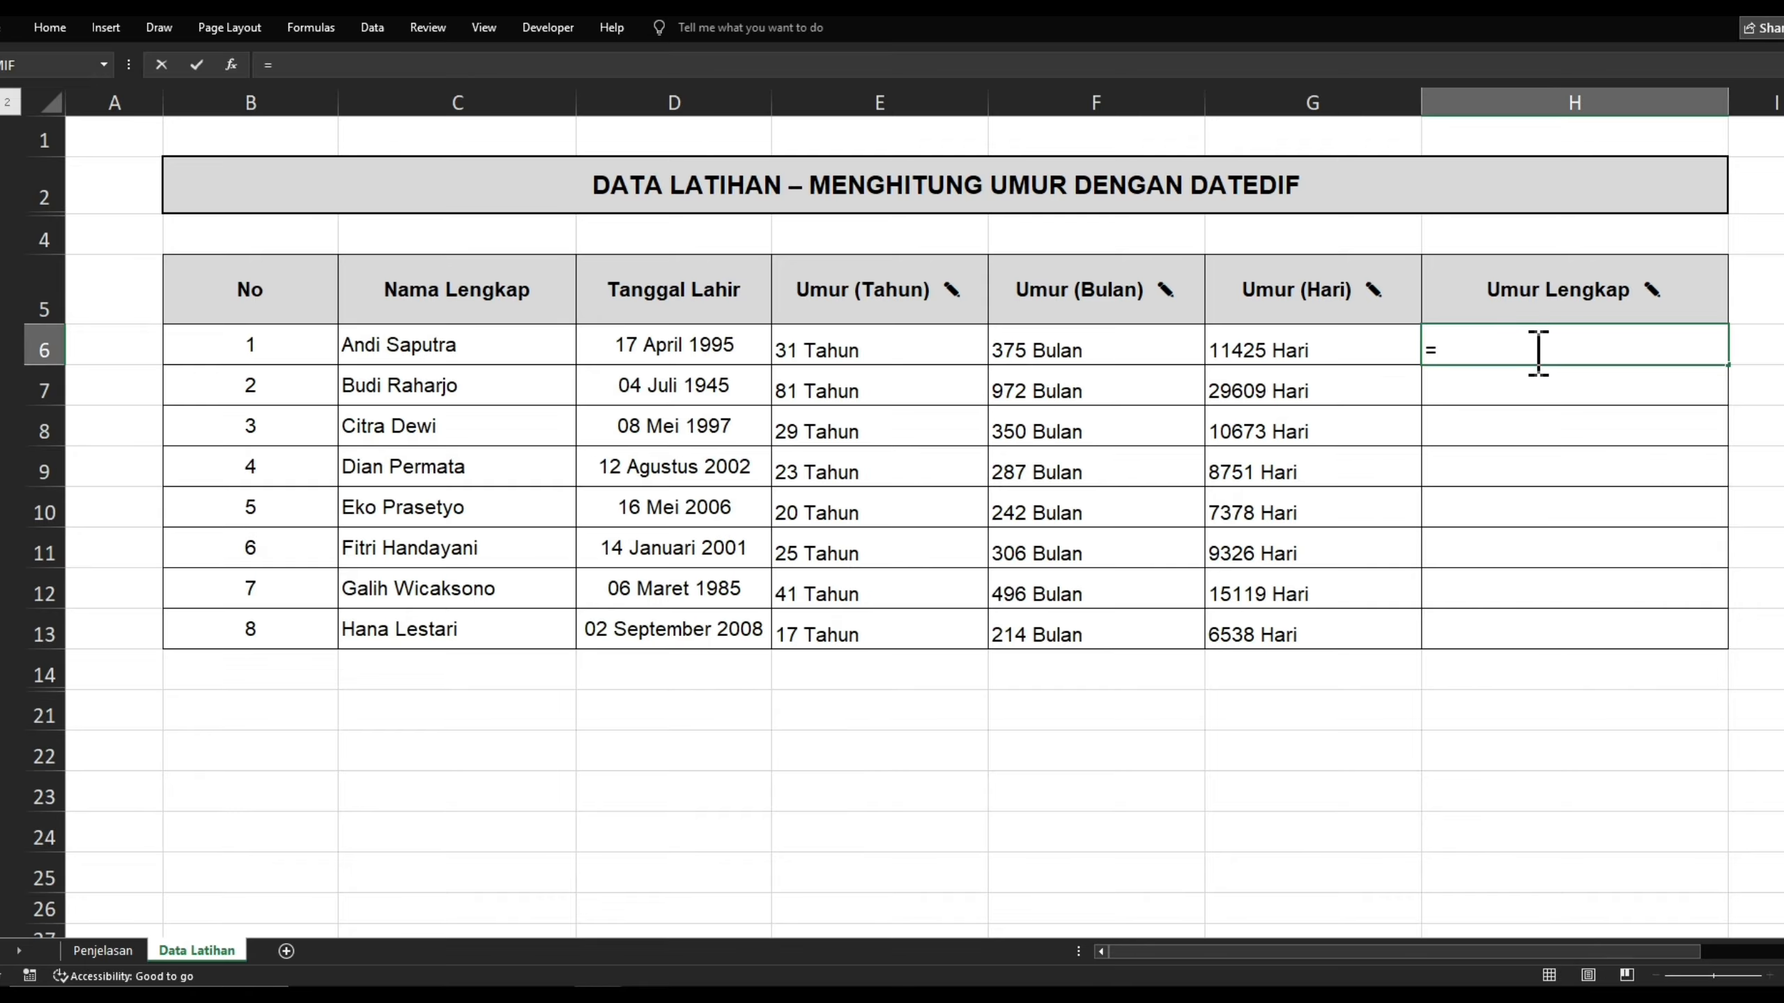
pyautogui.write('DATEDIF(')
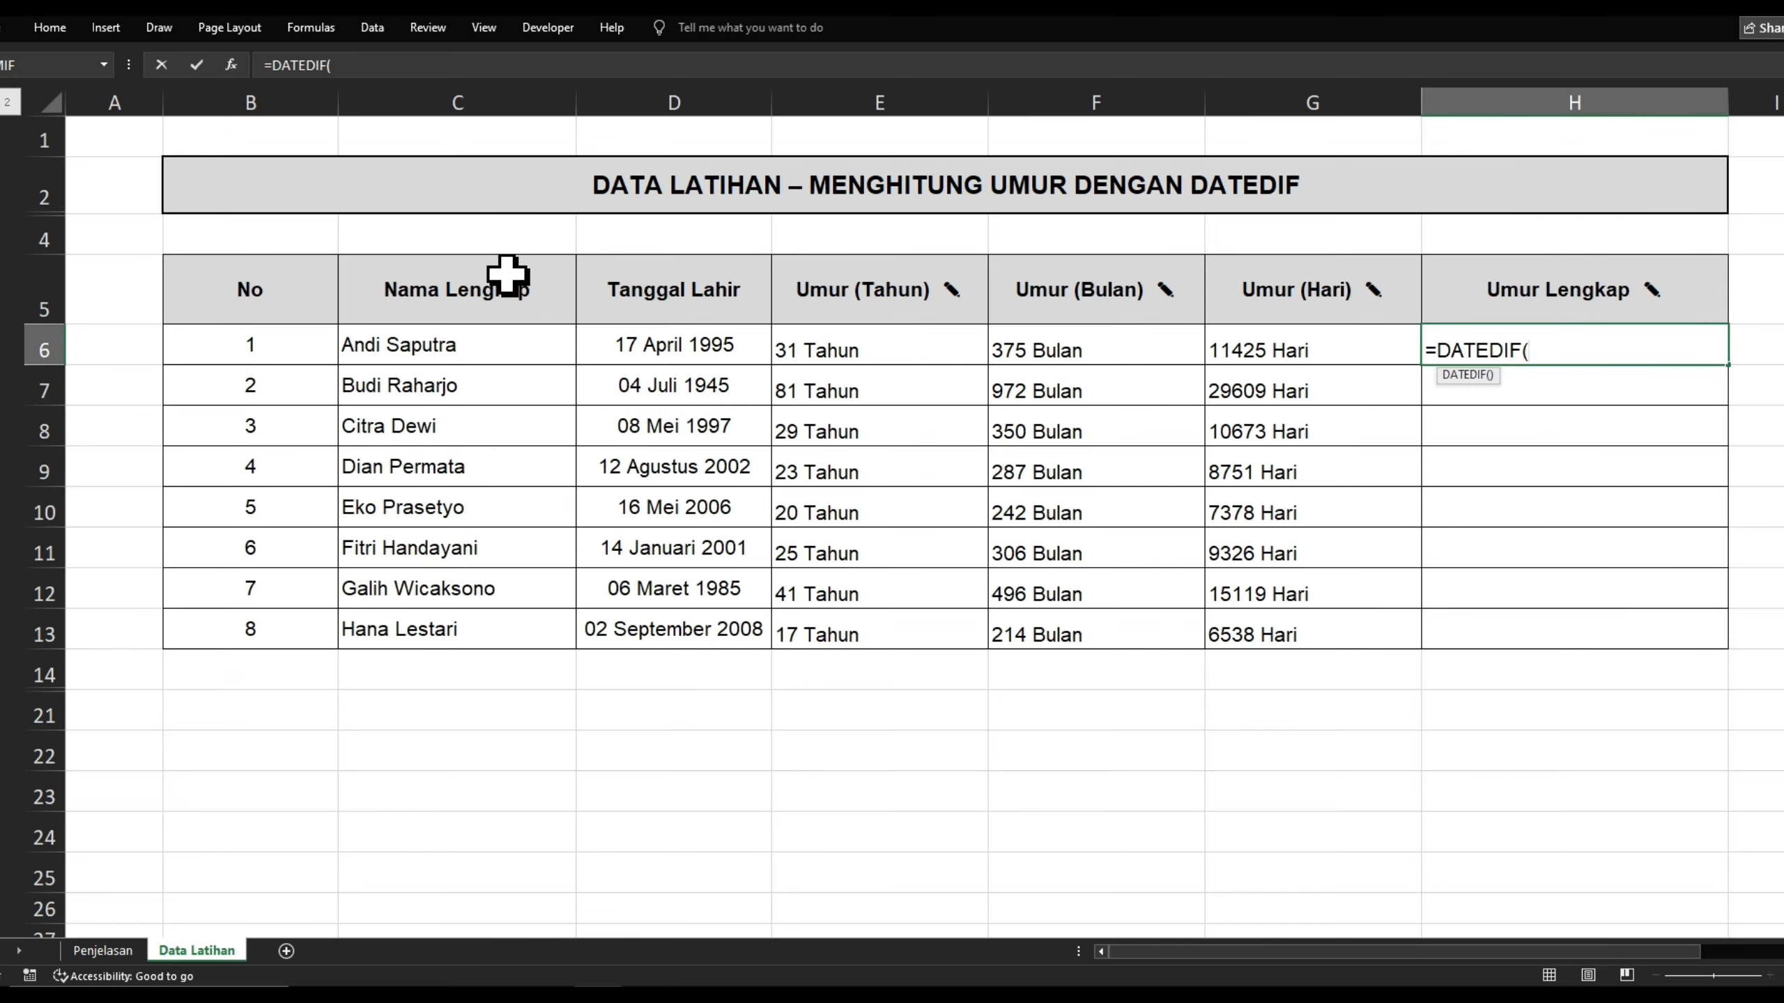
pyautogui.click(651, 346)
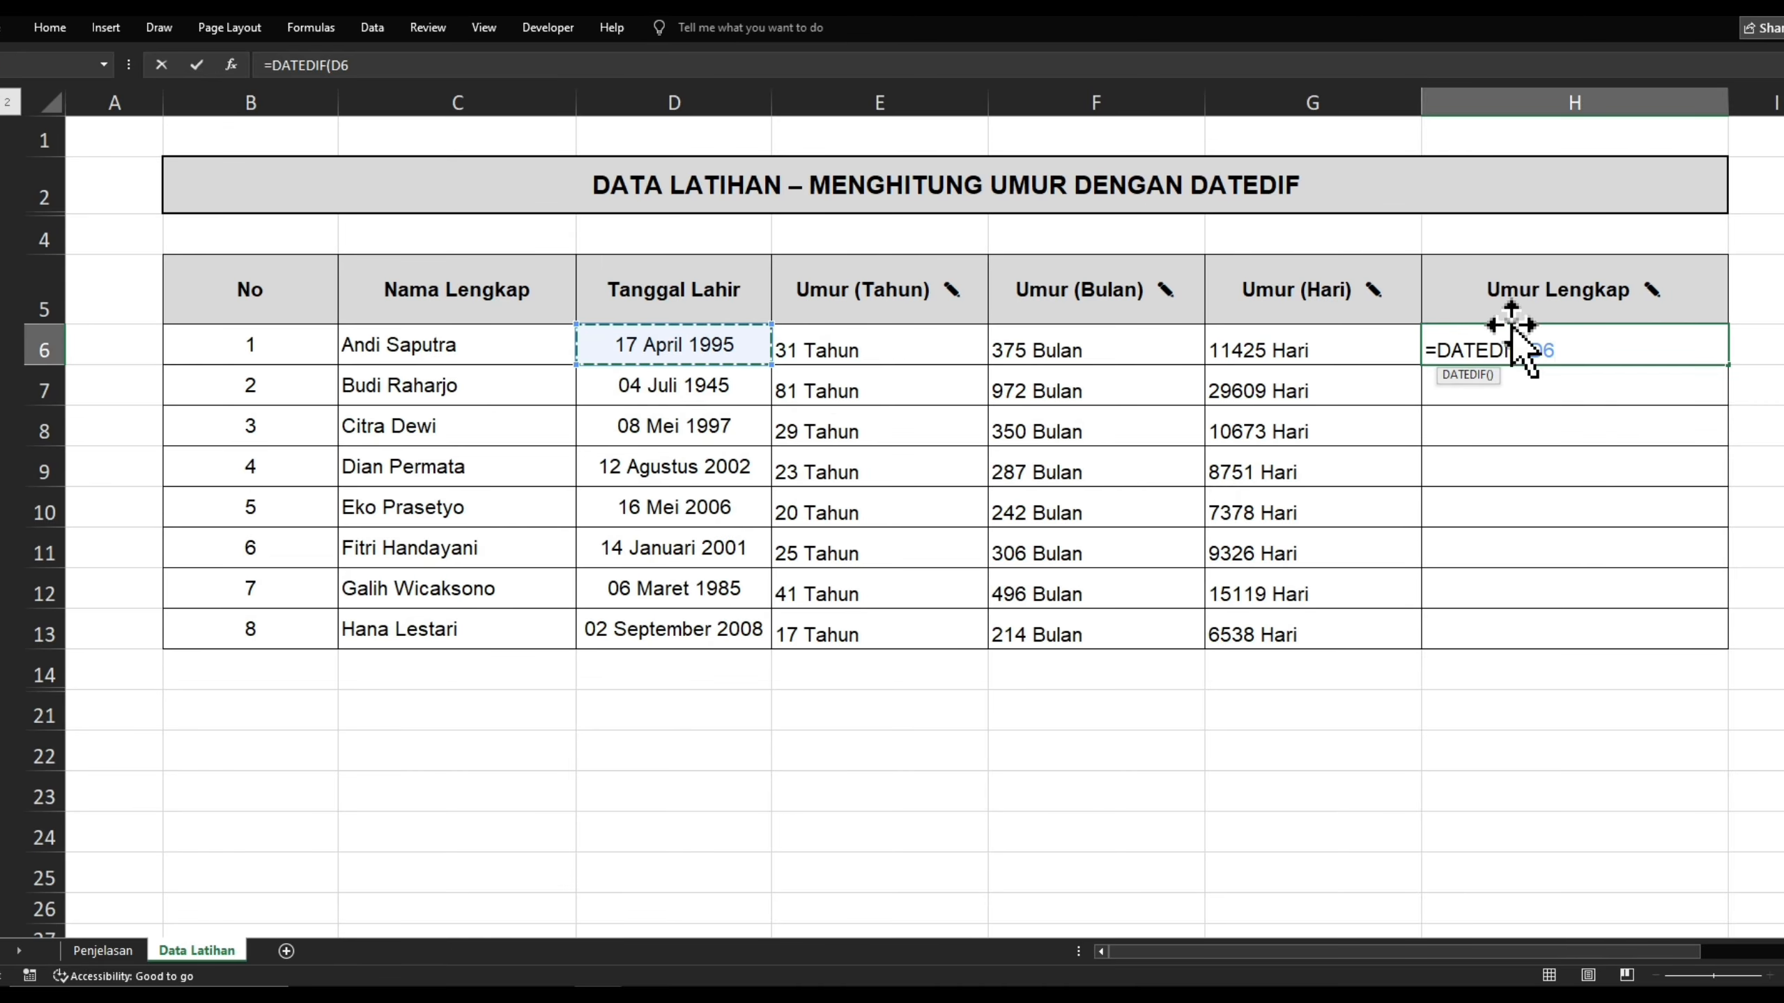
pyautogui.write(';T')
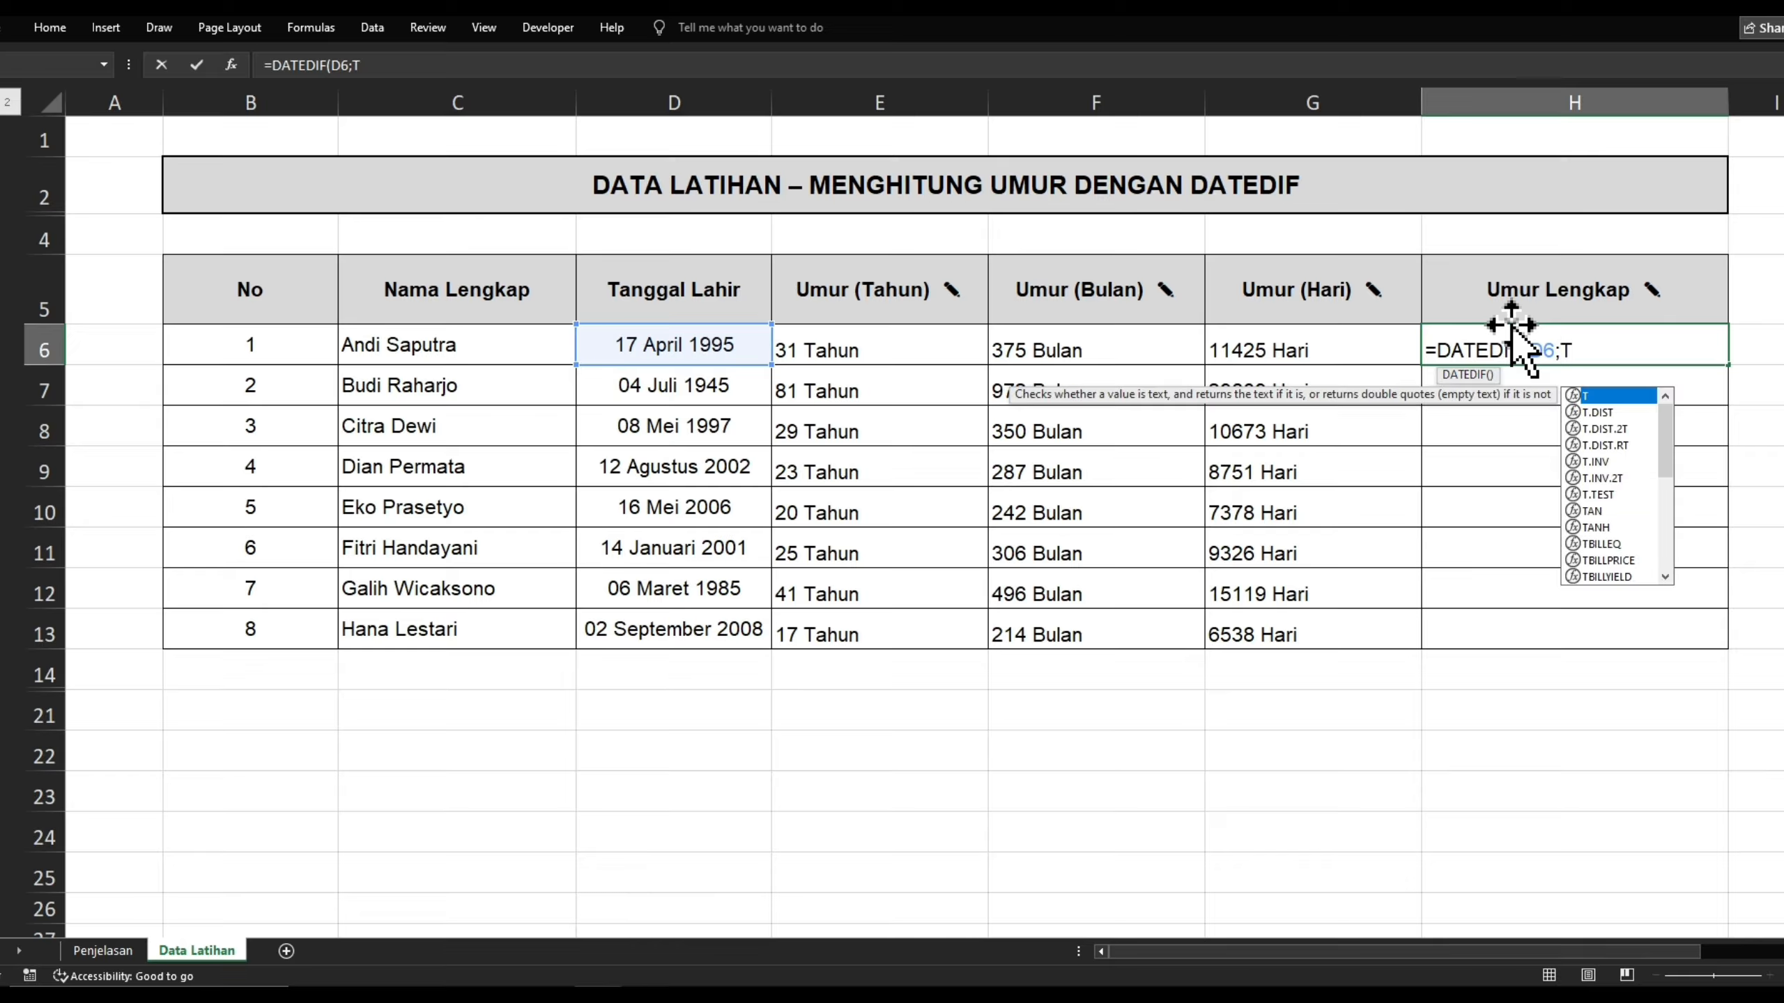
pyautogui.write('oday();')
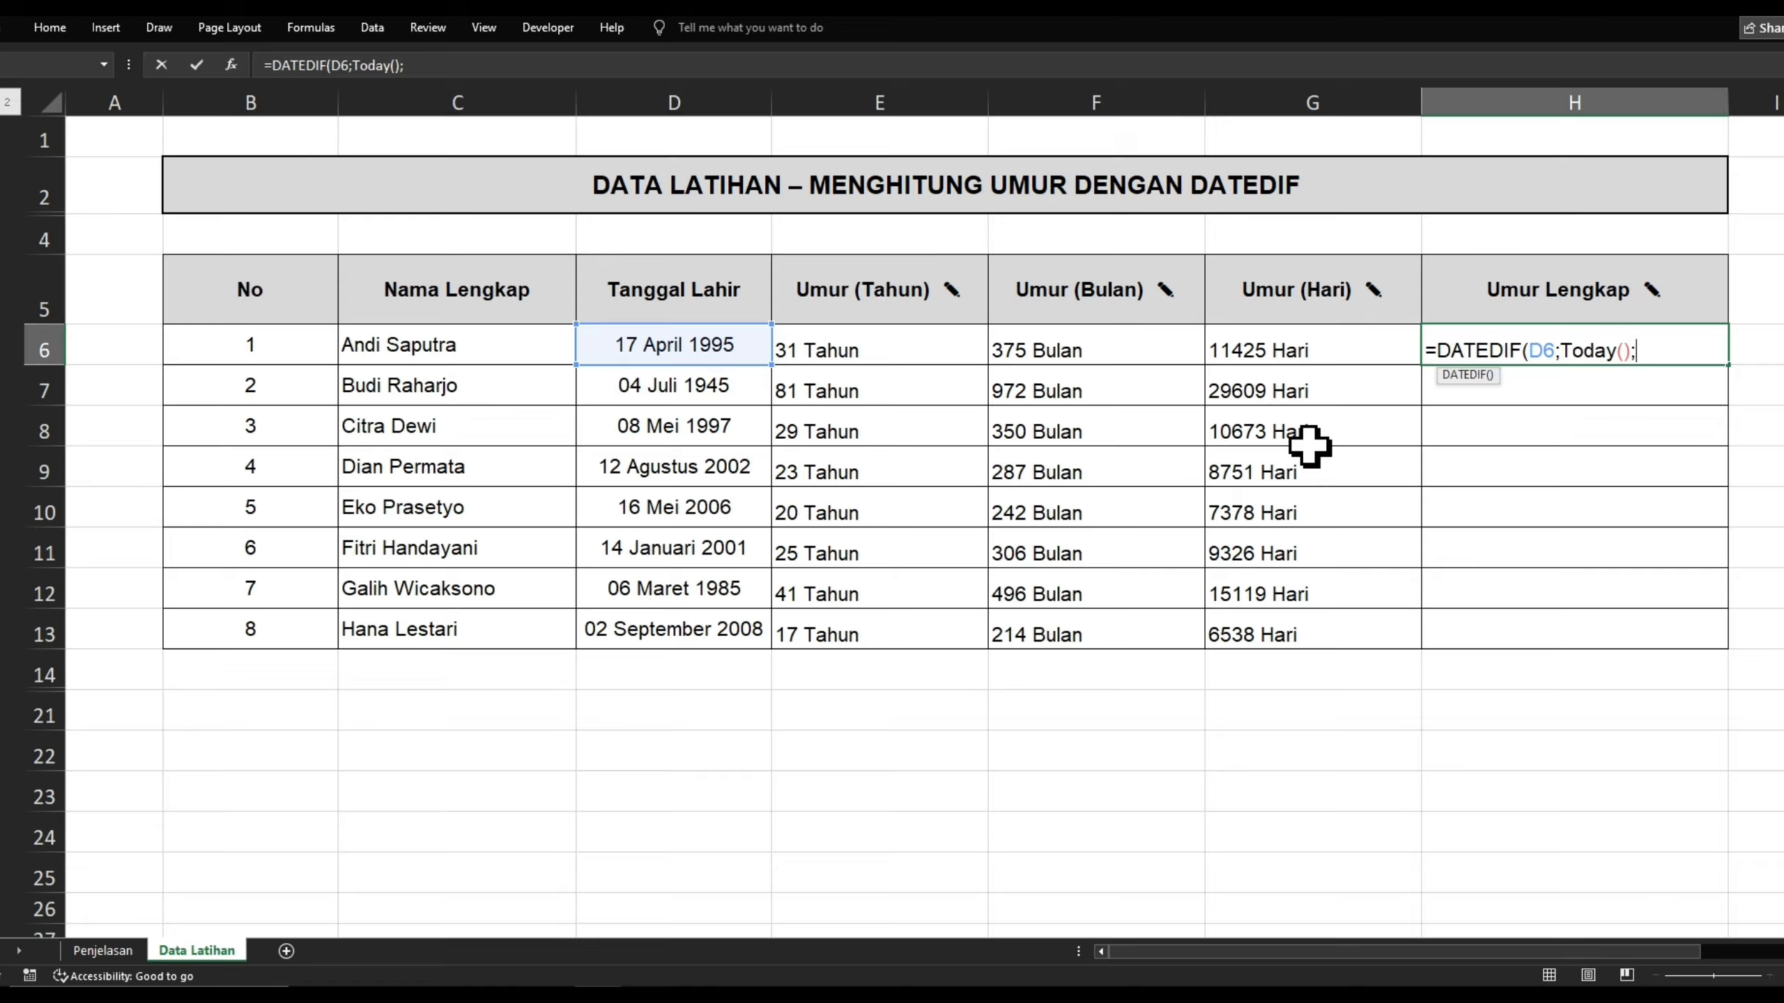
pyautogui.write('"Y")')
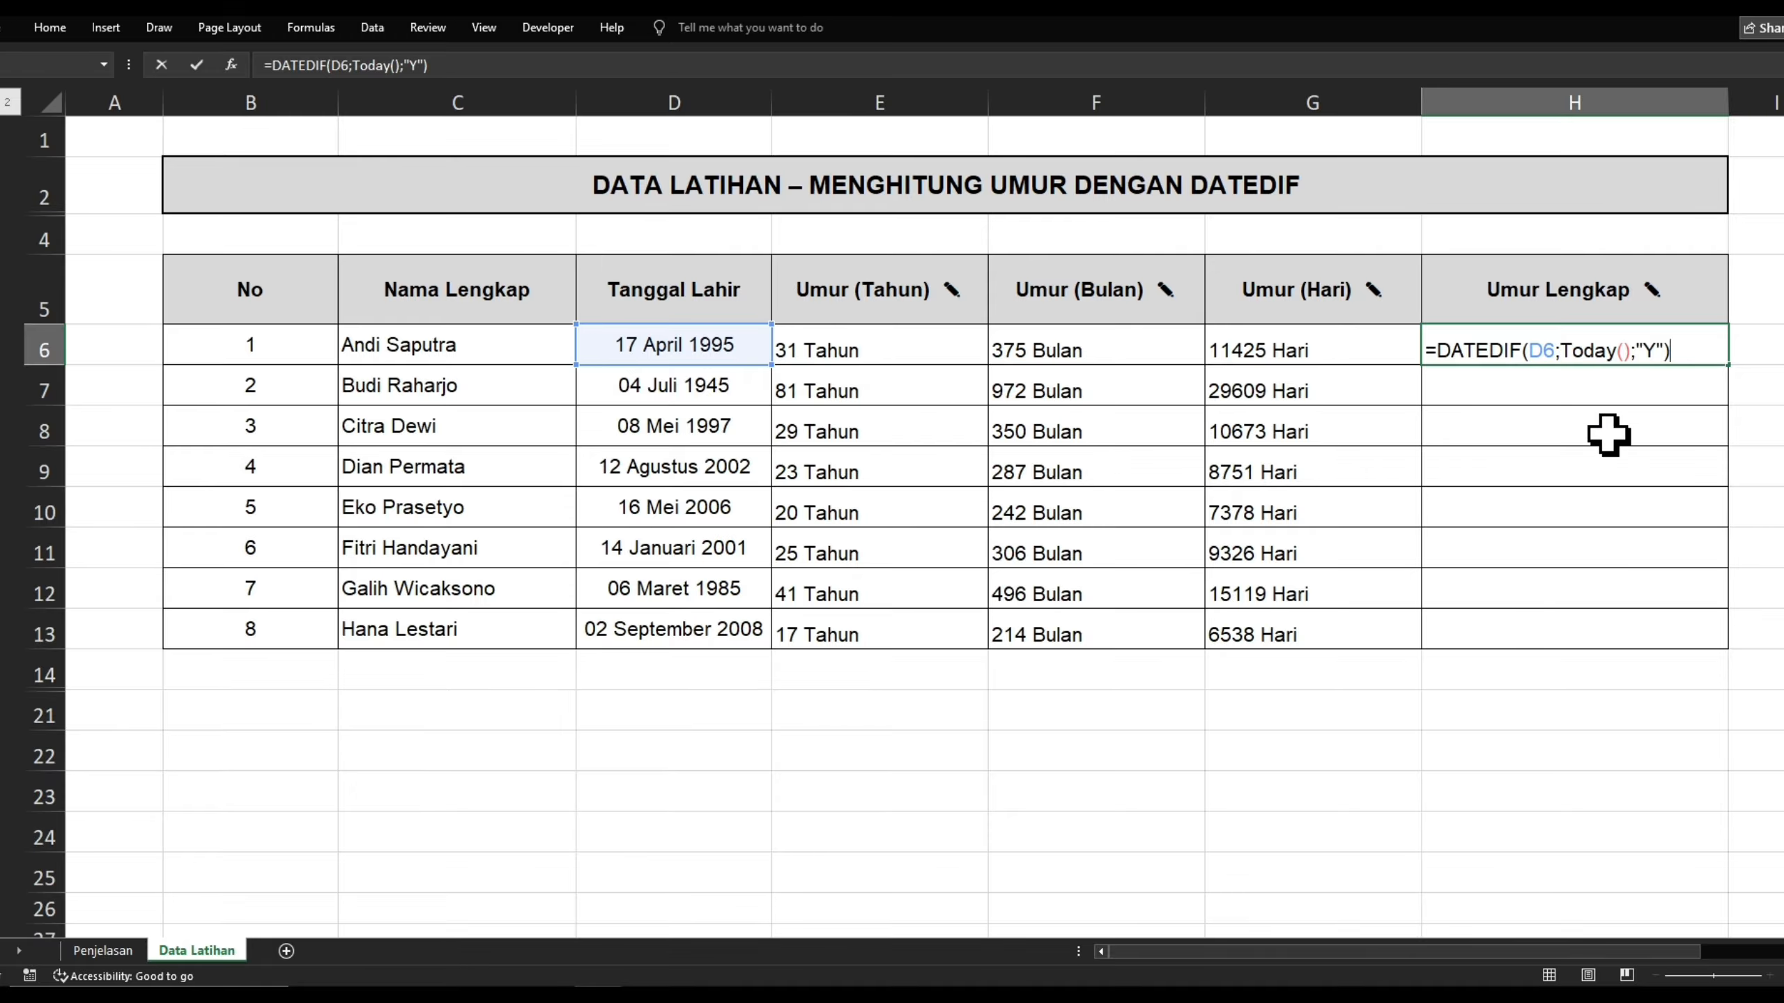
pyautogui.write('&"')
pyautogui.write('Tahun "&')
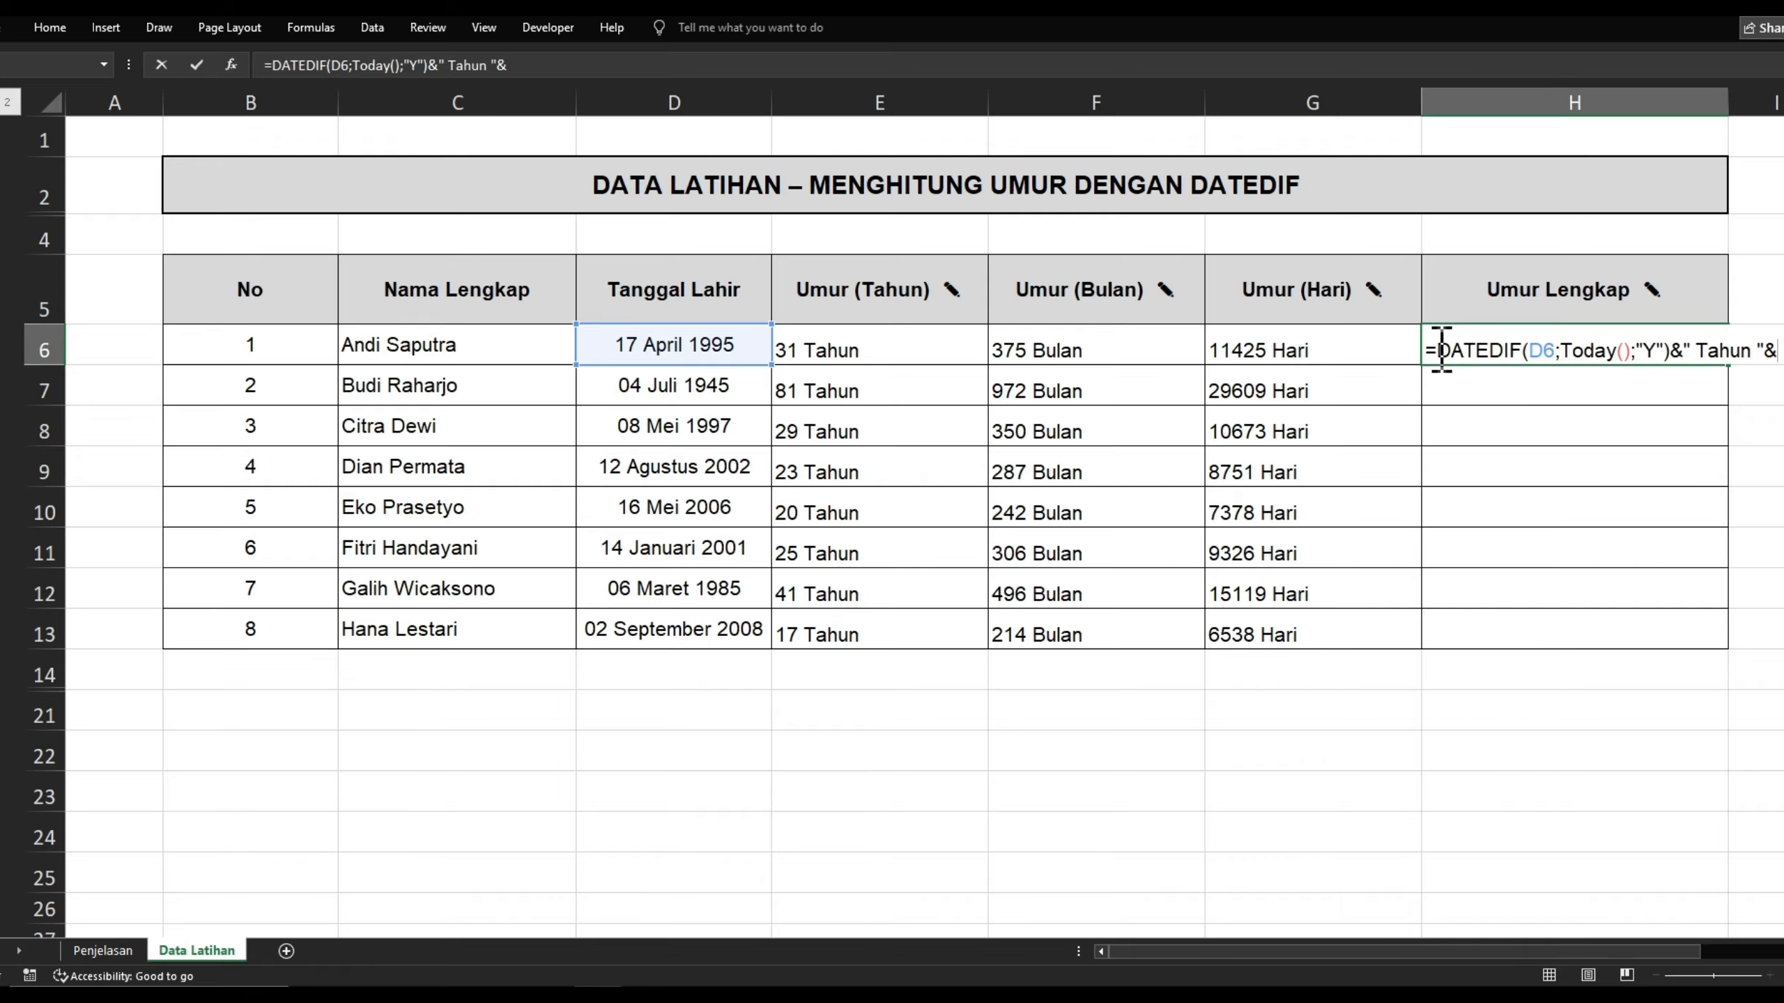
# Append a copy of DATEDIF(D6;Today();"Y")&" Tahun " to the end of the H6 formula and commit it.
pyautogui.moveTo(1441, 350); pyautogui.dragTo(1767, 355)
pyautogui.hotkey('ctrl', 'c')
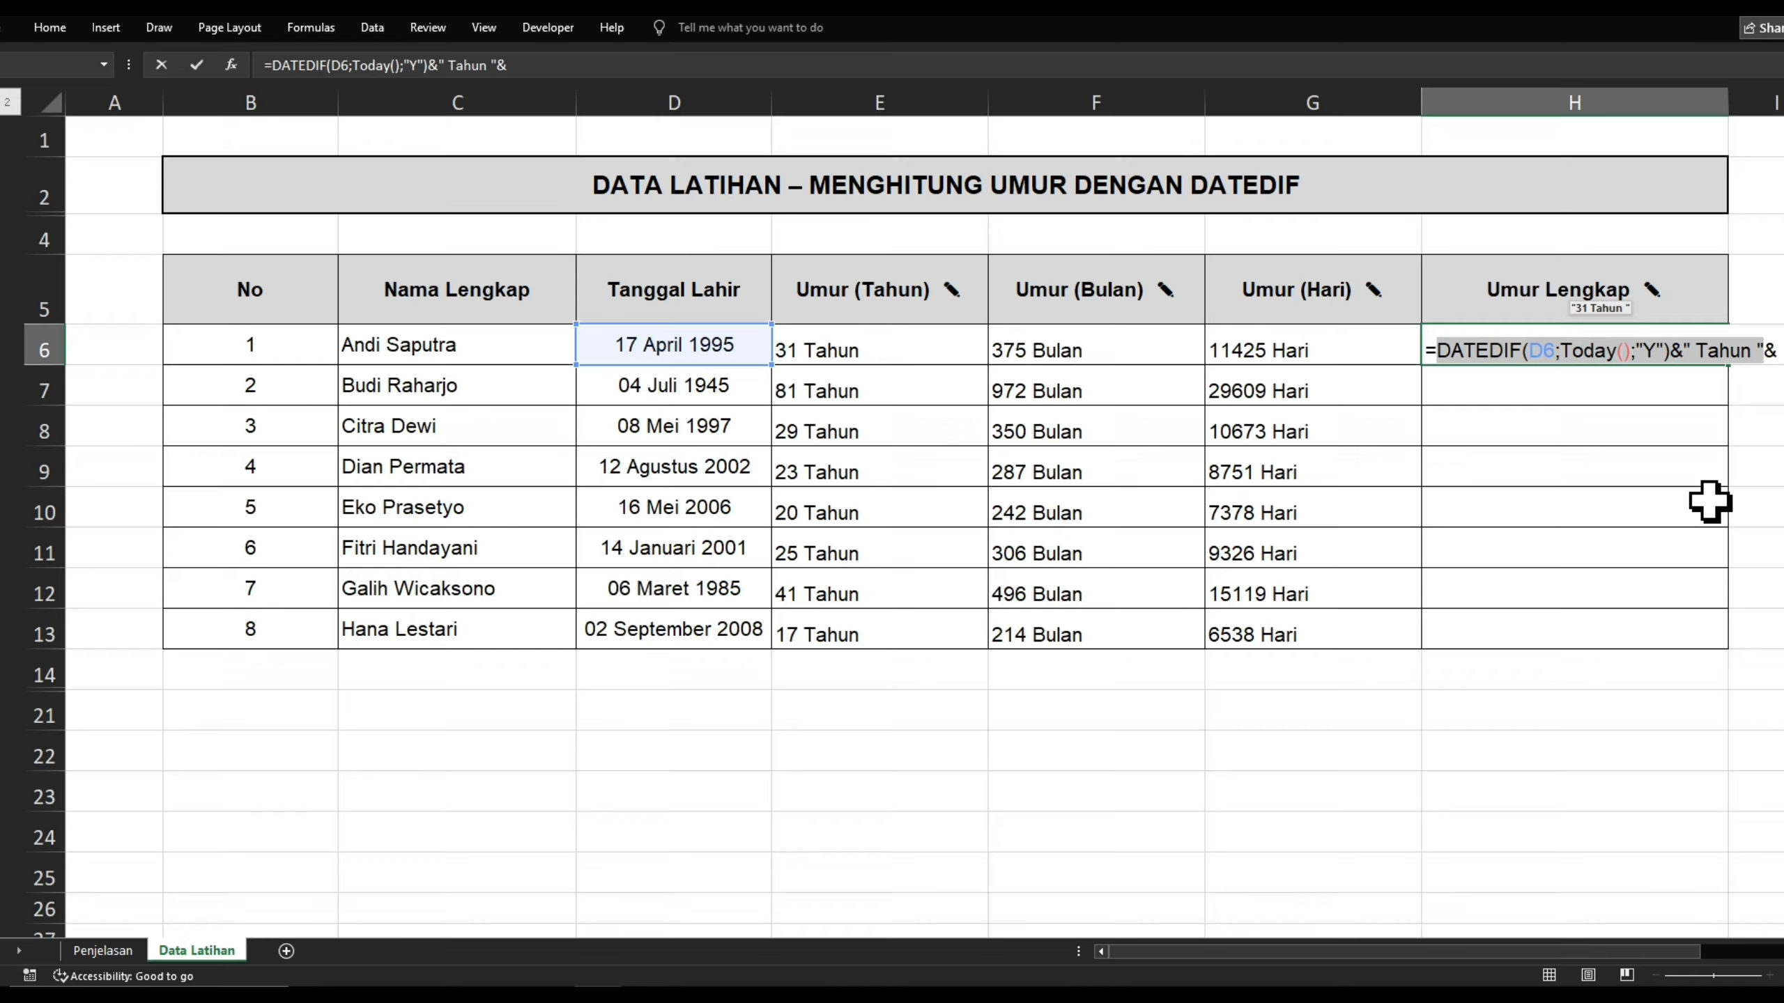
pyautogui.click(1777, 353)
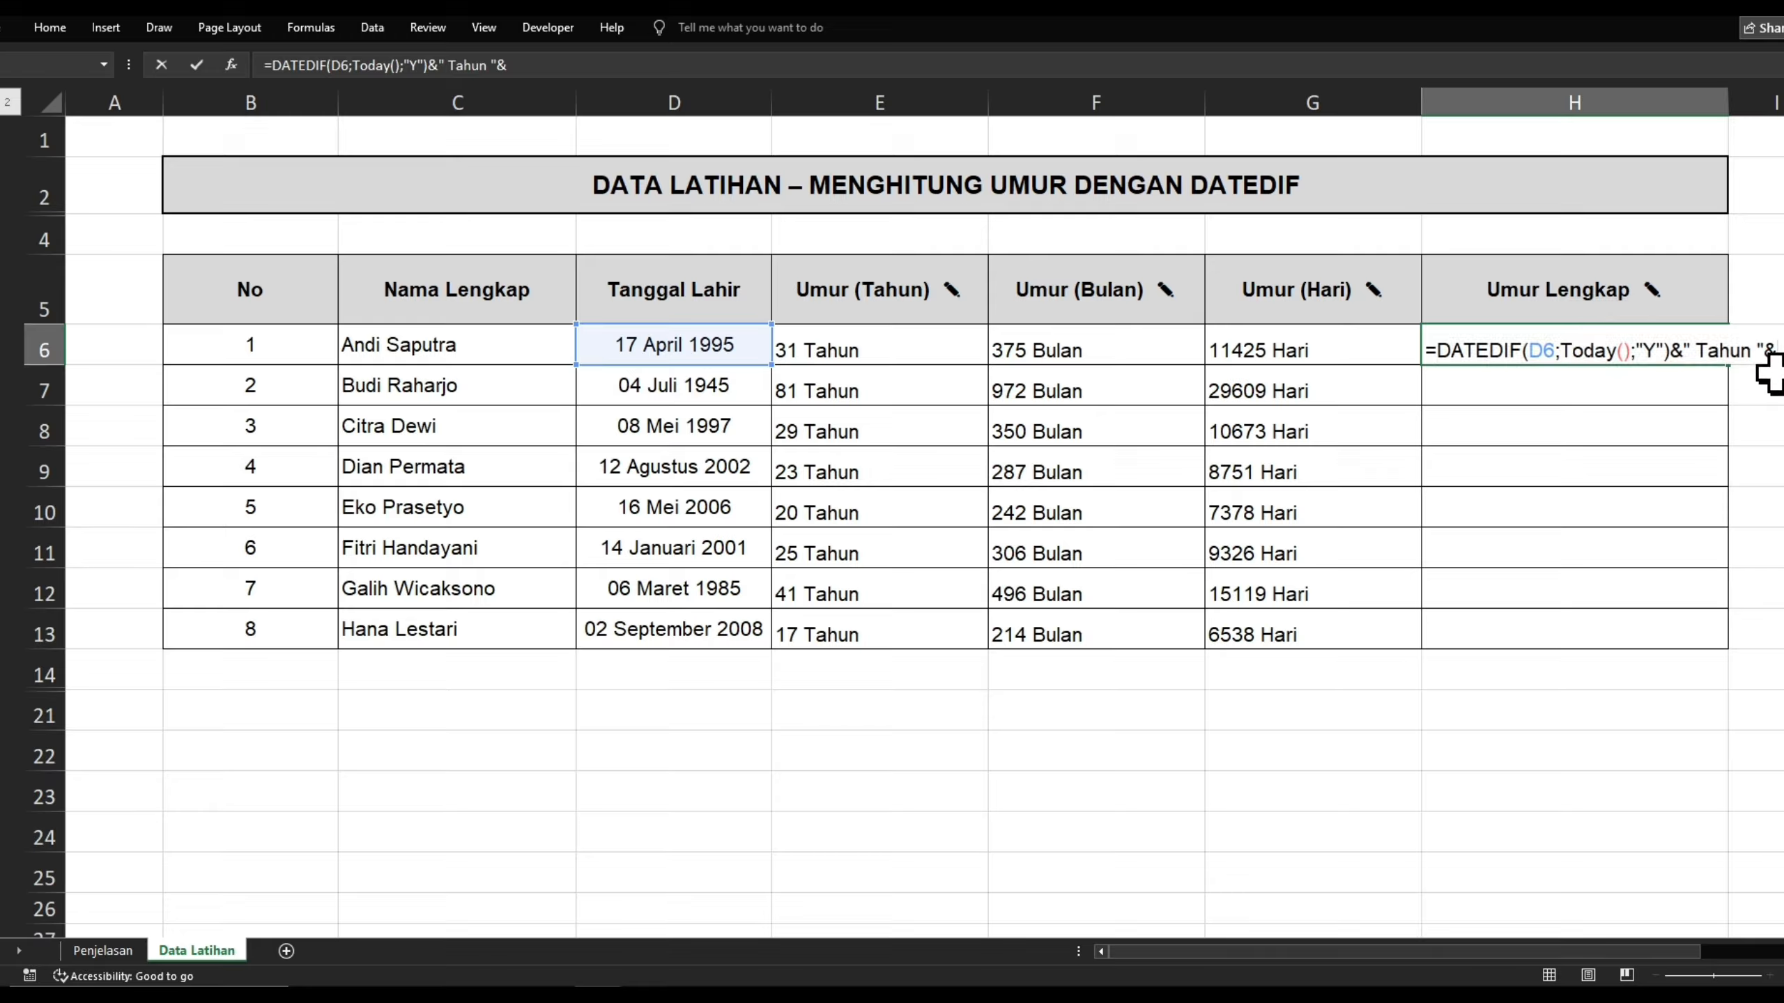
pyautogui.hotkey('ctrl', 'v')
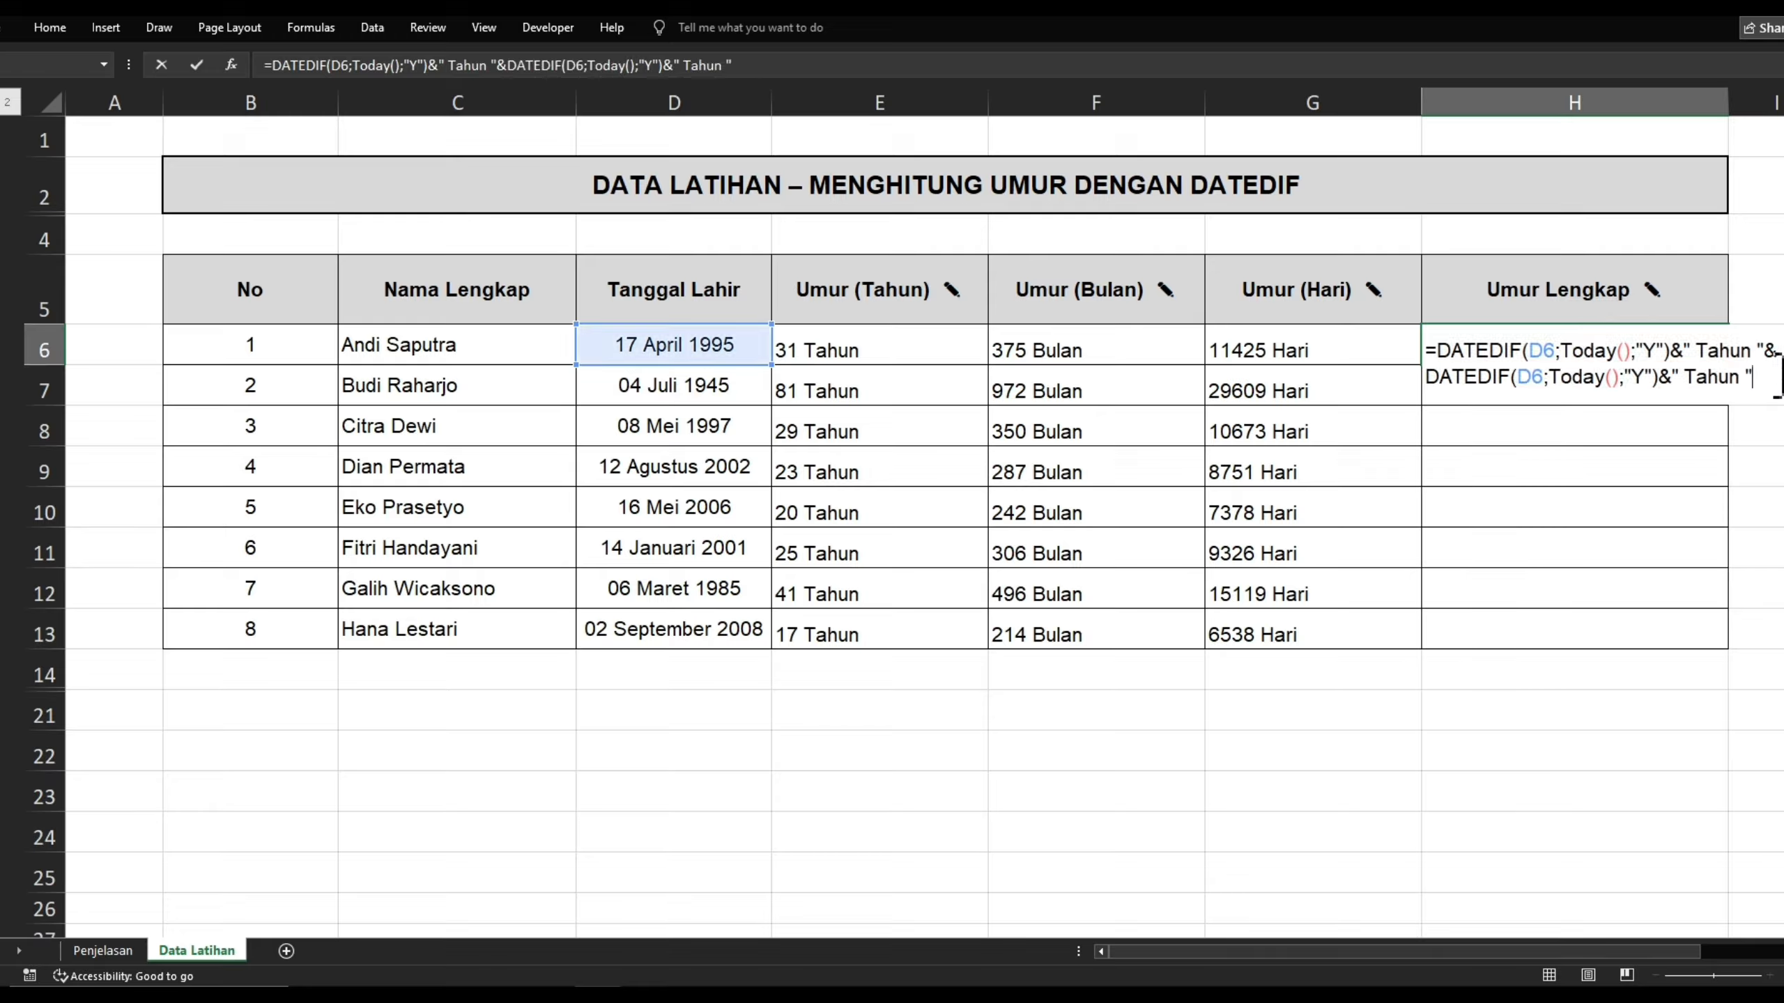
pyautogui.press('Return')
pyautogui.click(1524, 721)
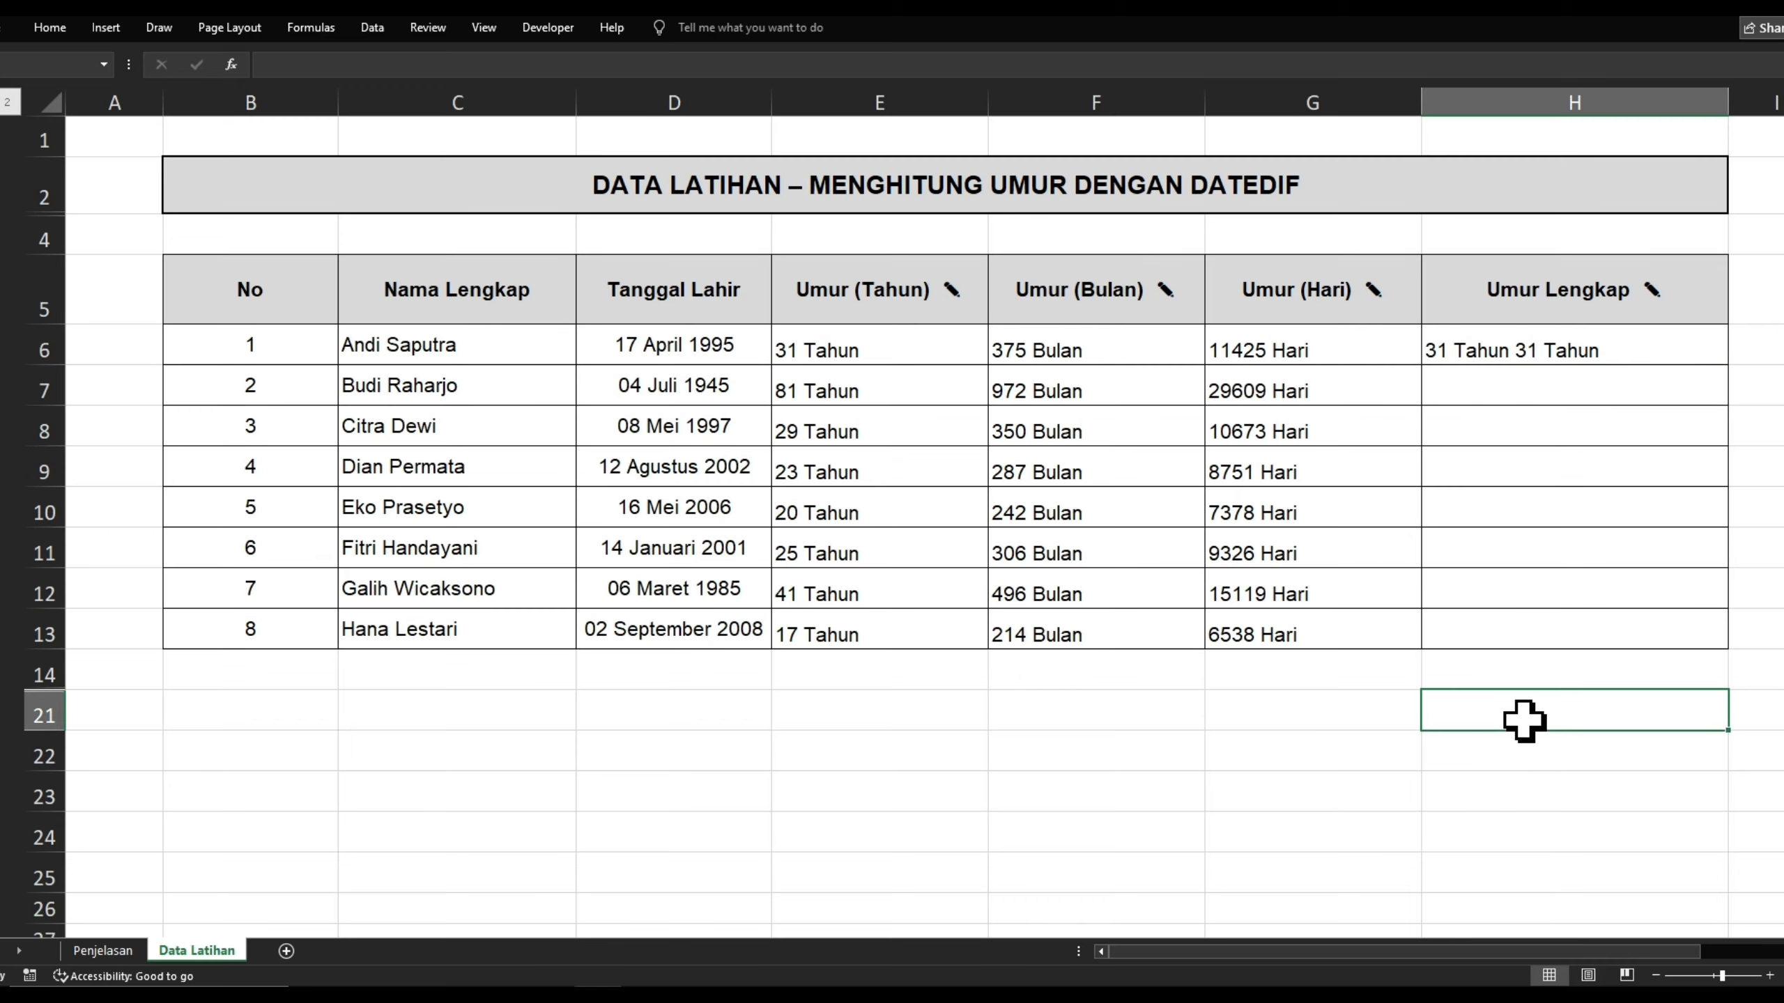
# Reopen the H6 formula and change the second DATEDIF's unit code to "M".
pyautogui.press('Right')
pyautogui.press('Right')
pyautogui.press('Right')
pyautogui.press('Right')
pyautogui.press('Right')
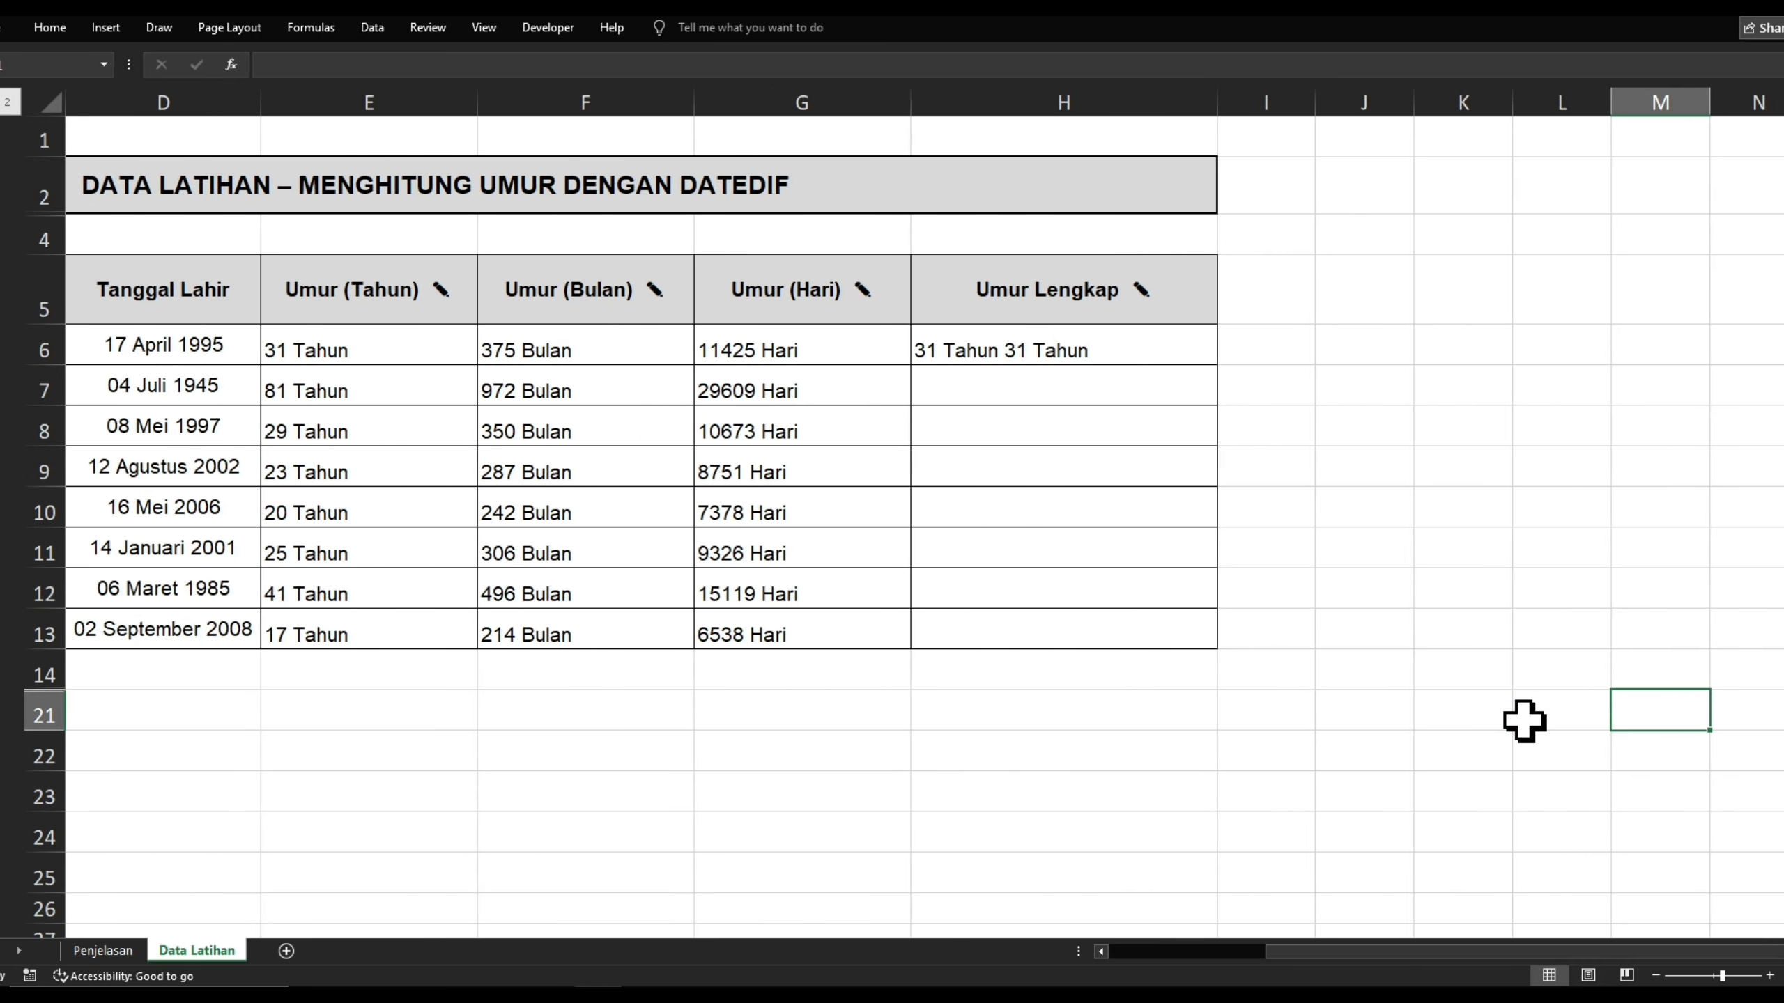
pyautogui.click(994, 357)
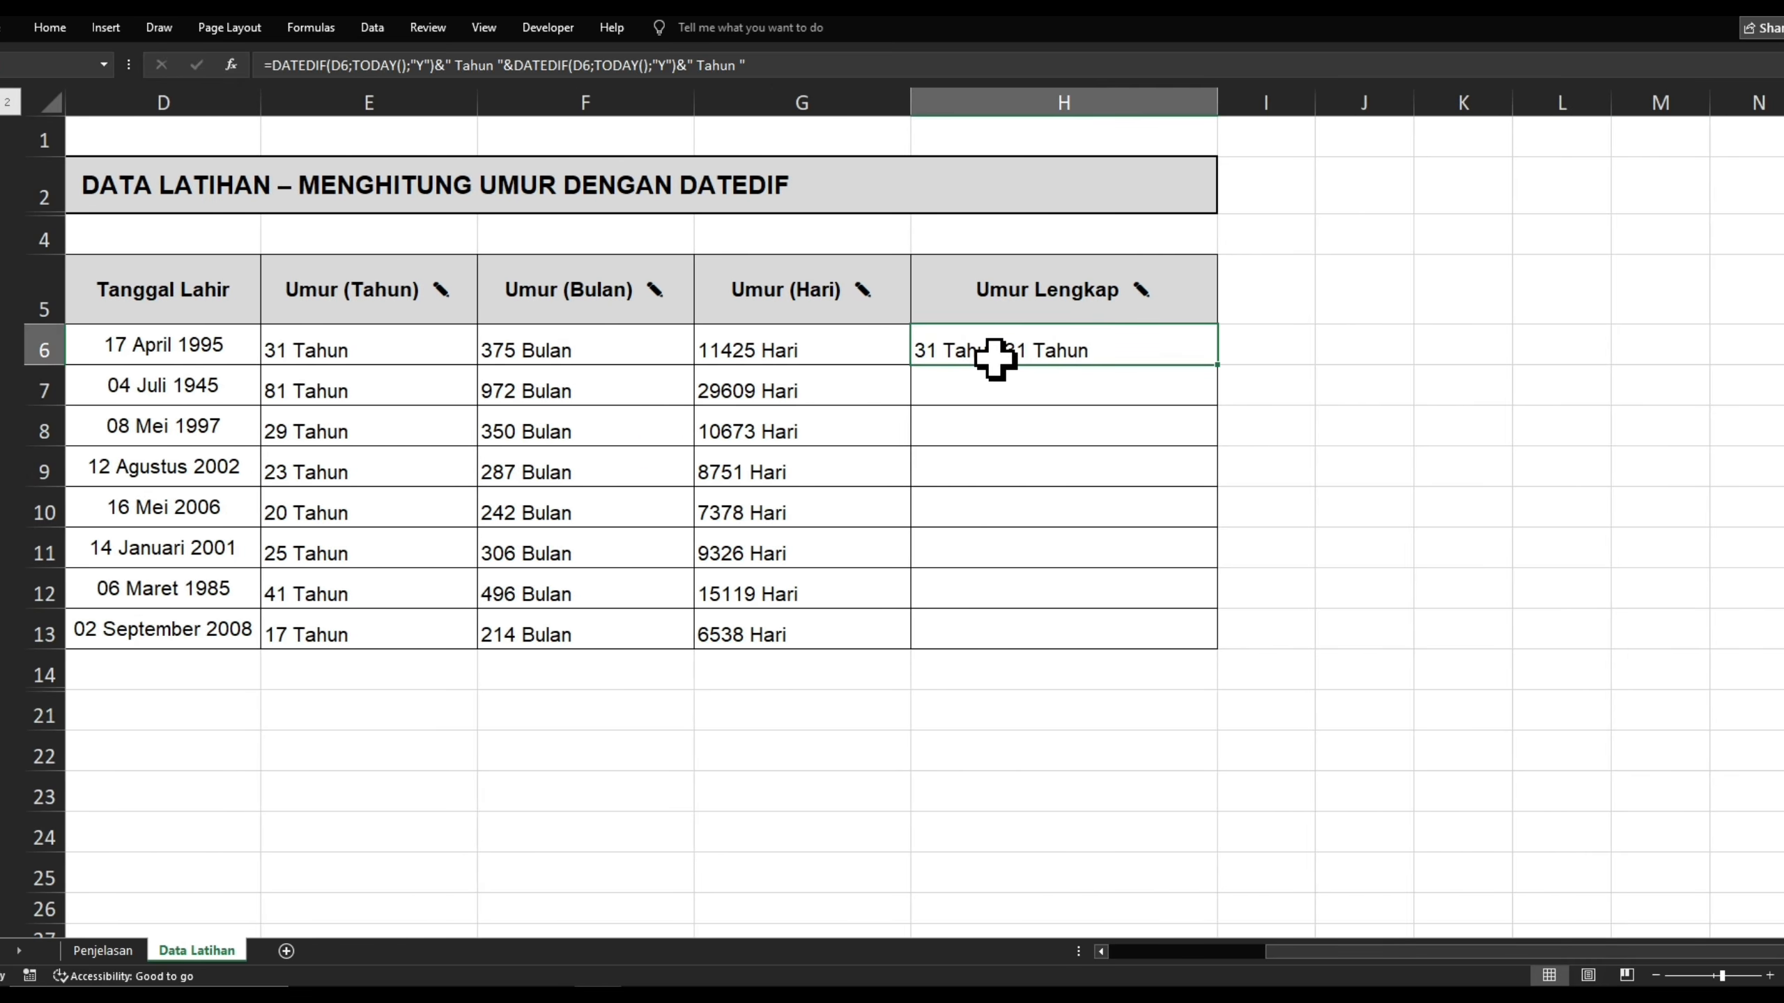
pyautogui.doubleClick(998, 356)
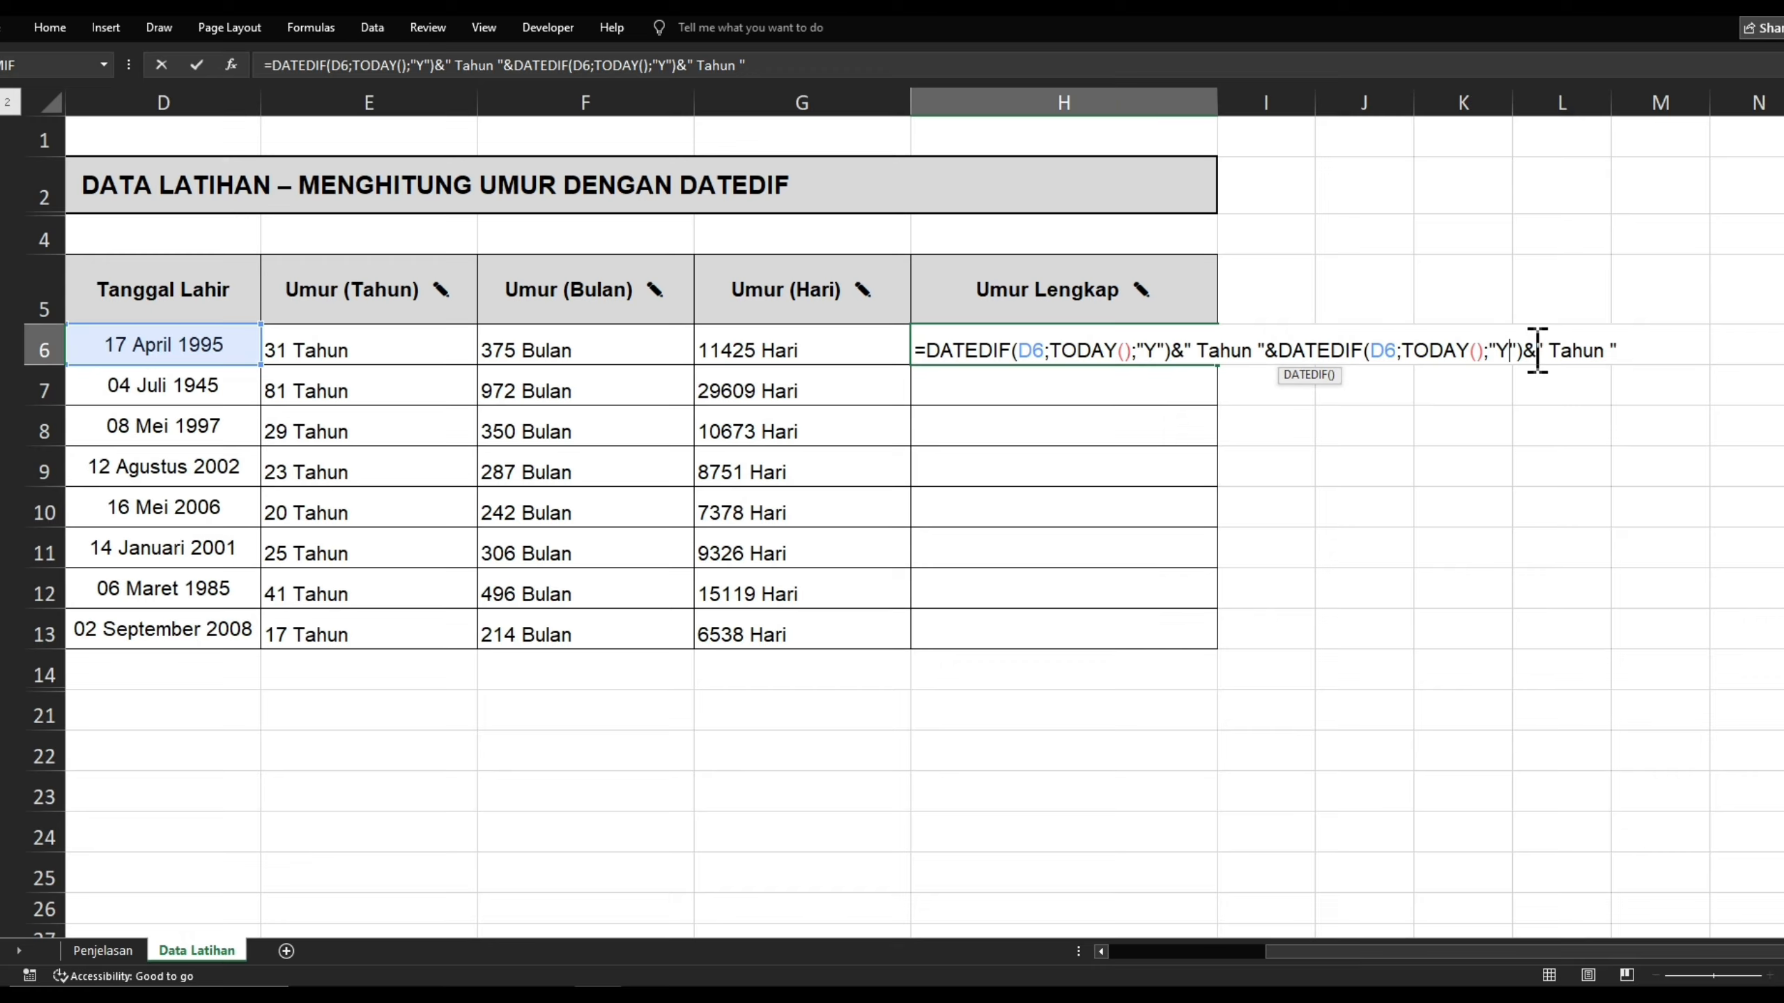
pyautogui.press('BackSpace')
pyautogui.write('M')
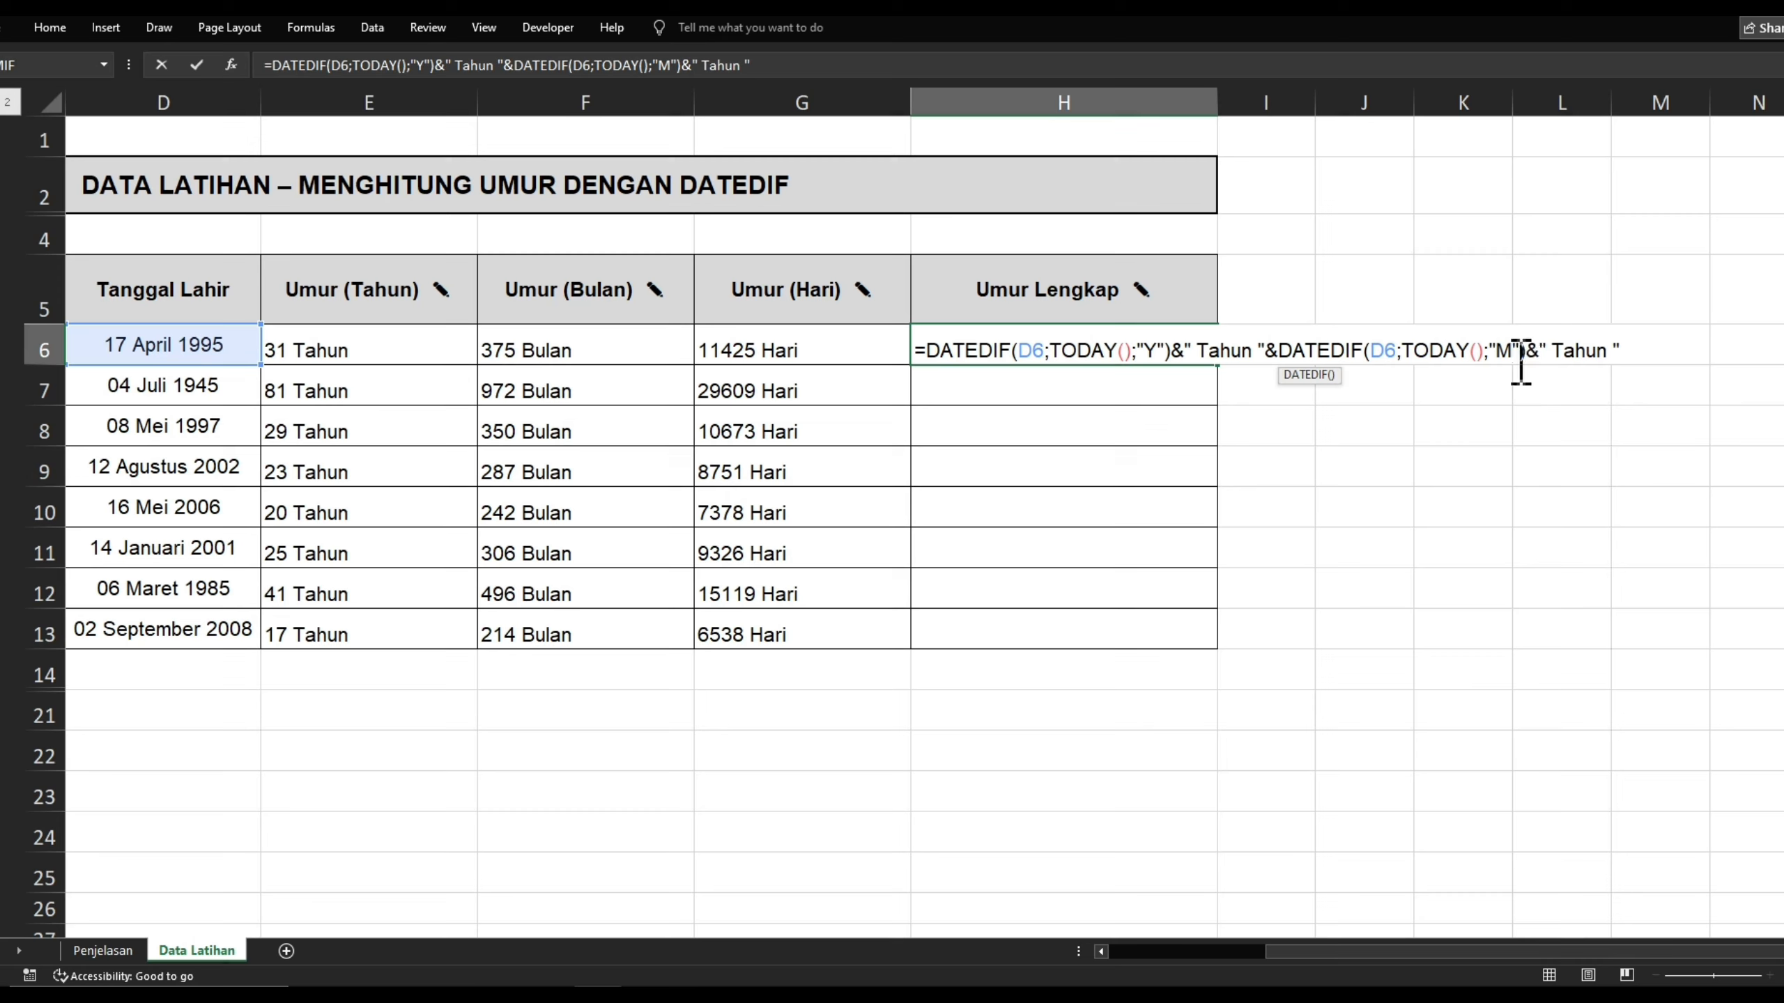
# Change the second unit text in the H6 formula to " Bulan " and append & after it.
pyautogui.click(1613, 354)
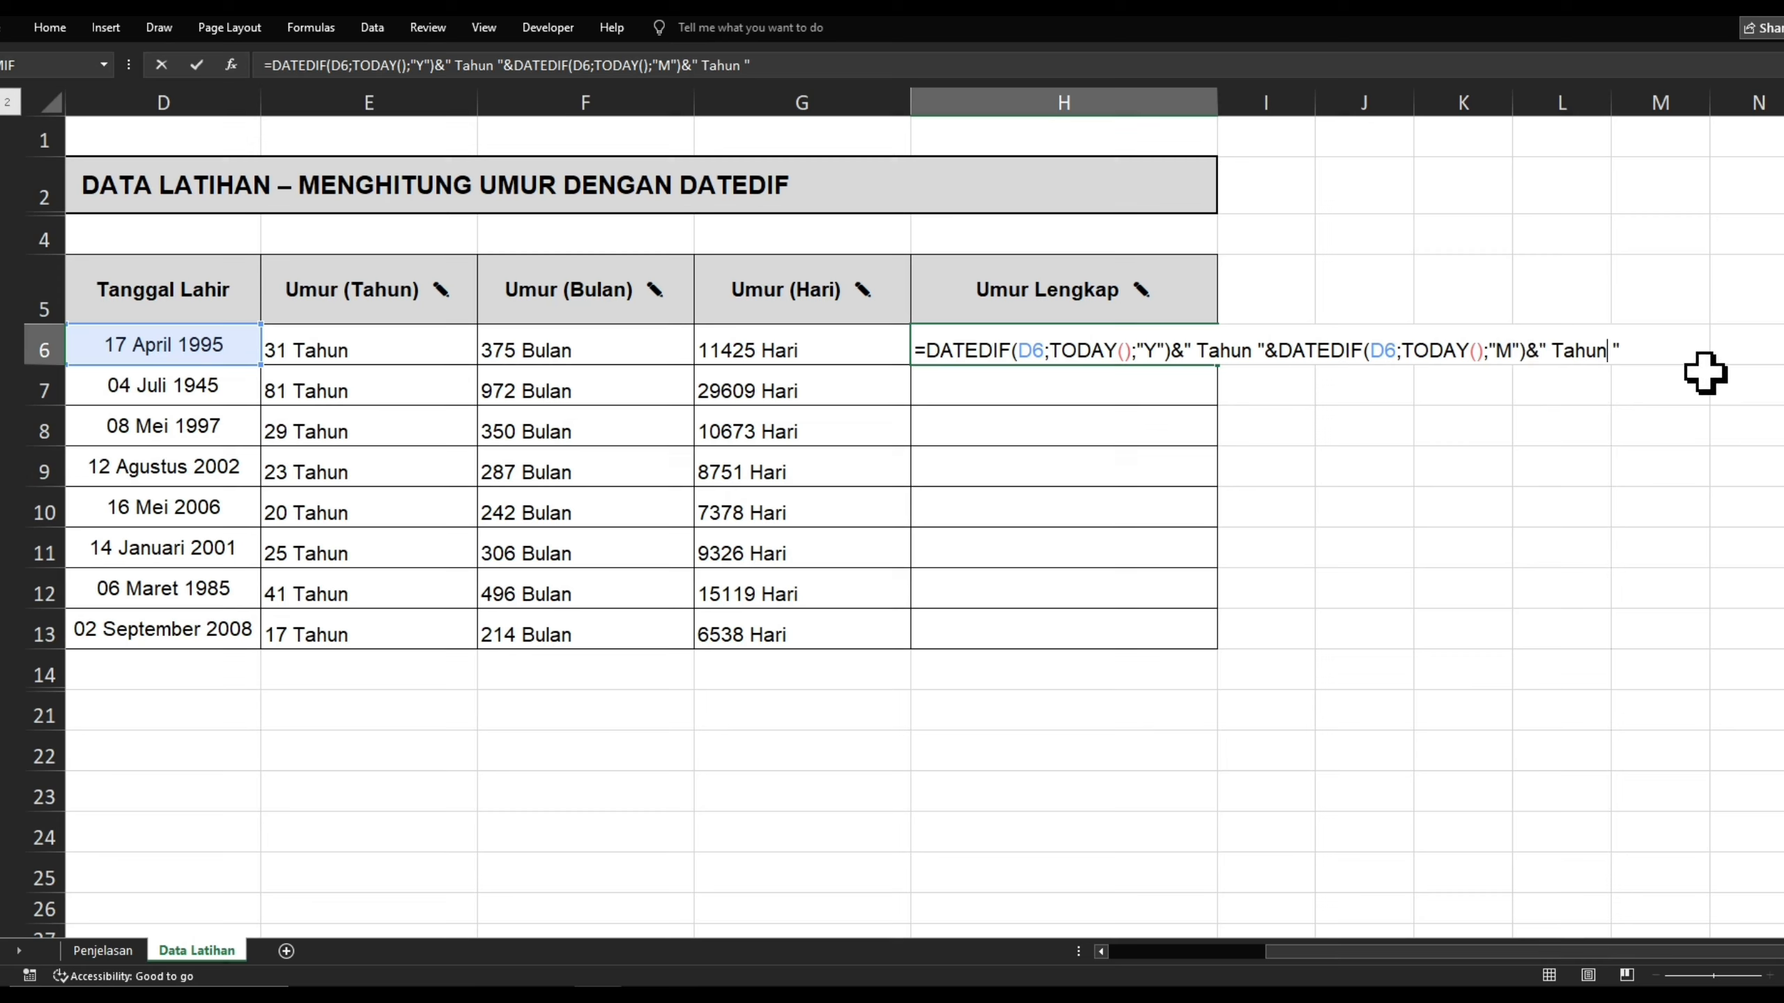
pyautogui.press('BackSpace')
pyautogui.press('BackSpace')
pyautogui.press('BackSpace')
pyautogui.press('BackSpace')
pyautogui.press('BackSpace')
pyautogui.write('Bulan')
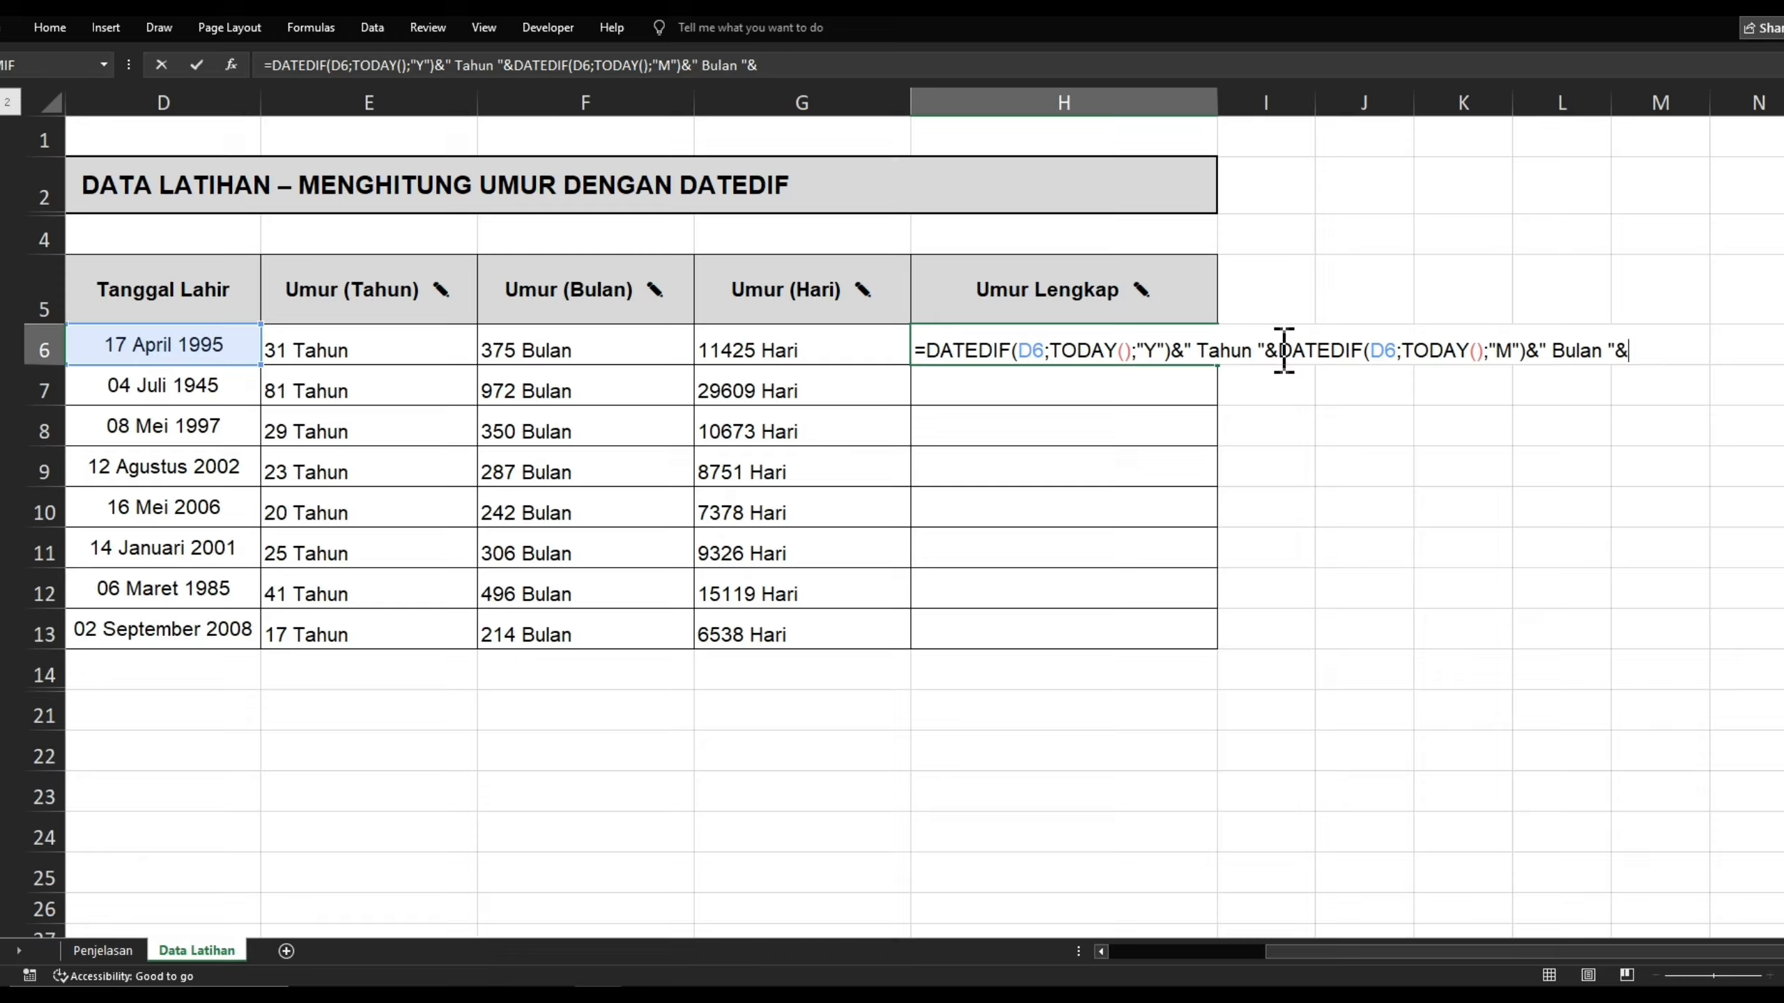
# Append a copy of the months part, DATEDIF(D6;TODAY();"M")&" Bulan ", to the end of the H6 formula.
pyautogui.moveTo(1279, 349); pyautogui.dragTo(1614, 350)
pyautogui.hotkey('ctrl', 'c')
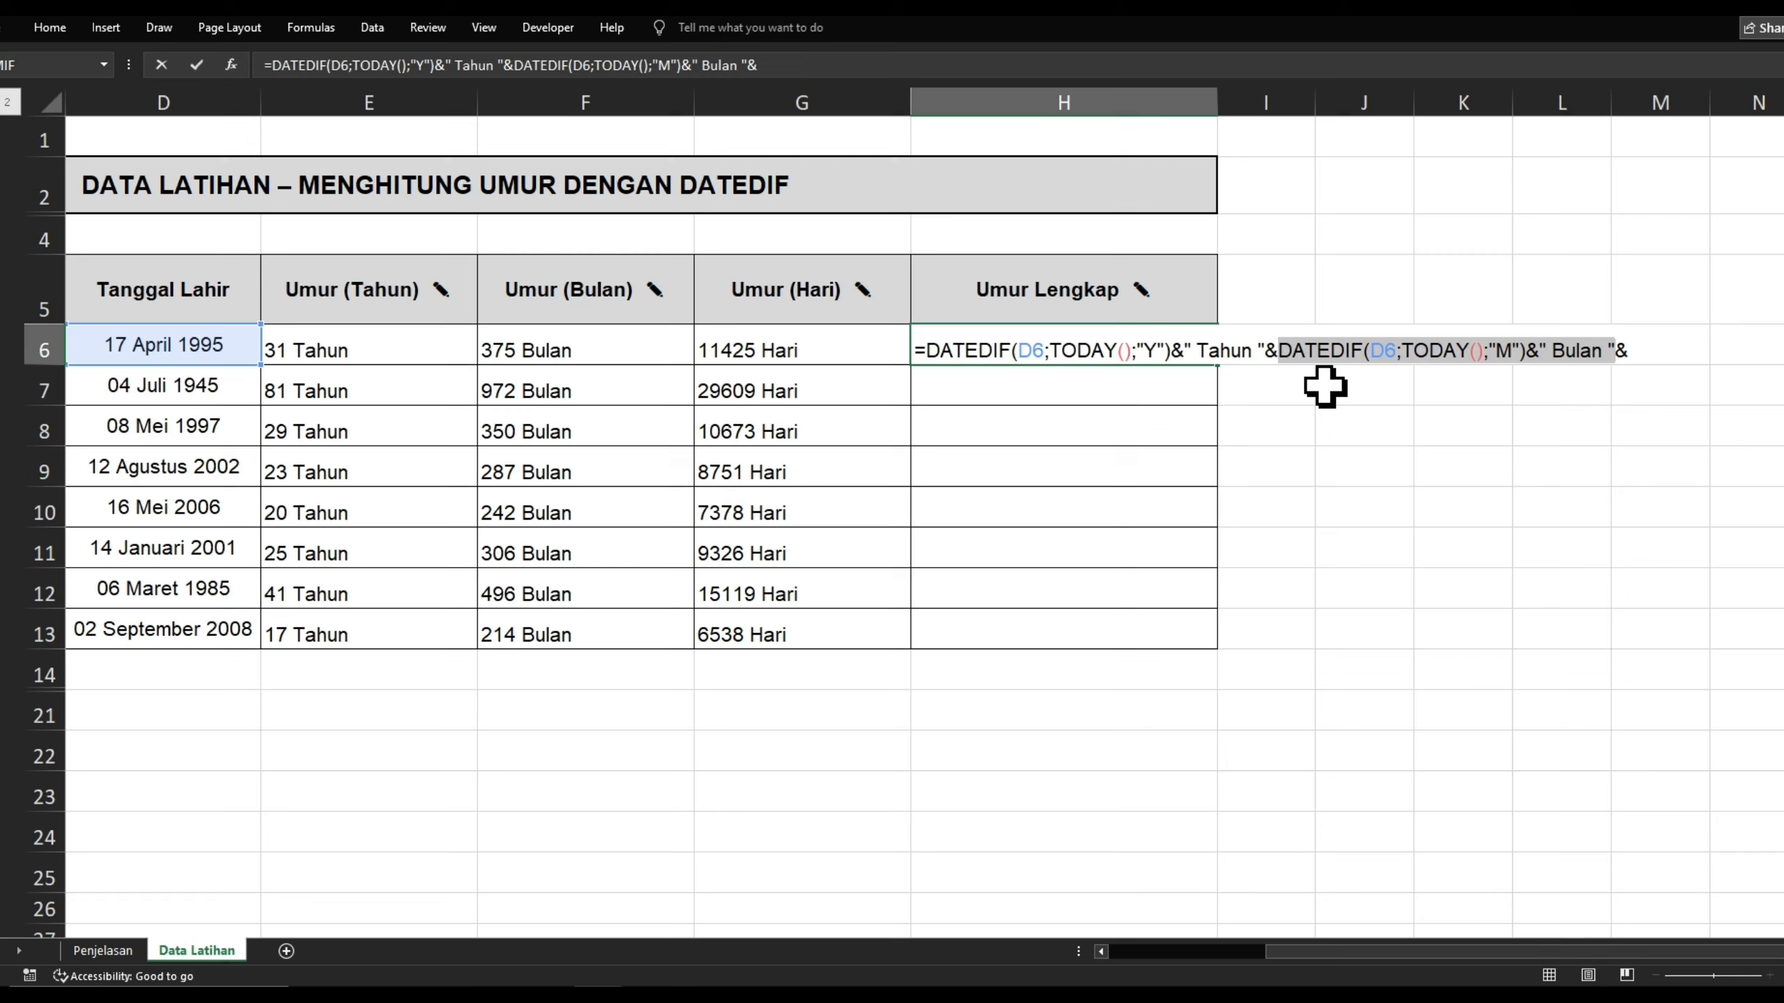
pyautogui.click(1752, 349)
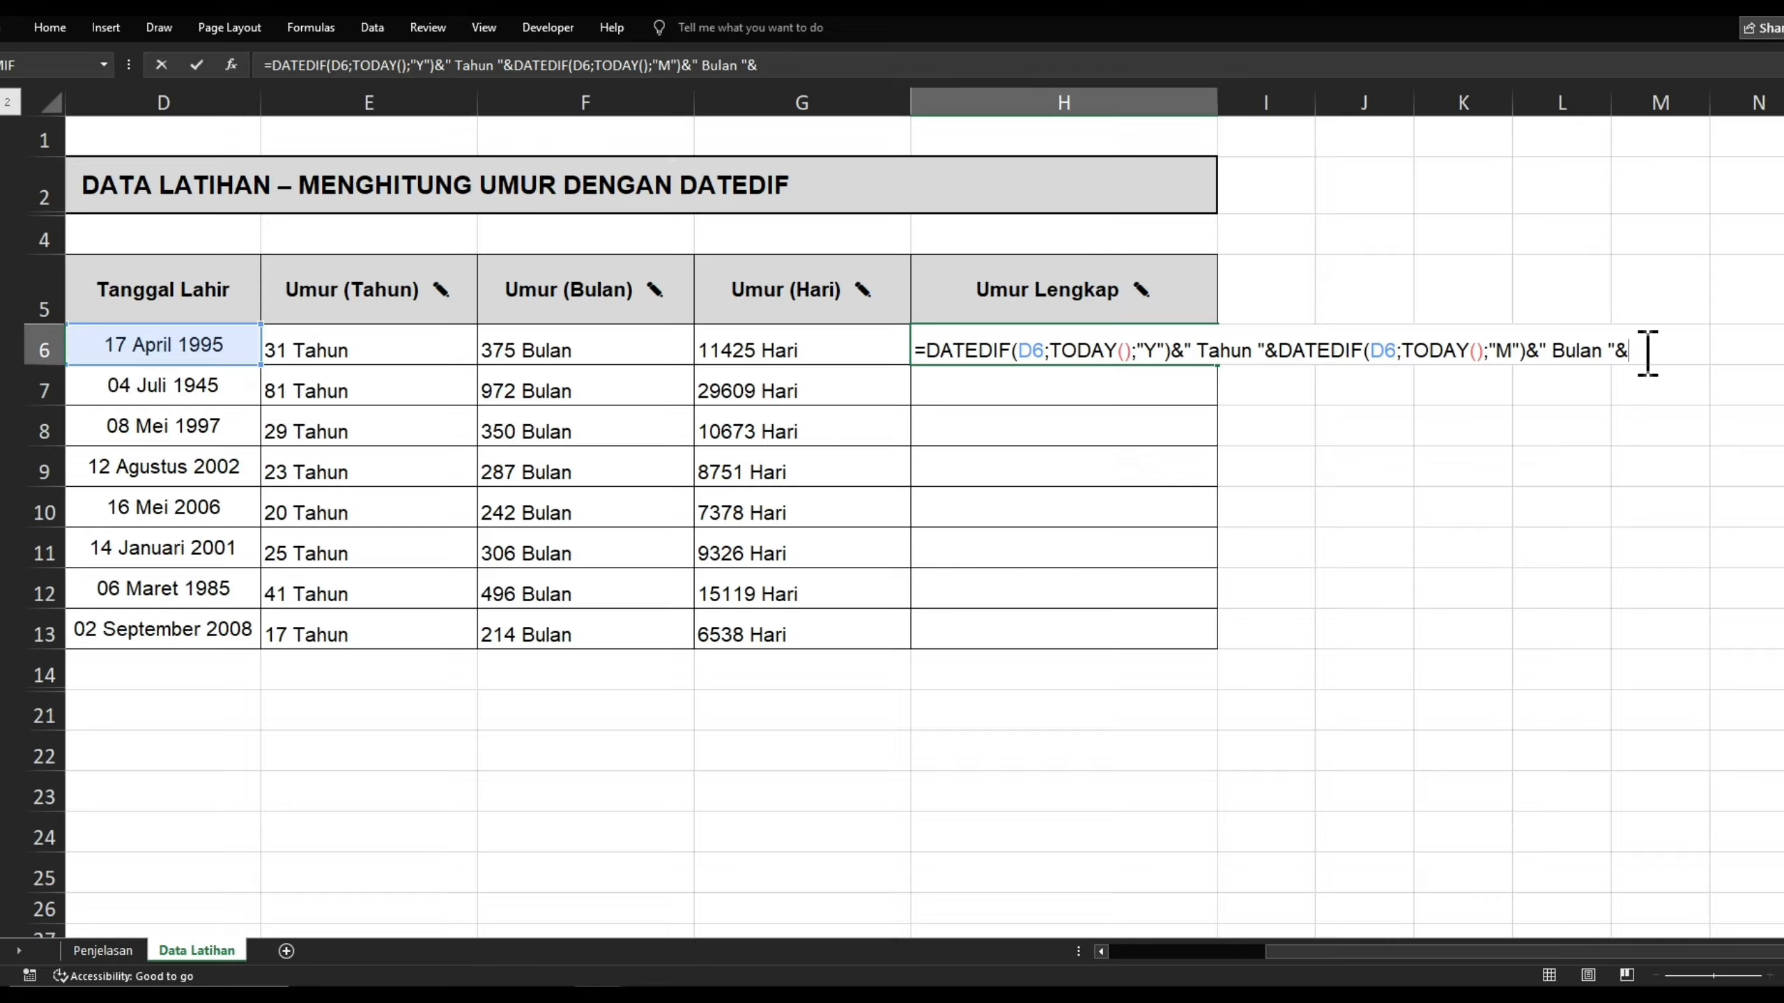
pyautogui.hotkey('ctrl', 'v')
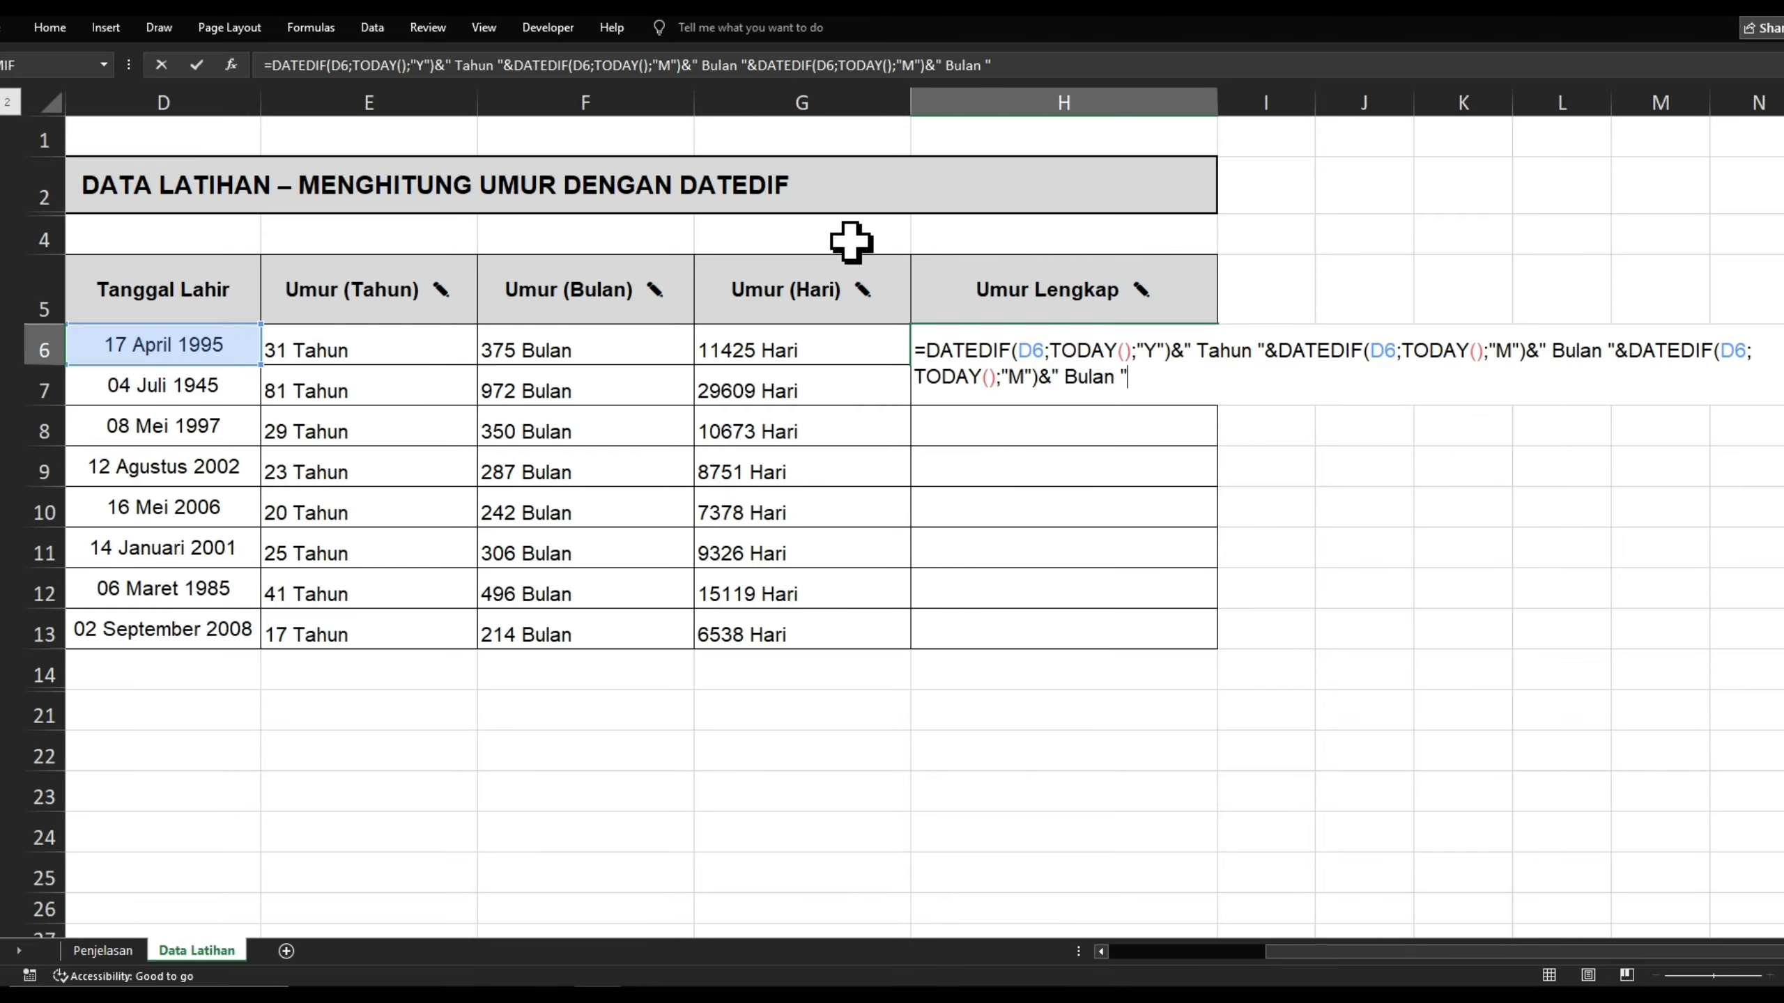
# Change the unit code of the third DATEDIF in the H6 formula to "D".
pyautogui.click(1027, 378)
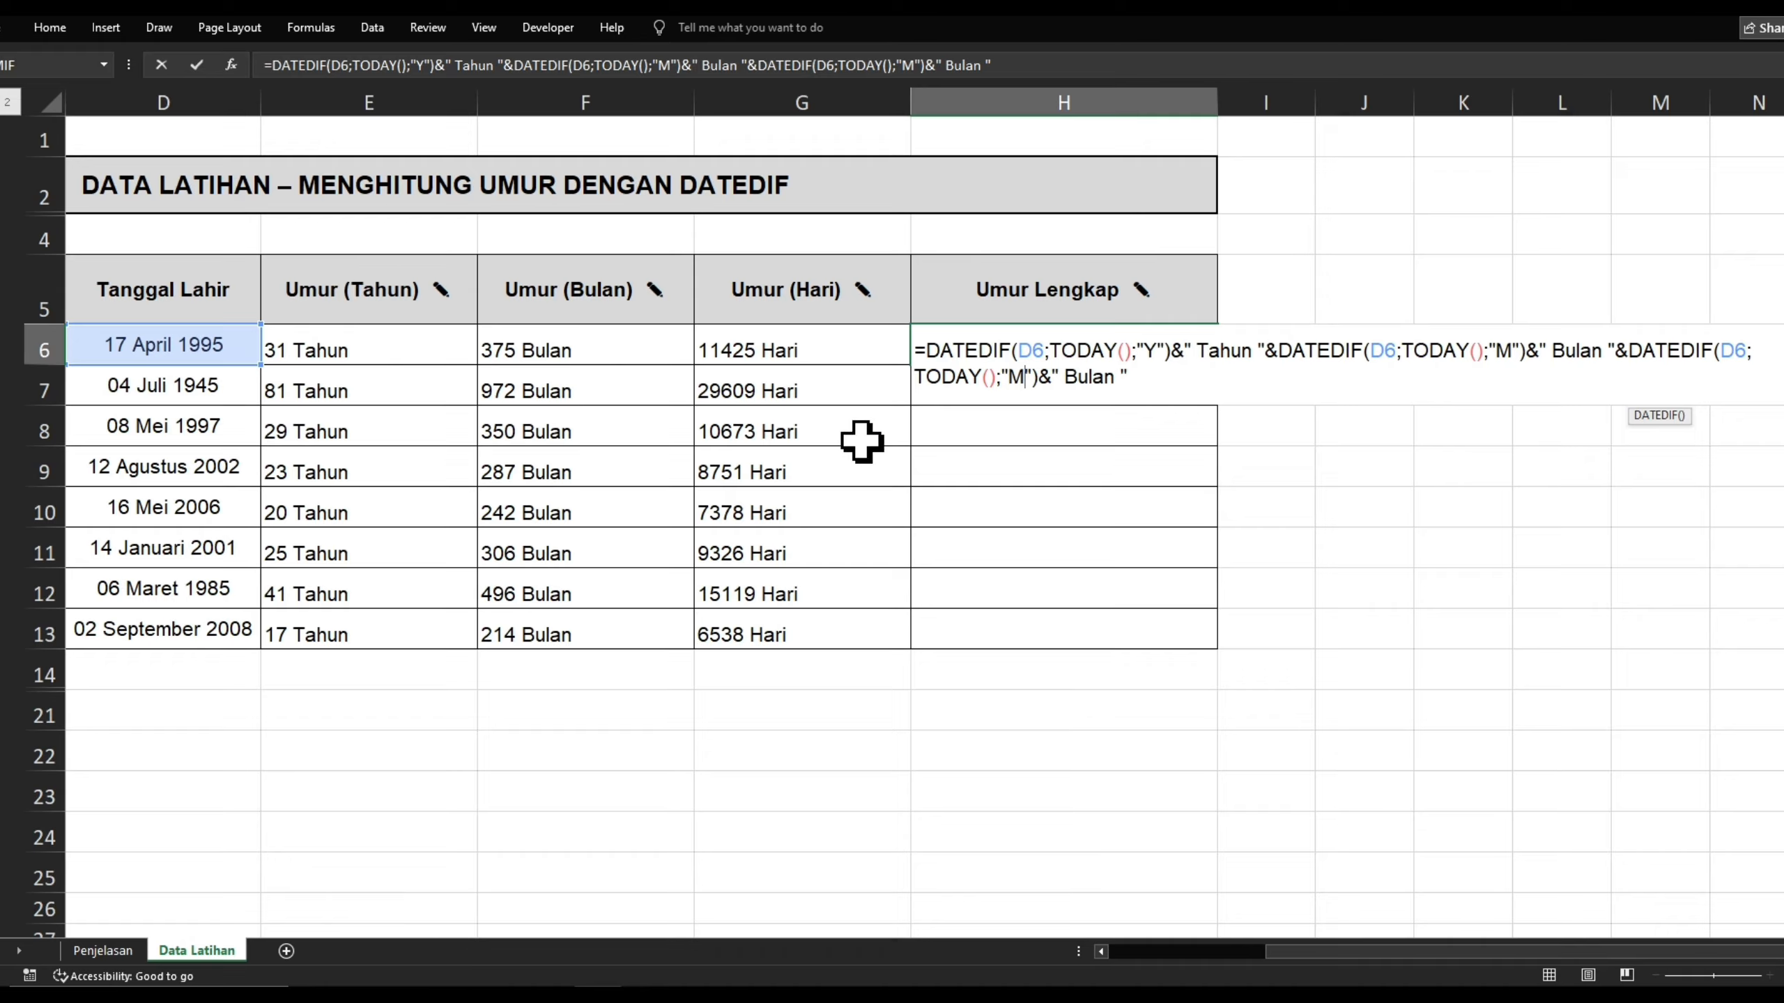
pyautogui.press('BackSpace')
pyautogui.write('D')
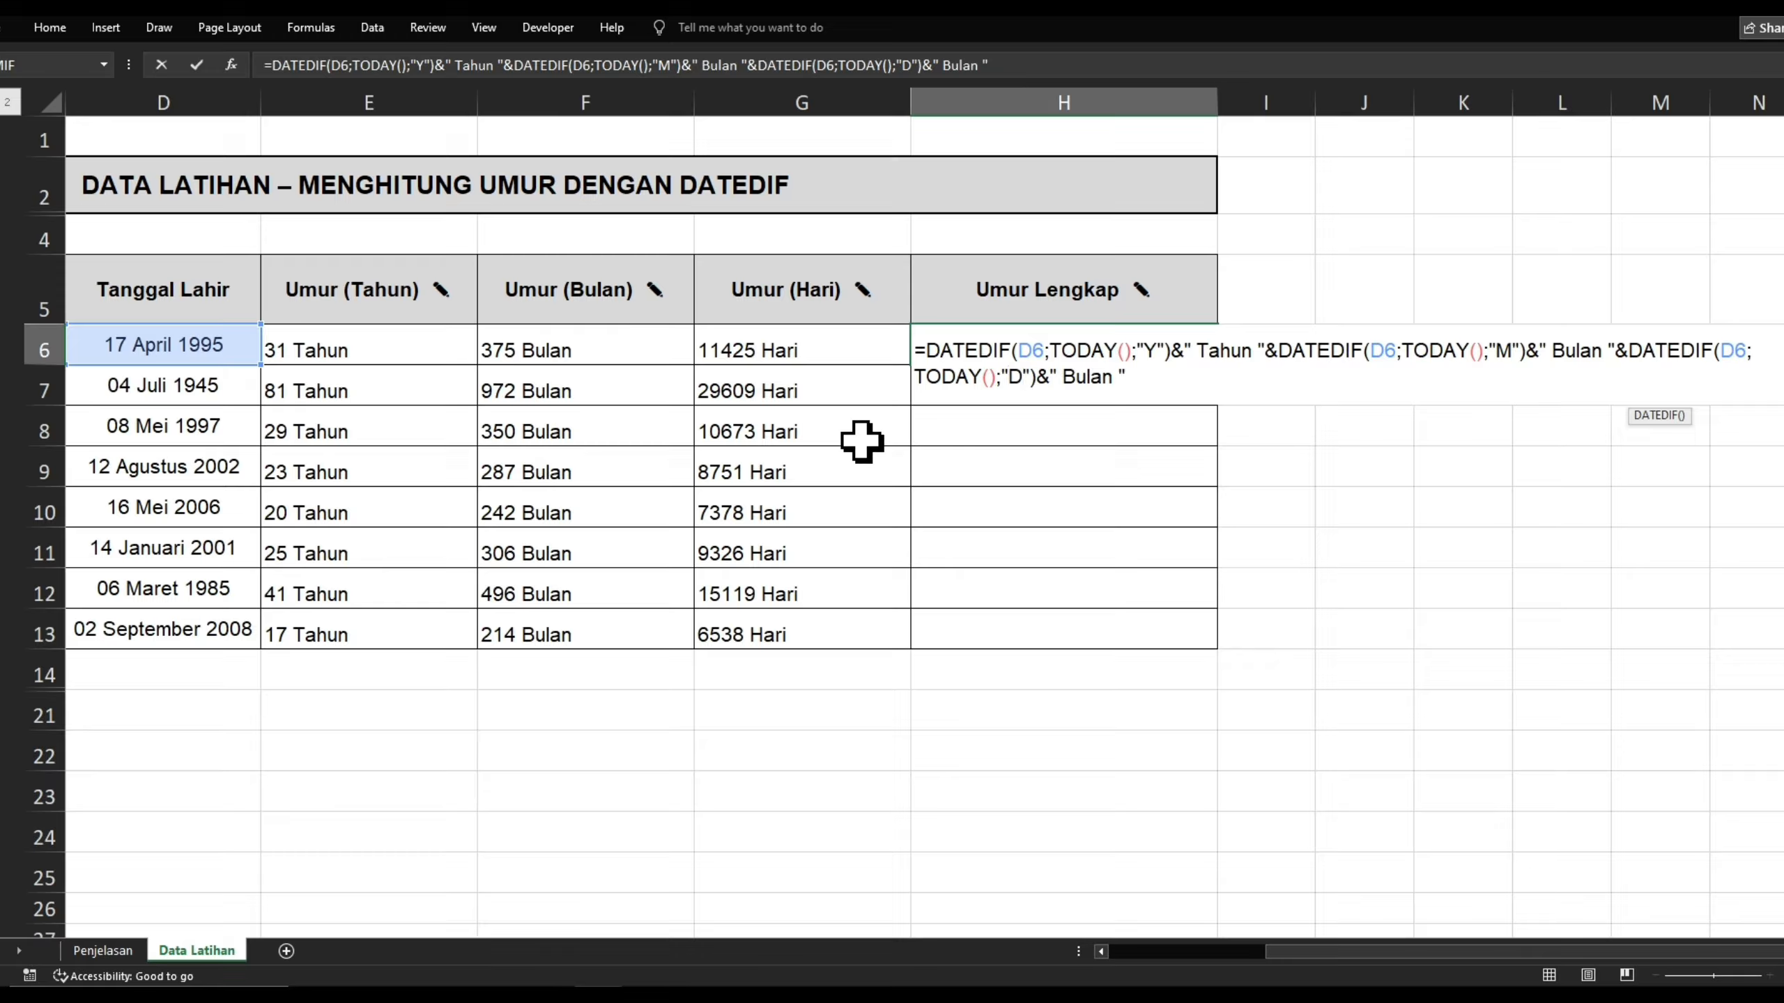
# Change the last unit text in the H6 formula to " Hari" and commit the formula.
pyautogui.click(1121, 378)
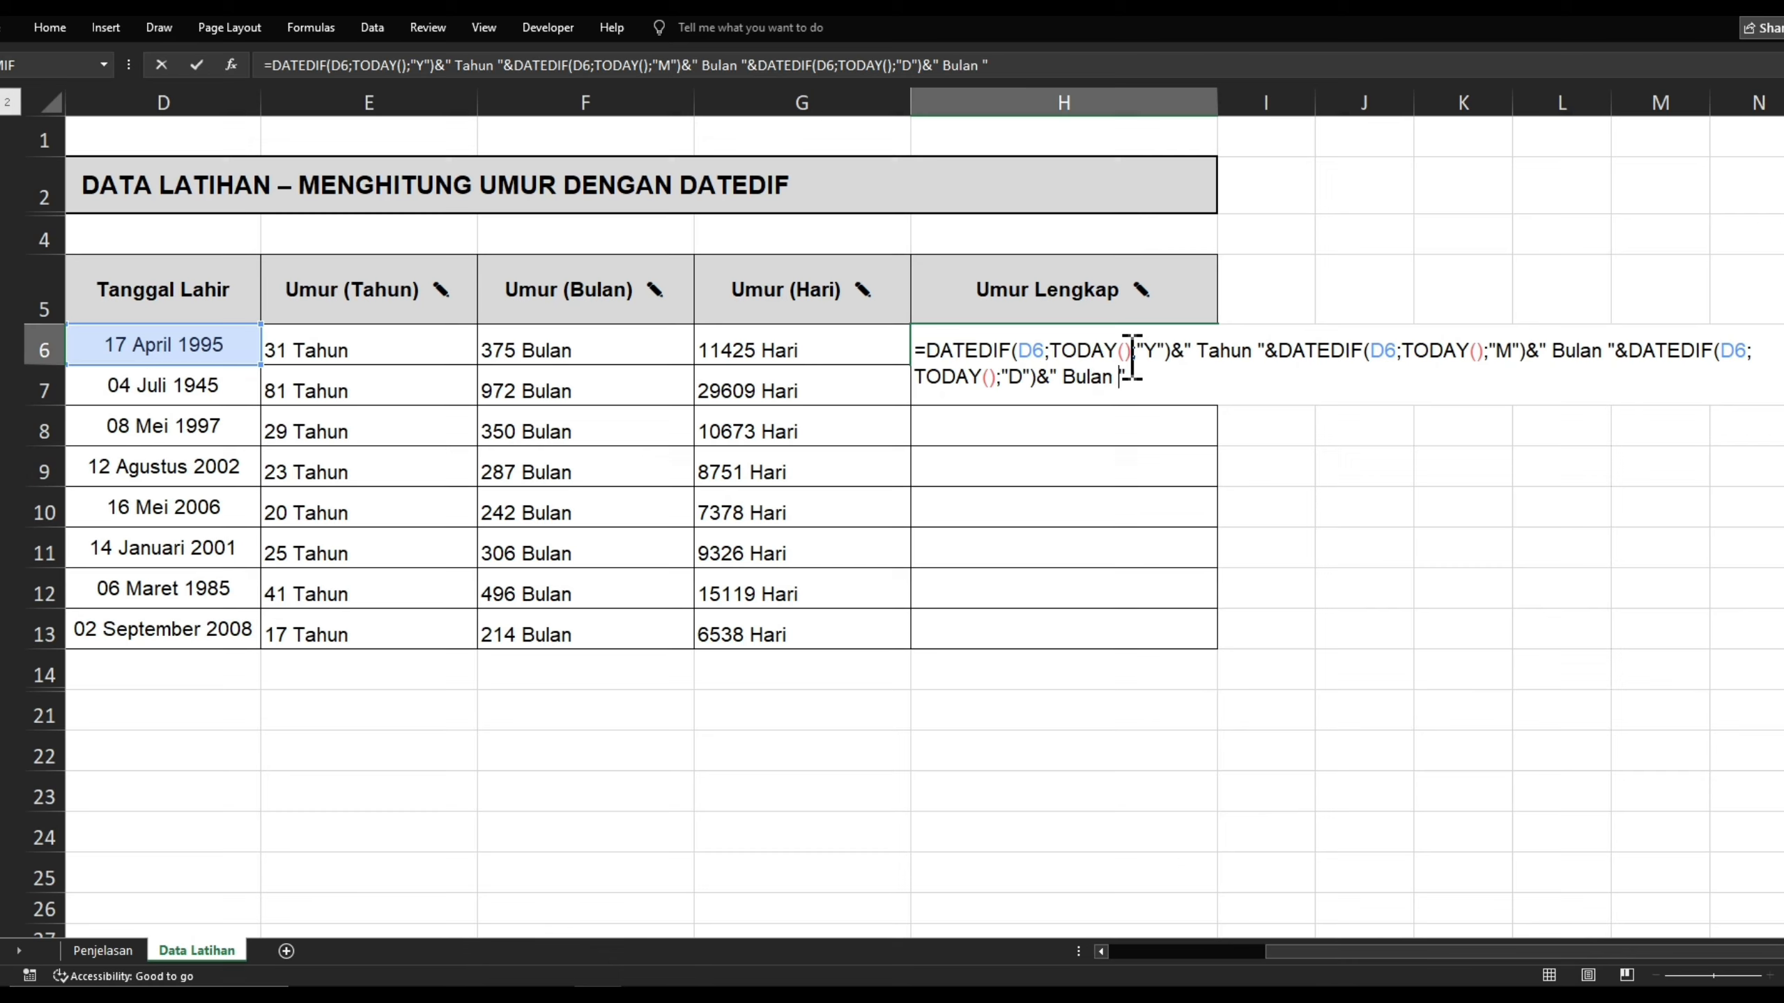
pyautogui.press('BackSpace')
pyautogui.press('BackSpace')
pyautogui.press('BackSpace')
pyautogui.press('BackSpace')
pyautogui.press('BackSpace')
pyautogui.press('BackSpace')
pyautogui.write('Hari')
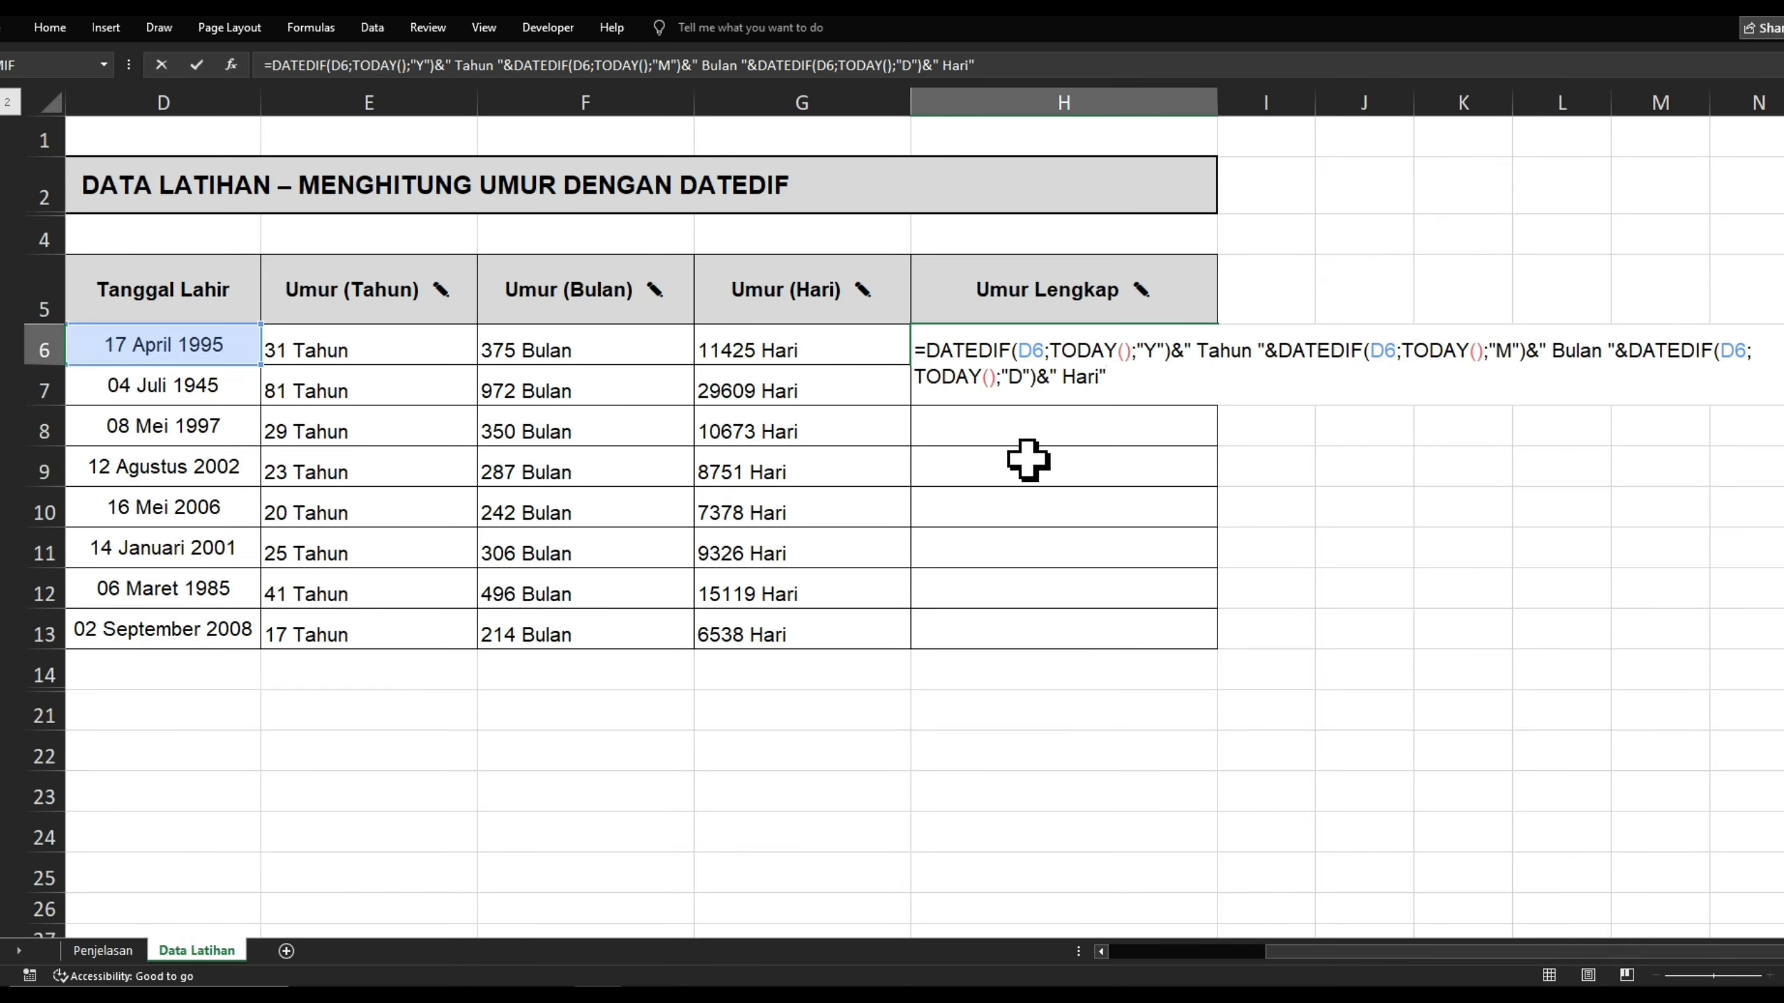
pyautogui.press('Return')
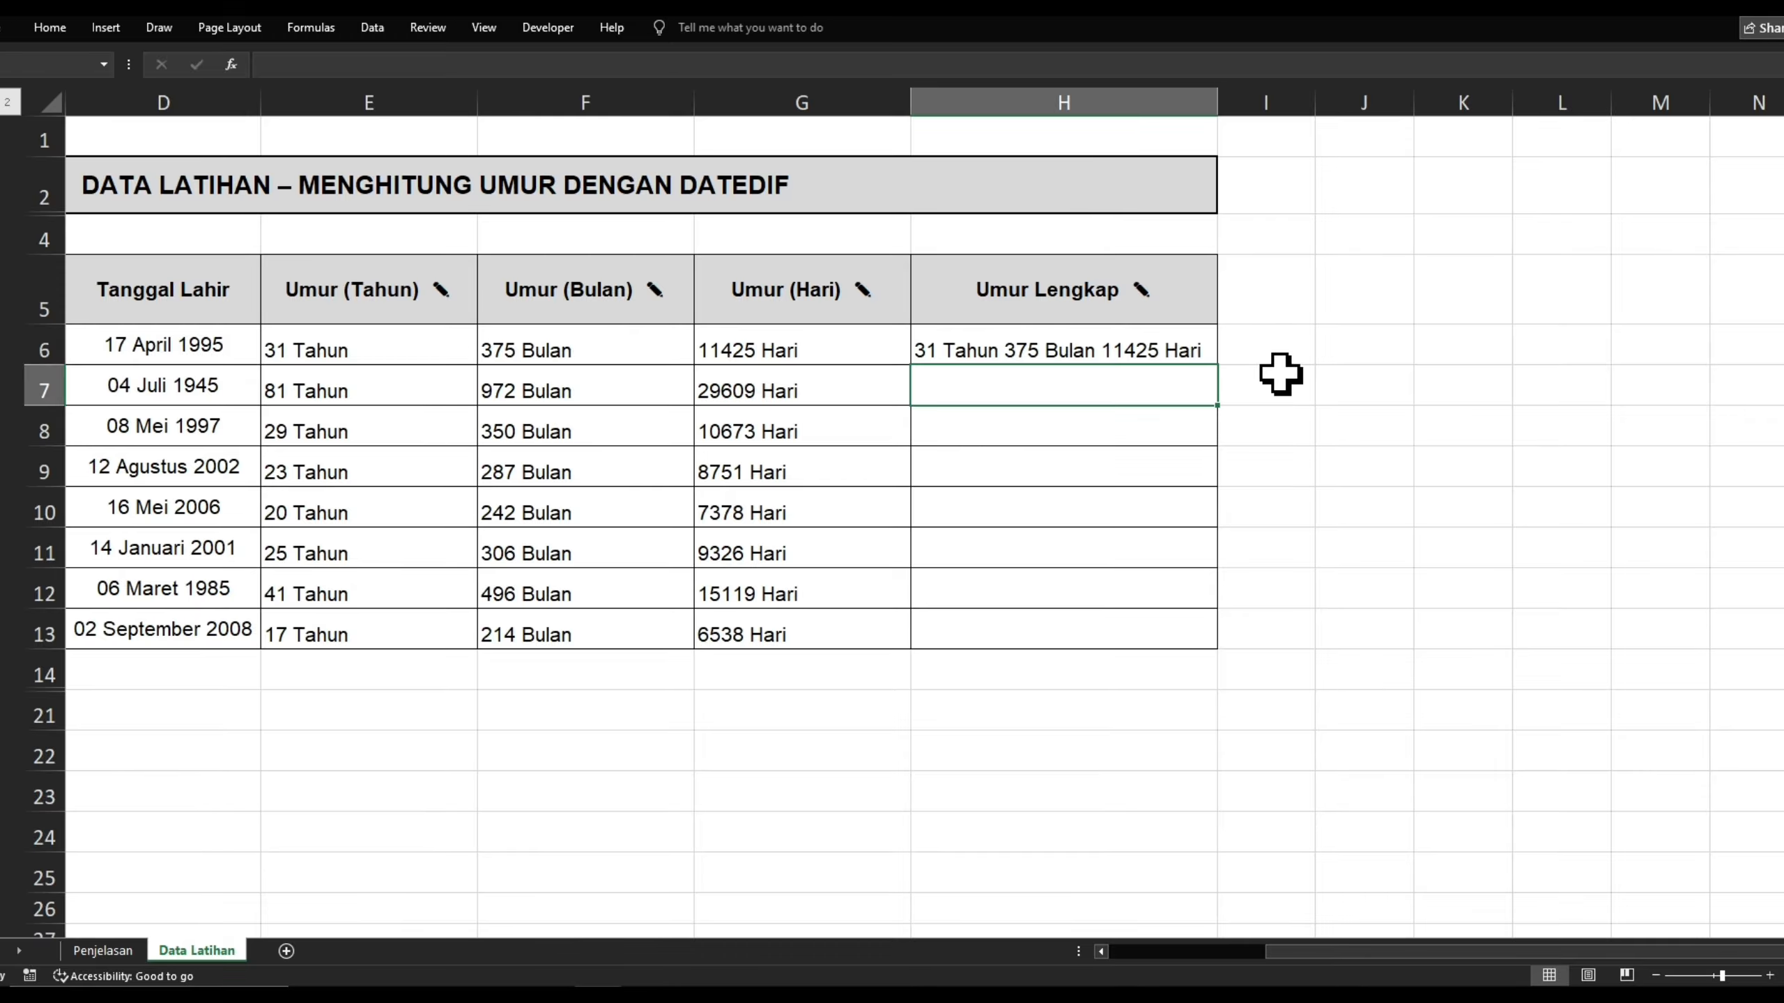
# Examine row 6 across the table, comparing the Umur Lengkap result with the separate year, month and day columns.
pyautogui.click(1285, 458)
pyautogui.click(1050, 353)
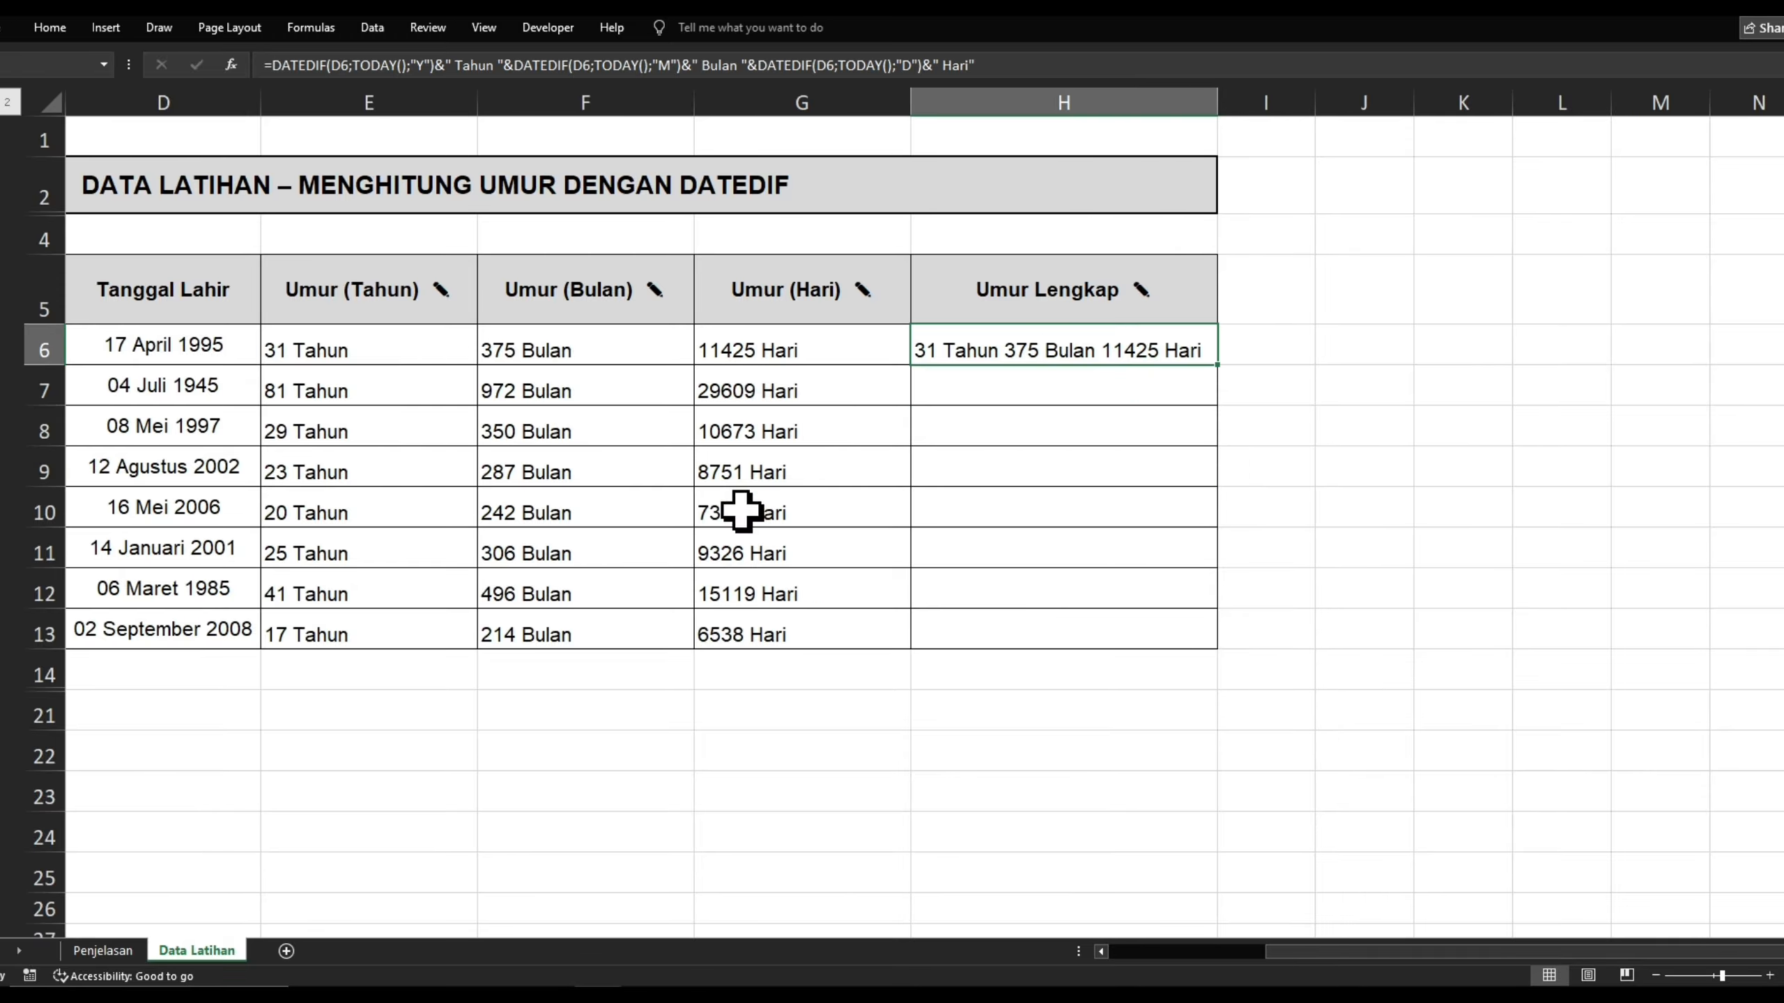
pyautogui.press('Left')
pyautogui.press('Left')
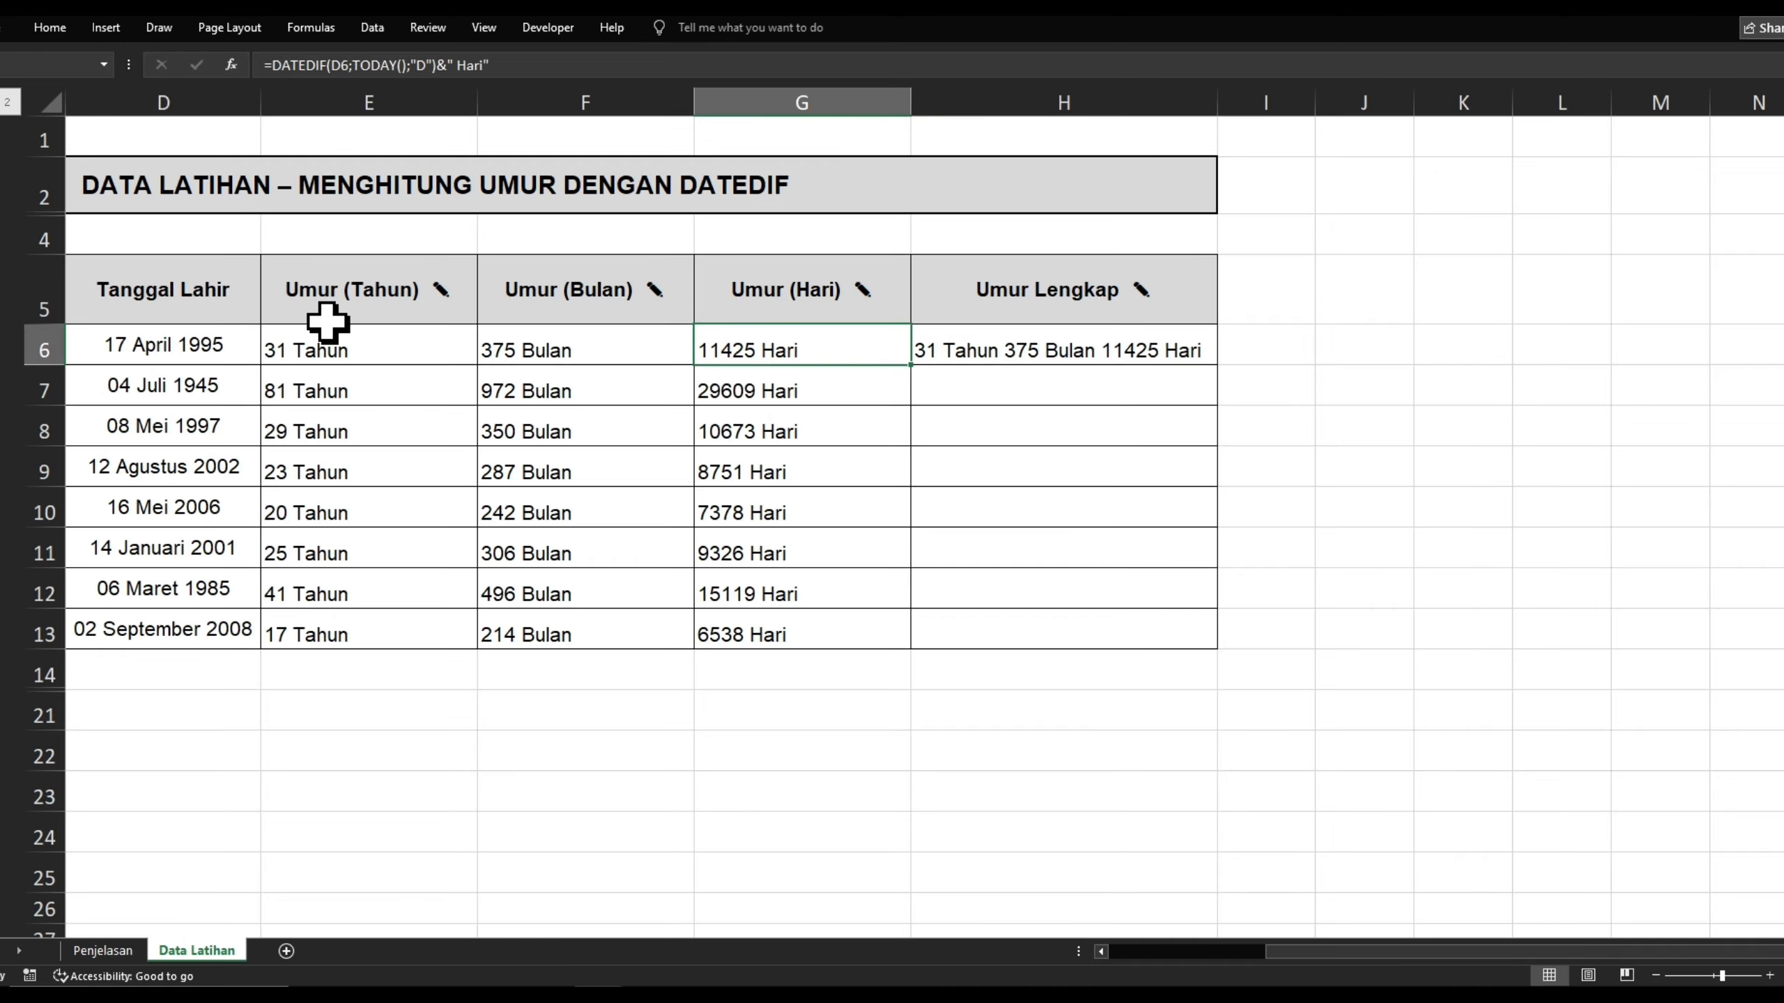
pyautogui.press('Left')
pyautogui.press('Left')
pyautogui.press('Left')
pyautogui.press('Left')
pyautogui.press('Left')
pyautogui.press('Right')
pyautogui.press('Right')
pyautogui.press('Right')
pyautogui.press('Right')
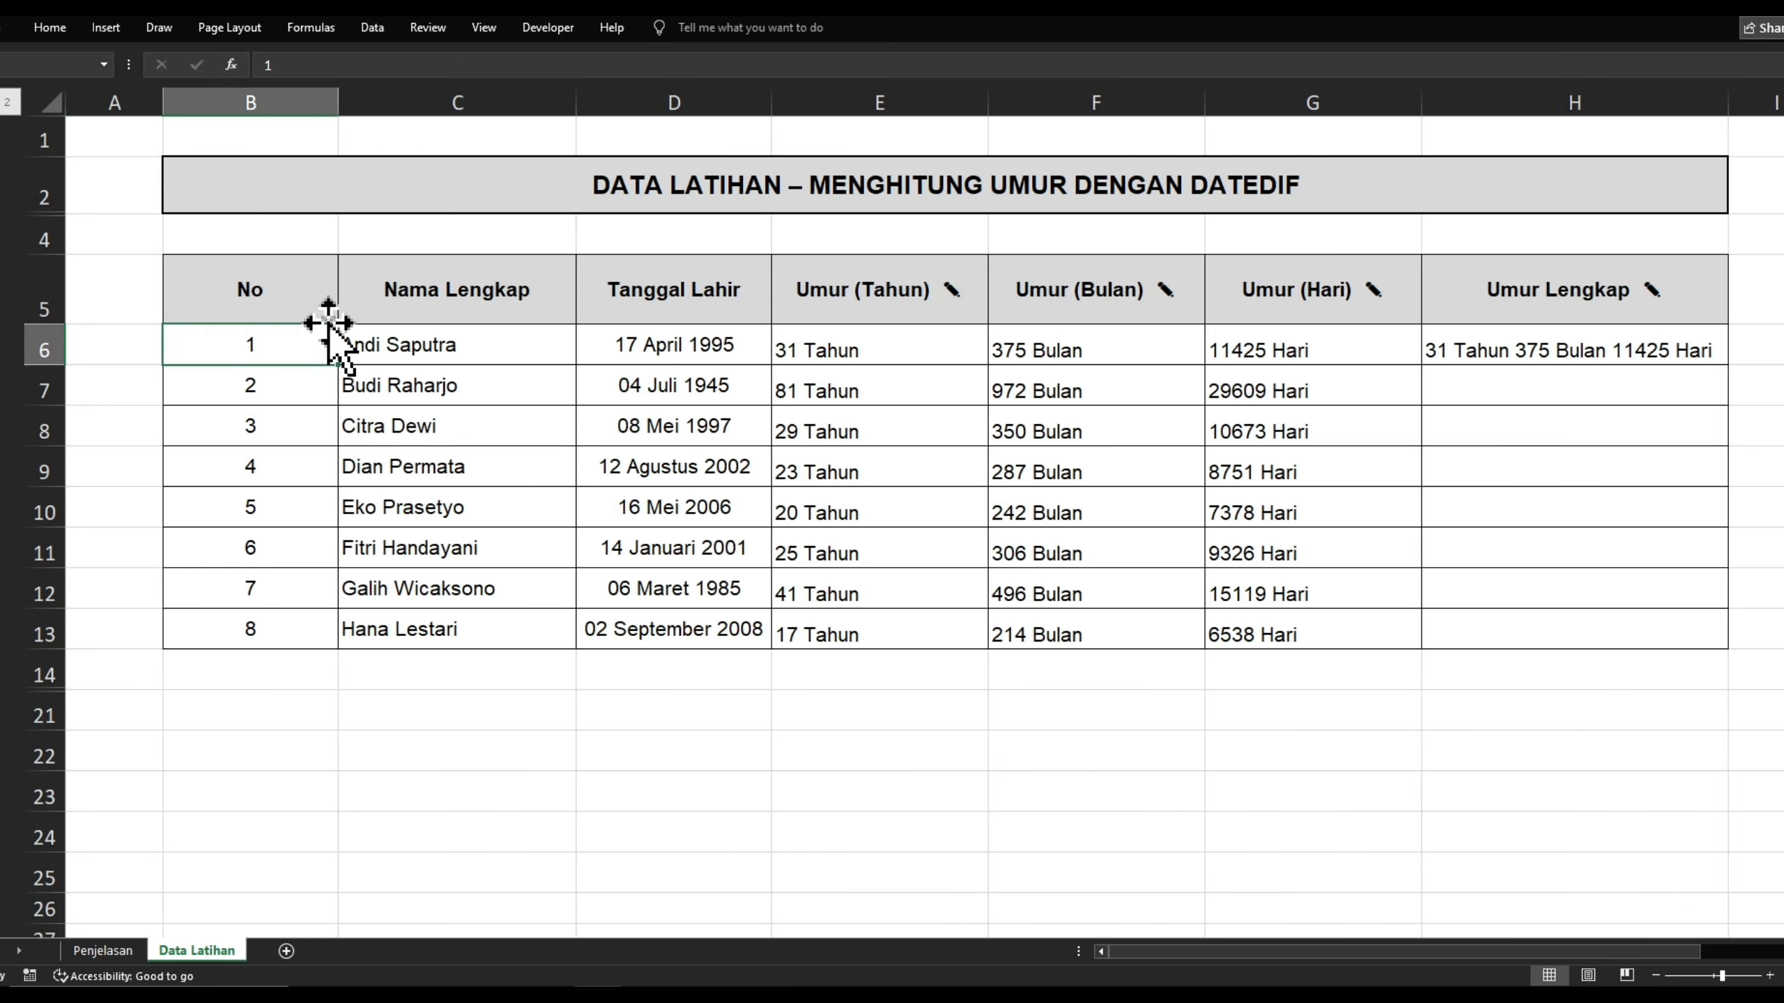
pyautogui.press('Right')
pyautogui.press('Right')
pyautogui.press('Right')
pyautogui.press('Right')
pyautogui.press('Right')
pyautogui.press('Right')
pyautogui.press('Right')
pyautogui.press('Right')
pyautogui.press('Right')
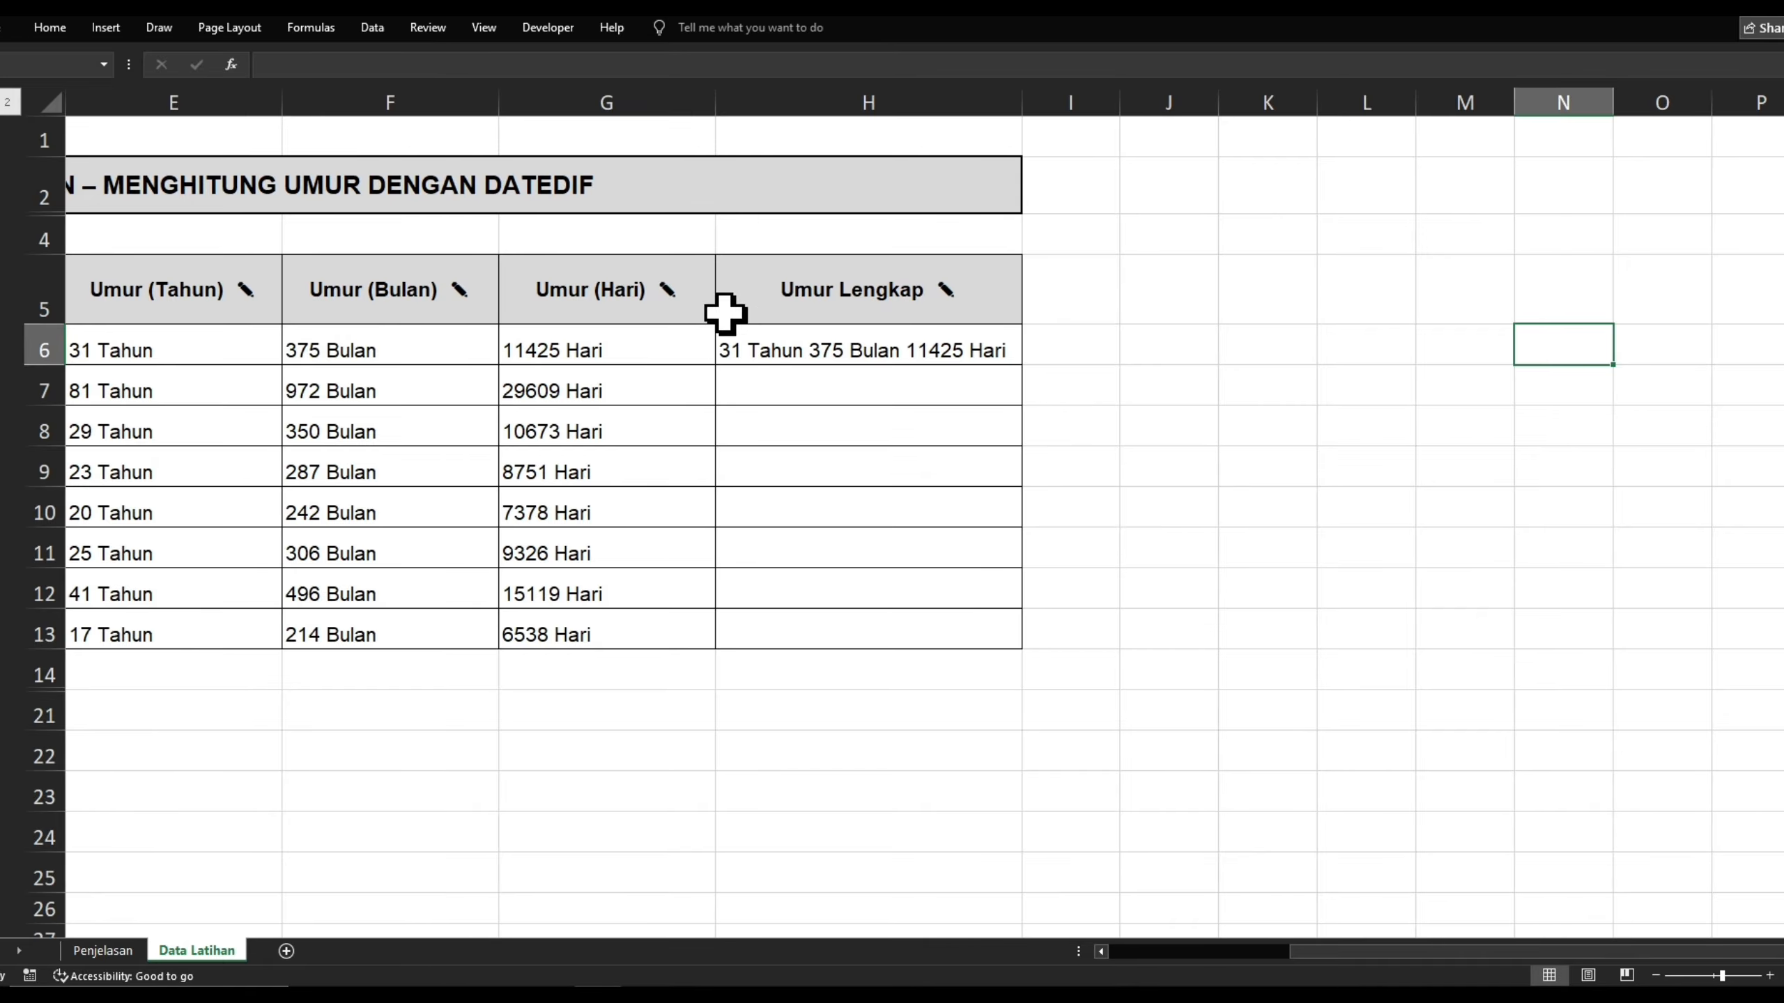
# Fill the H6 full-age formula down through H13 and review the completed Umur Lengkap column.
pyautogui.click(734, 355)
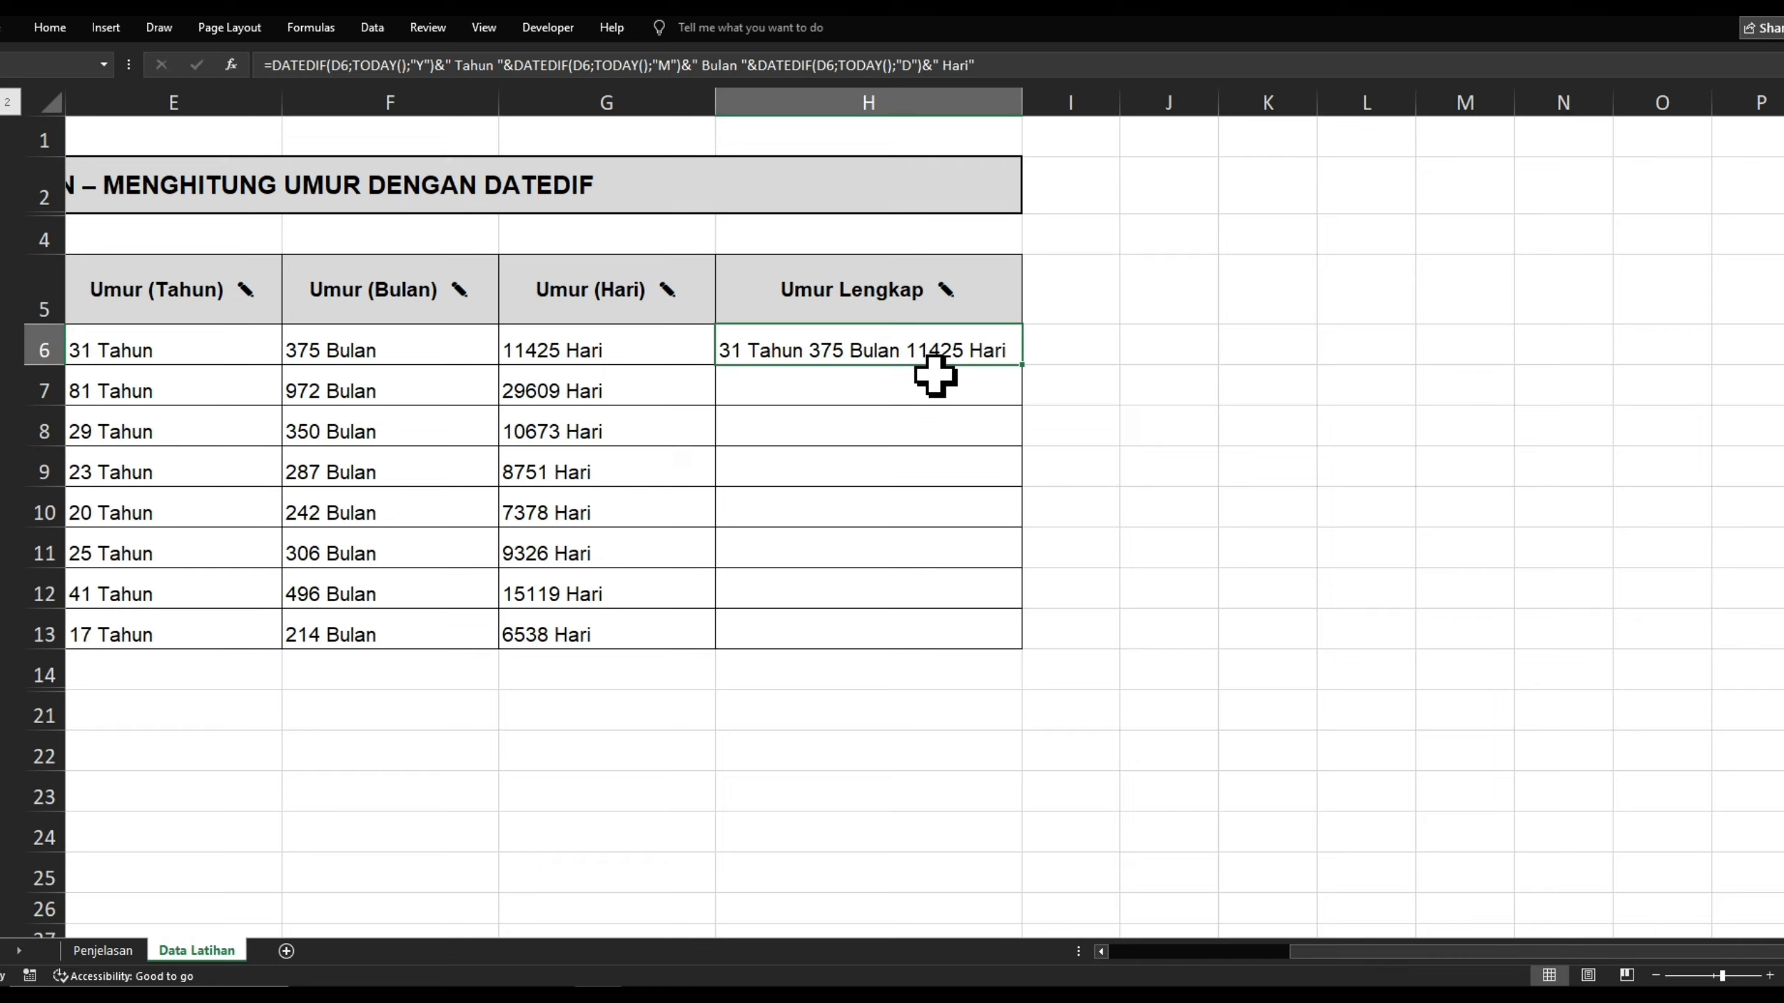
pyautogui.click(1085, 397)
pyautogui.click(786, 333)
pyautogui.moveTo(1027, 372); pyautogui.dragTo(1027, 653)
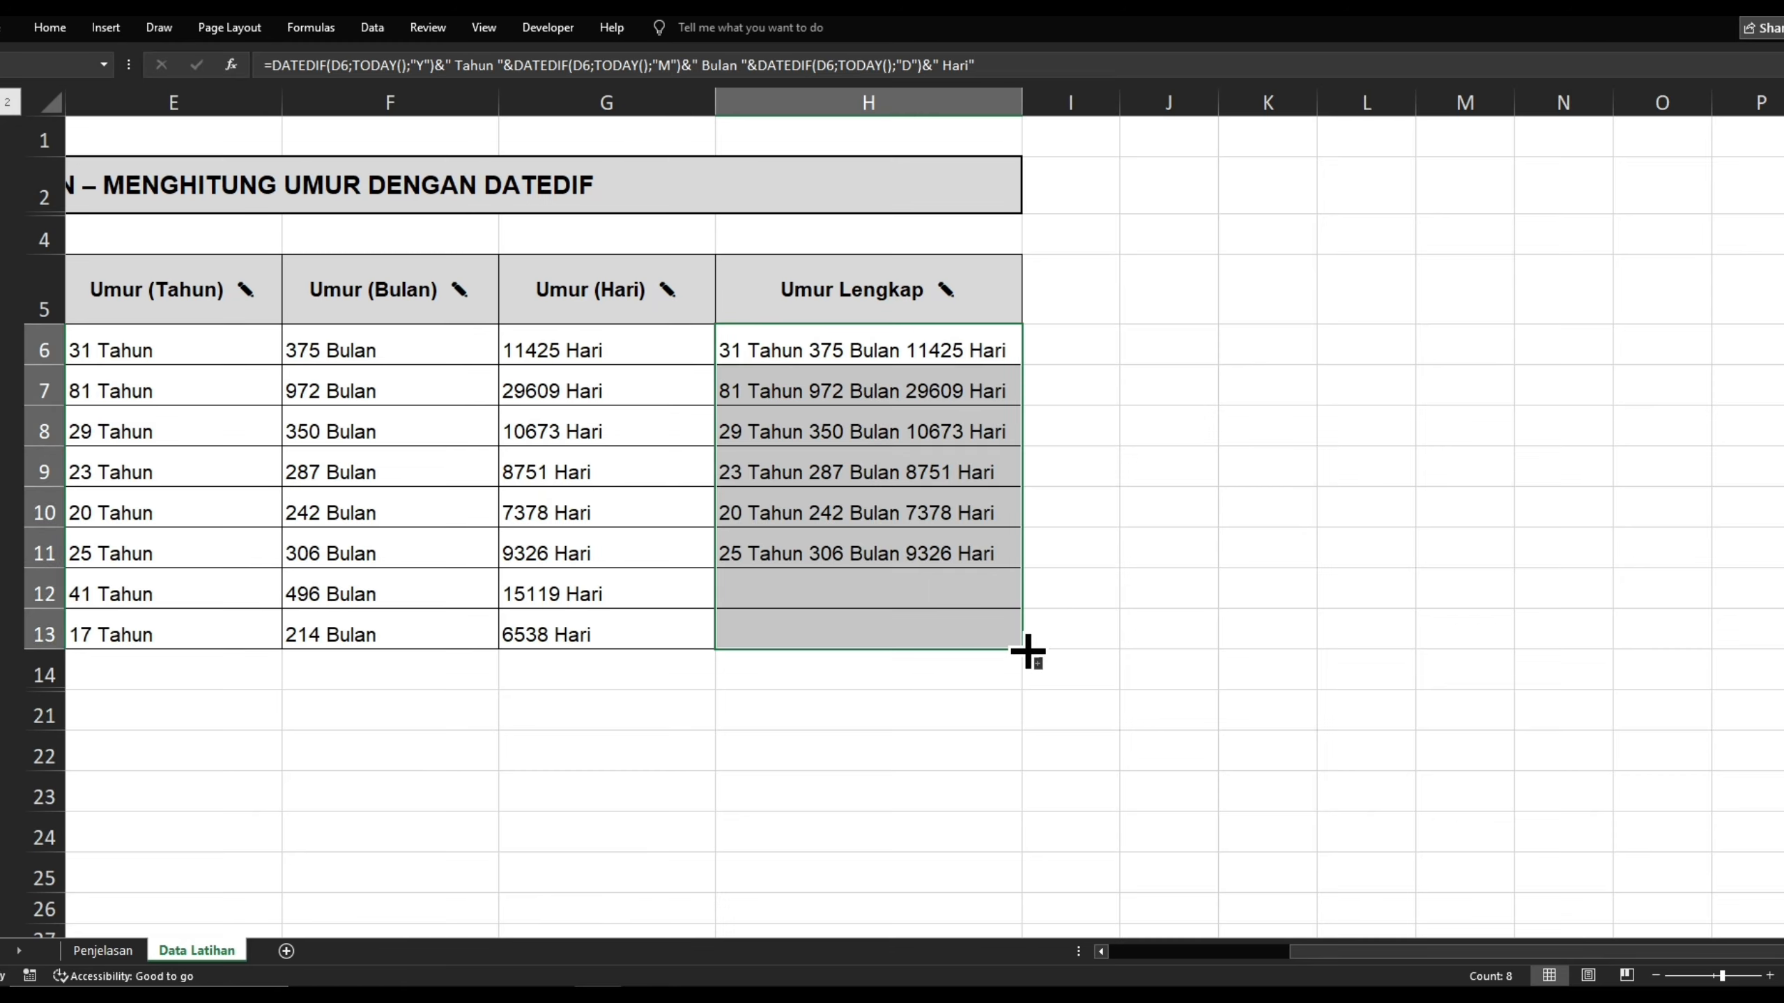
pyautogui.click(1141, 402)
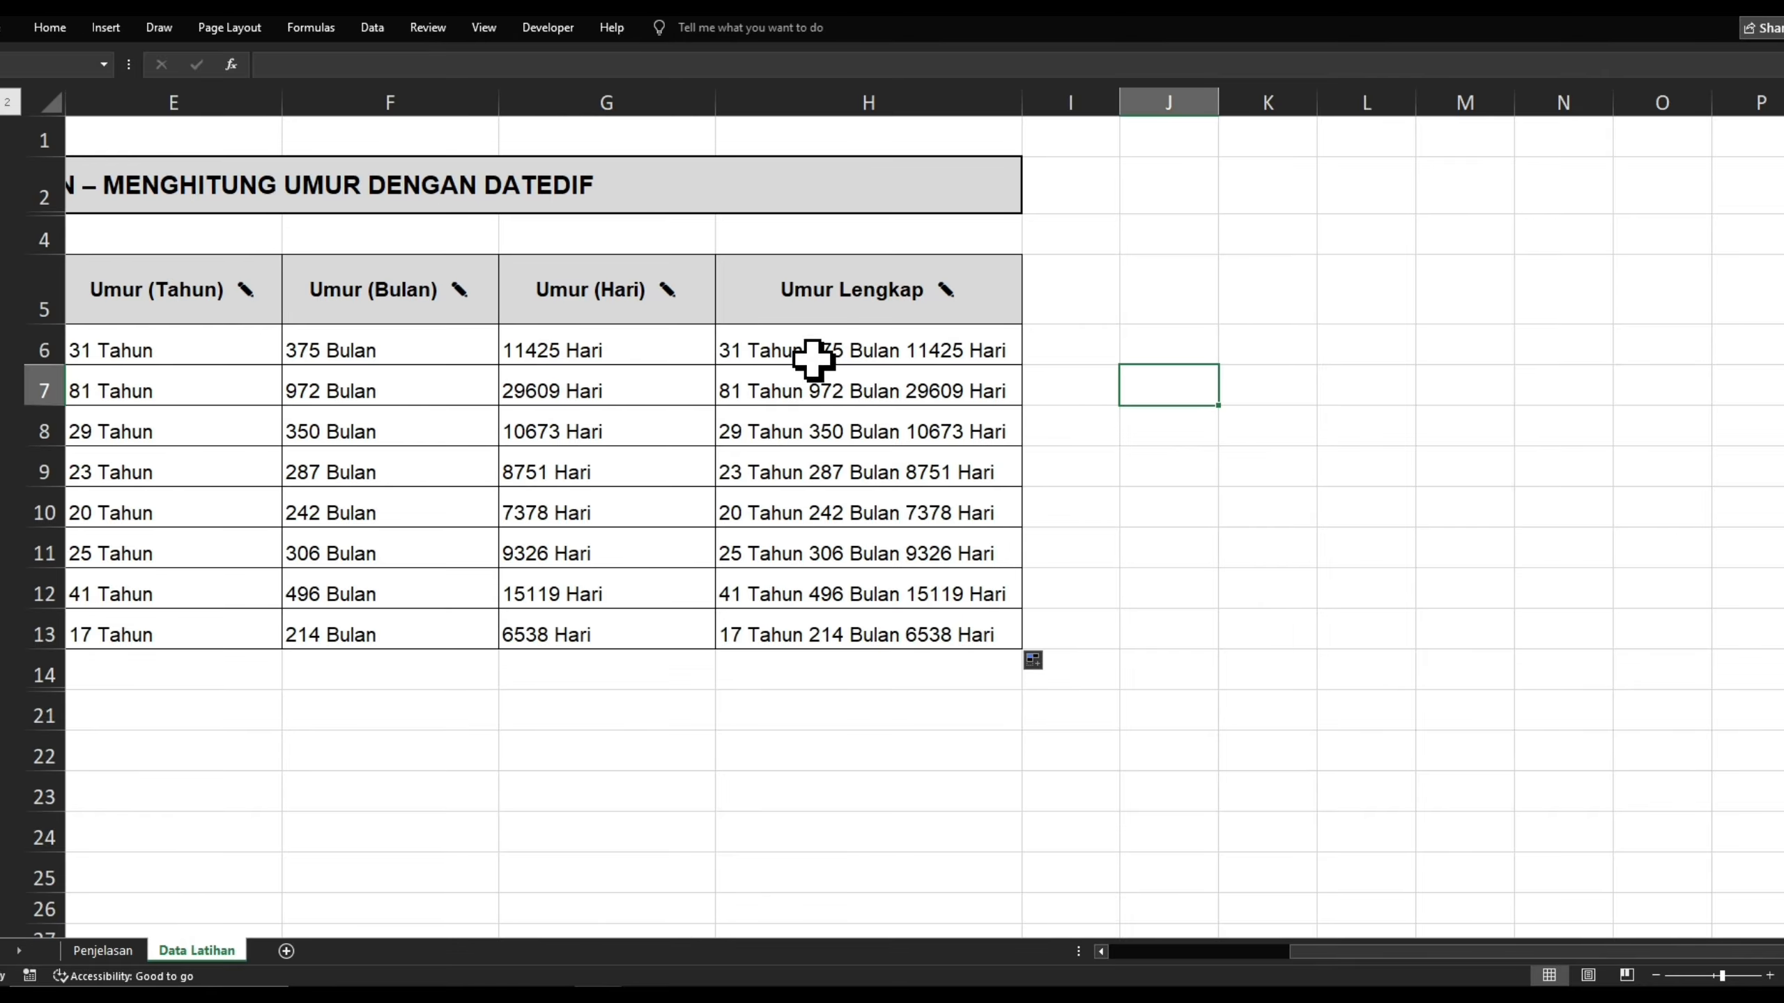
pyautogui.click(782, 469)
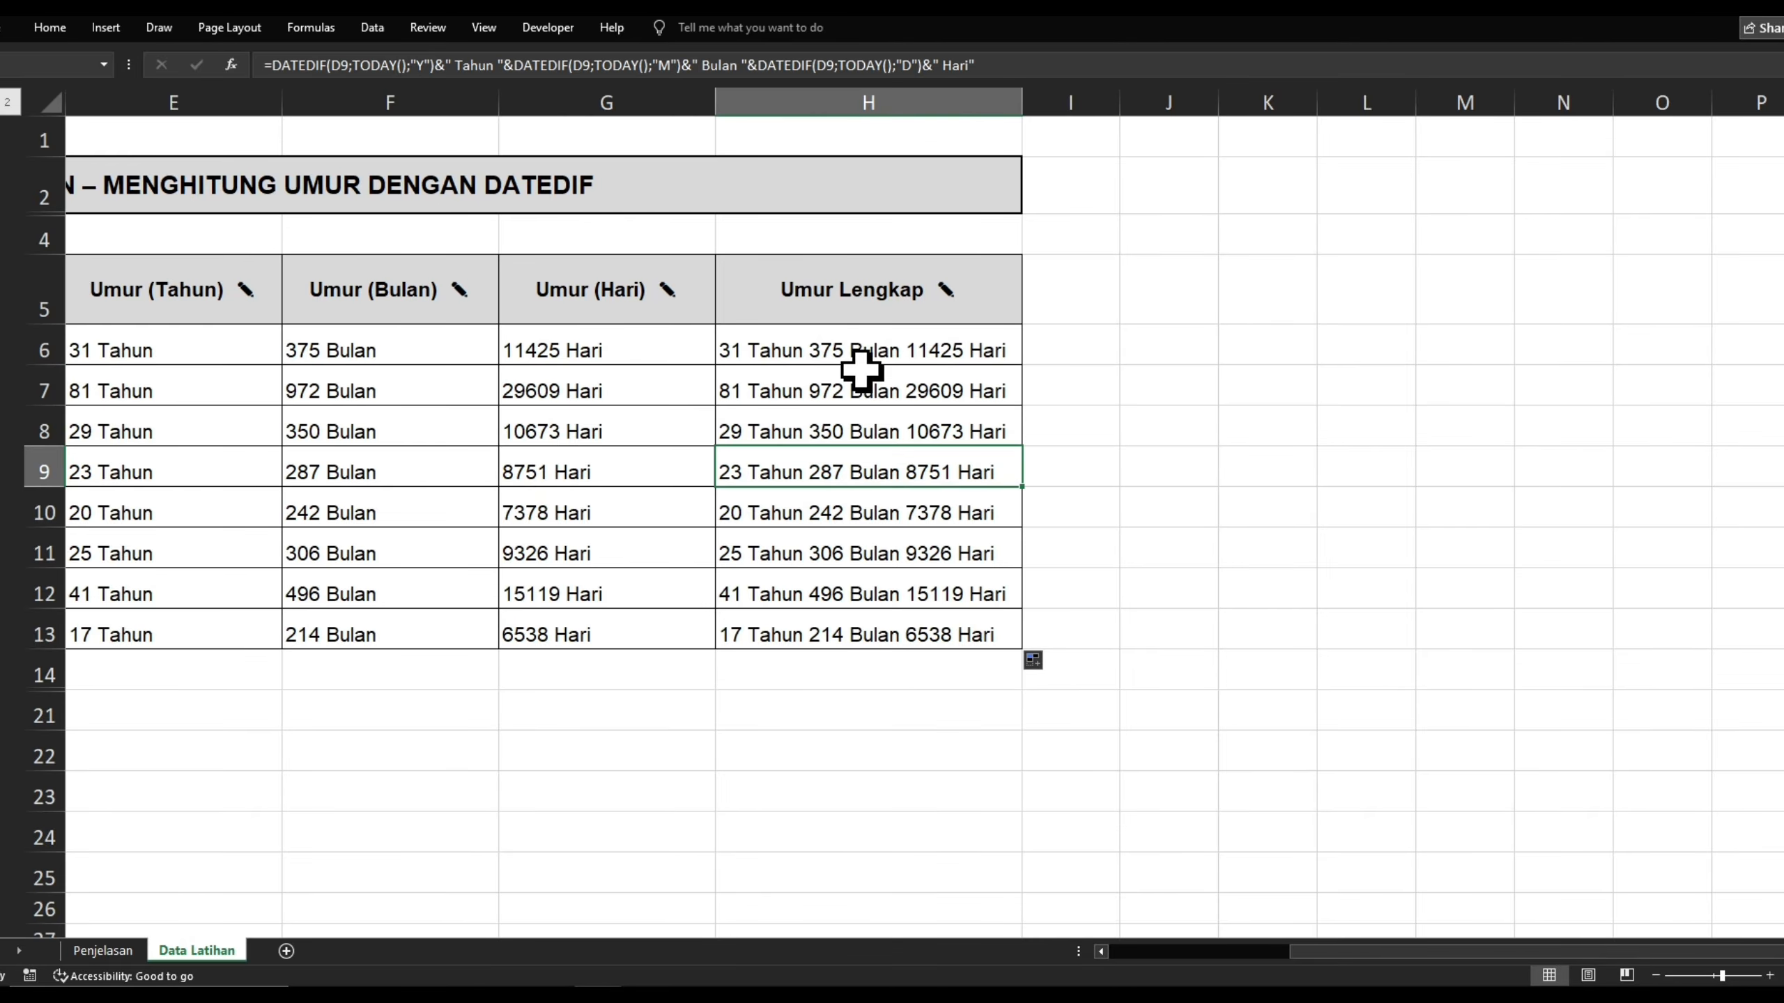
pyautogui.press('Home')
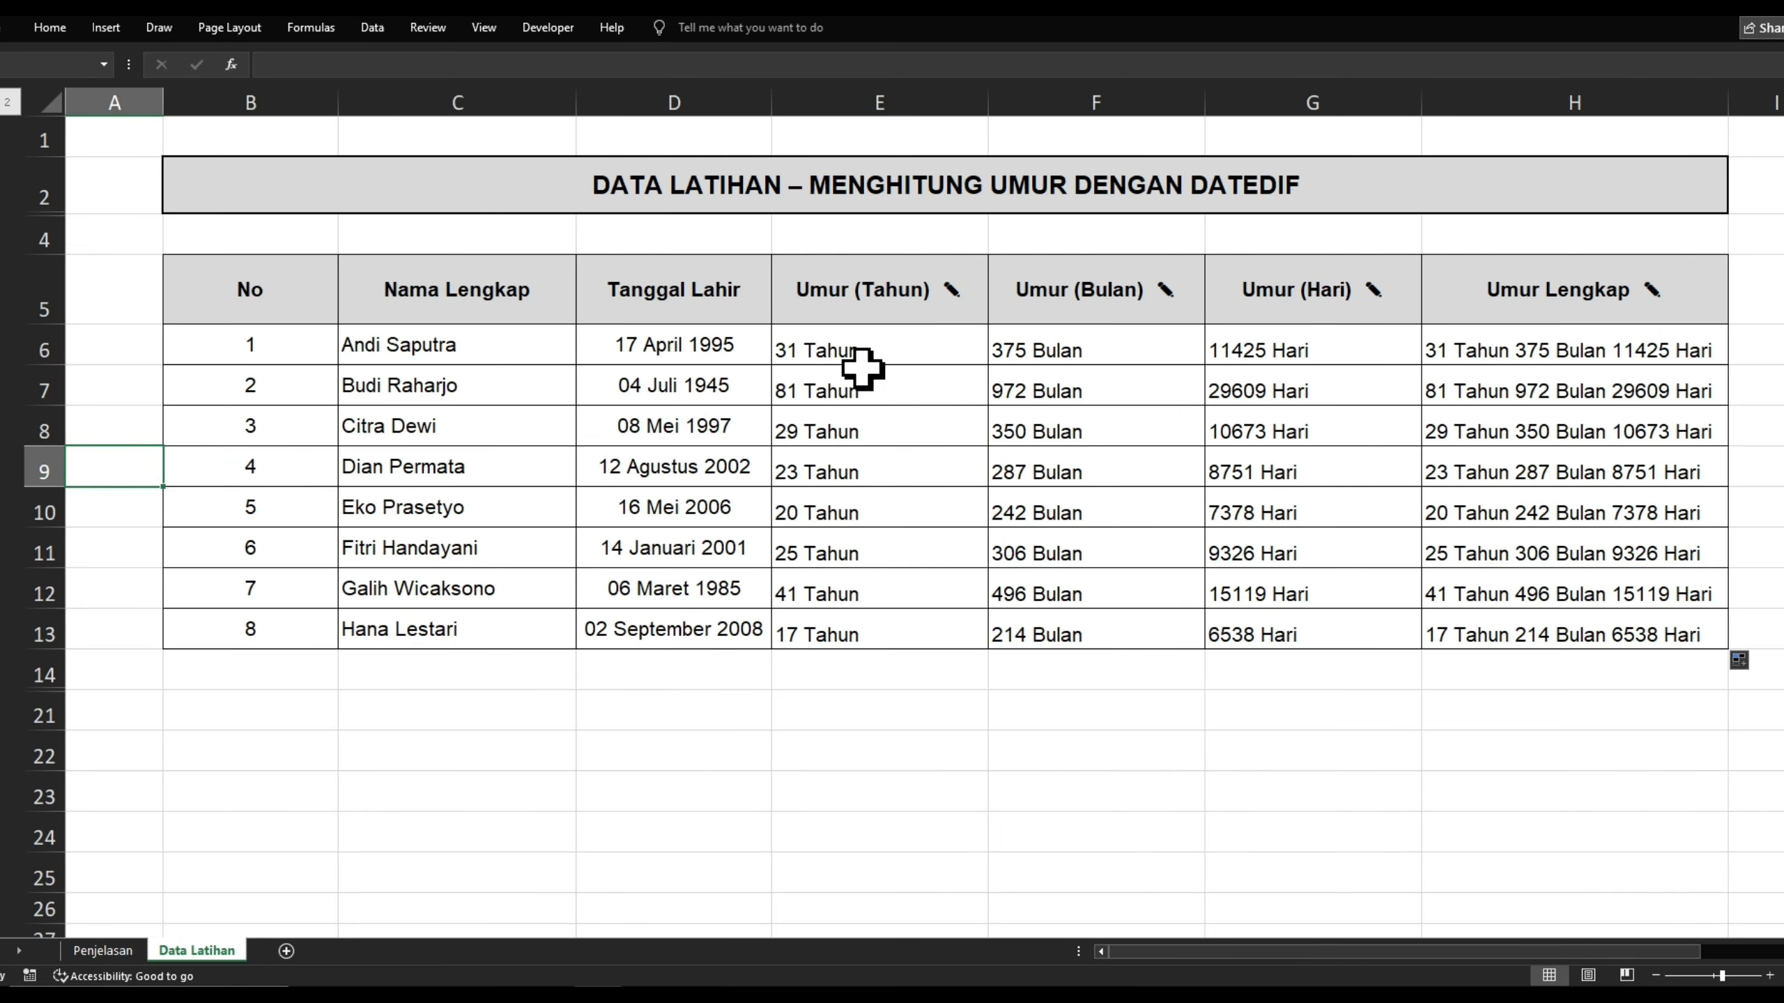
pyautogui.click(735, 716)
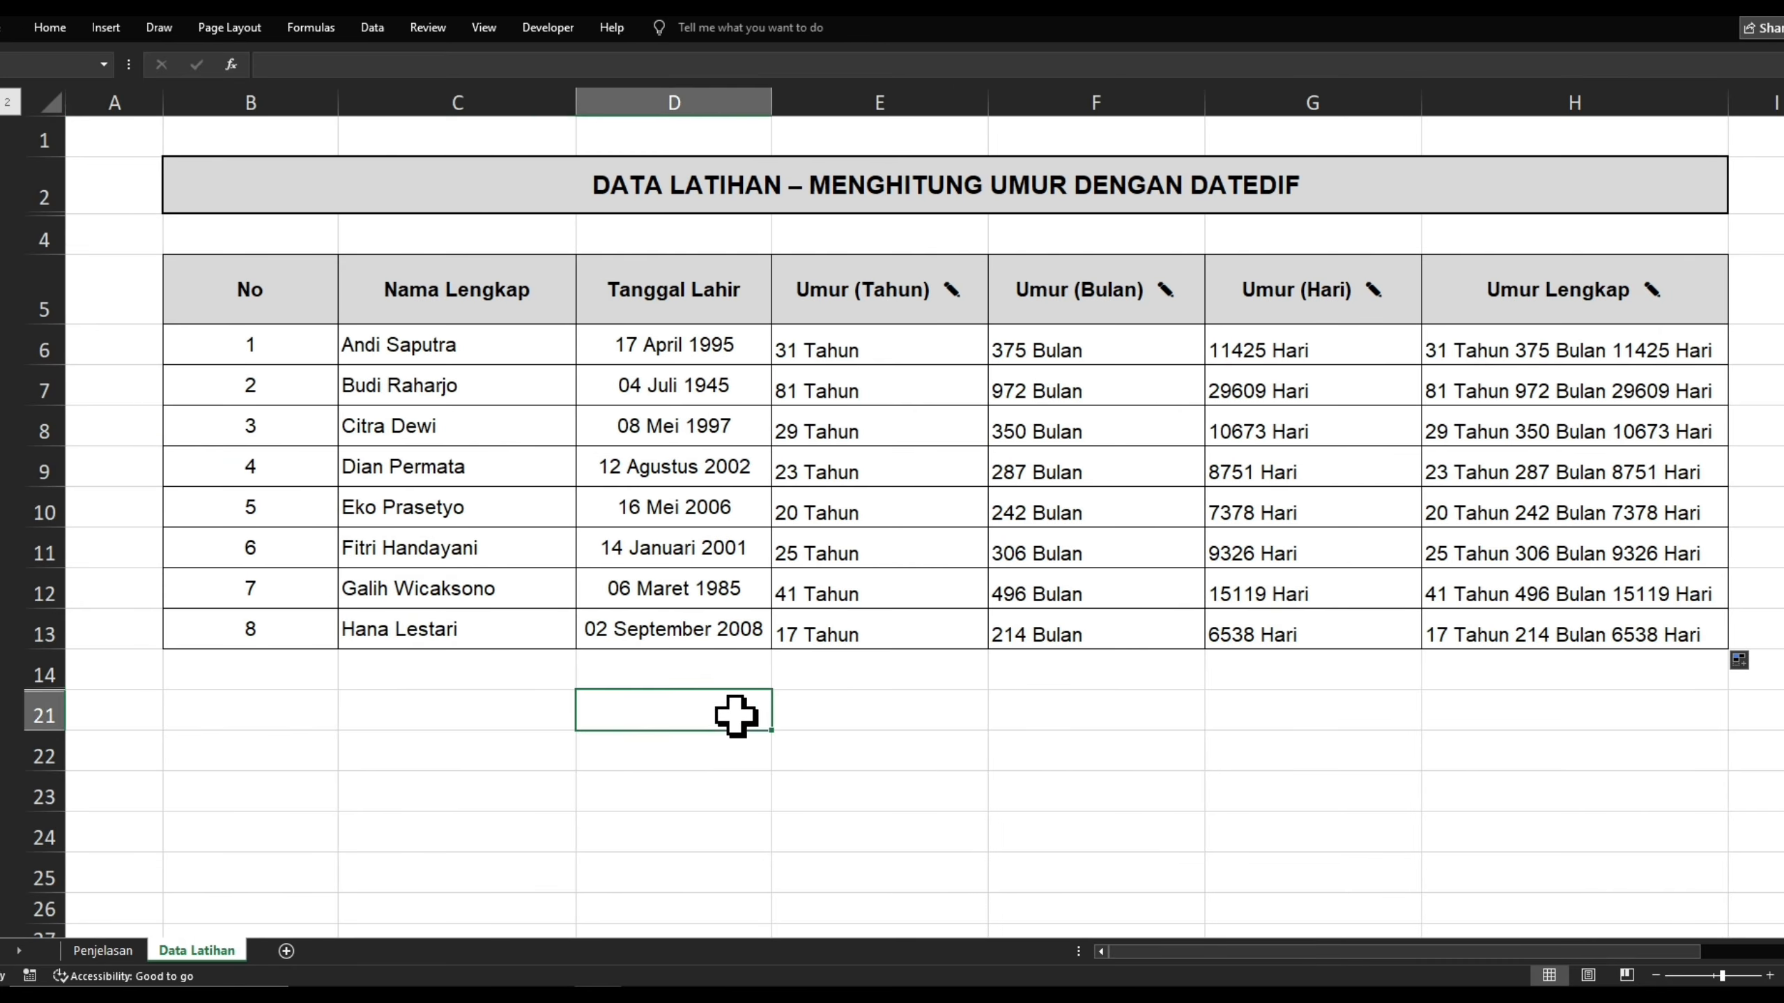